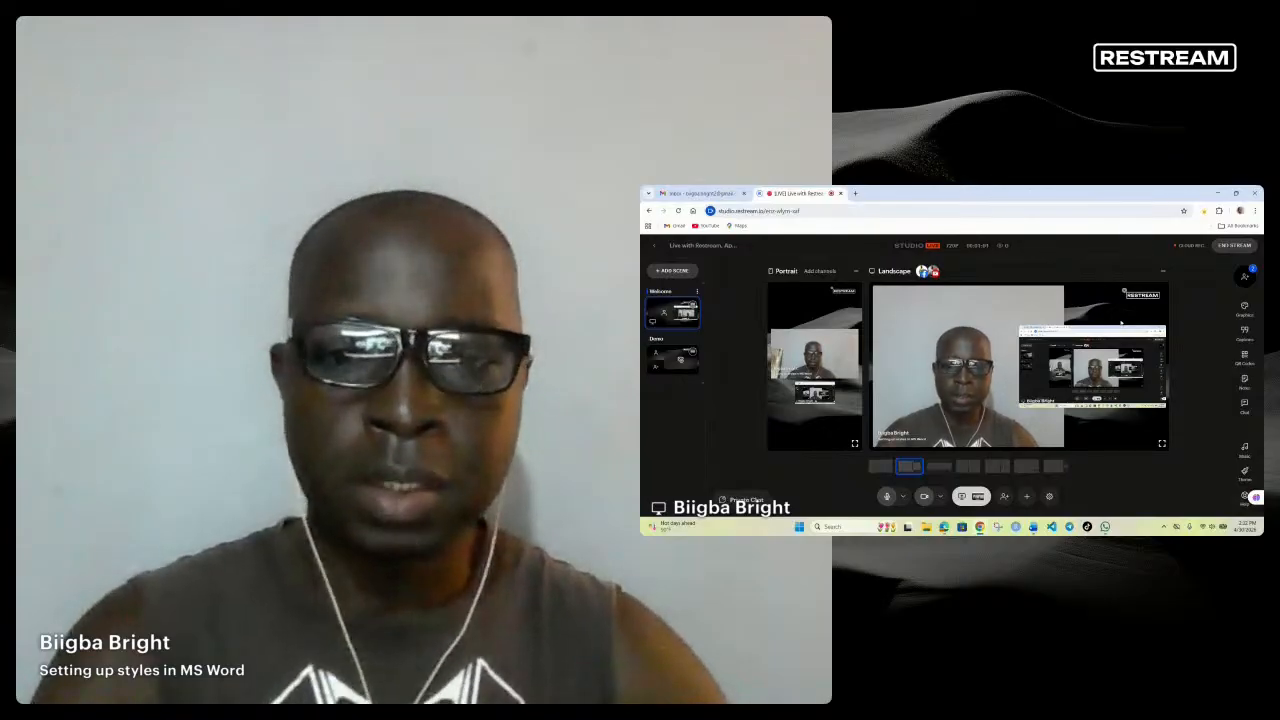
- Set the stream layout to Picture-in-Picture, then switch to Word and show the beginning of the styles practice document
click(1031, 474)
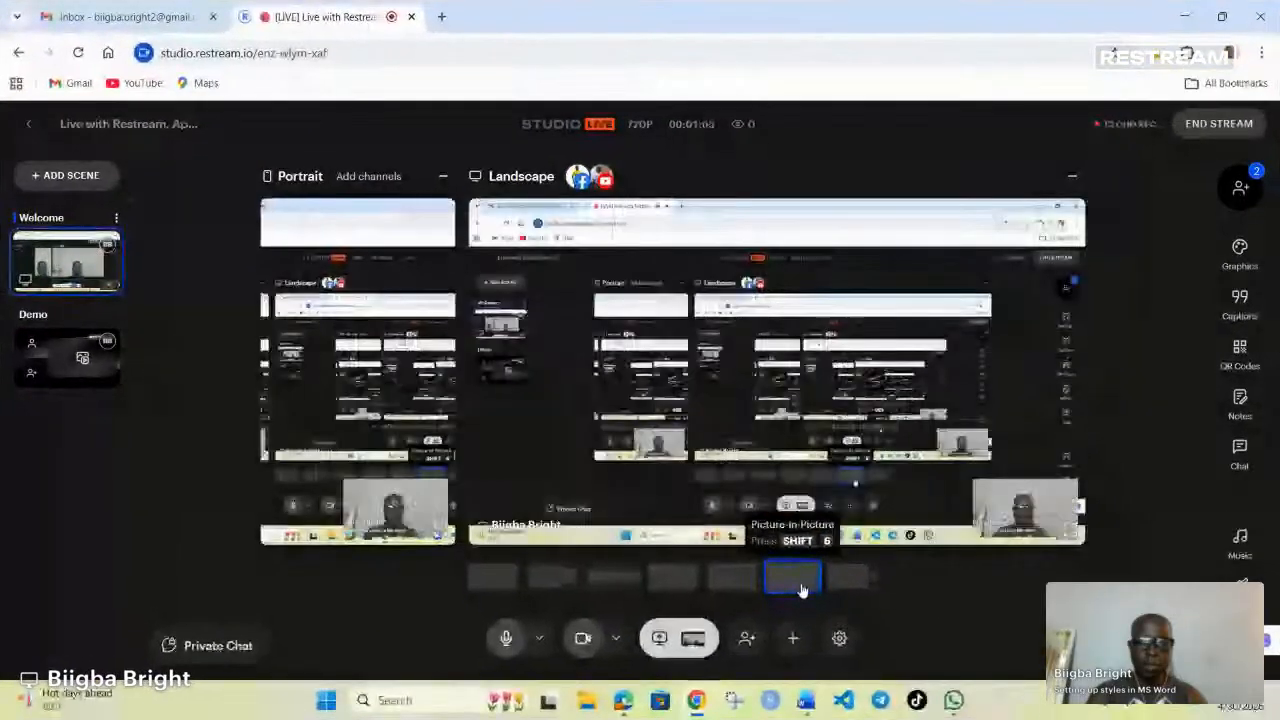
mouse_move(805, 705)
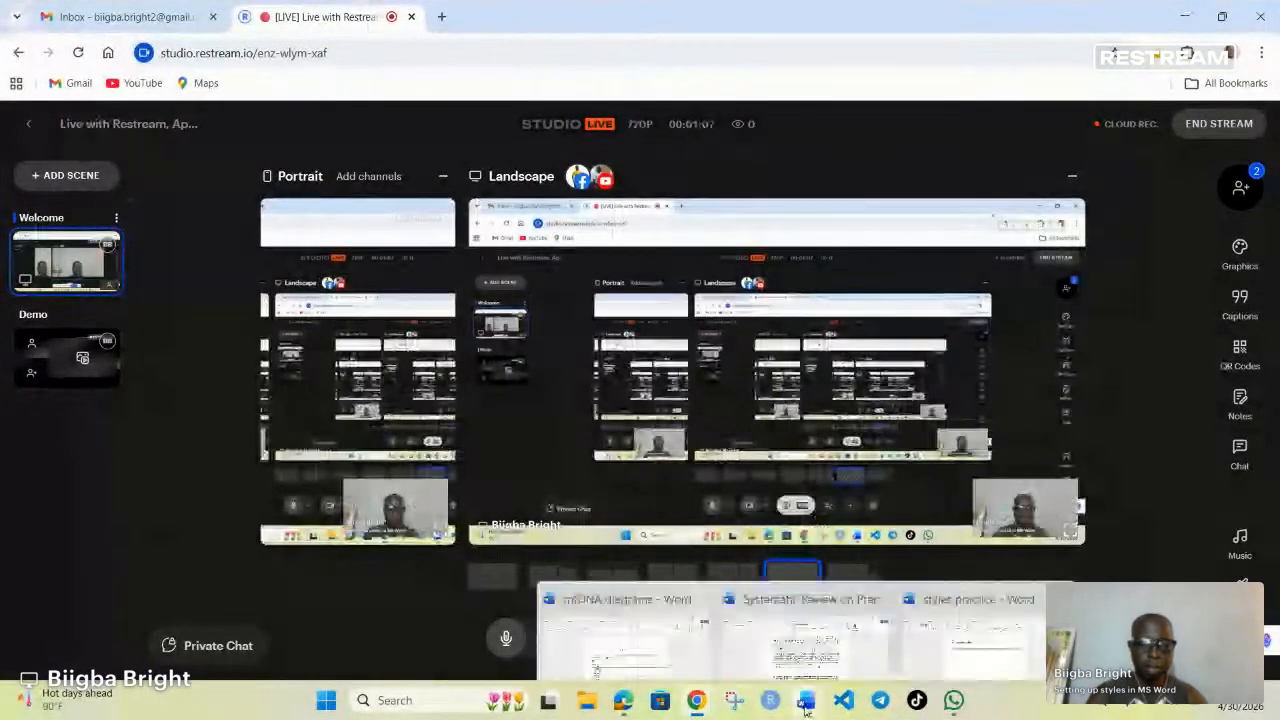
click(975, 630)
scroll(657, 472, up, 5)
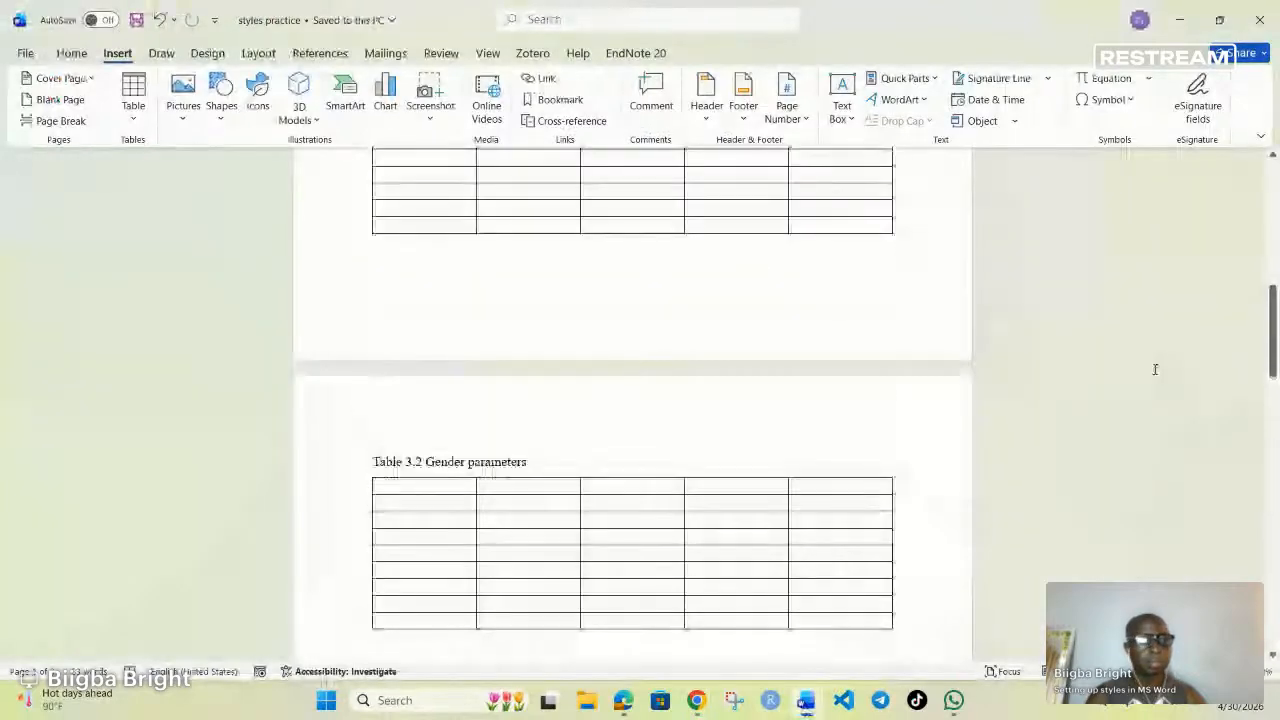
drag(1273, 355, 1273, 220)
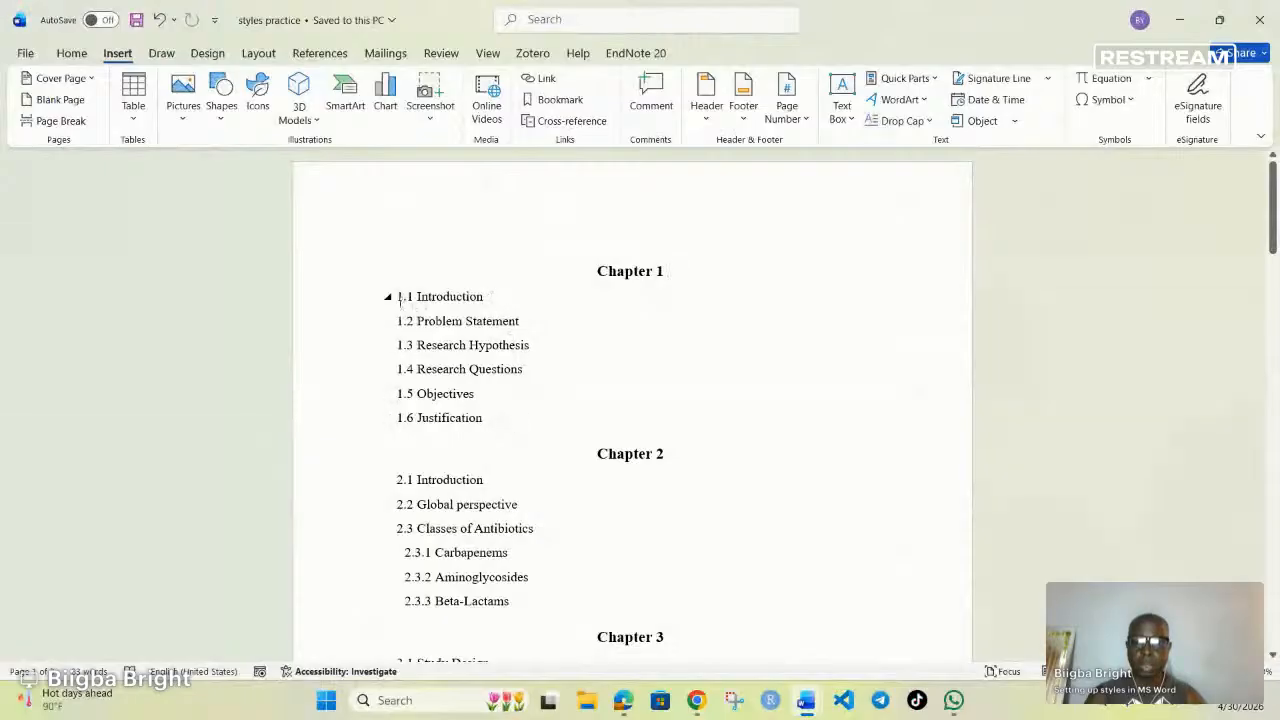
- Start a new line below 1.6 Justification and try numbering it 1.7 by hand
drag(400, 295, 515, 430)
click(508, 394)
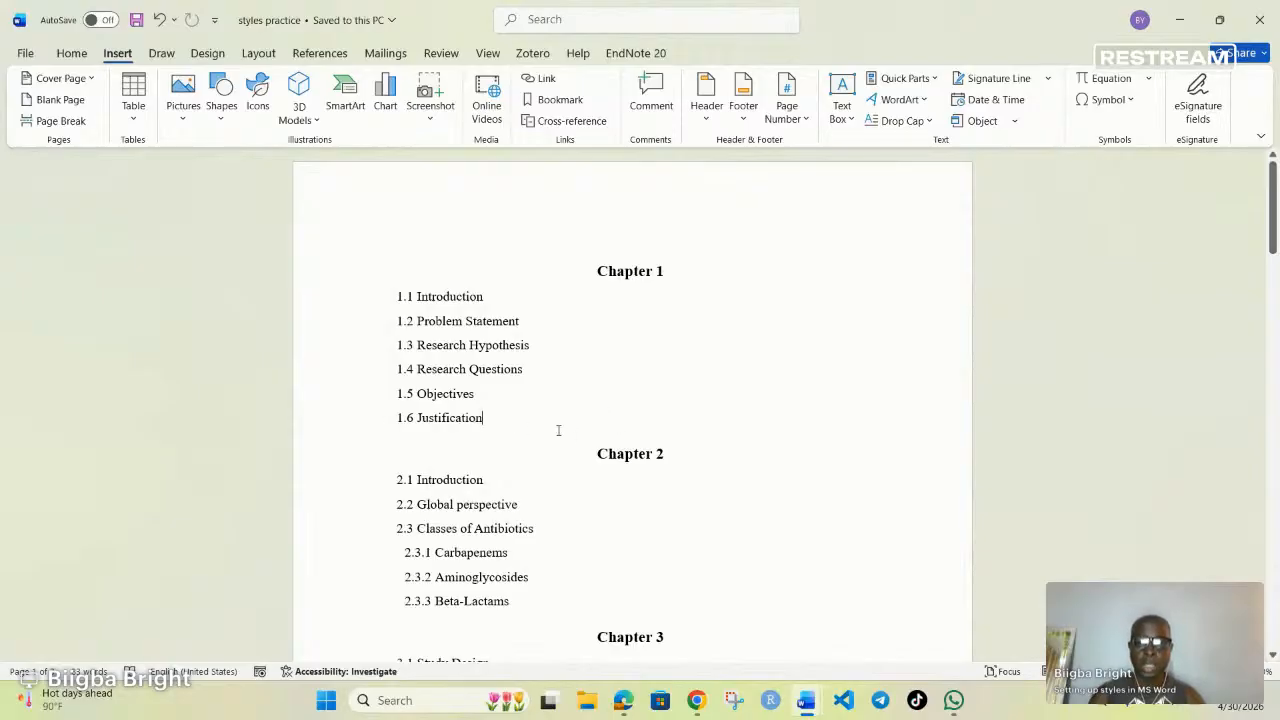
key(Return)
key(Tab)
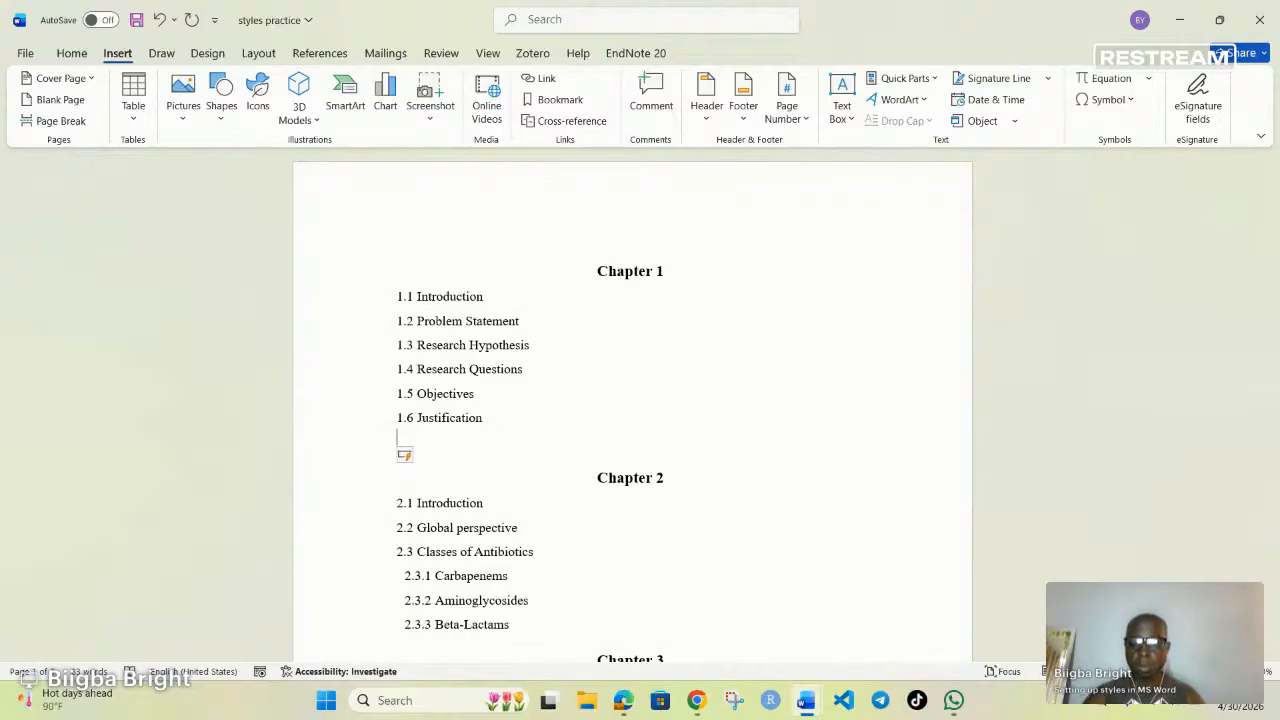
key(BackSpace)
text(1.7)
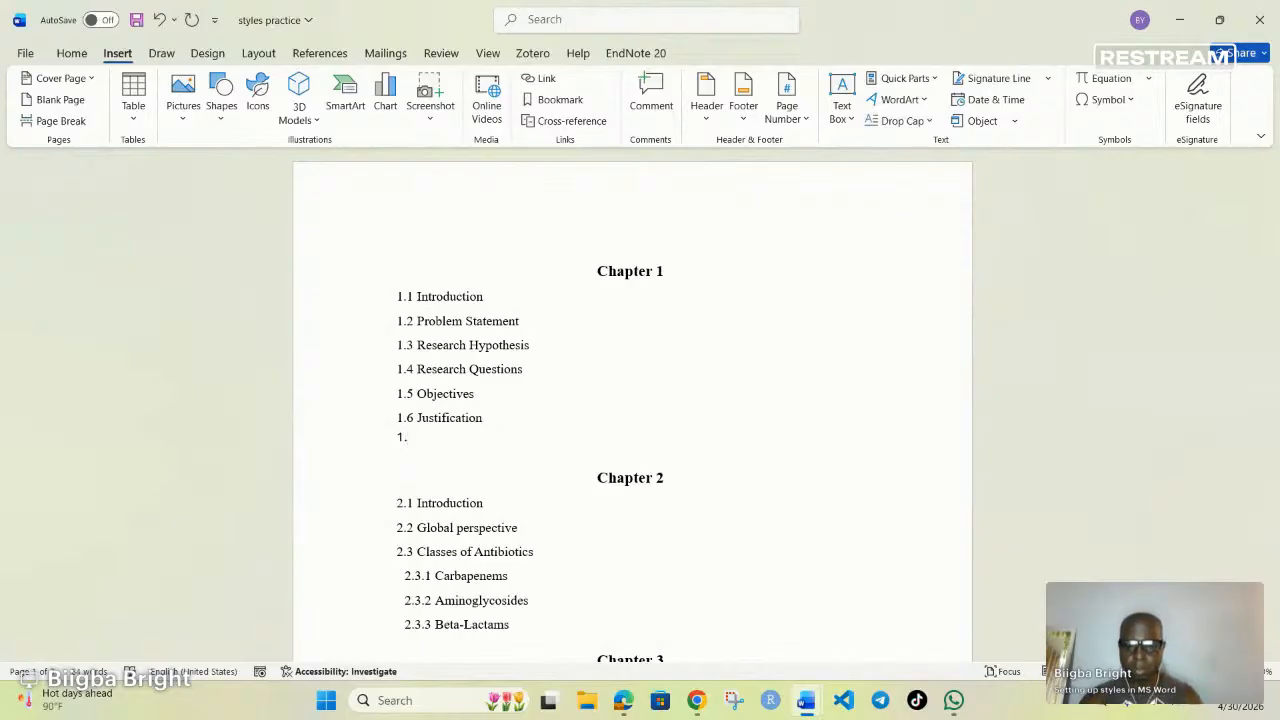
key(BackSpace)
key(BackSpace)
key(BackSpace)
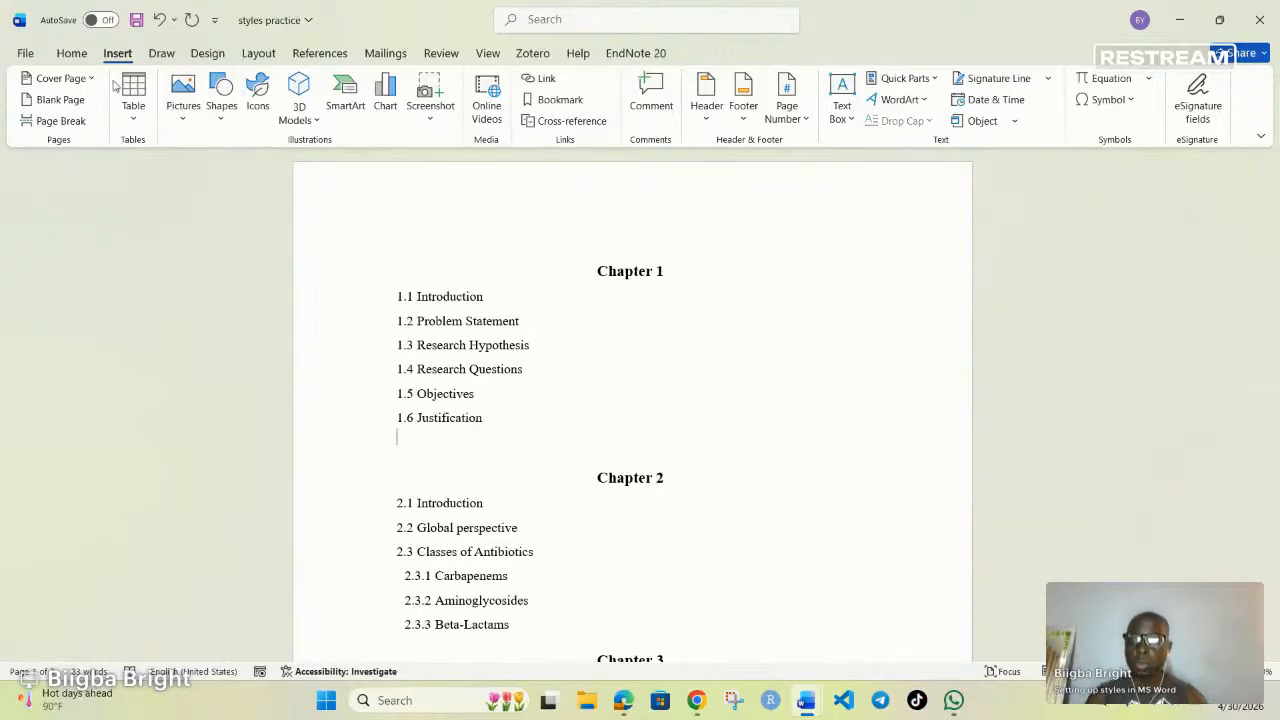
- Apply the Heading 2 style to the blank line below 1.6 Justification and add a second Heading 2 line beneath it
click(72, 54)
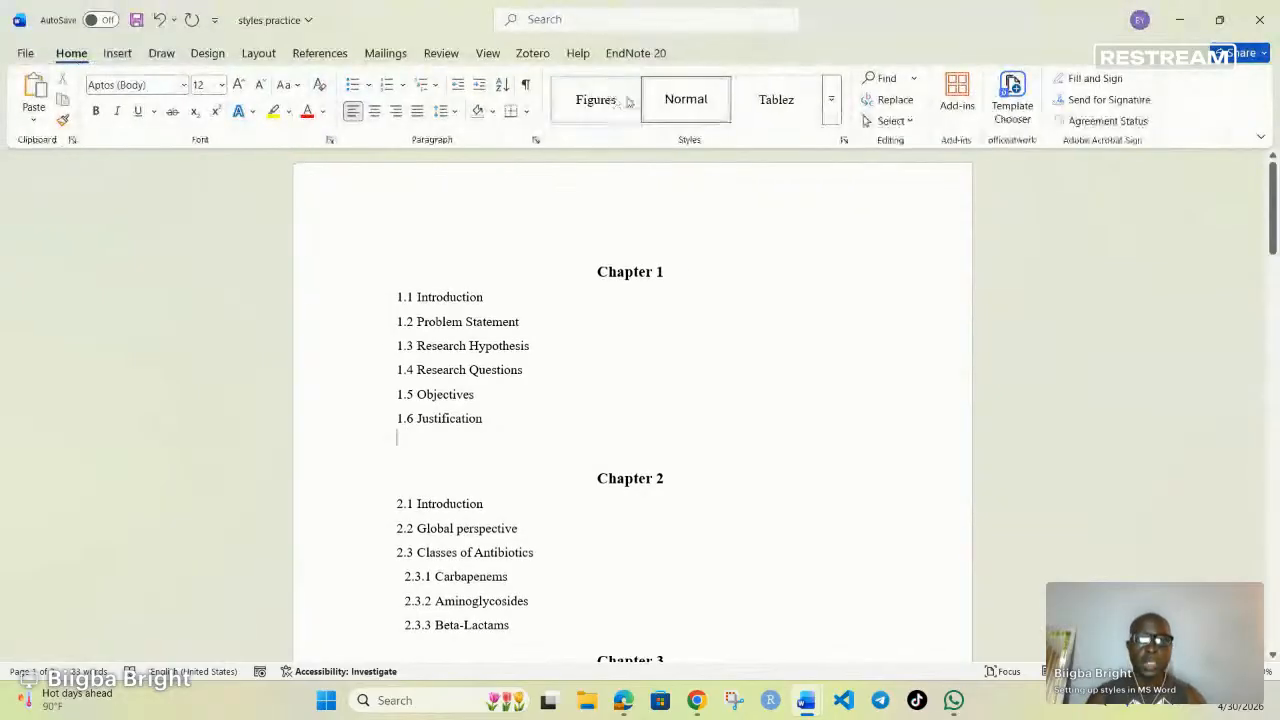
click(830, 106)
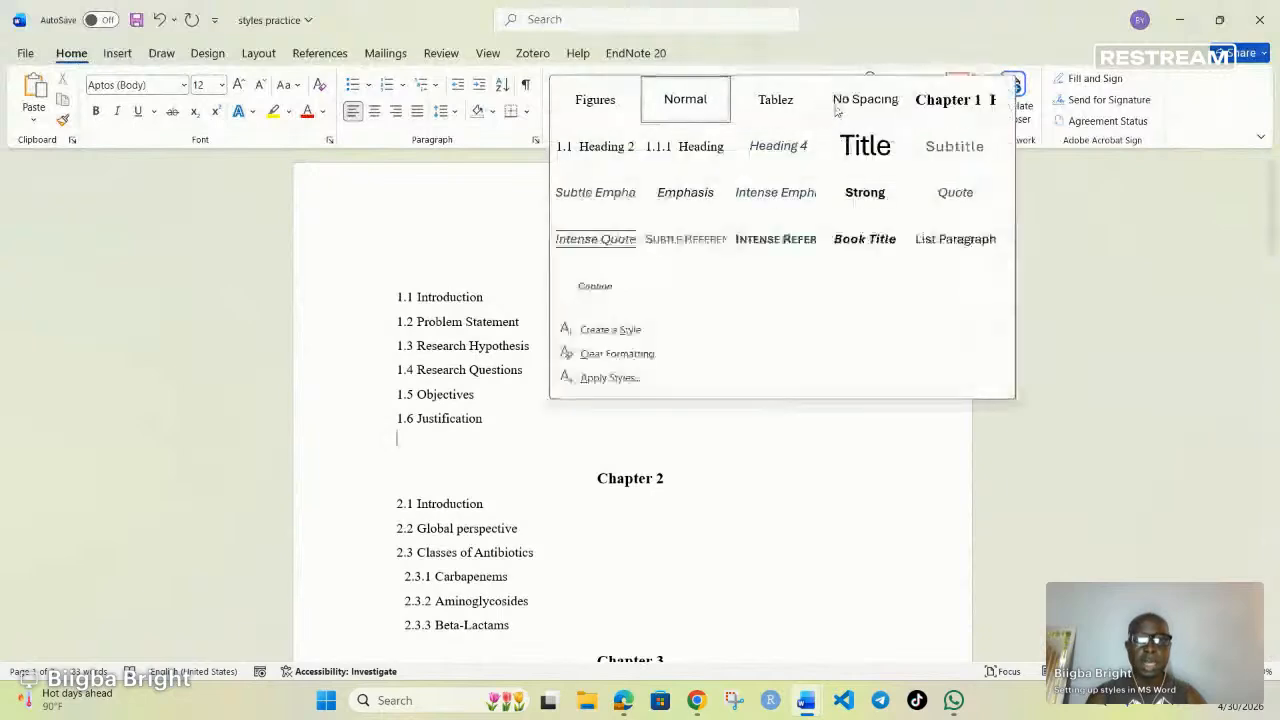
click(685, 146)
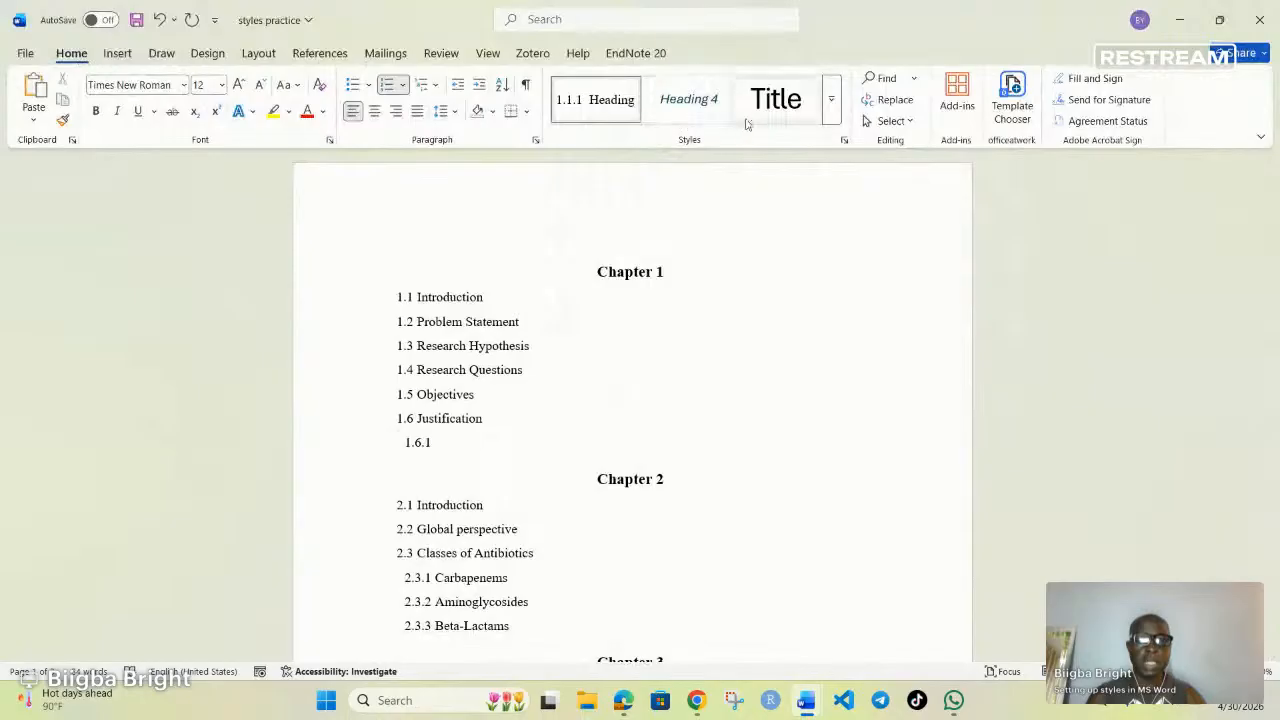
click(830, 106)
click(575, 146)
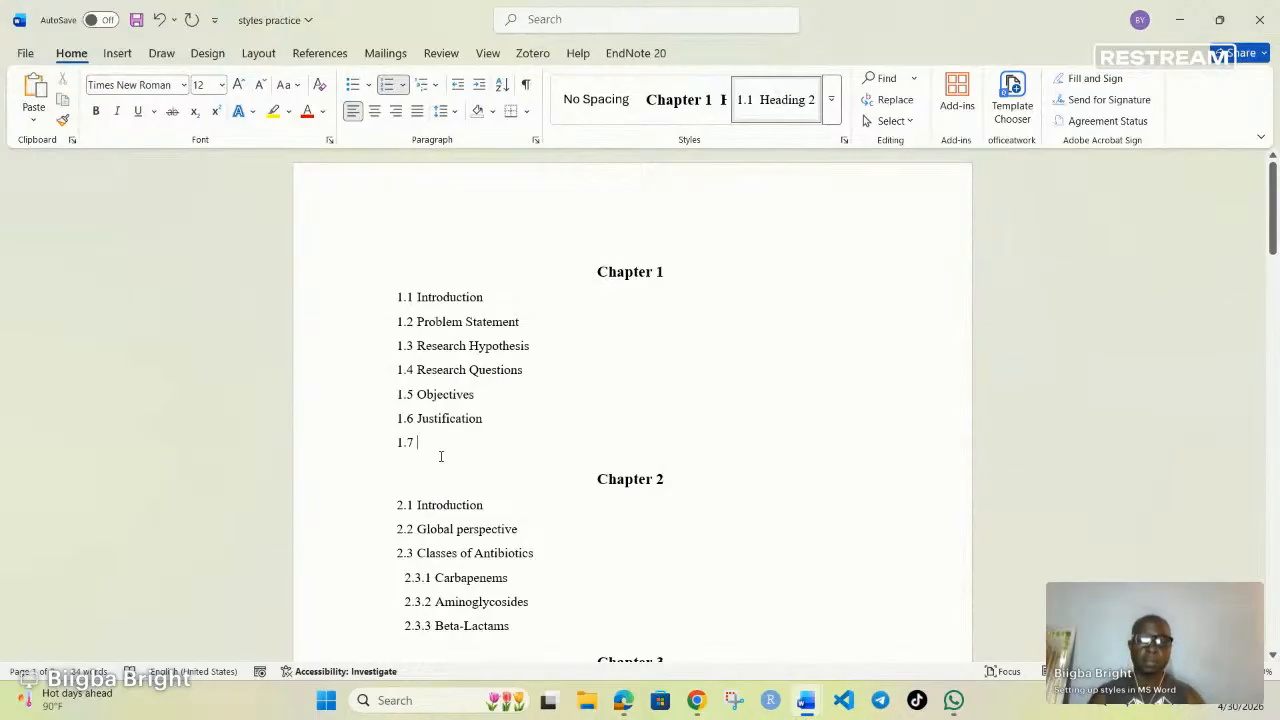
key(Return)
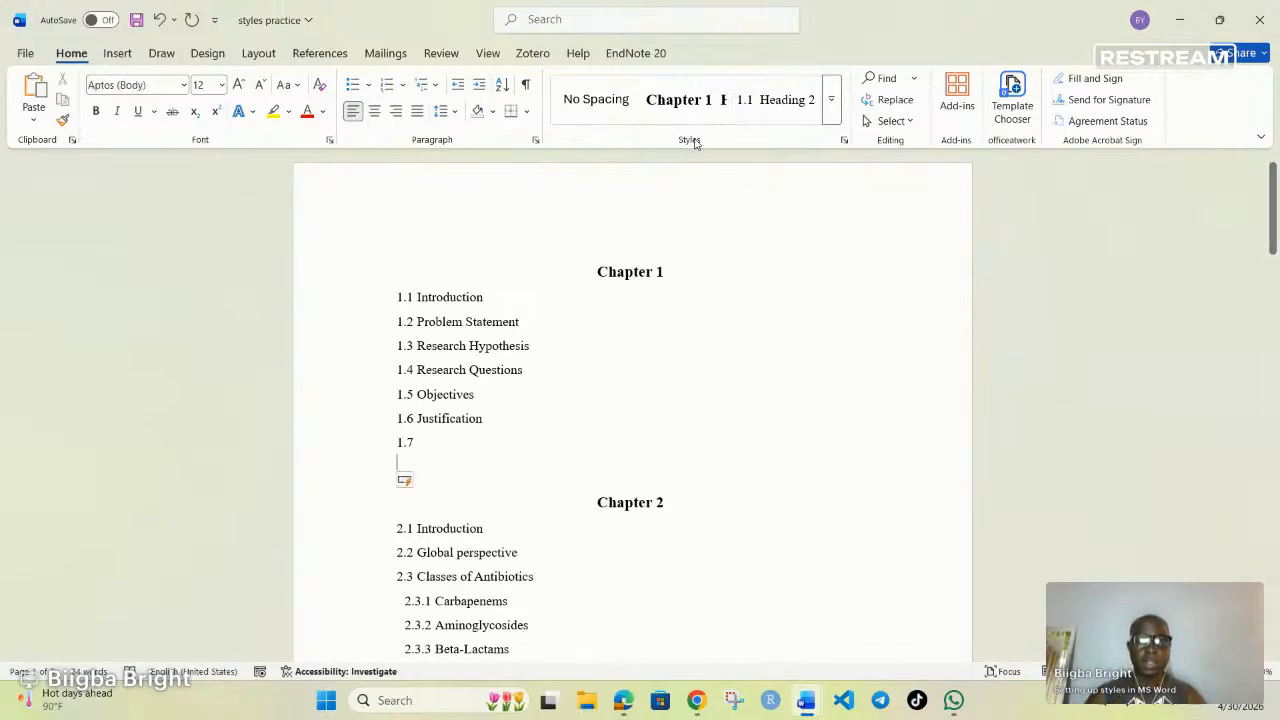
click(790, 106)
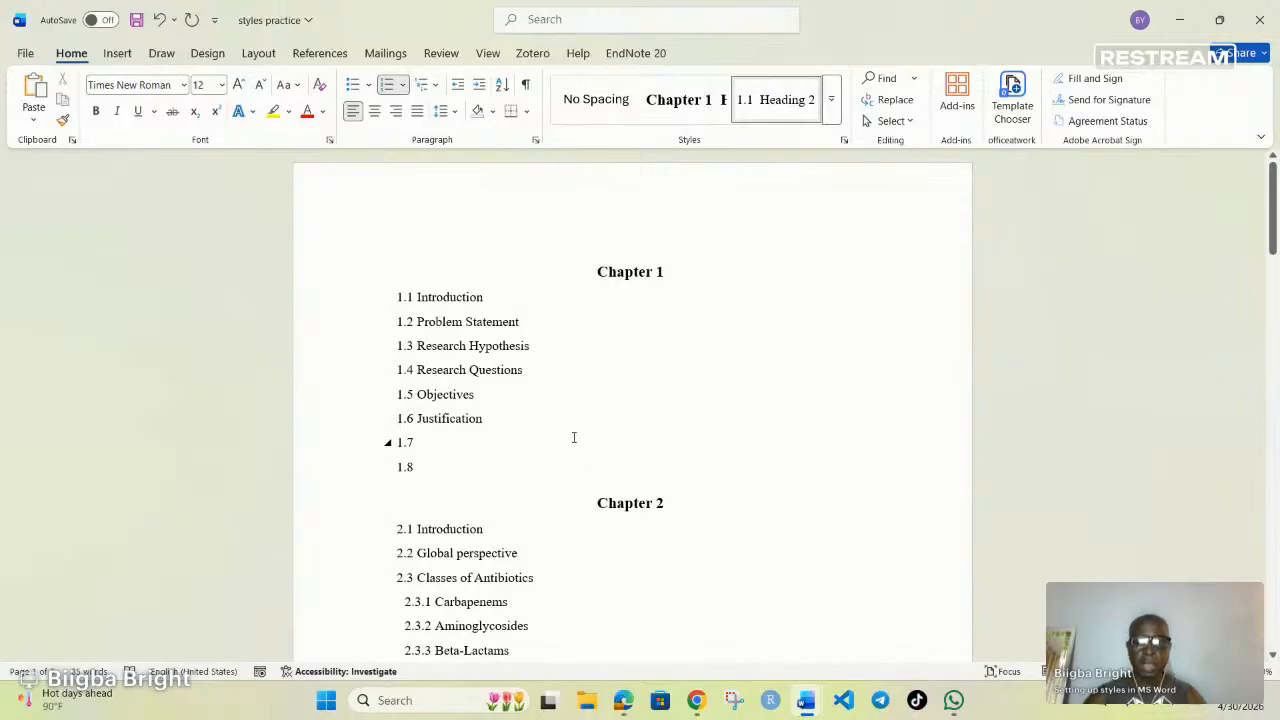
- Insert a Heading 2 entry after 1.4 Research Questions with the text "Signifcance of the stufy"
click(535, 373)
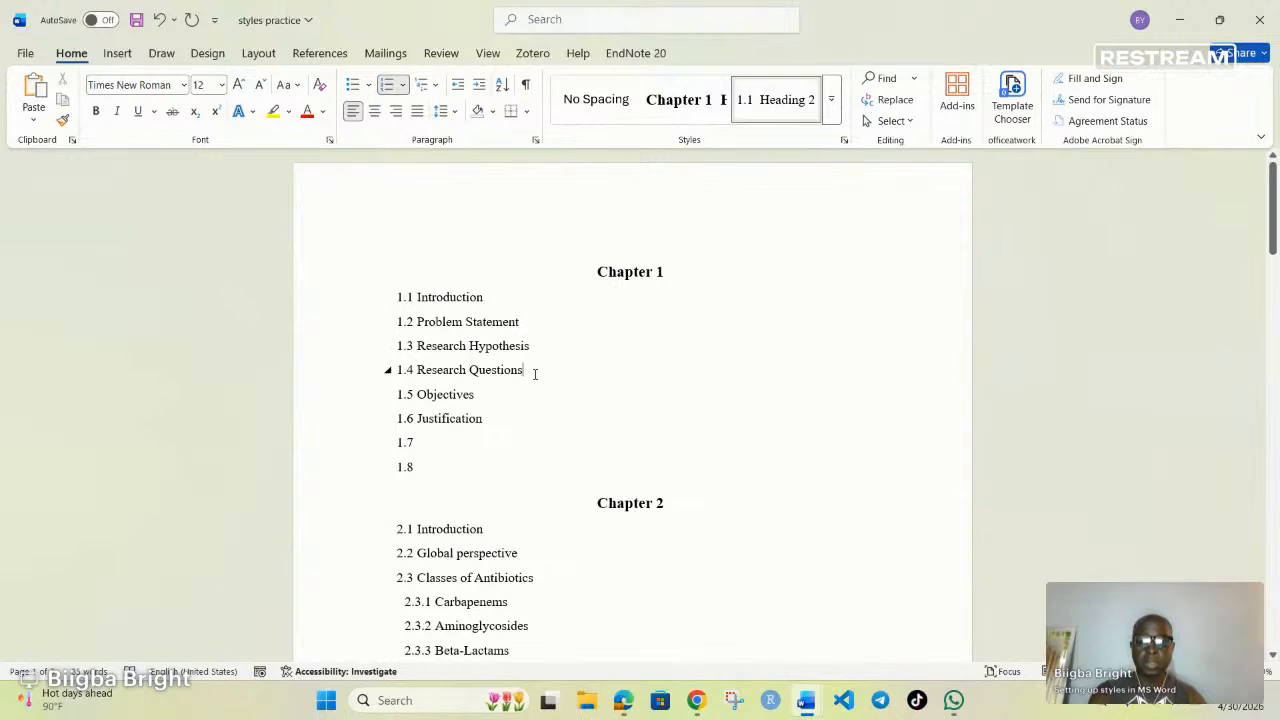
key(Return)
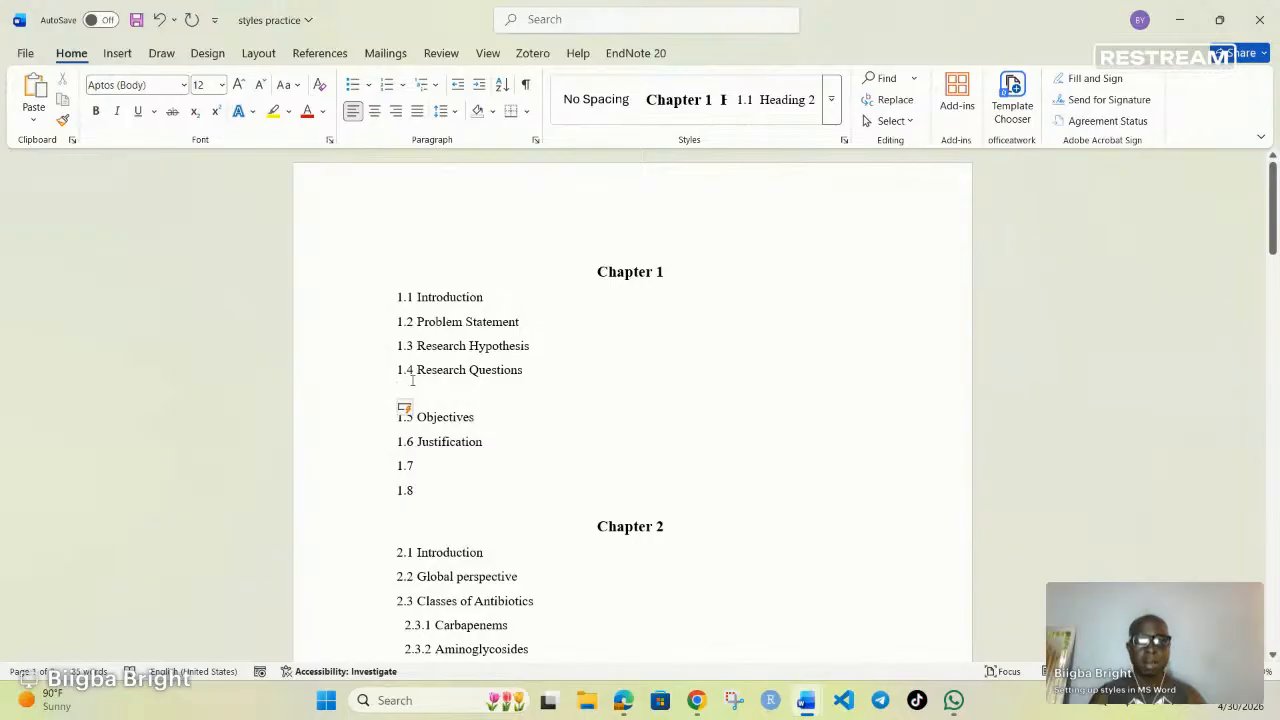
click(773, 105)
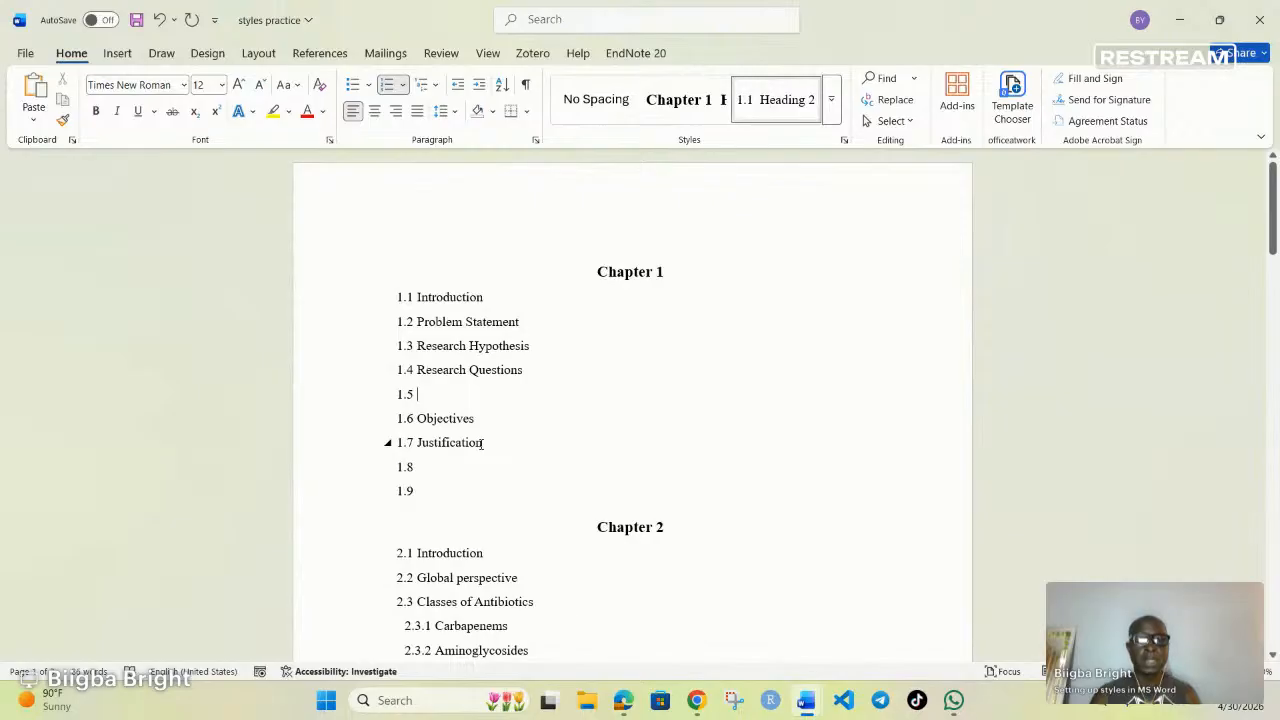
text(signif)
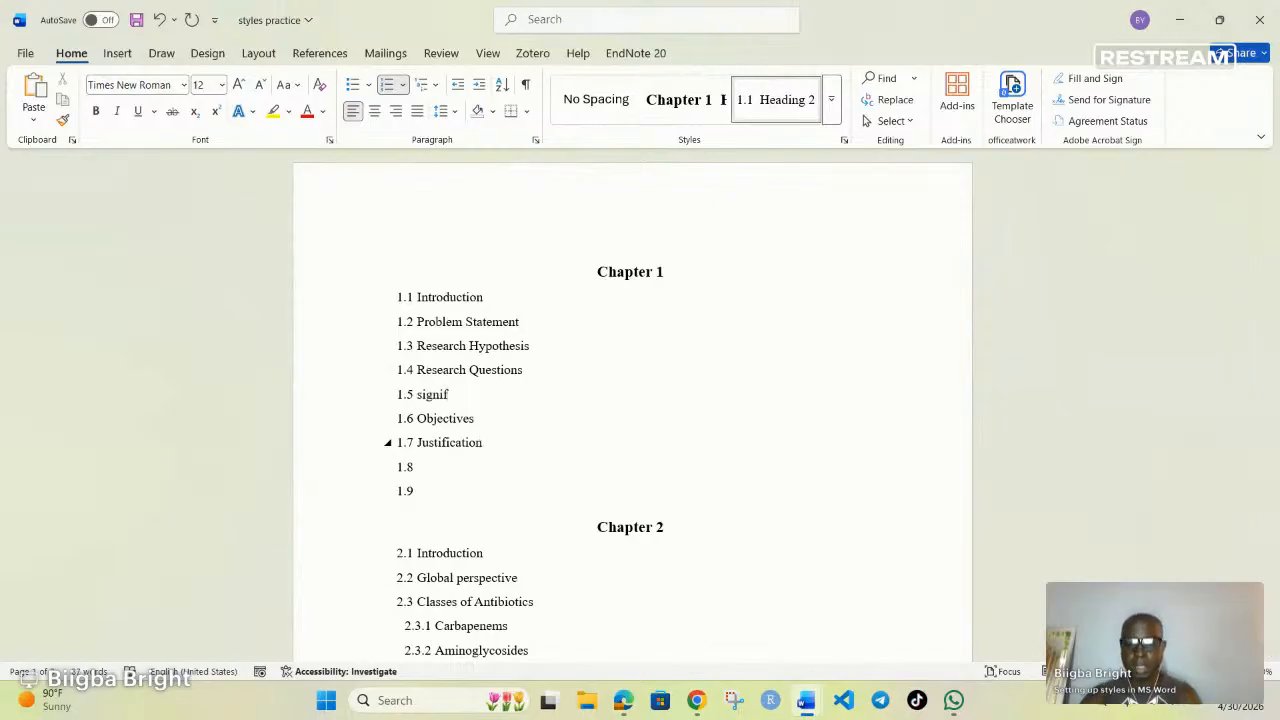
text(cance )
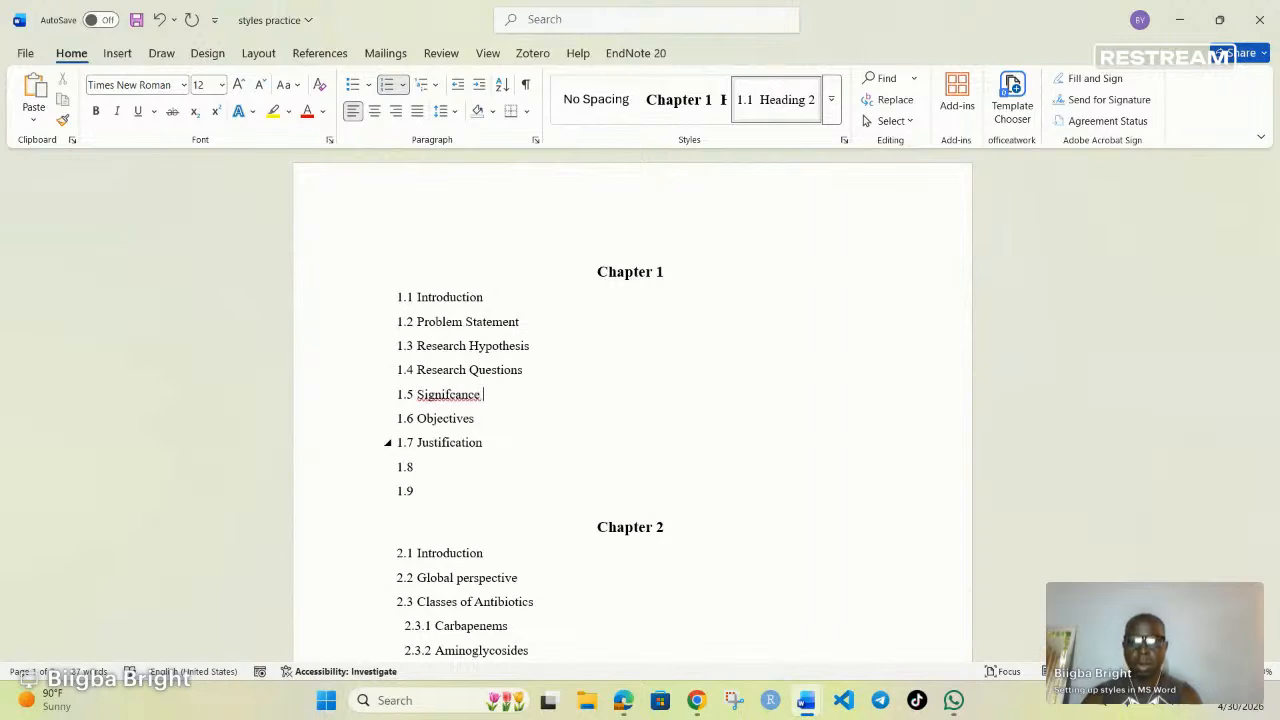
text(of the sy)
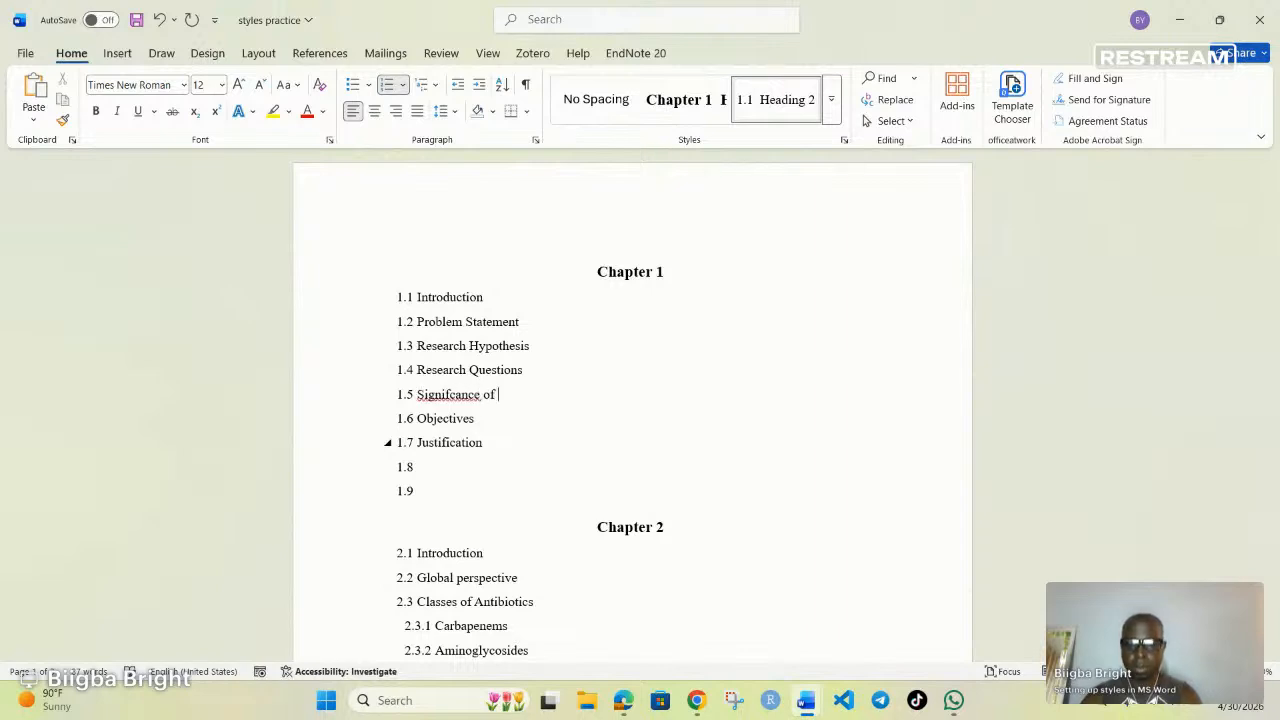
key(BackSpace)
text(tufy)
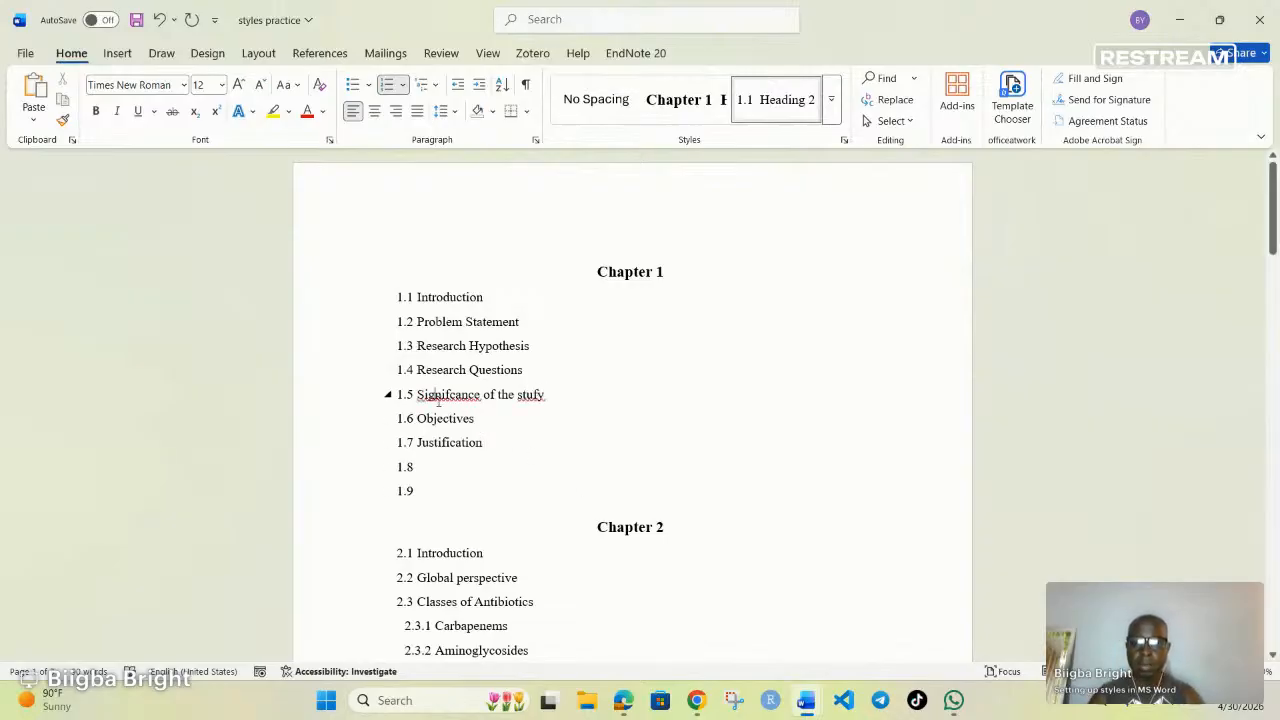
- Replace the two misspelled words in the 1.5 heading with the spelling suggestions "Significance" and "stuffy"
right_click(437, 396)
key(Escape)
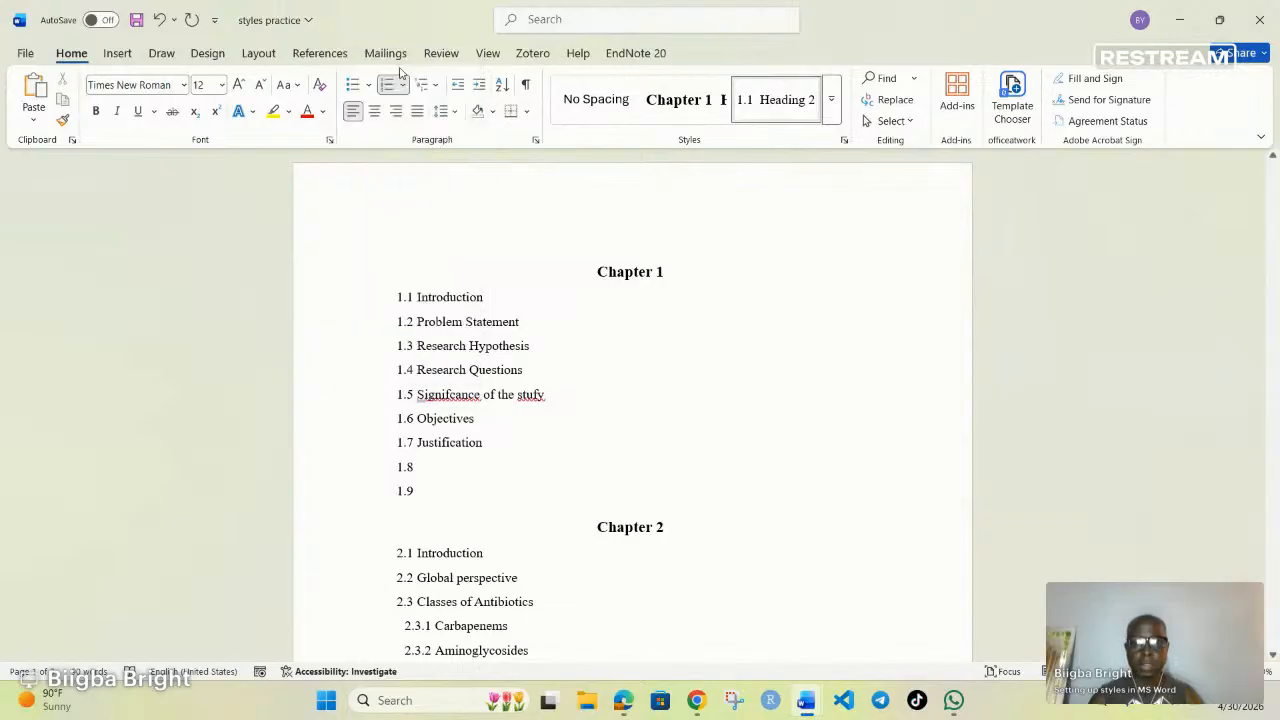
right_click(534, 394)
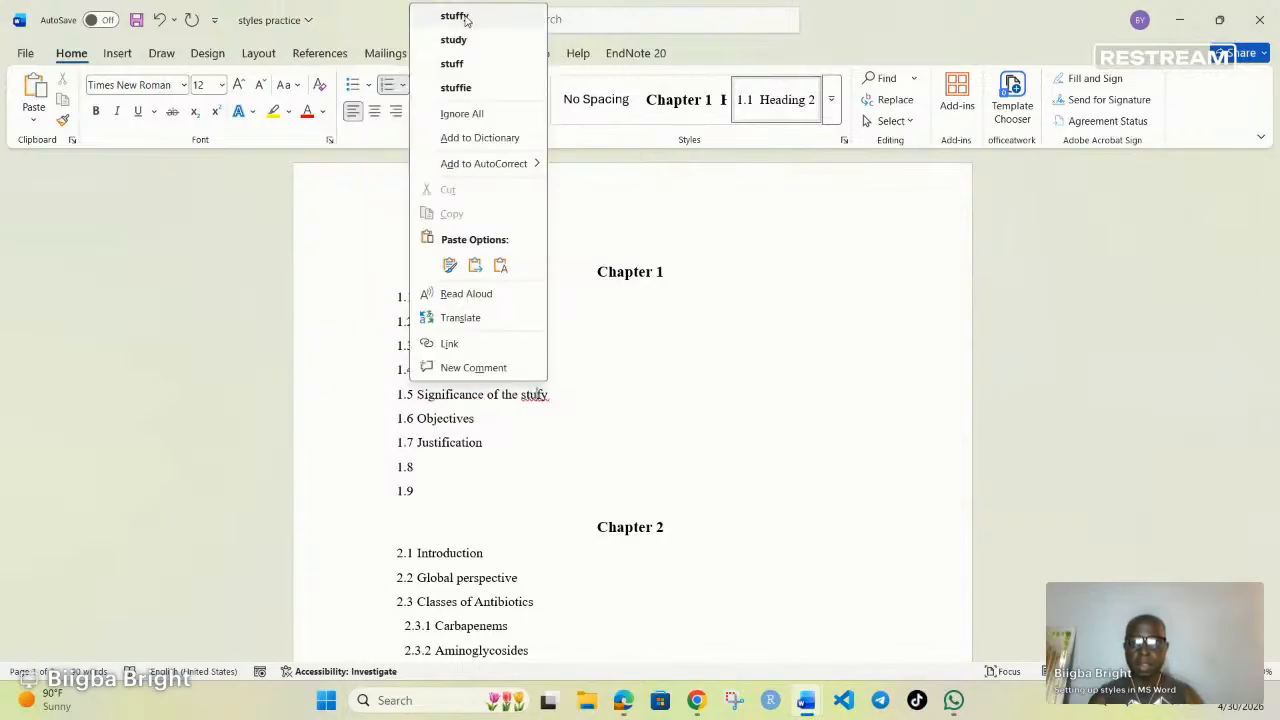
click(455, 16)
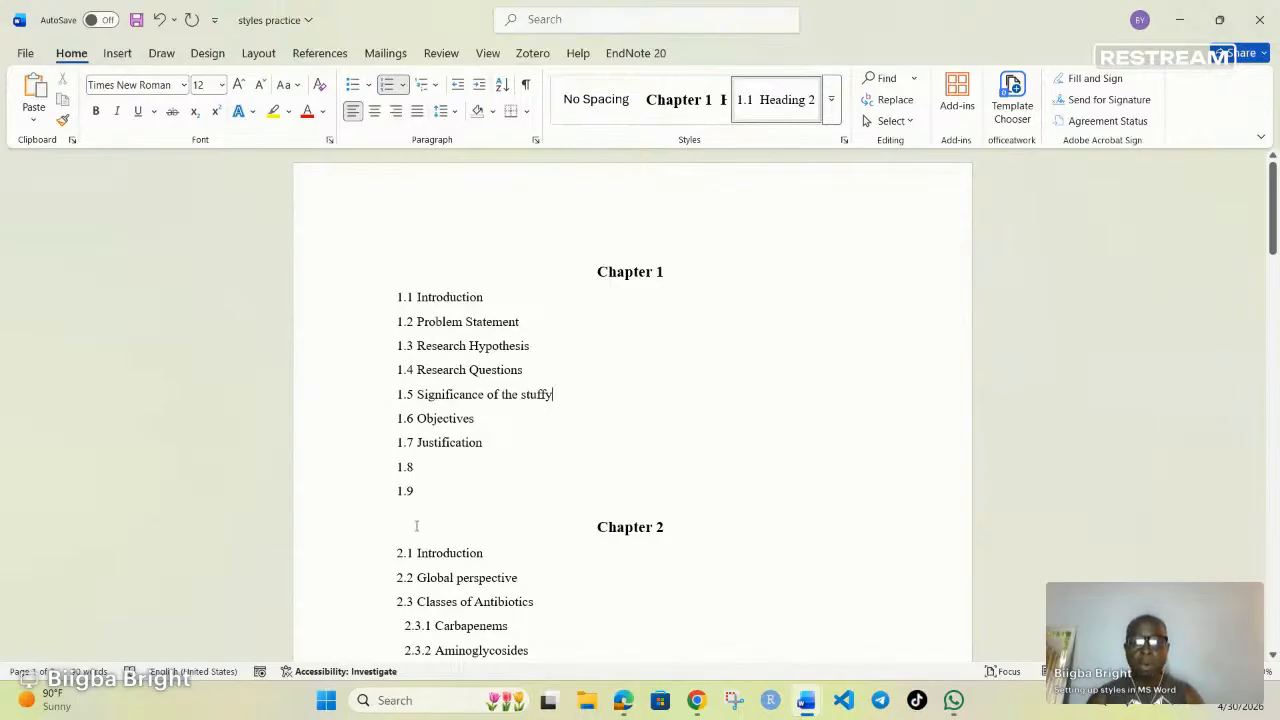
- Delete the entire contents of the document
scroll(573, 435, down, 2)
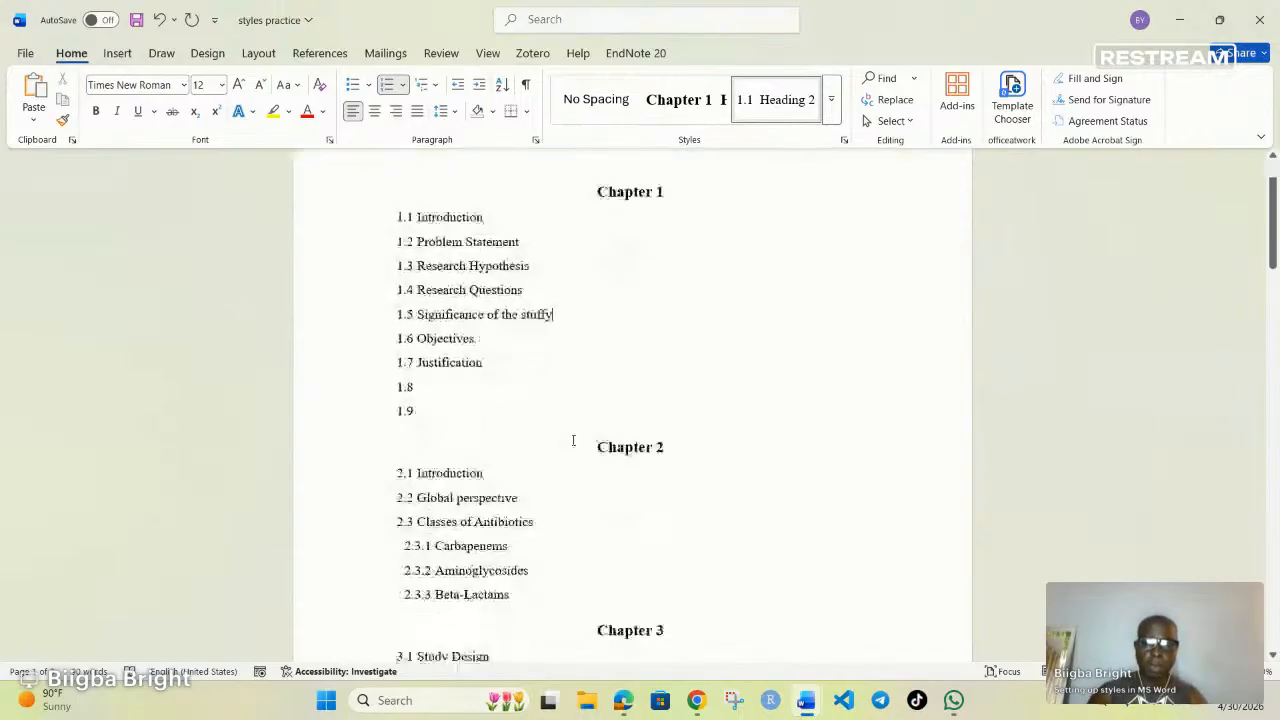
scroll(576, 438, up, 2)
click(587, 447)
key(ctrl+a)
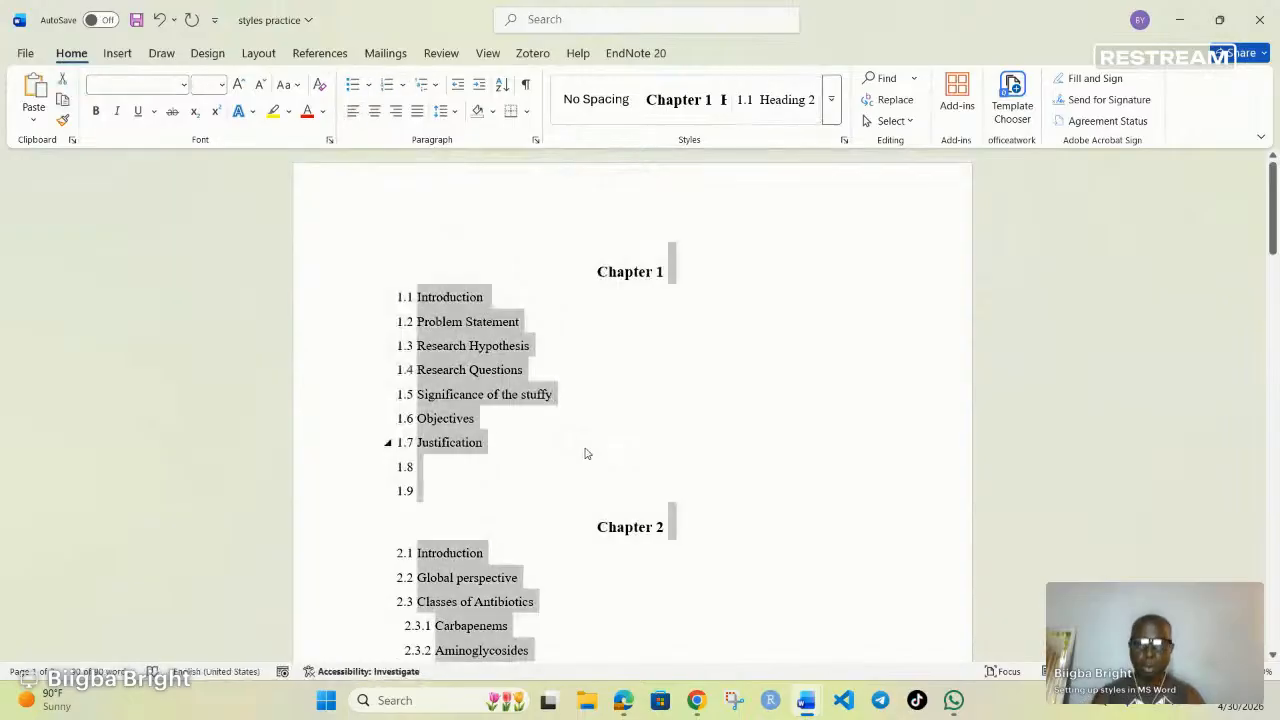
key(Delete)
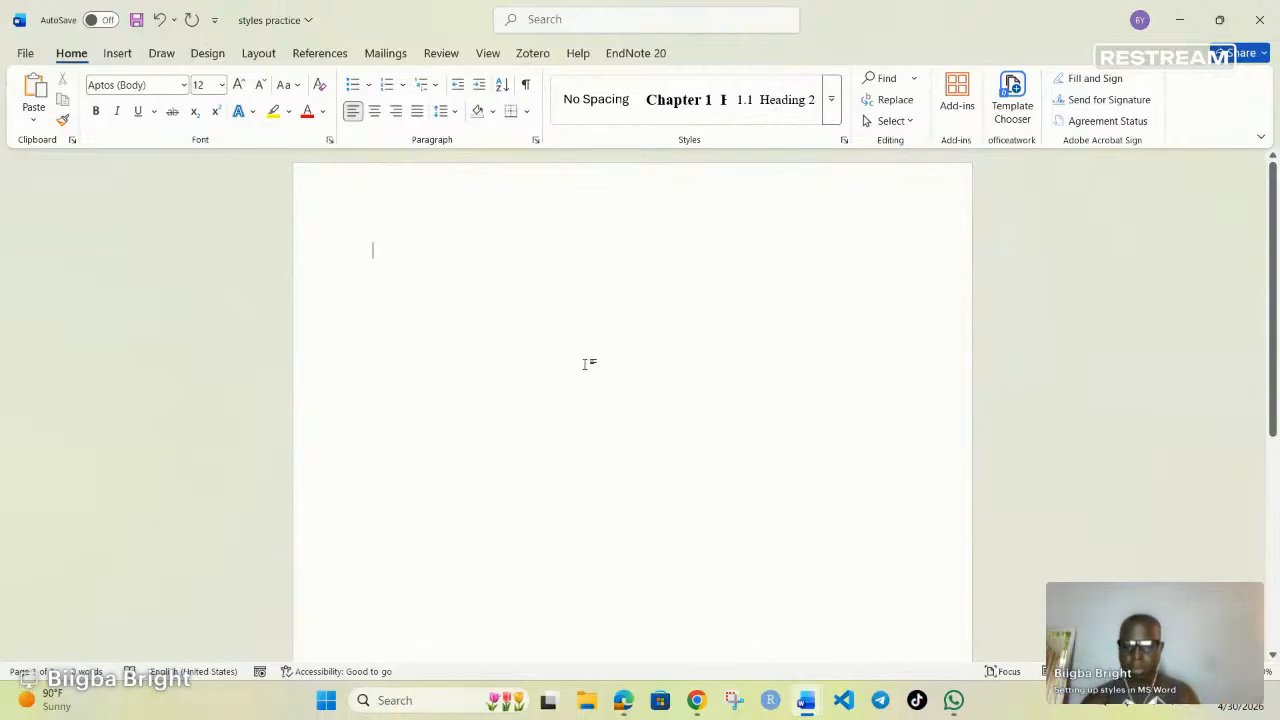
- Enter "Chapter 1" as plain text on the blank page and centre it
text(chapt)
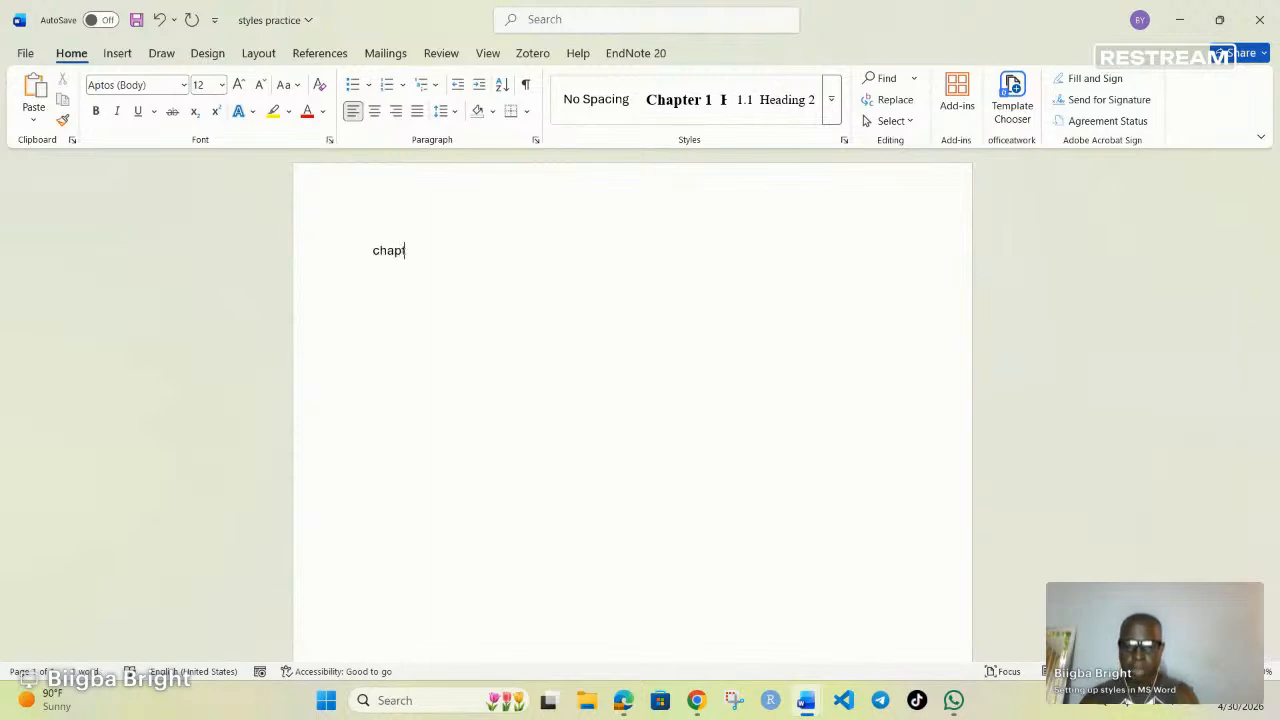
text(er 1)
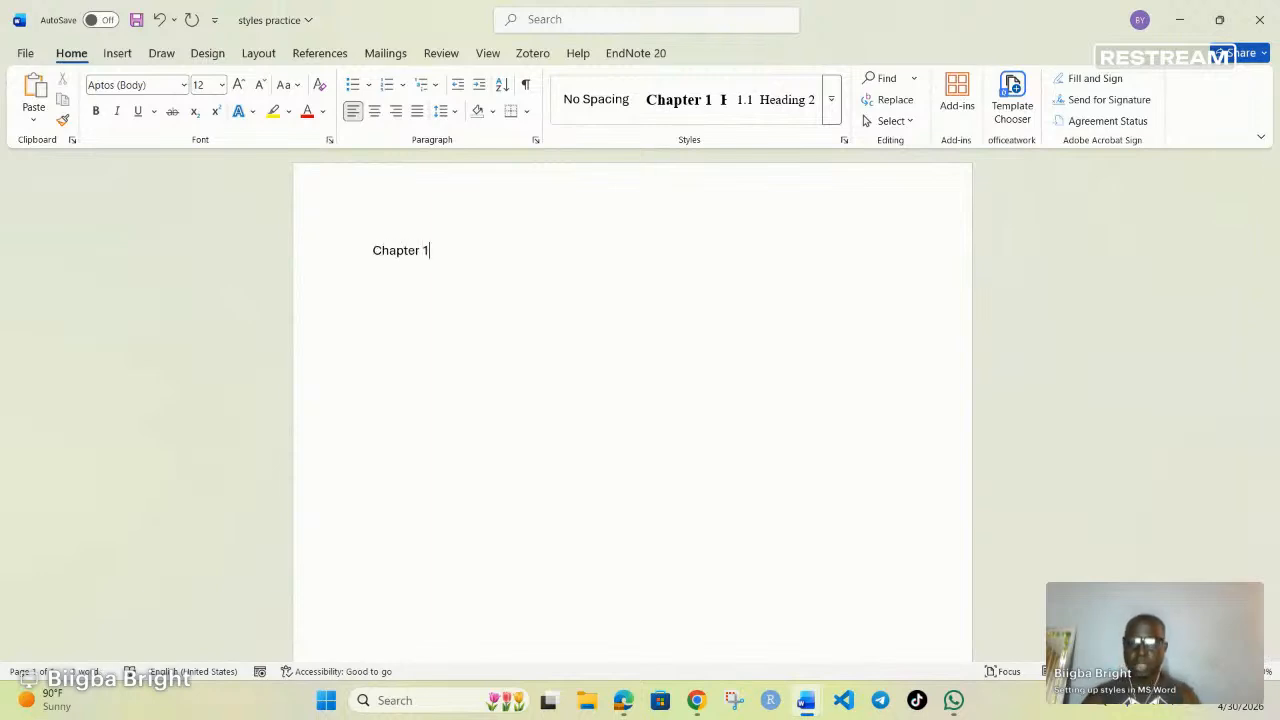
click(366, 248)
click(374, 111)
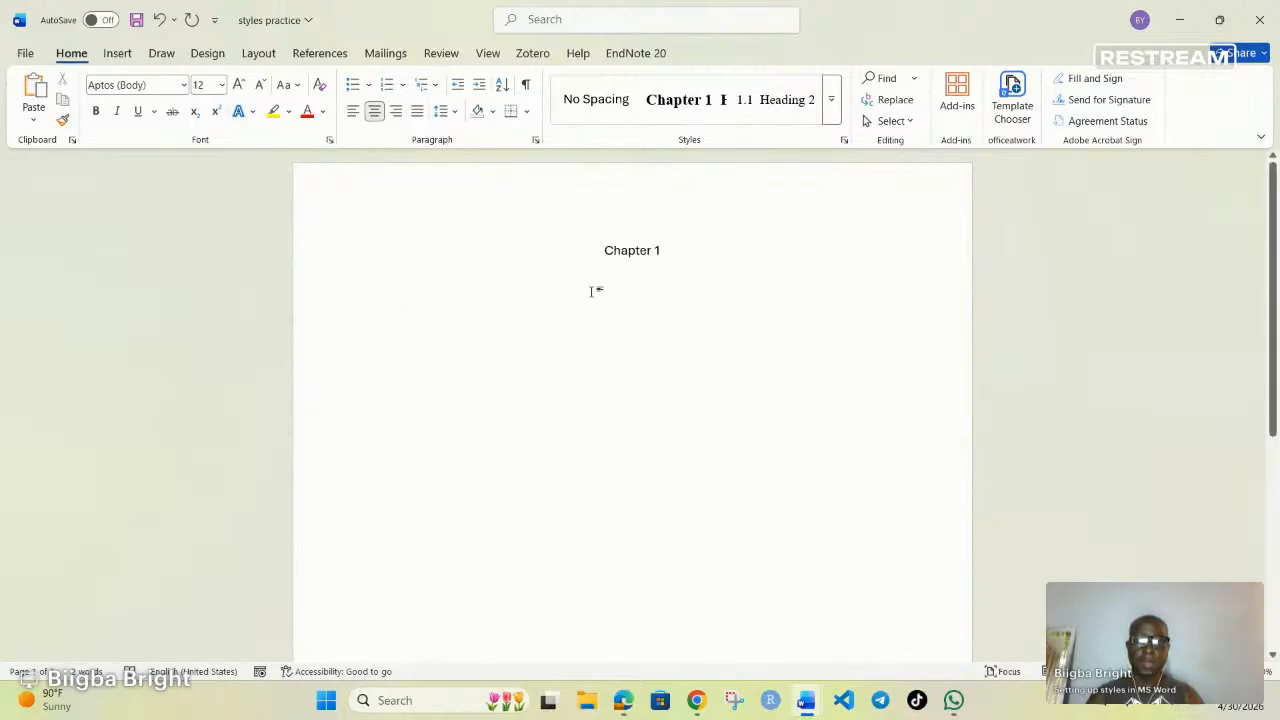
- Delete the manually entered chapter title and return the line to left alignment
click(663, 251)
key(BackSpace)
key(BackSpace)
key(BackSpace)
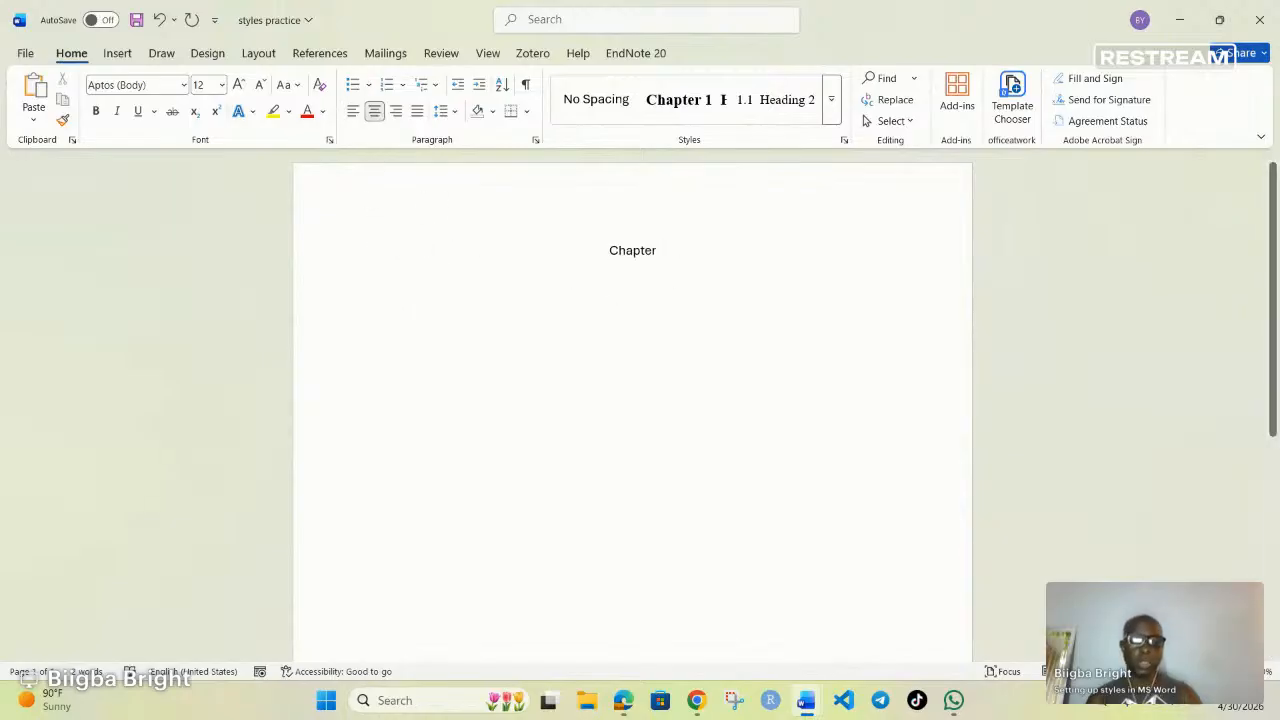
key(BackSpace)
key(BackSpace)
key(BackSpace)
key(BackSpace)
key(BackSpace)
key(BackSpace)
key(BackSpace)
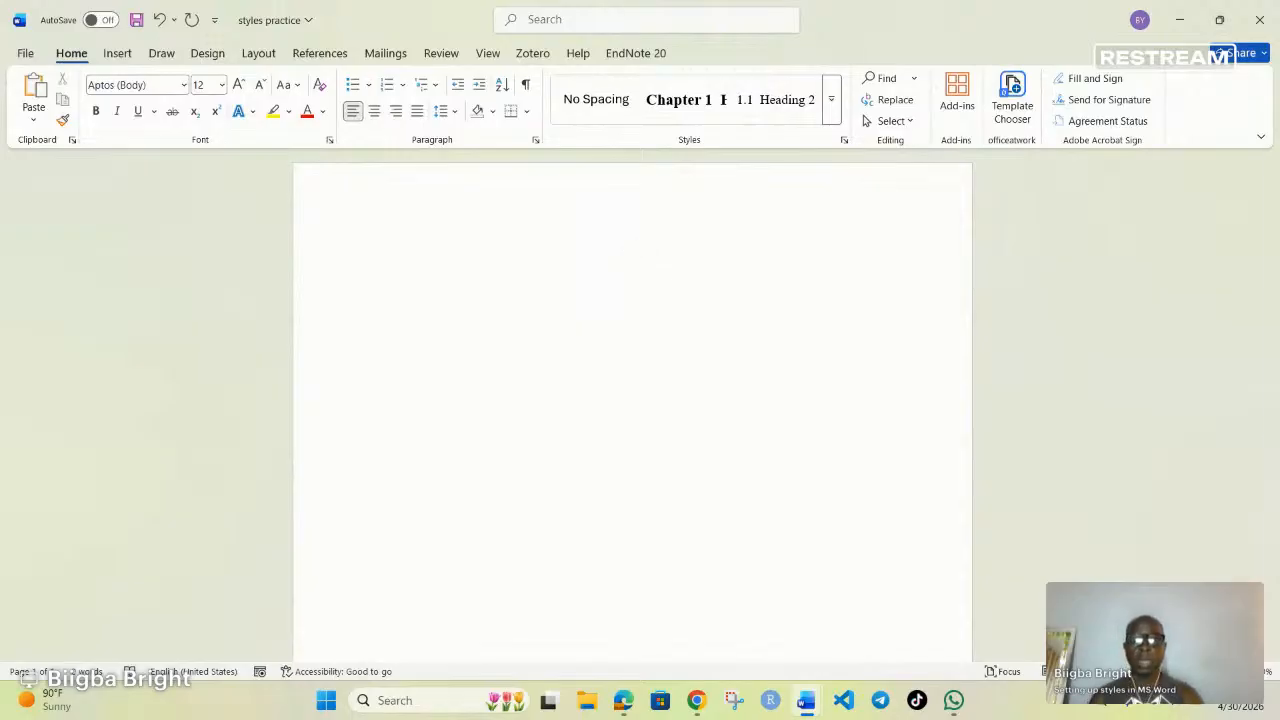
- Apply the automatically numbered "Chapter 1" heading style on the blank page and insert a paragraph break
click(829, 112)
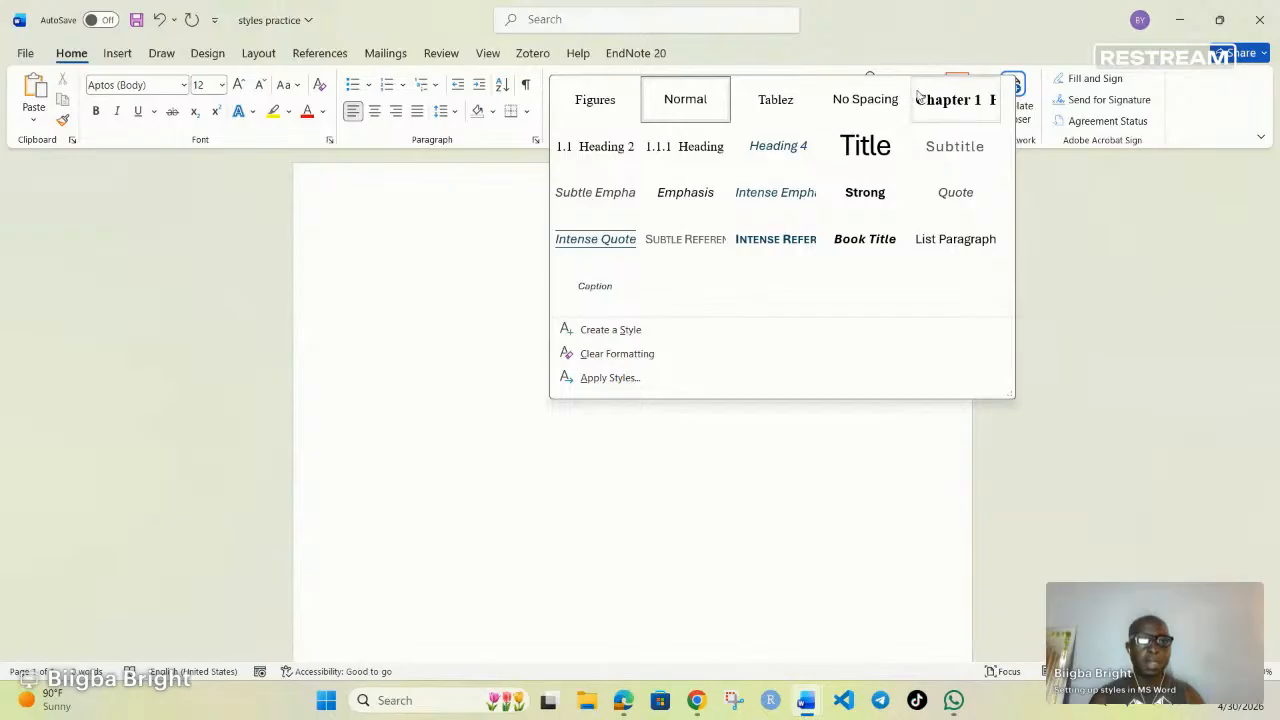
click(945, 103)
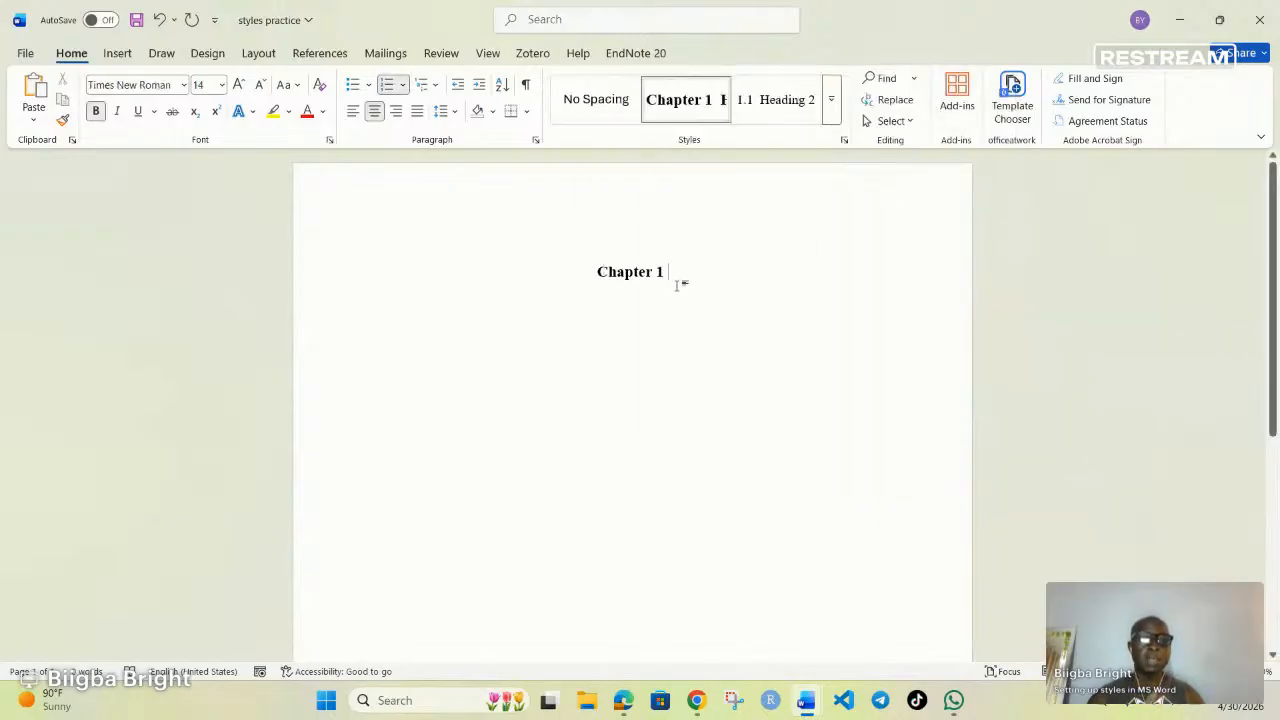
key(Return)
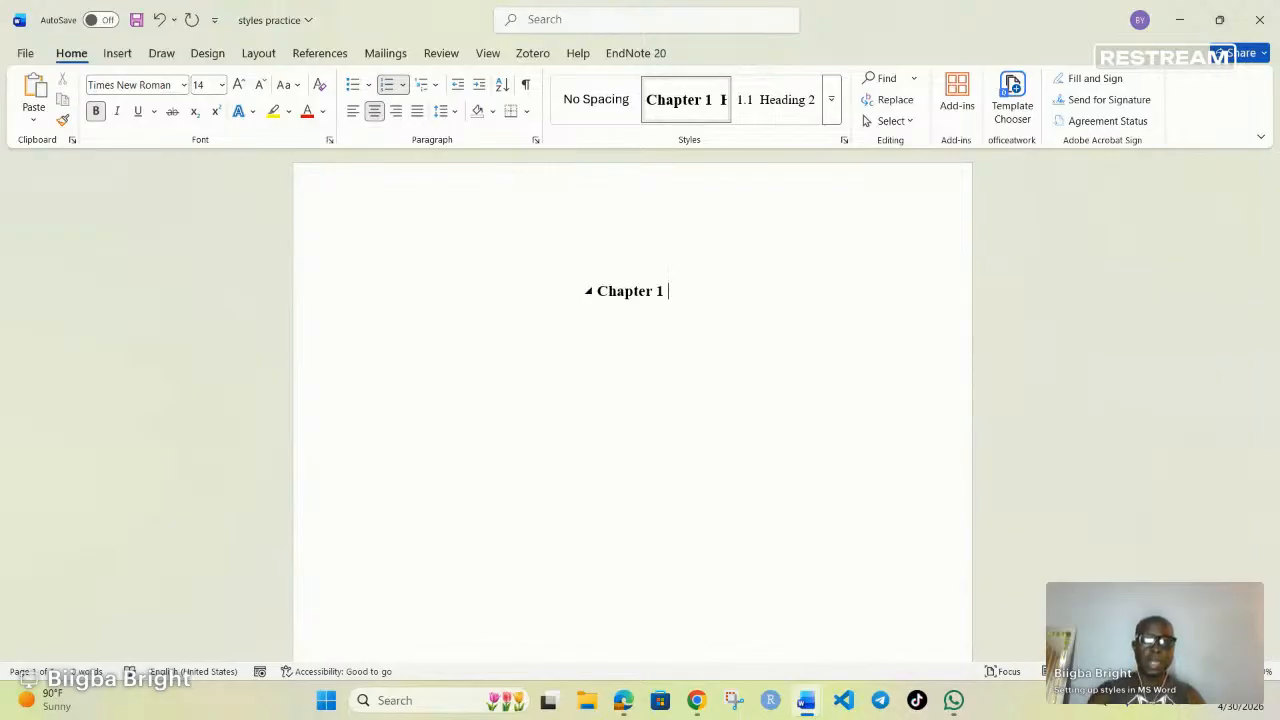
- Add Chapter 1 to Chapter 6 headings on separate lines with the automatically numbered chapter heading style
click(688, 103)
key(Return)
click(688, 103)
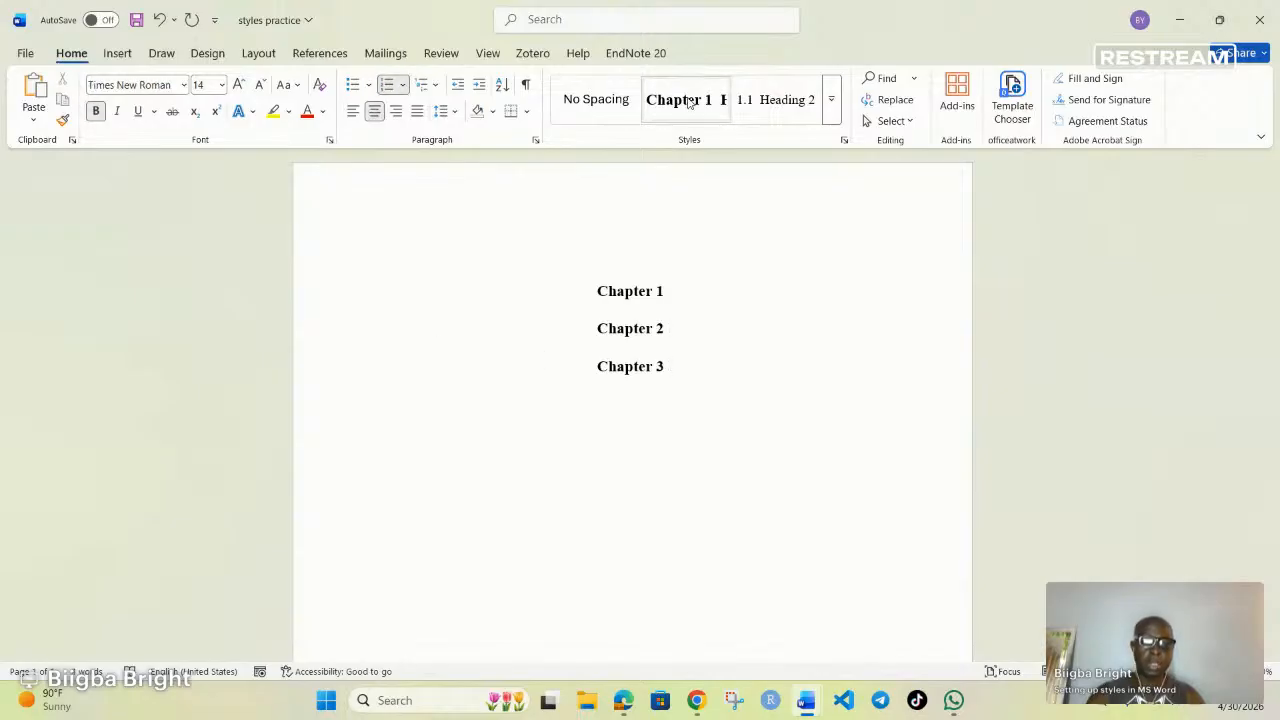
key(Return)
click(688, 103)
key(Return)
click(688, 103)
key(Return)
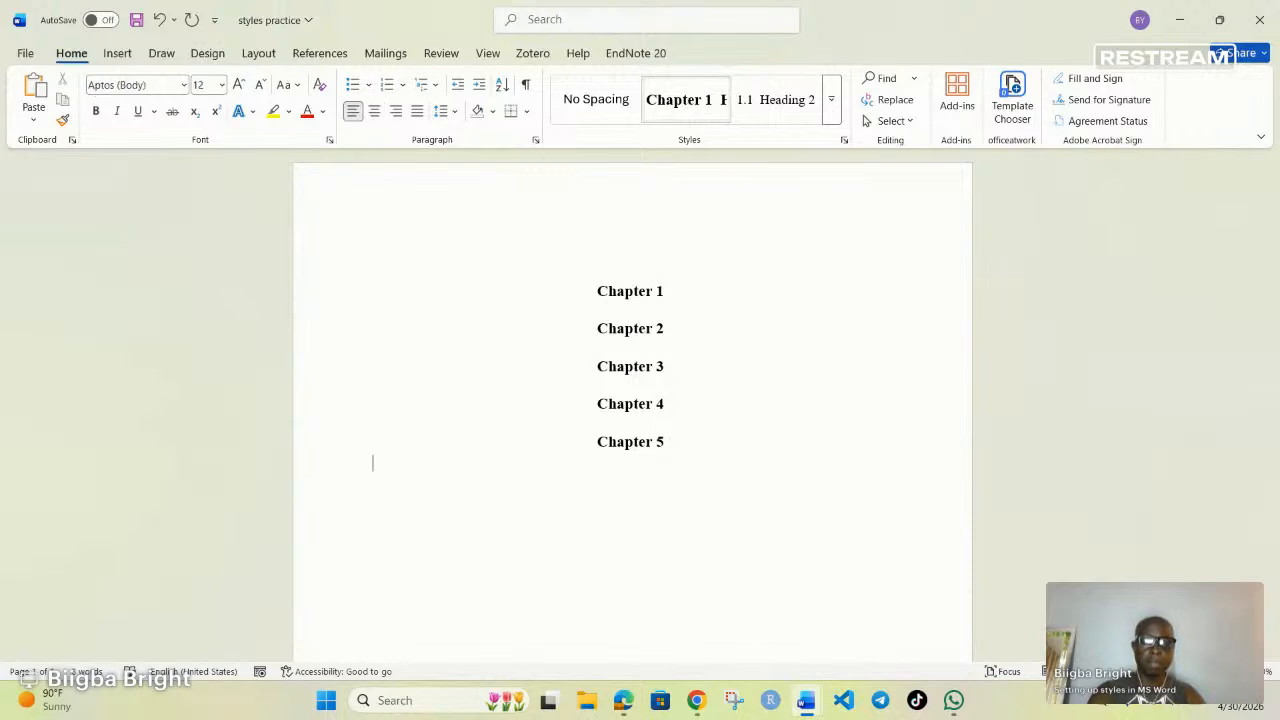
click(688, 103)
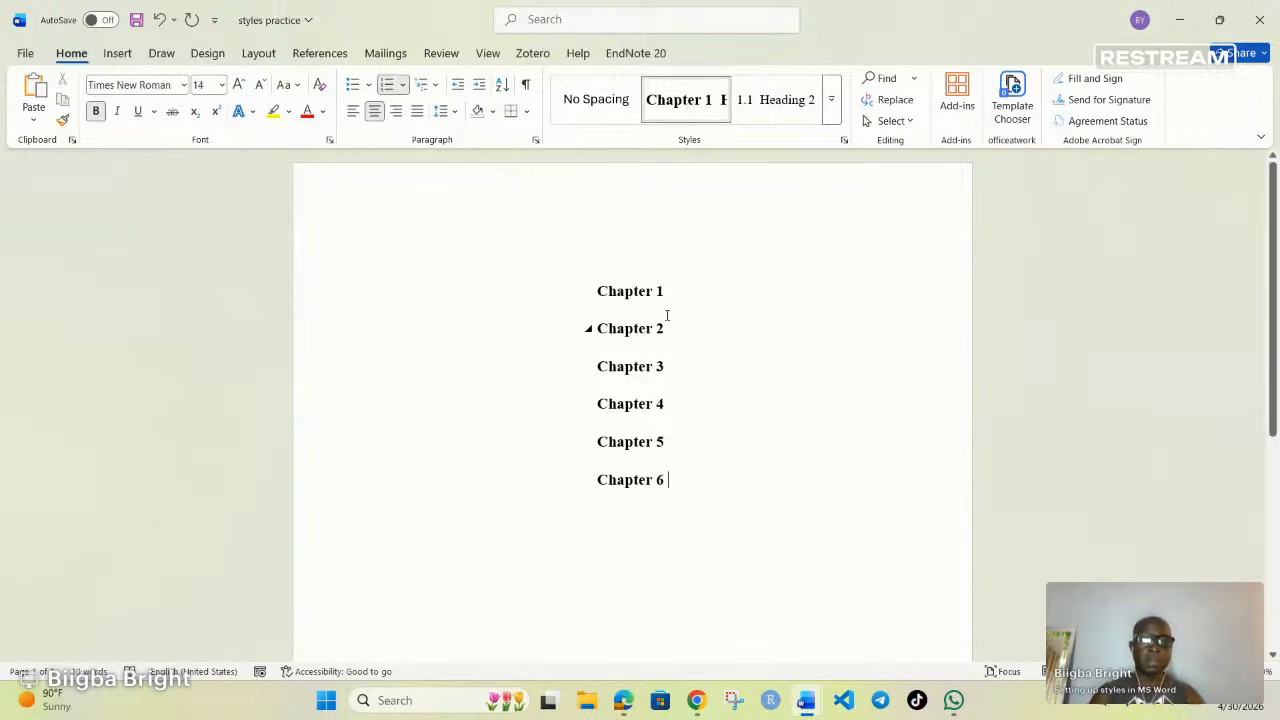
- Add an "Introduction" line under the Chapter 1 heading and apply the numbered Heading 2 style to it
key(Return)
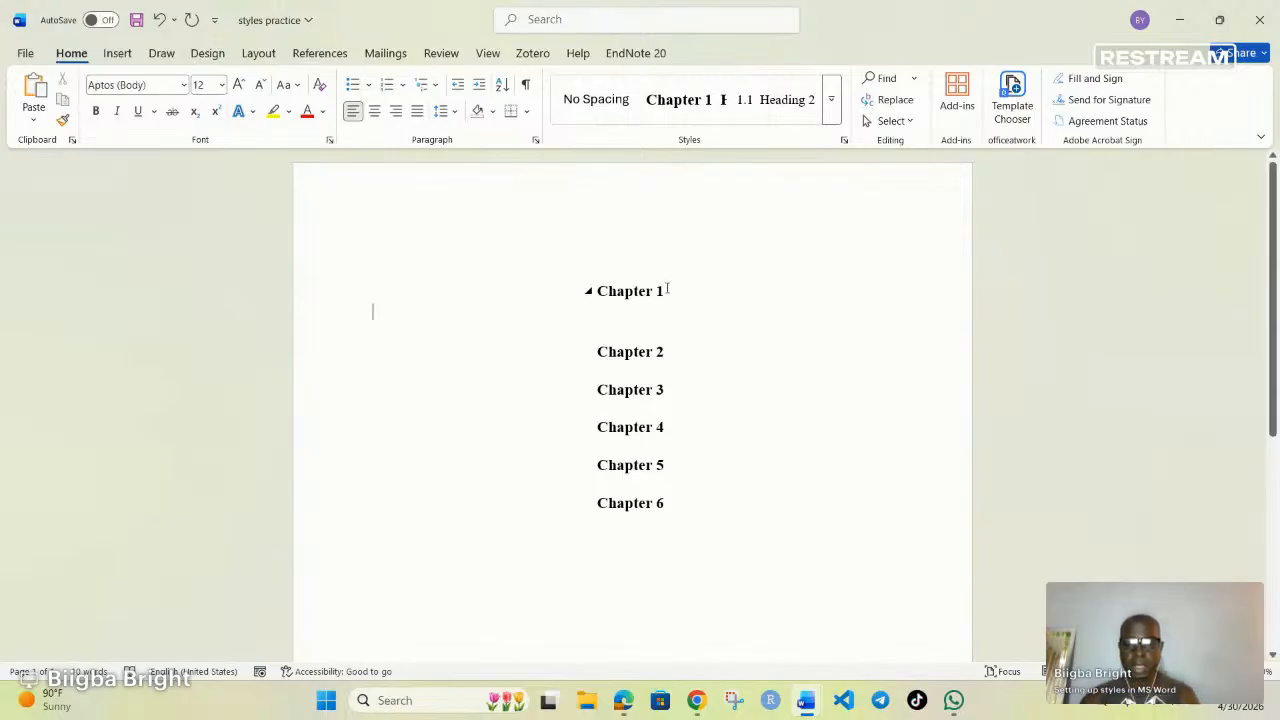
text(Intro)
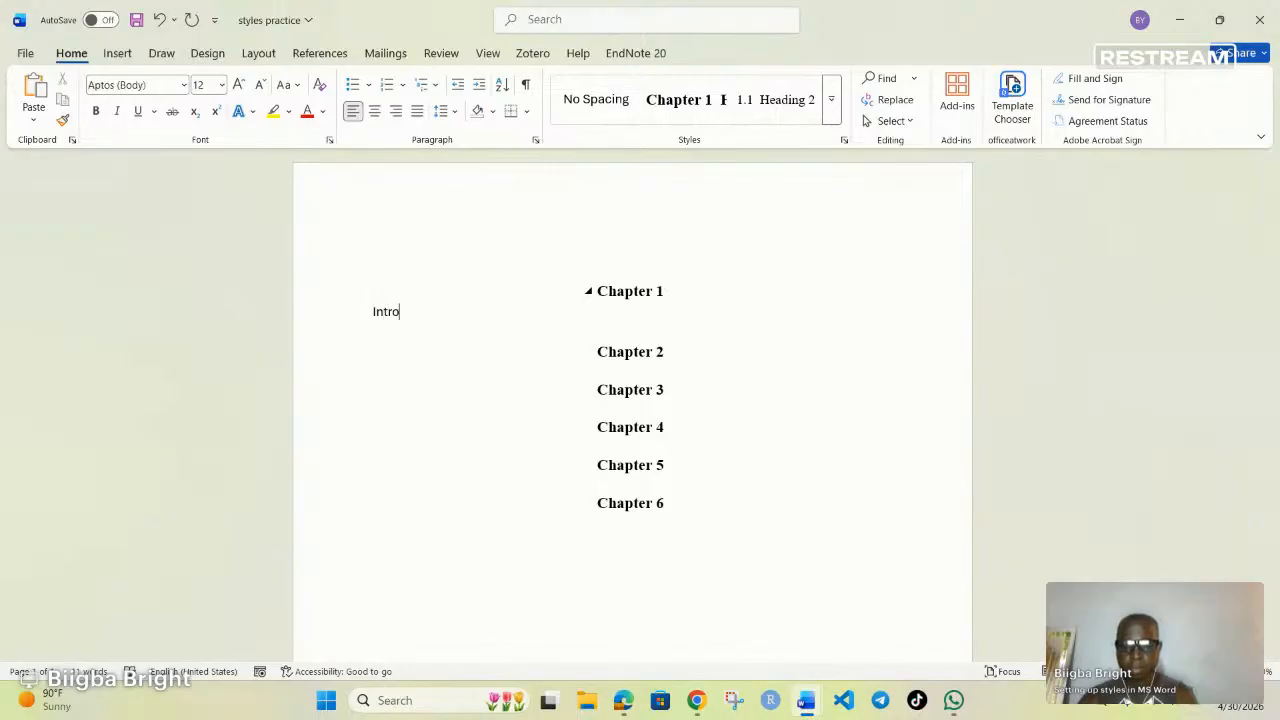
text(duction)
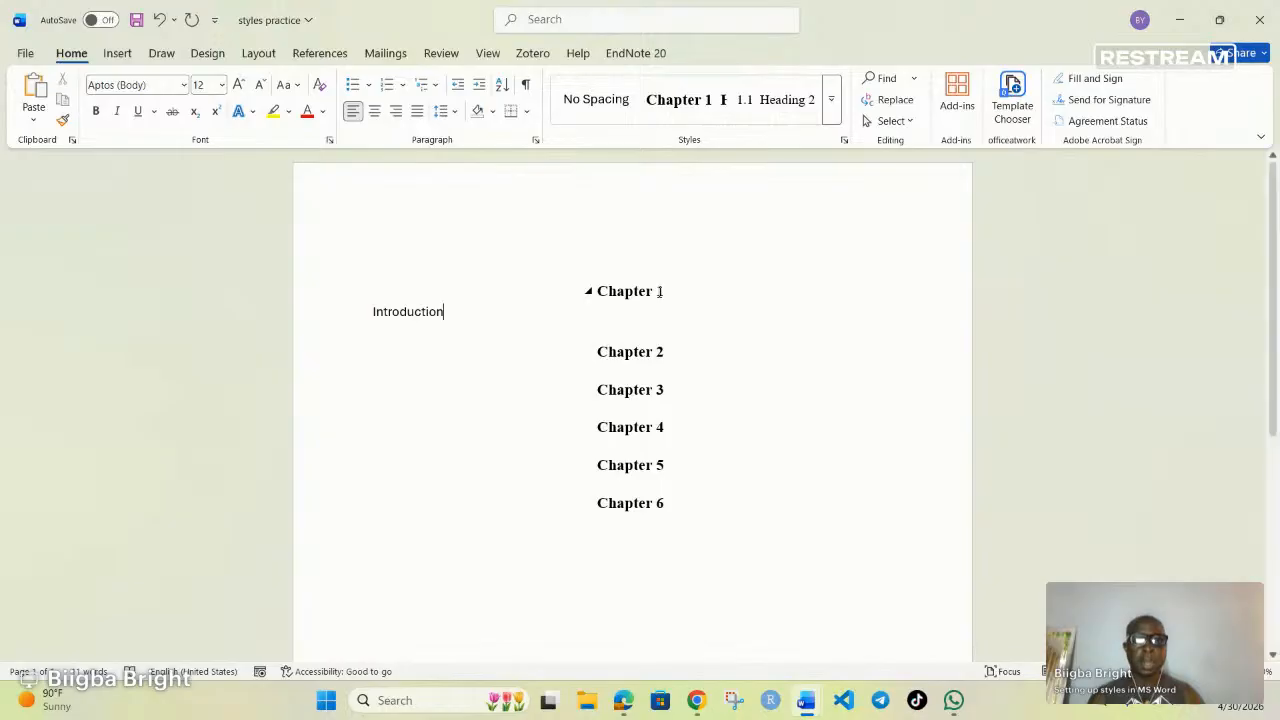
drag(366, 306, 450, 314)
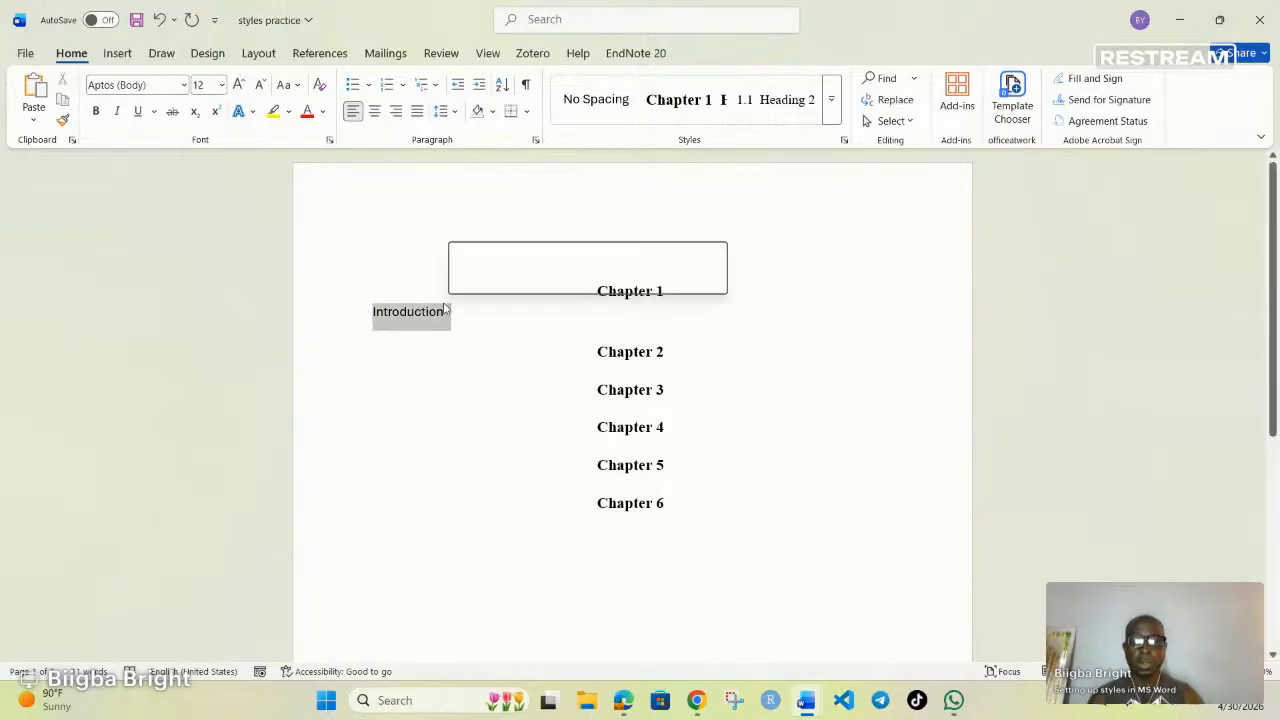
click(787, 100)
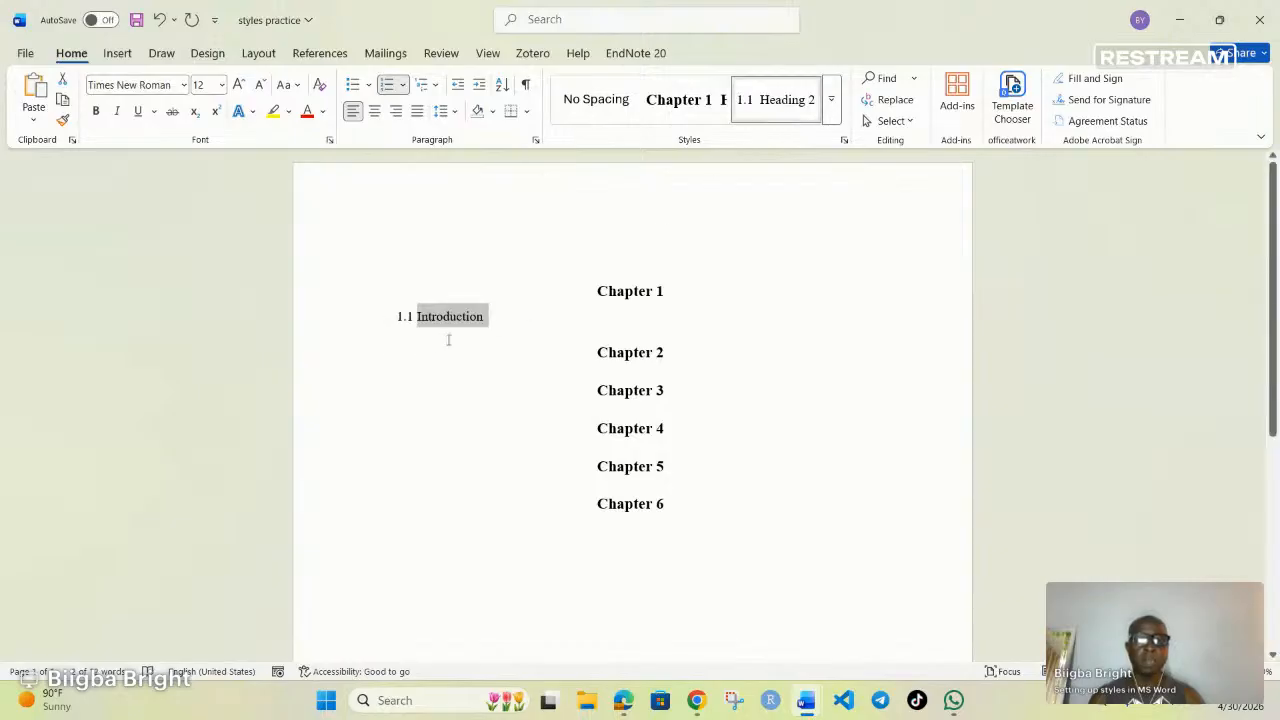
- Add a second section titled "Problem" below the Chapter 1 introduction, using the numbered Heading 2 style
click(494, 324)
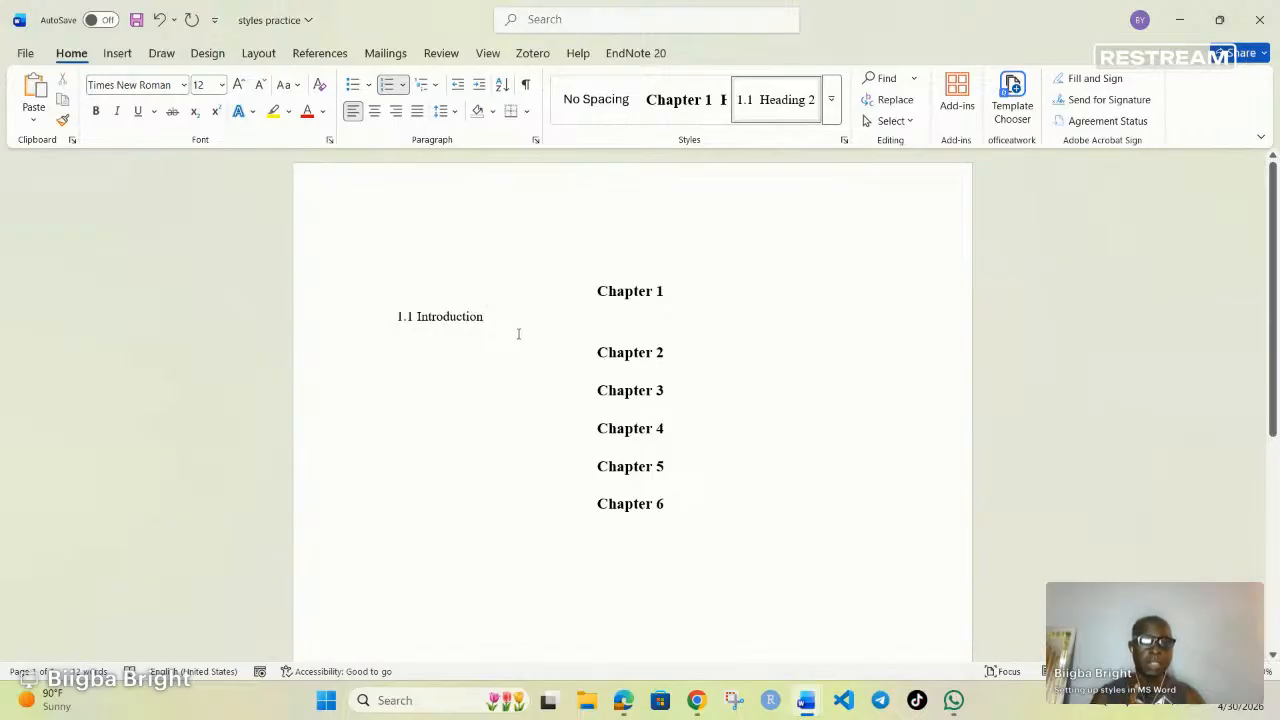
key(Return)
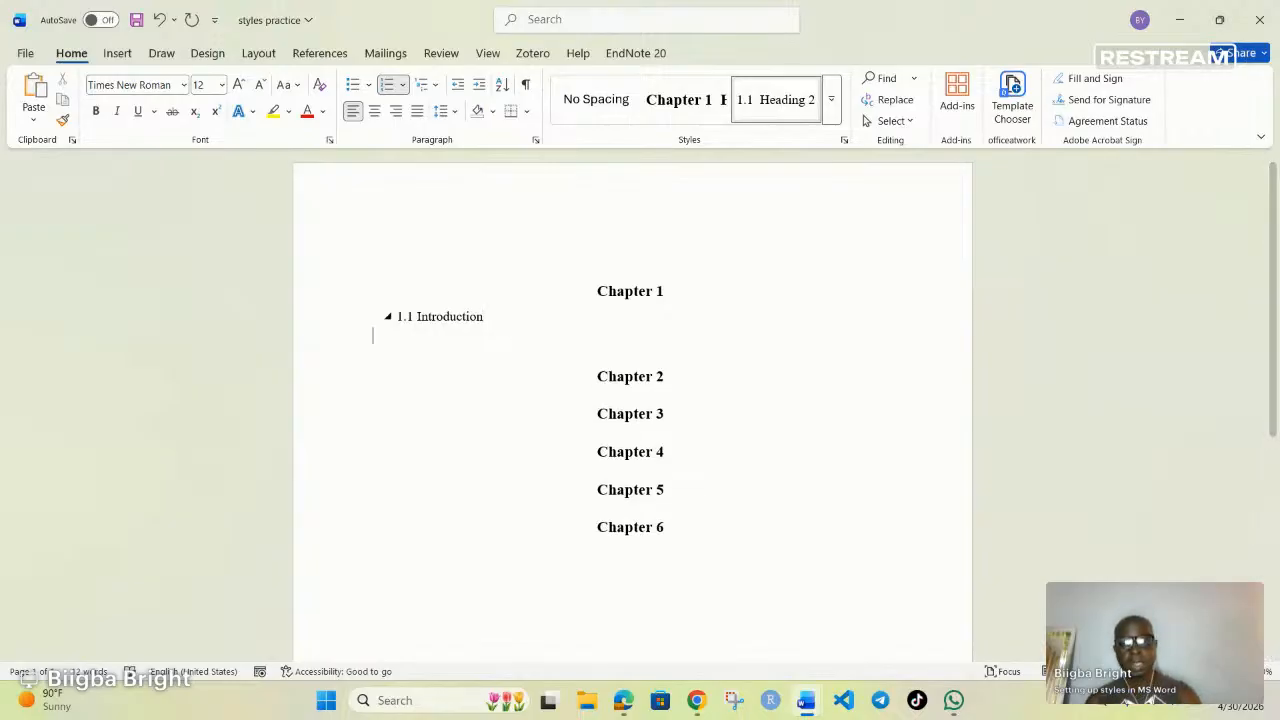
key(Tab)
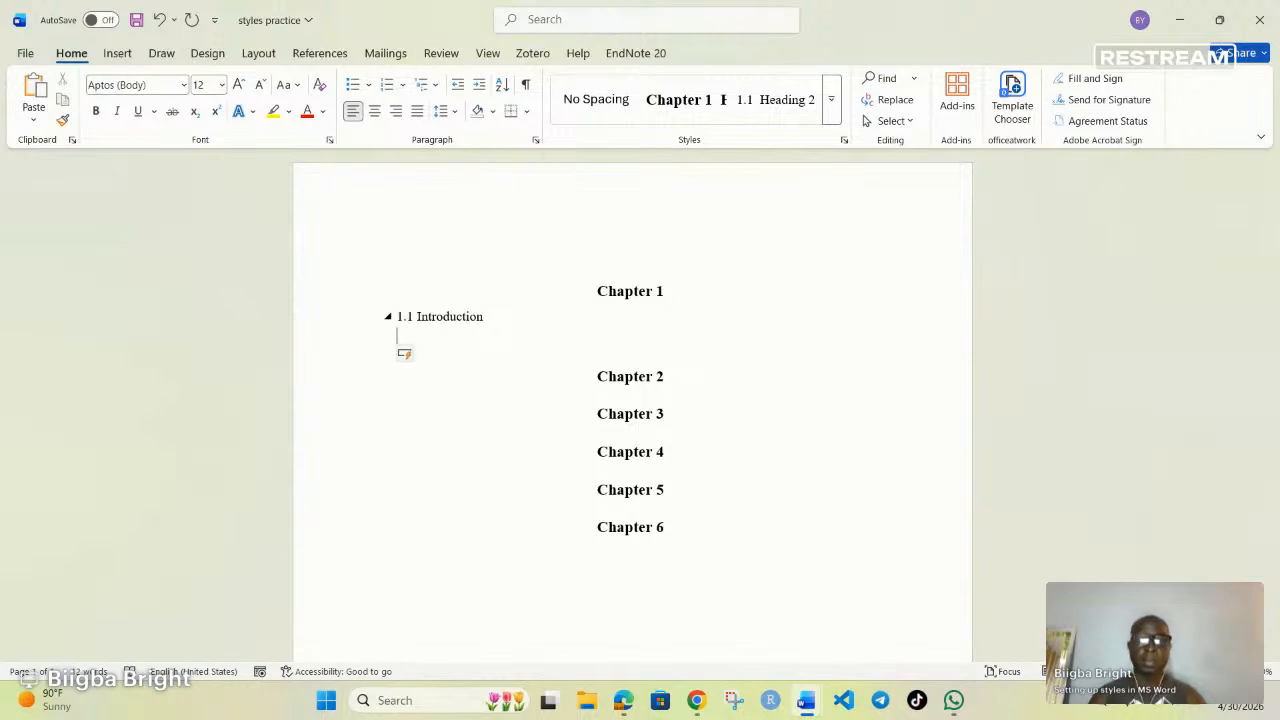
click(783, 103)
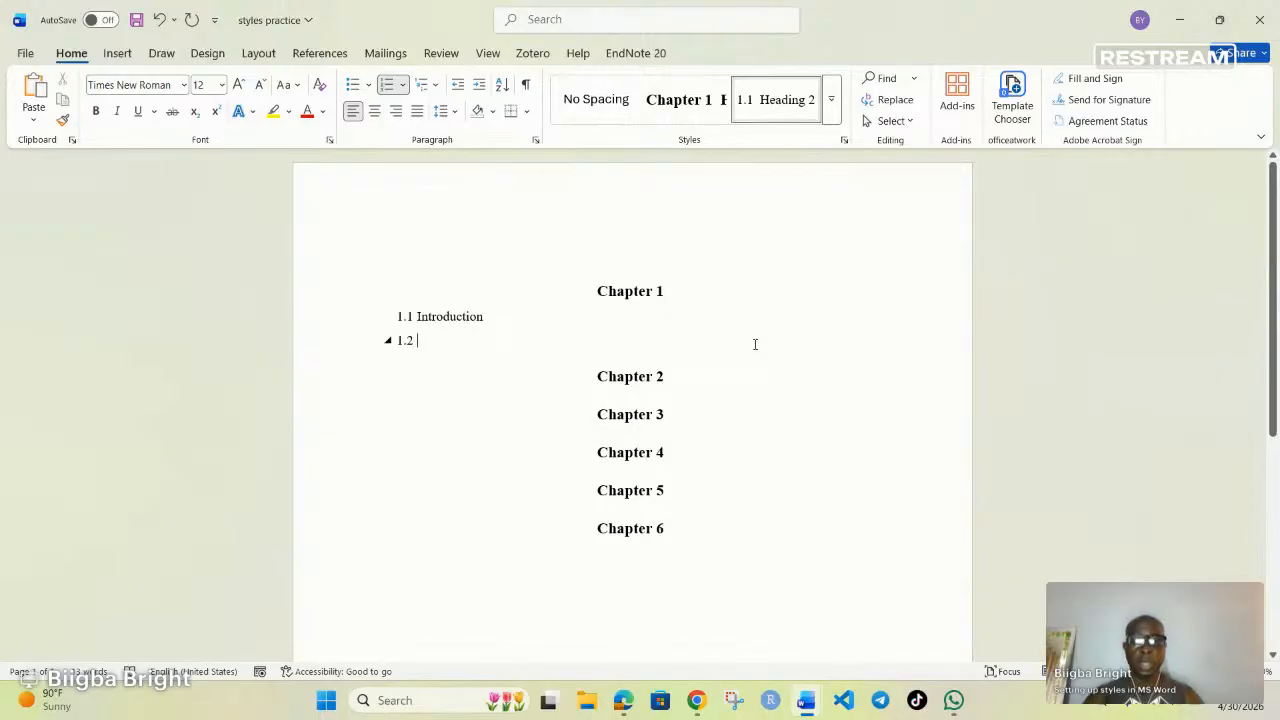
text(P)
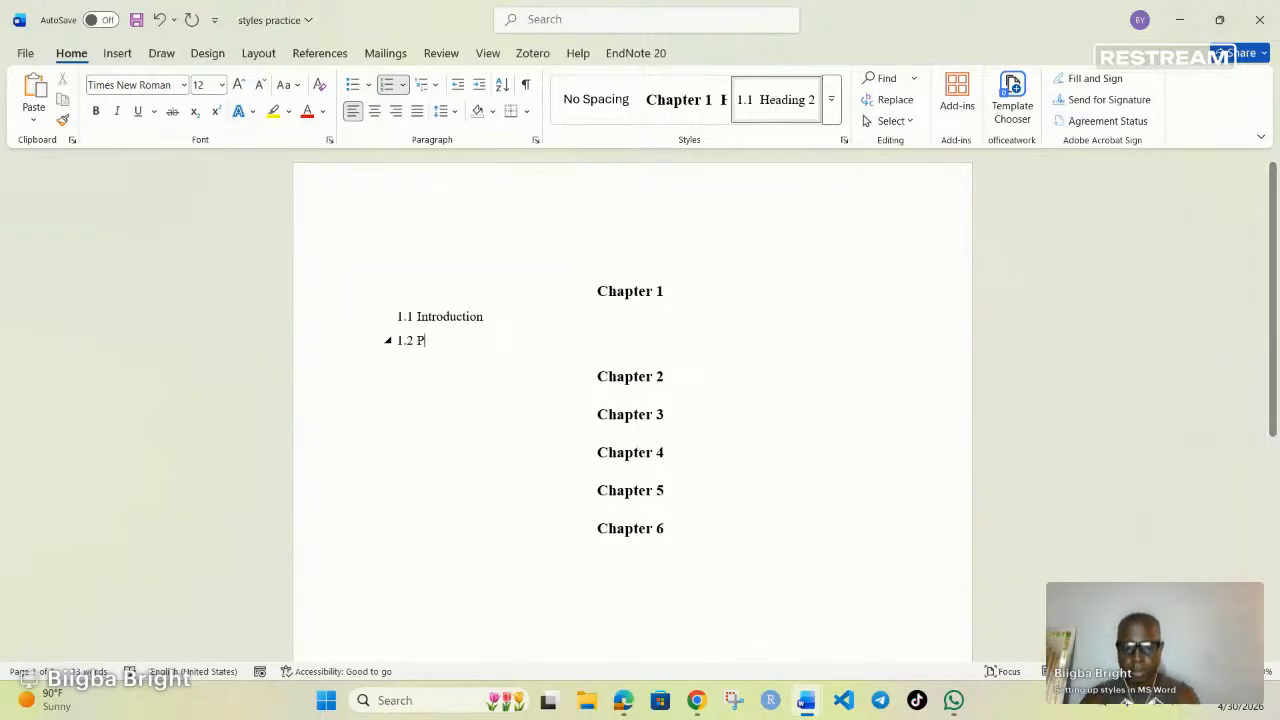
text(roblem)
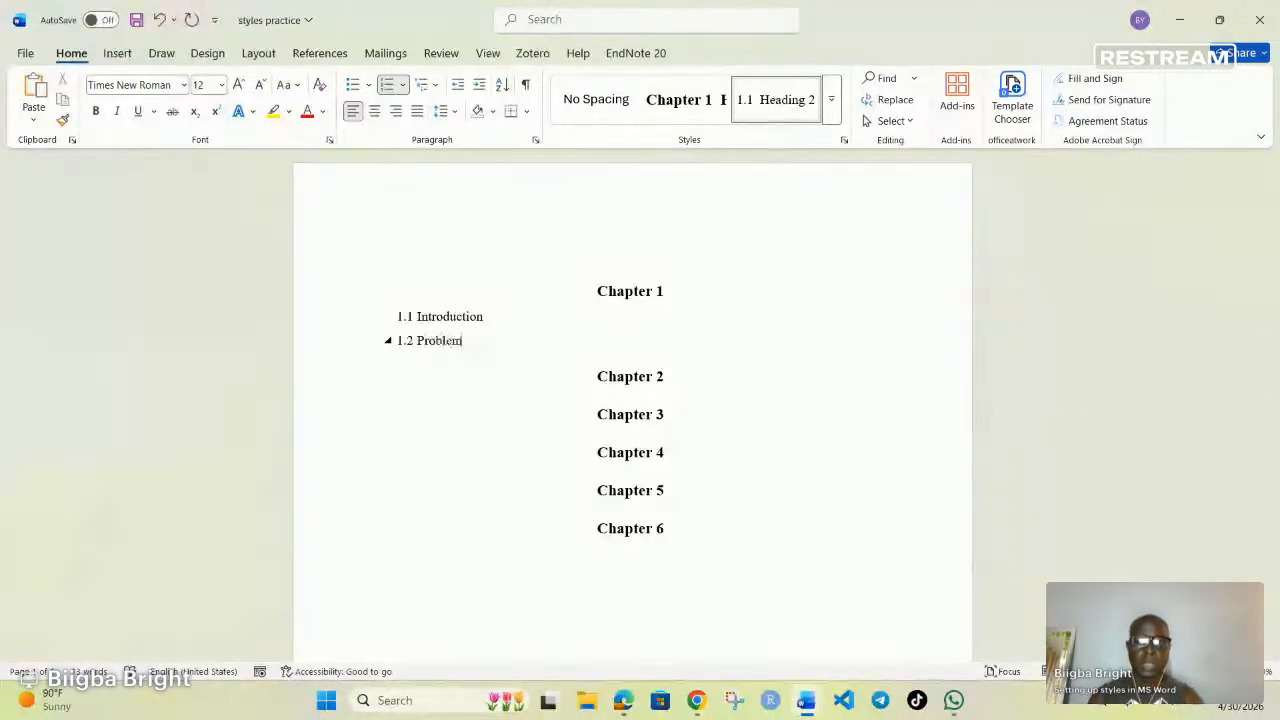
- Add an indented "Introduction" line under the Chapter 2 heading and apply the numbered Heading 2 style to it
click(690, 381)
key(Return)
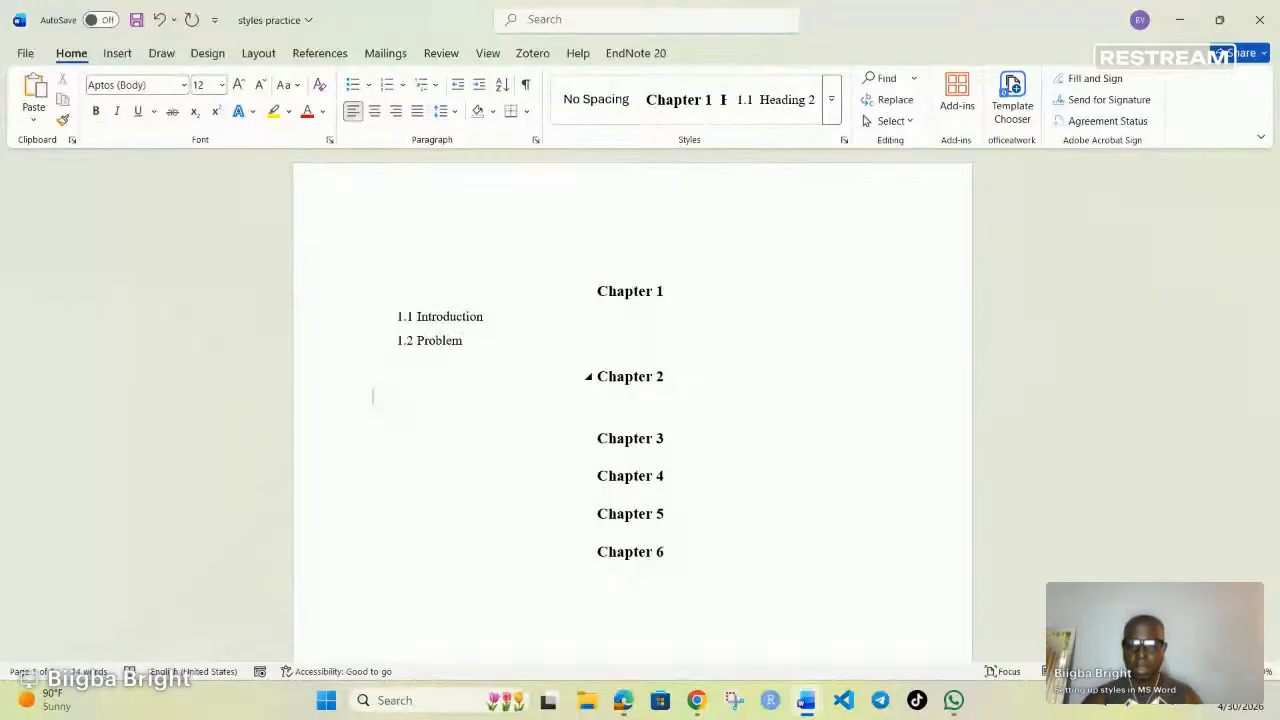
text(int)
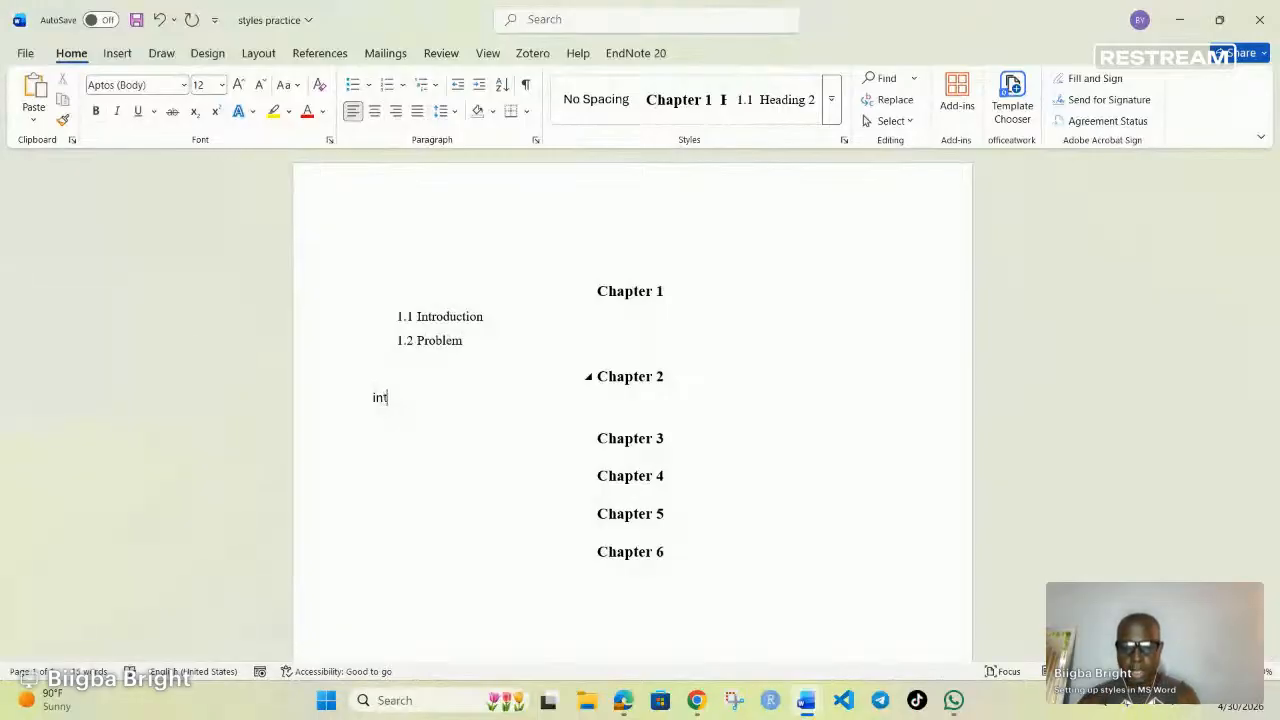
text(roduction)
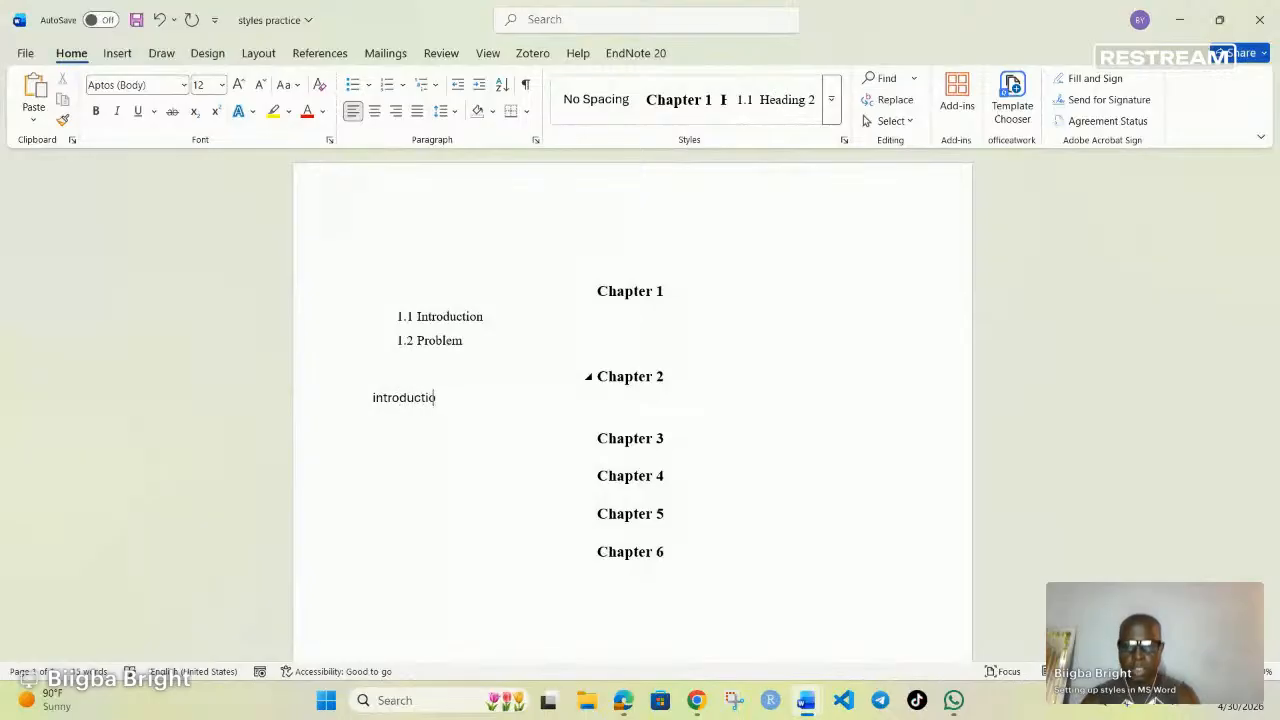
click(370, 398)
key(Tab)
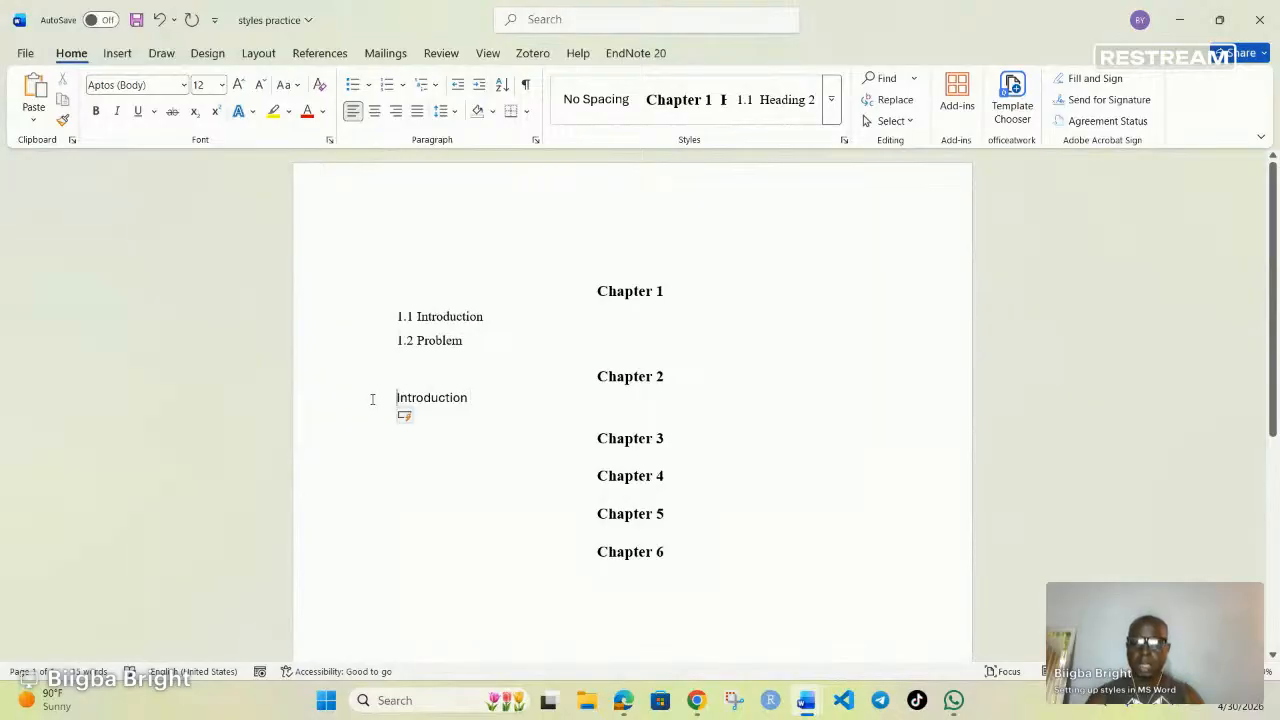
drag(391, 405, 479, 413)
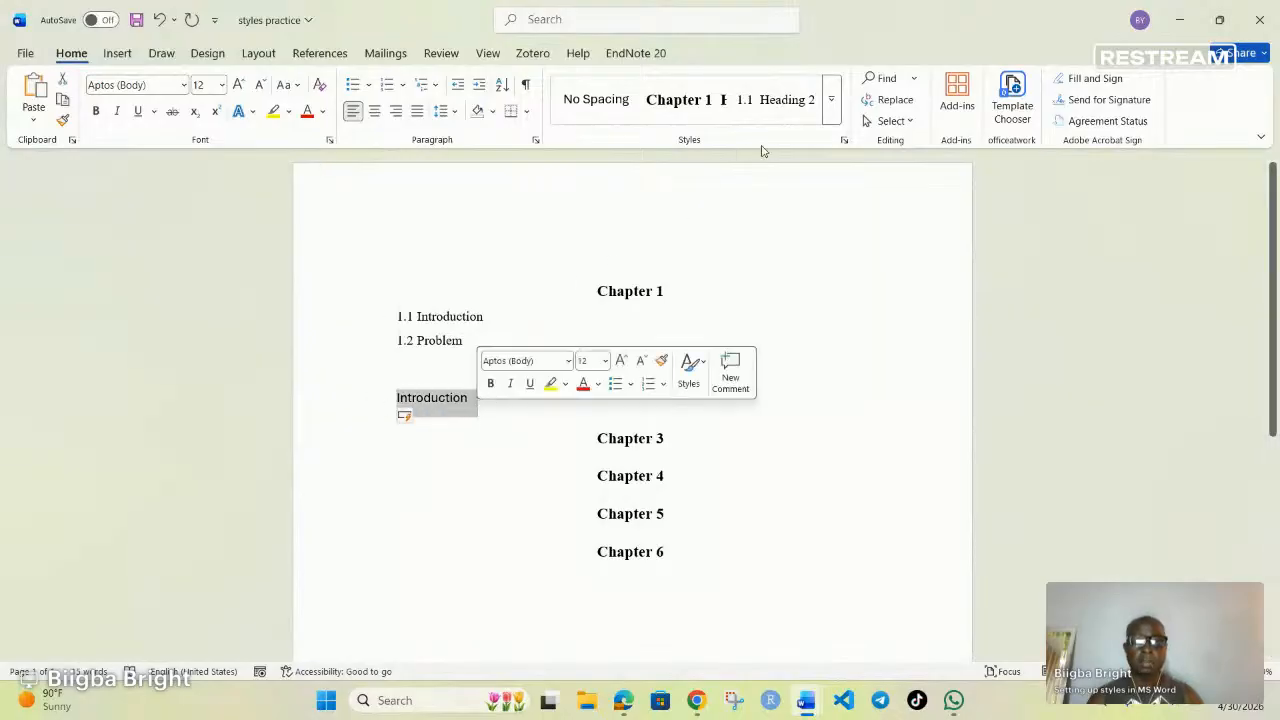
click(788, 100)
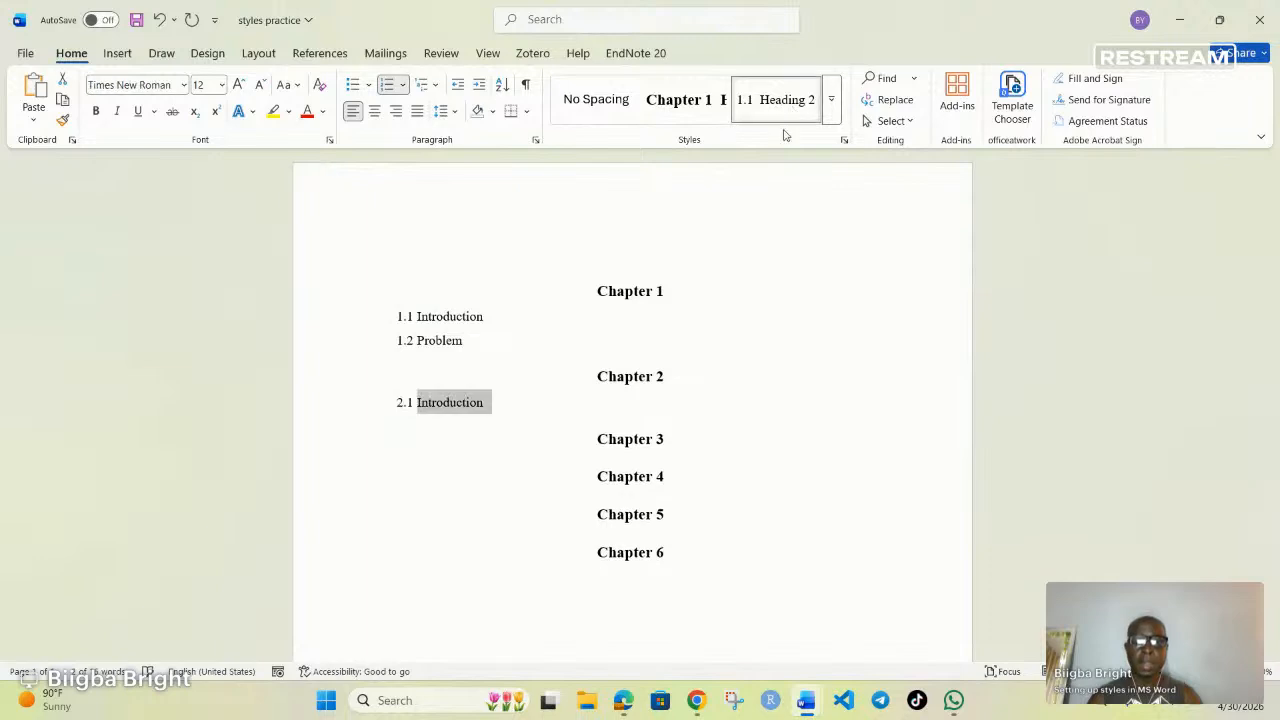
click(488, 403)
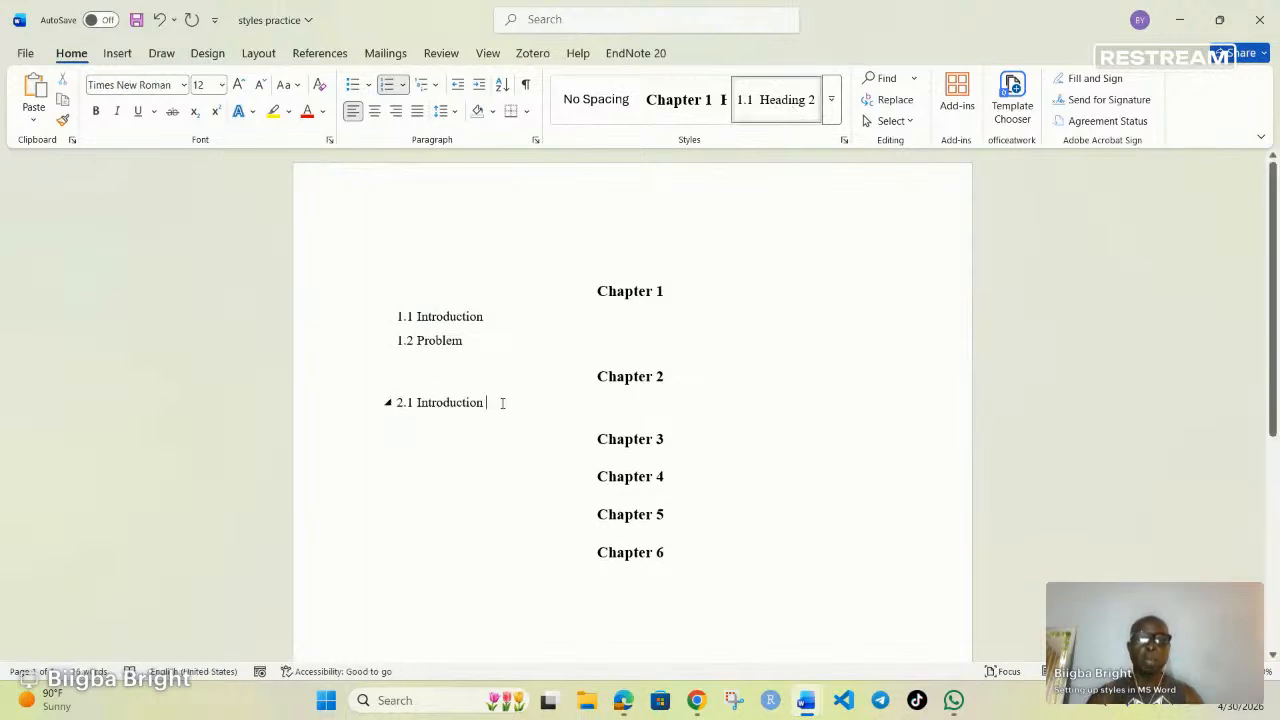
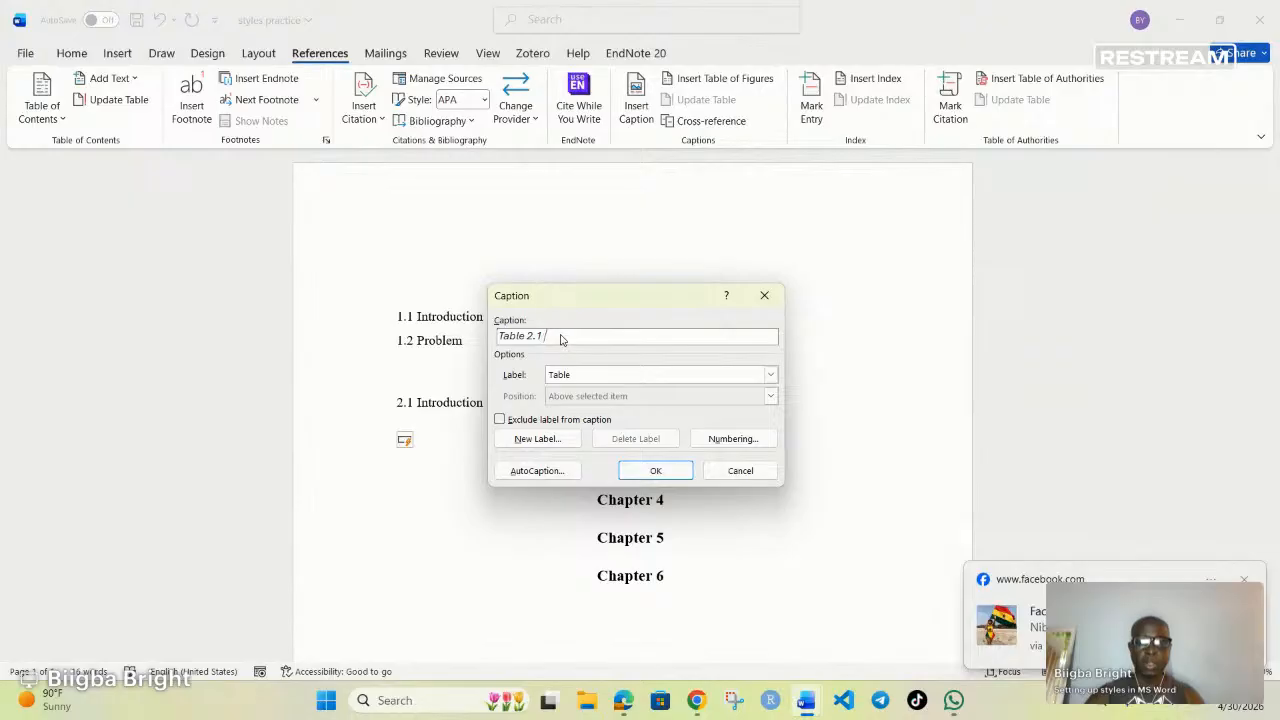
- Insert the caption "Table 2.1 Summary stats" under the Chapter 2 introduction and add a table of six columns and six rows below it
text(Summary stats)
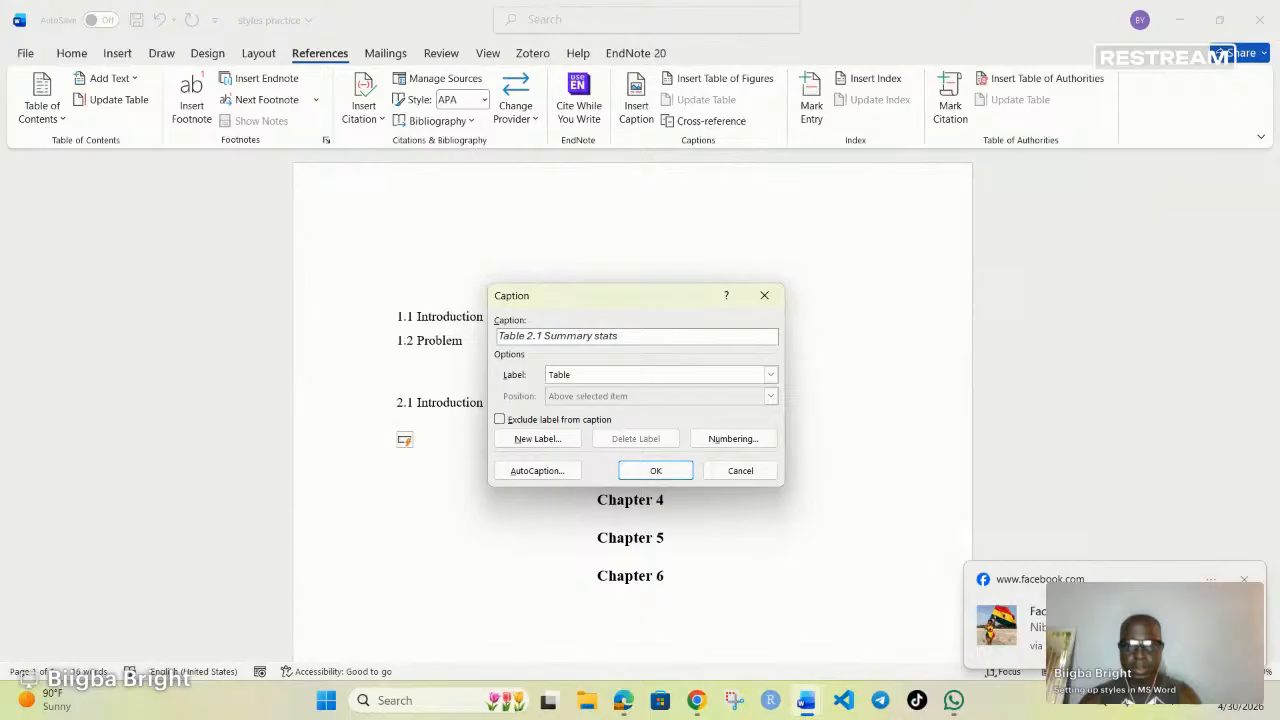
click(656, 471)
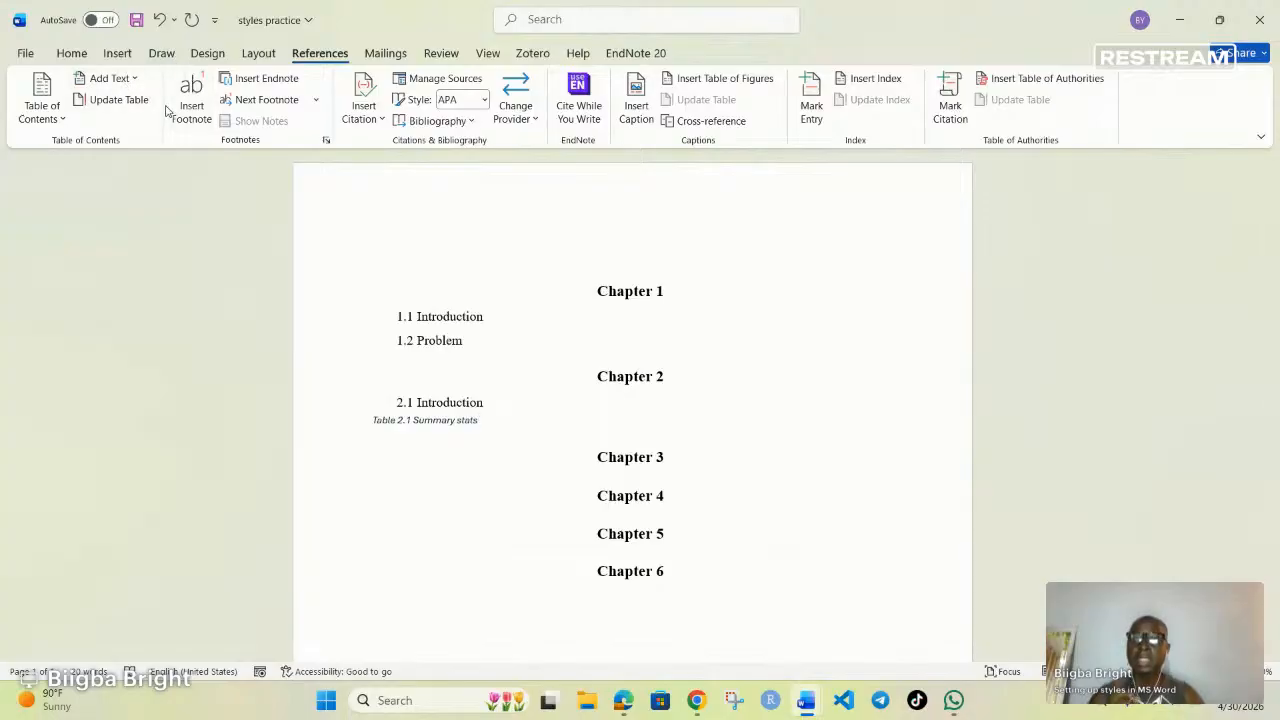
click(117, 55)
click(133, 118)
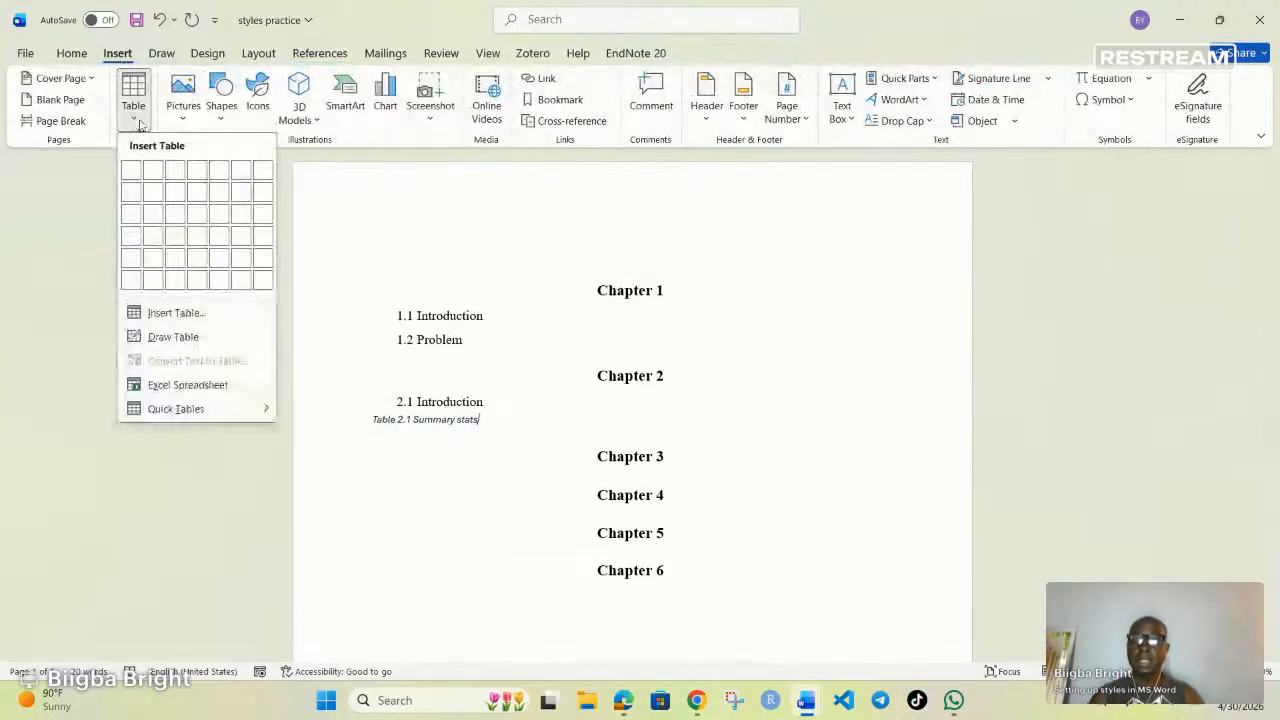
click(247, 280)
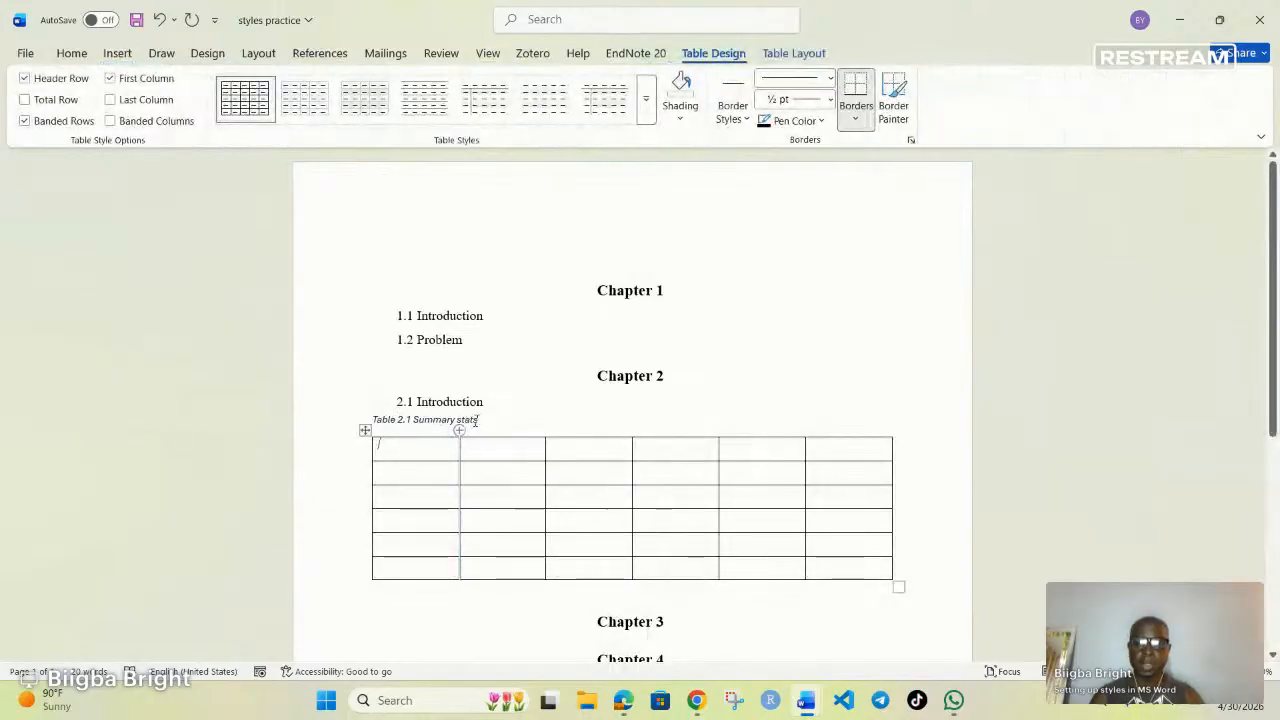
- Apply the Tablez style to the "Table 2.1 Summary stats" caption
drag(480, 420, 340, 418)
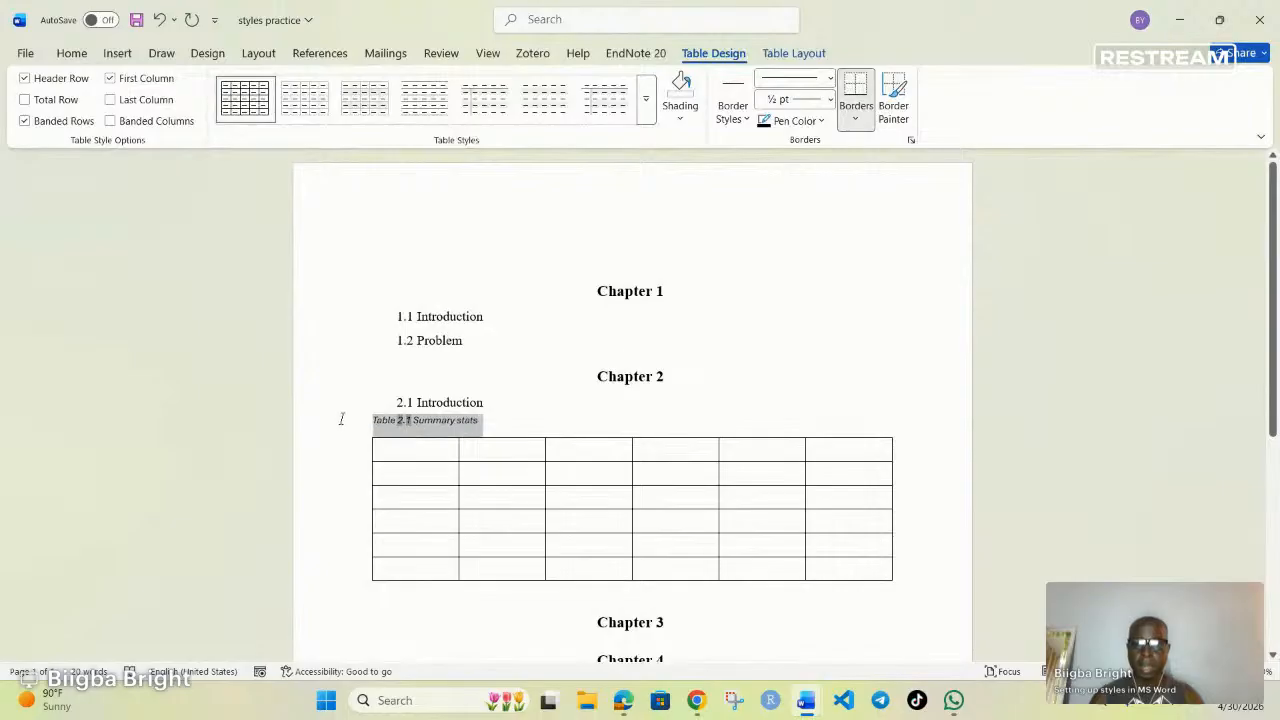
click(71, 54)
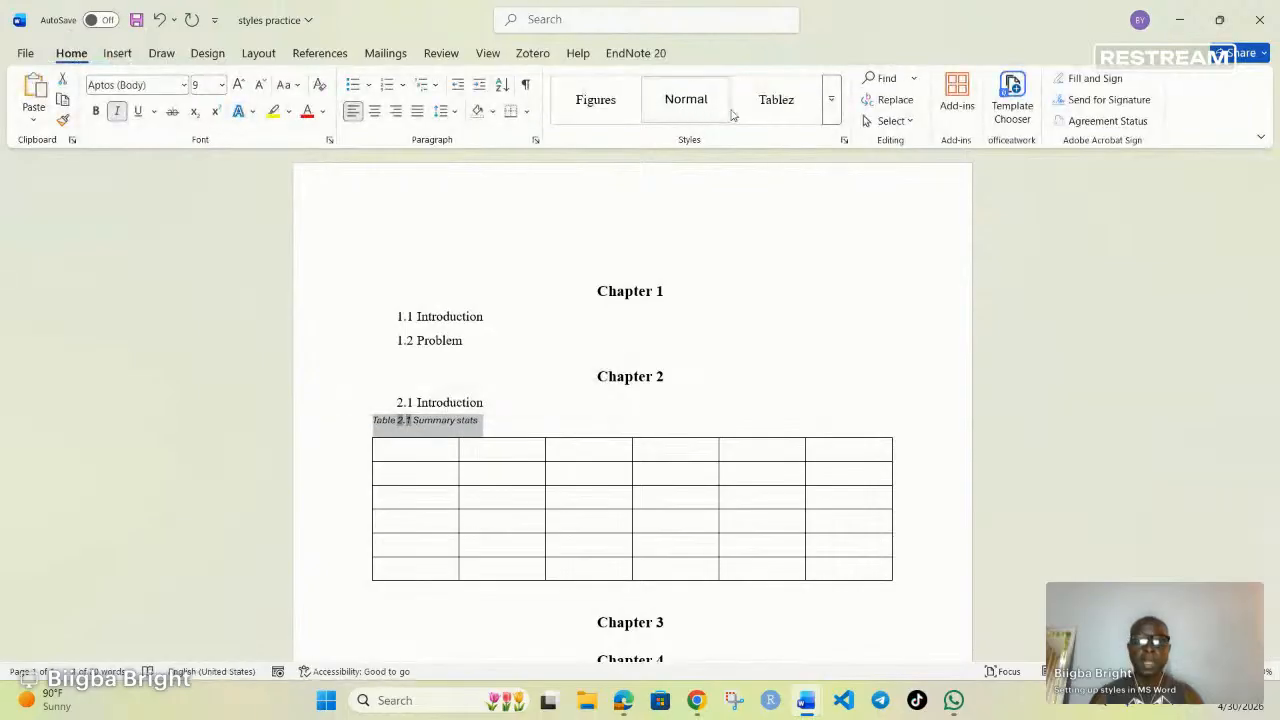
click(776, 100)
click(552, 436)
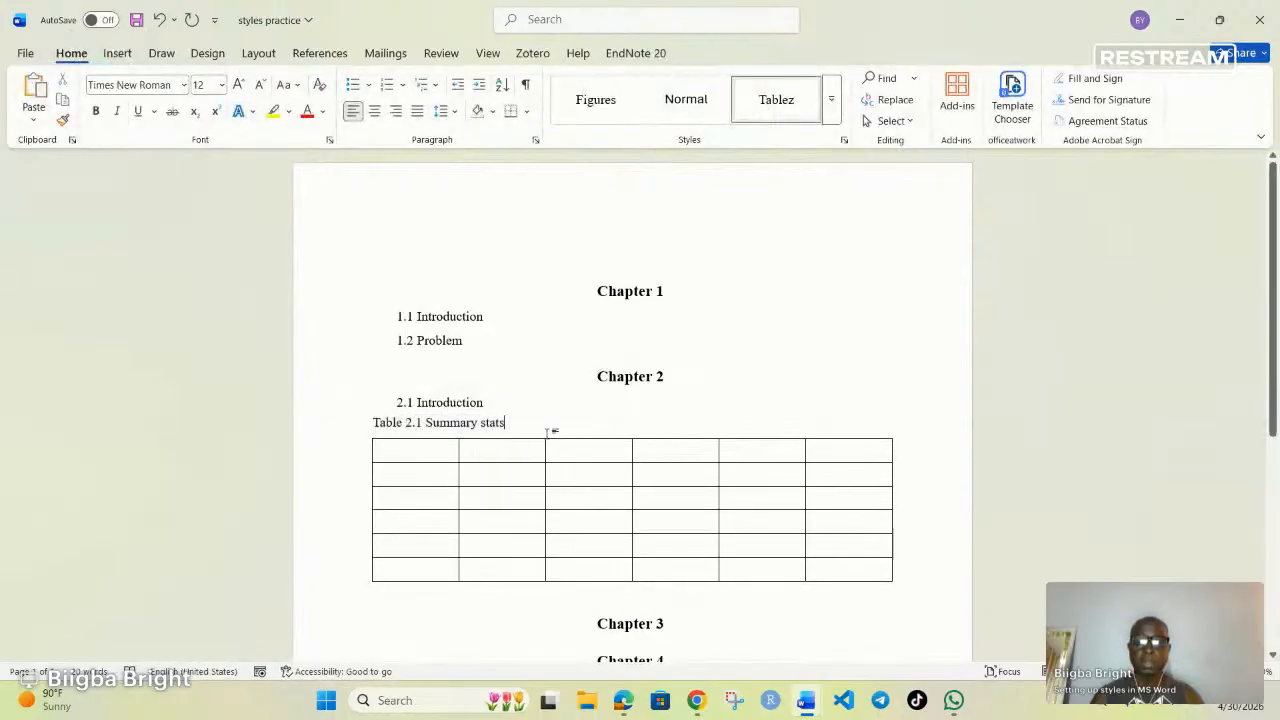
- Insert an empty line between the Chapter 2 introduction heading and the table caption, and save the document
click(500, 402)
key(Return)
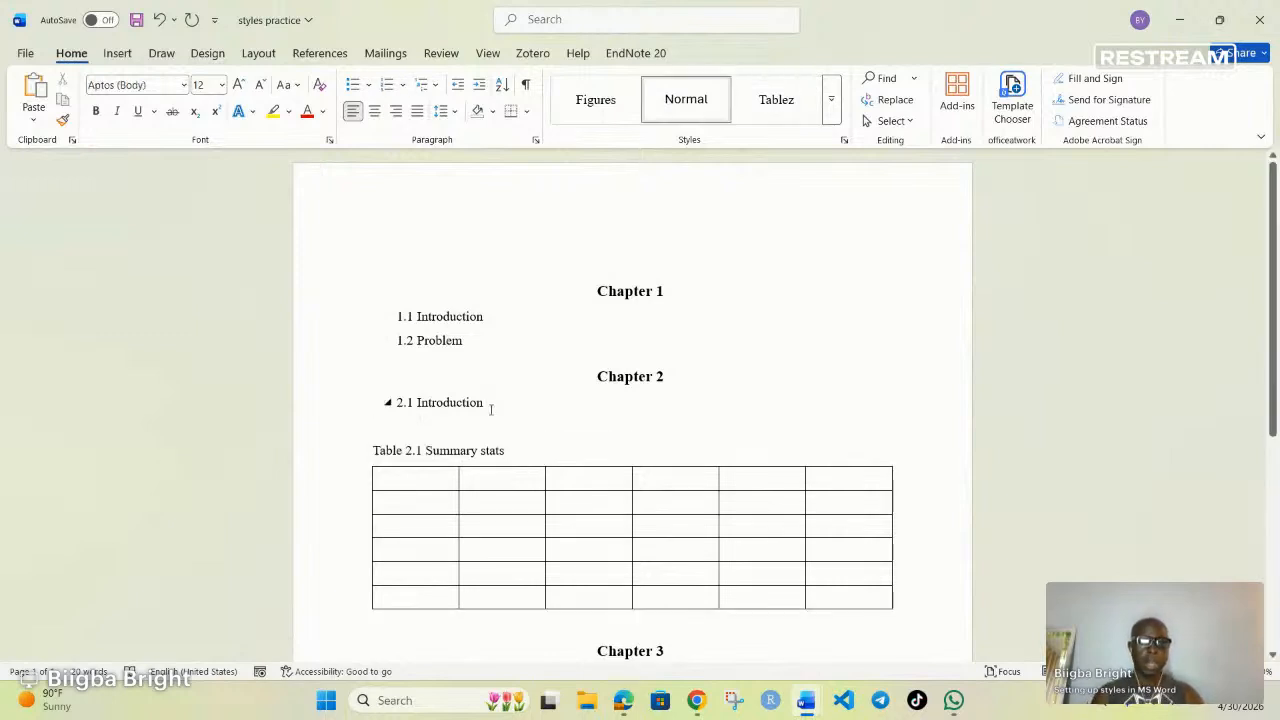
scroll(490, 408, down, 2)
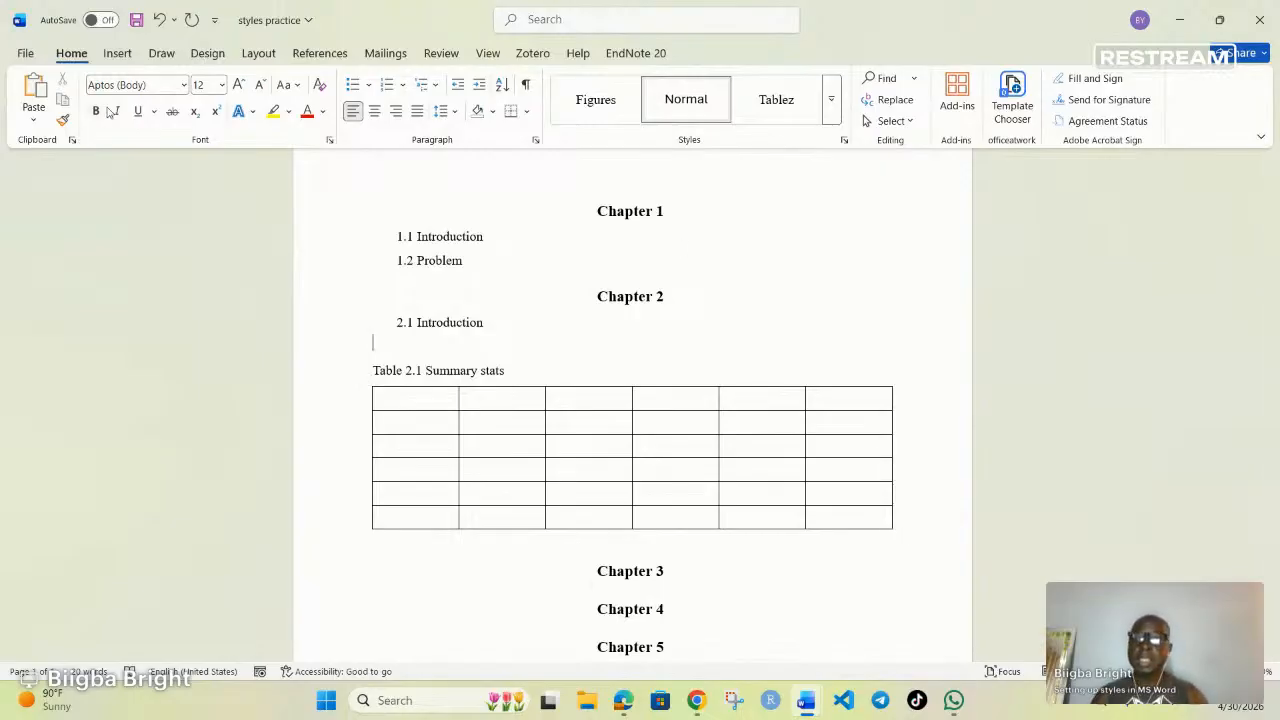
click(136, 20)
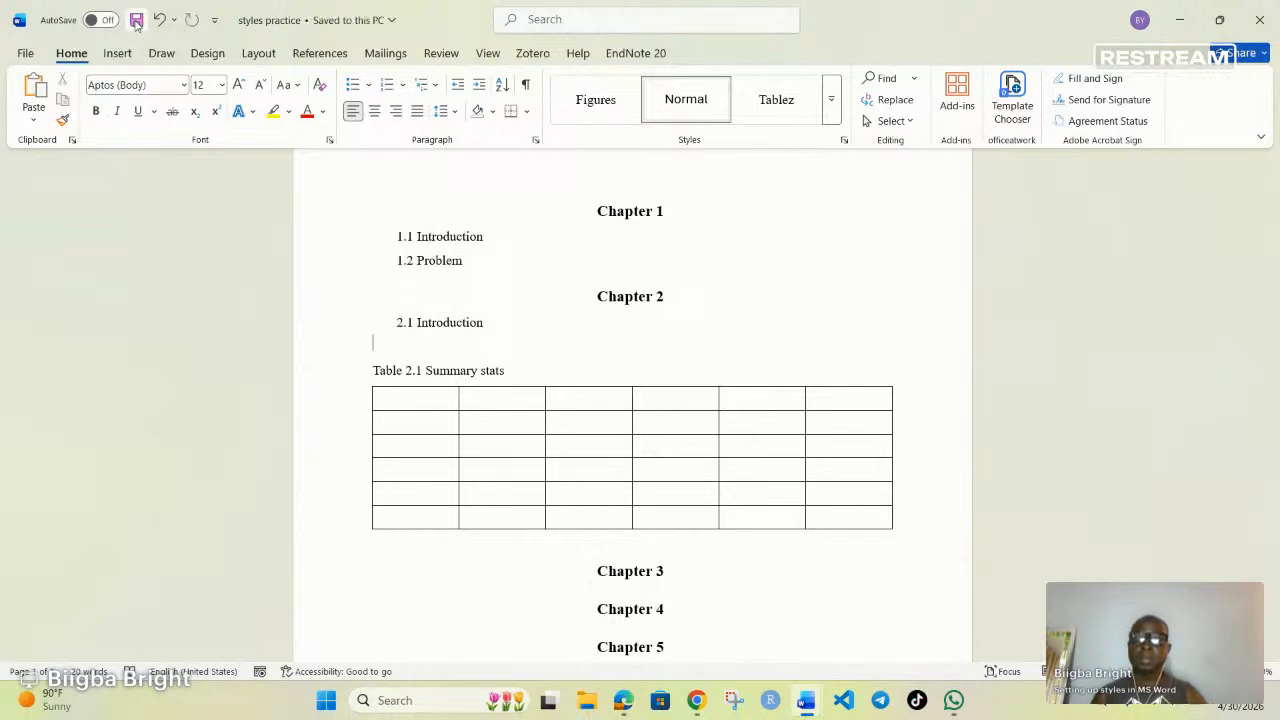
- Create a new blank document and apply the default Heading 1 style to its first line
click(18, 58)
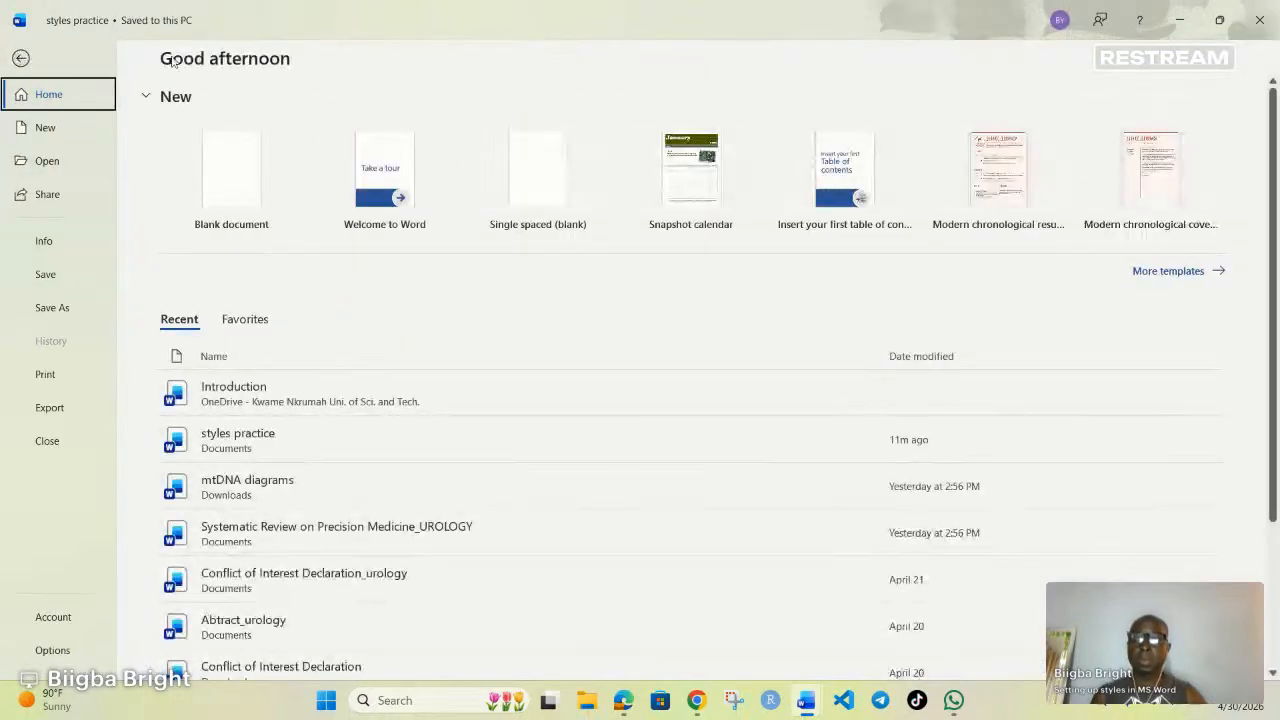
click(241, 167)
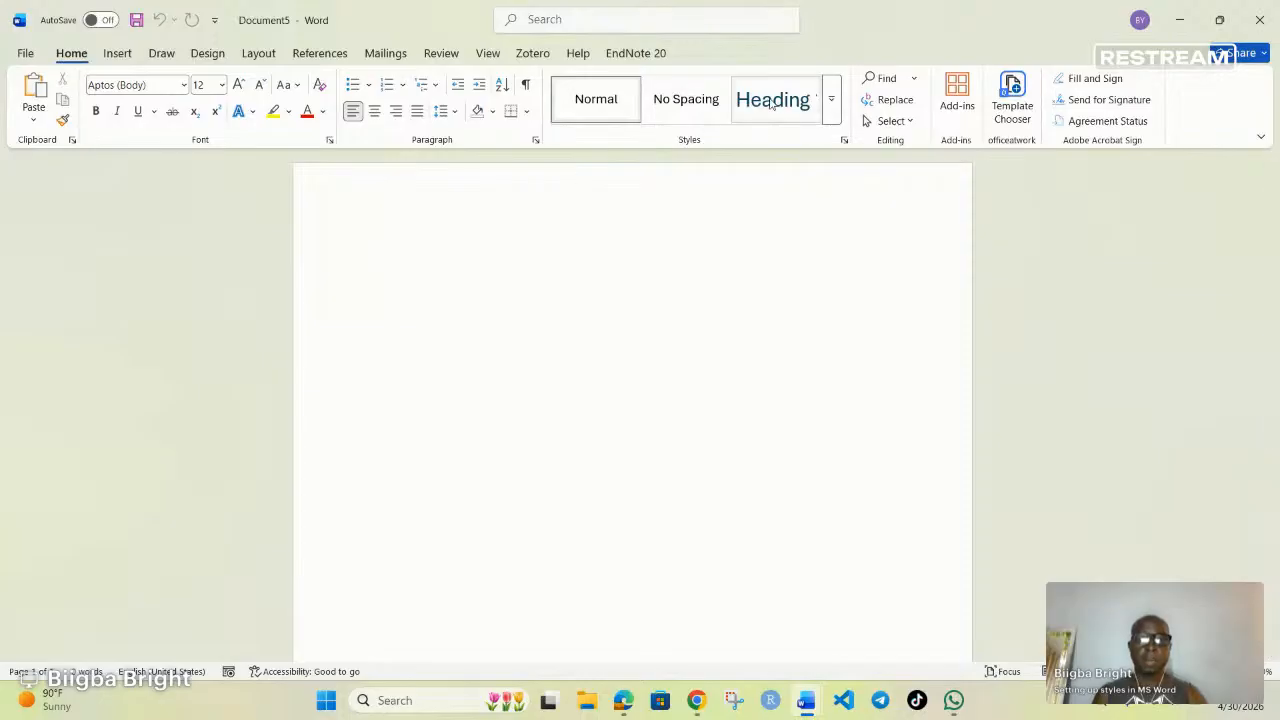
click(774, 101)
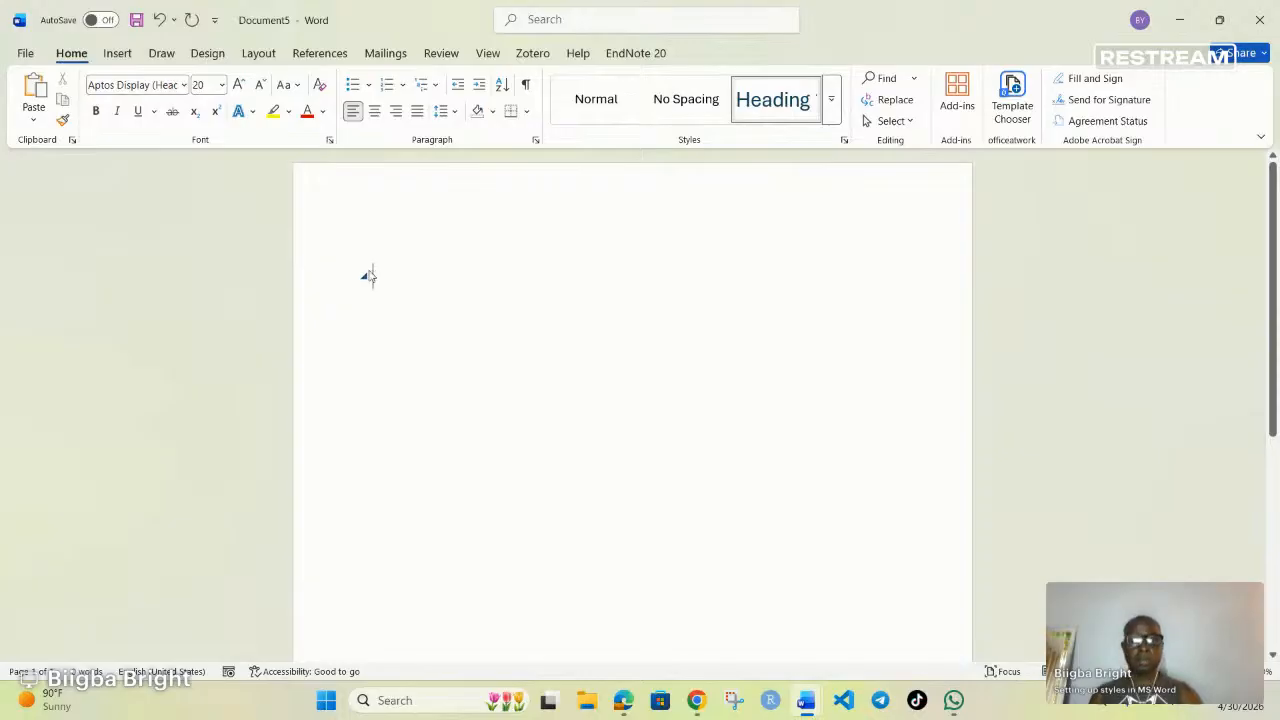
- Close the current document without saving it and create a new blank document
click(1259, 15)
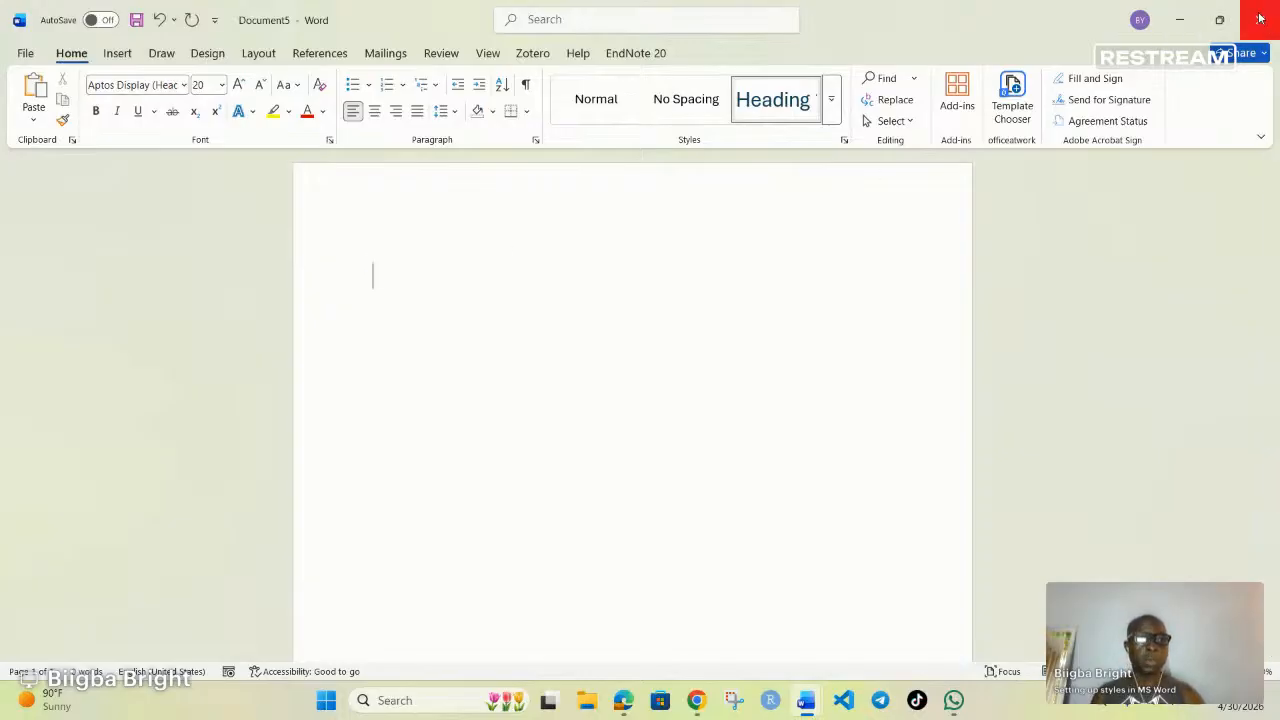
click(702, 440)
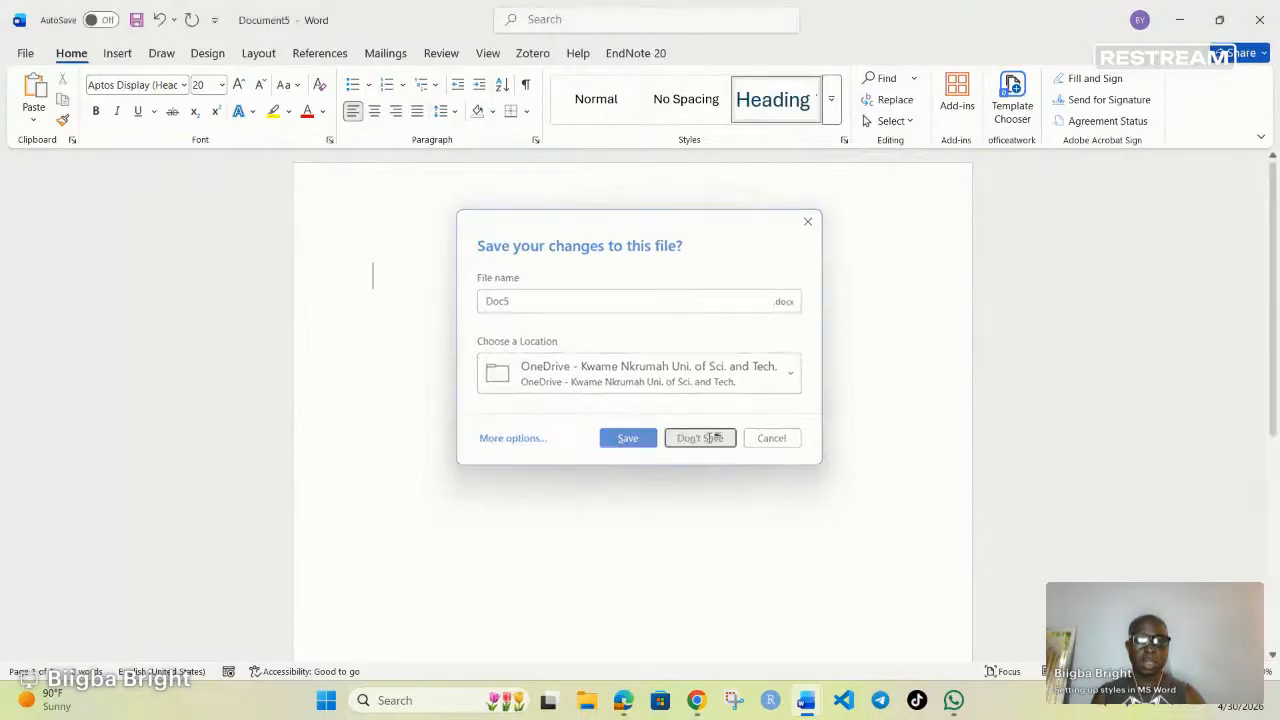
click(24, 52)
click(262, 207)
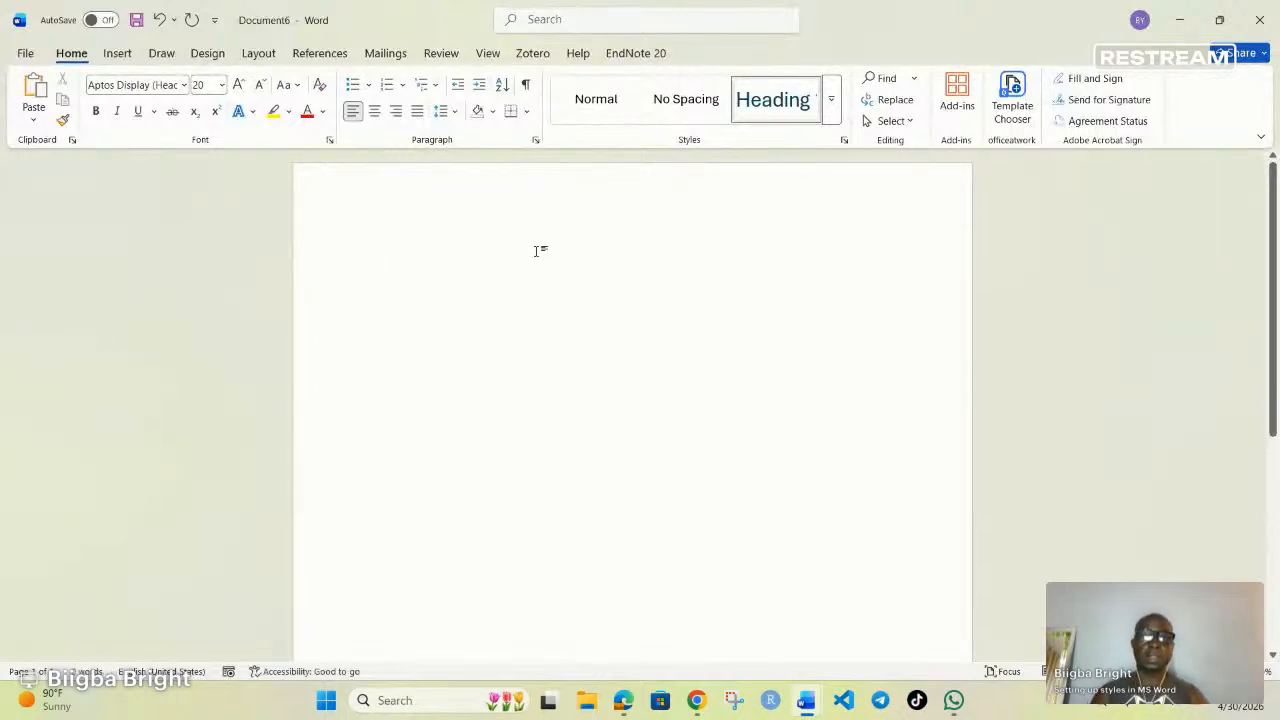
- Apply Heading 1 to the first line and define a new multilevel list with level 1 linked to Heading 1 and Level 1 shown in the gallery
click(831, 110)
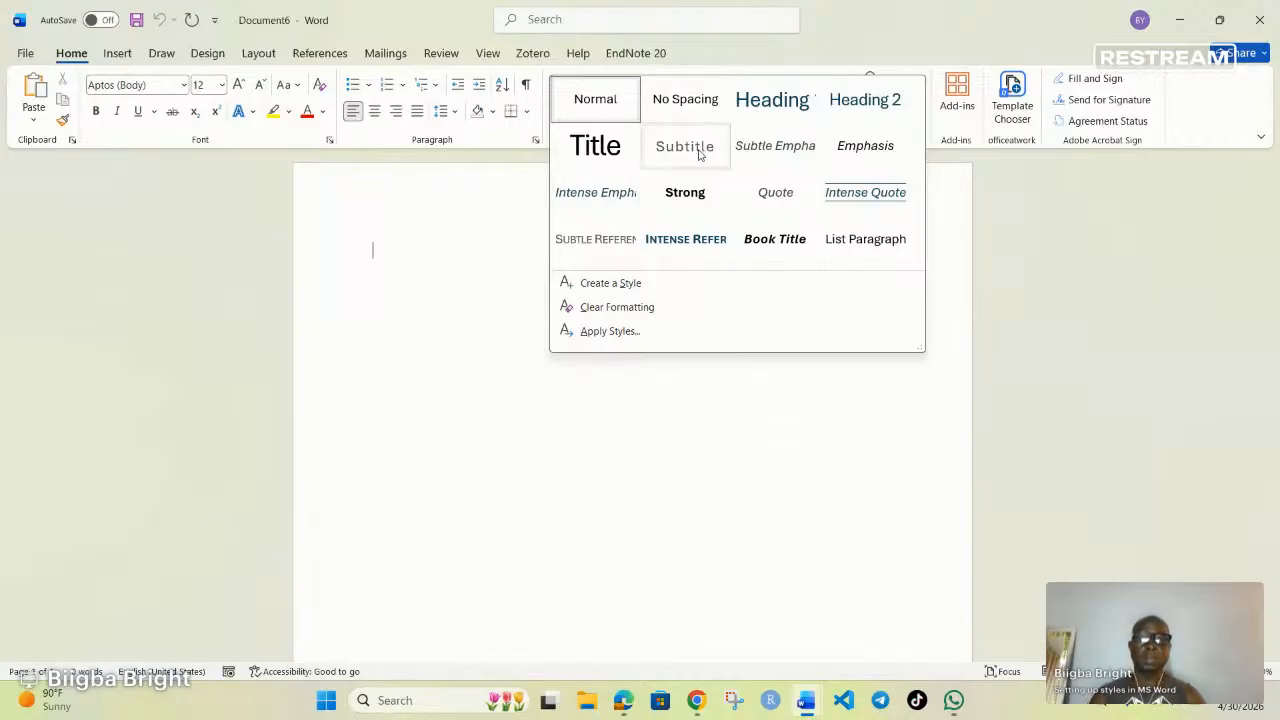
click(778, 103)
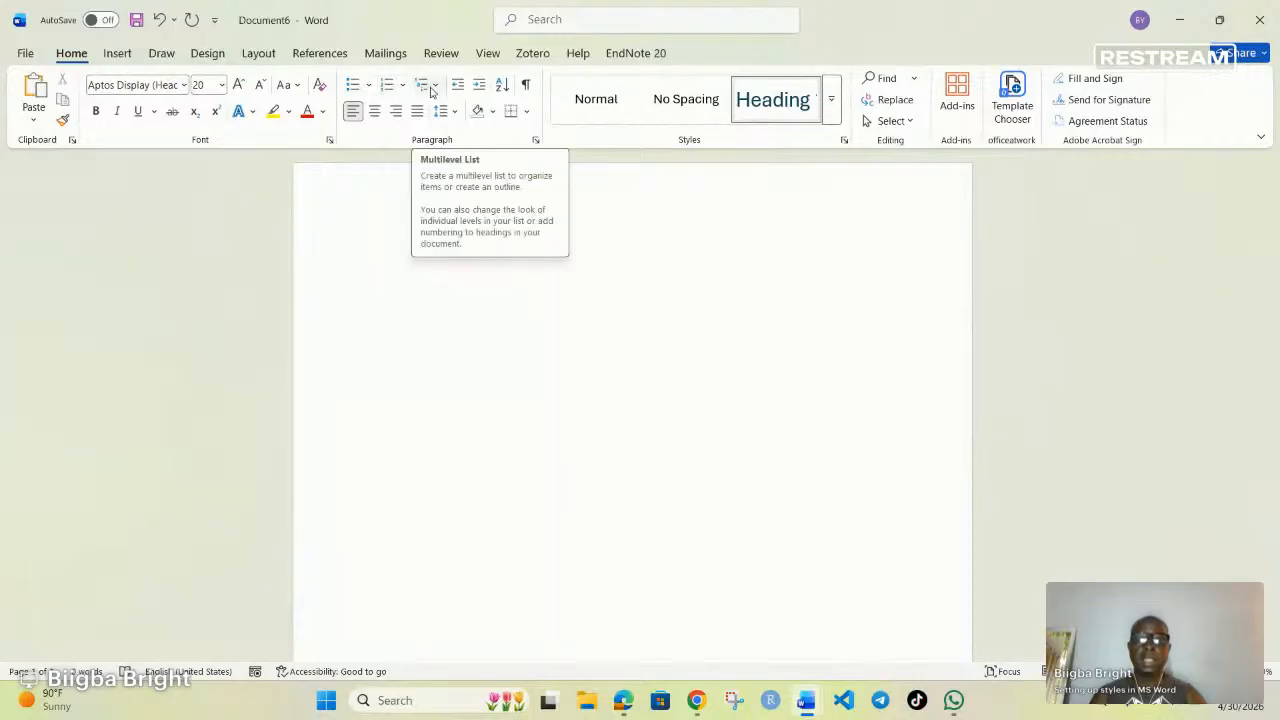
click(431, 88)
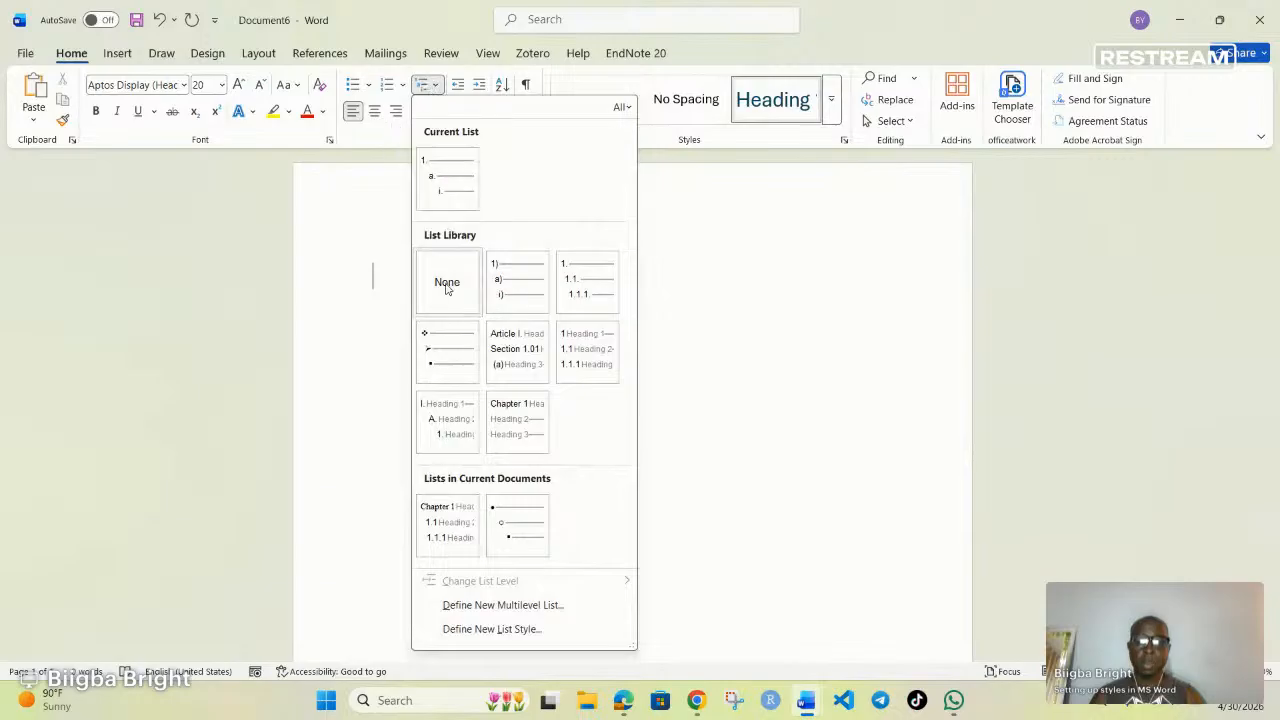
click(503, 605)
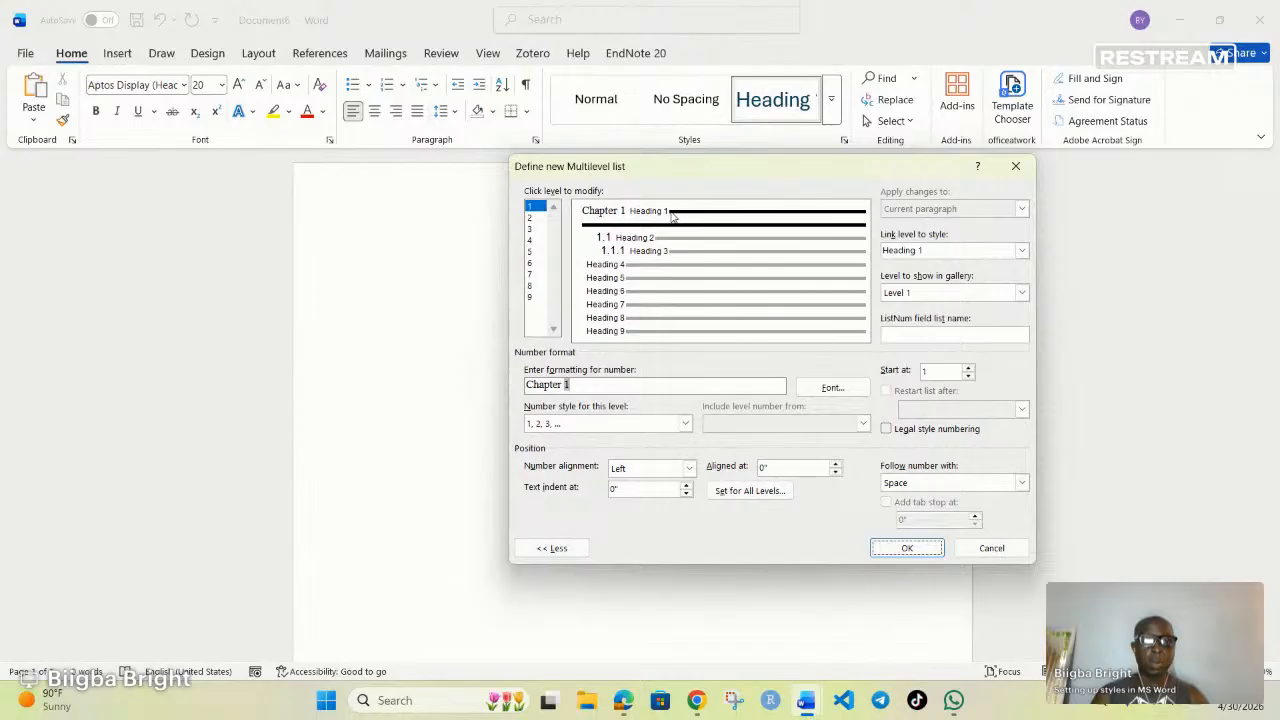
click(1022, 252)
click(943, 306)
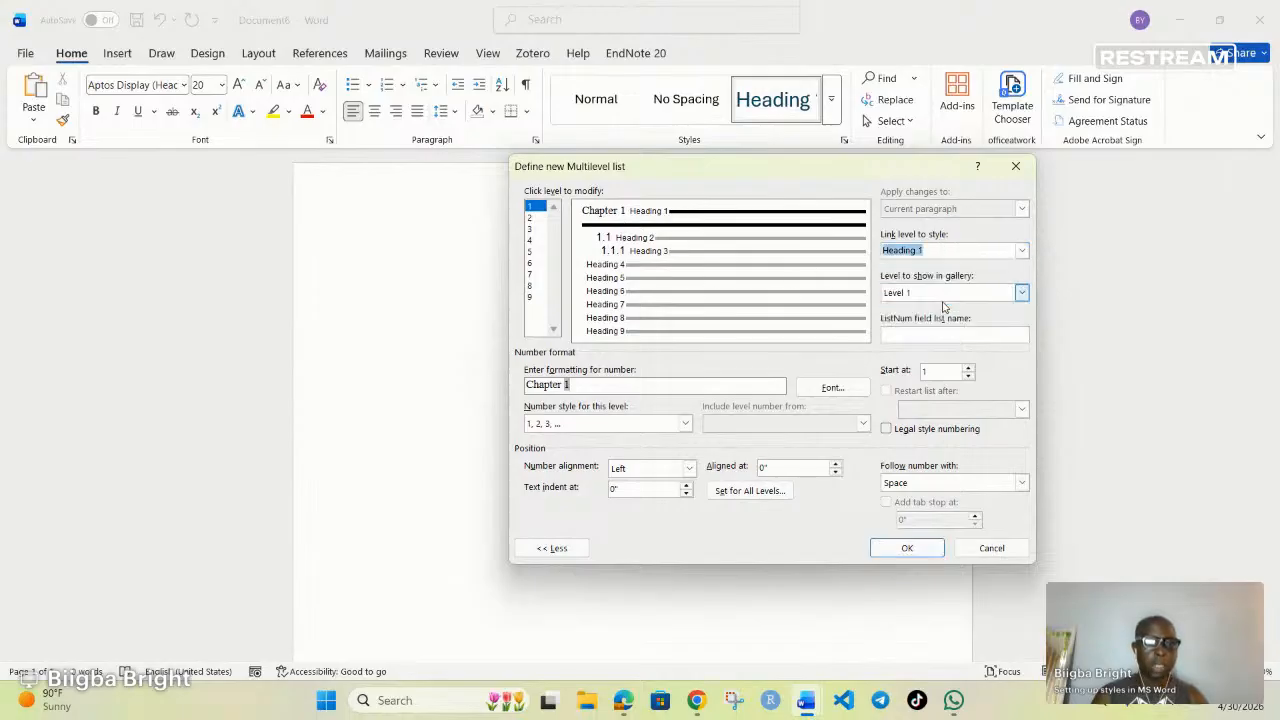
click(1022, 293)
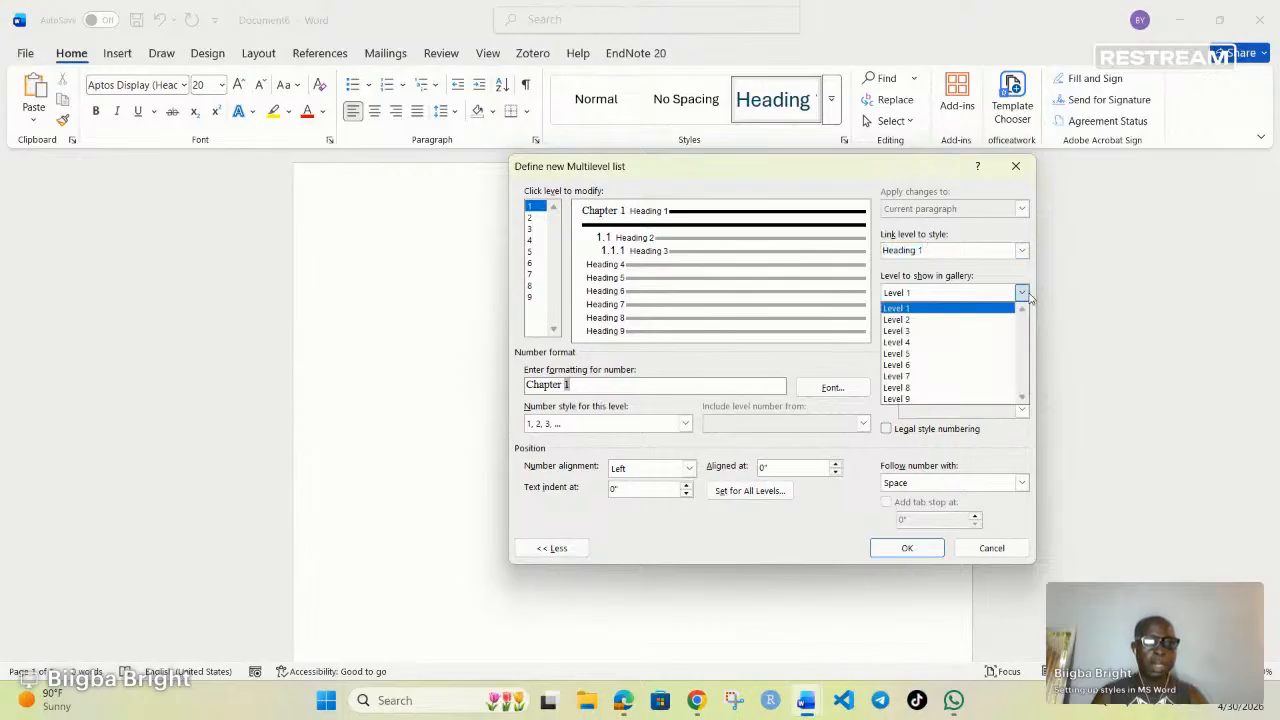
click(908, 309)
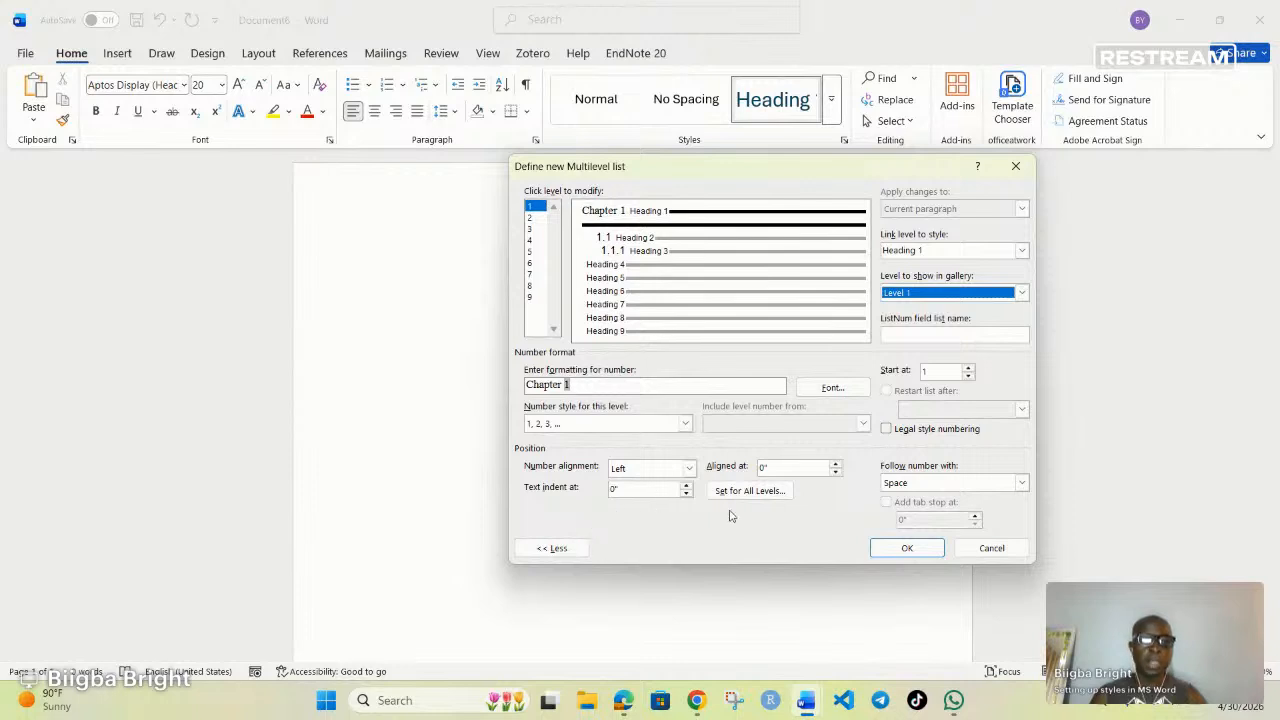
- Have the level 1 "Chapter" number followed by a space and apply the multilevel list to the heading
click(1022, 483)
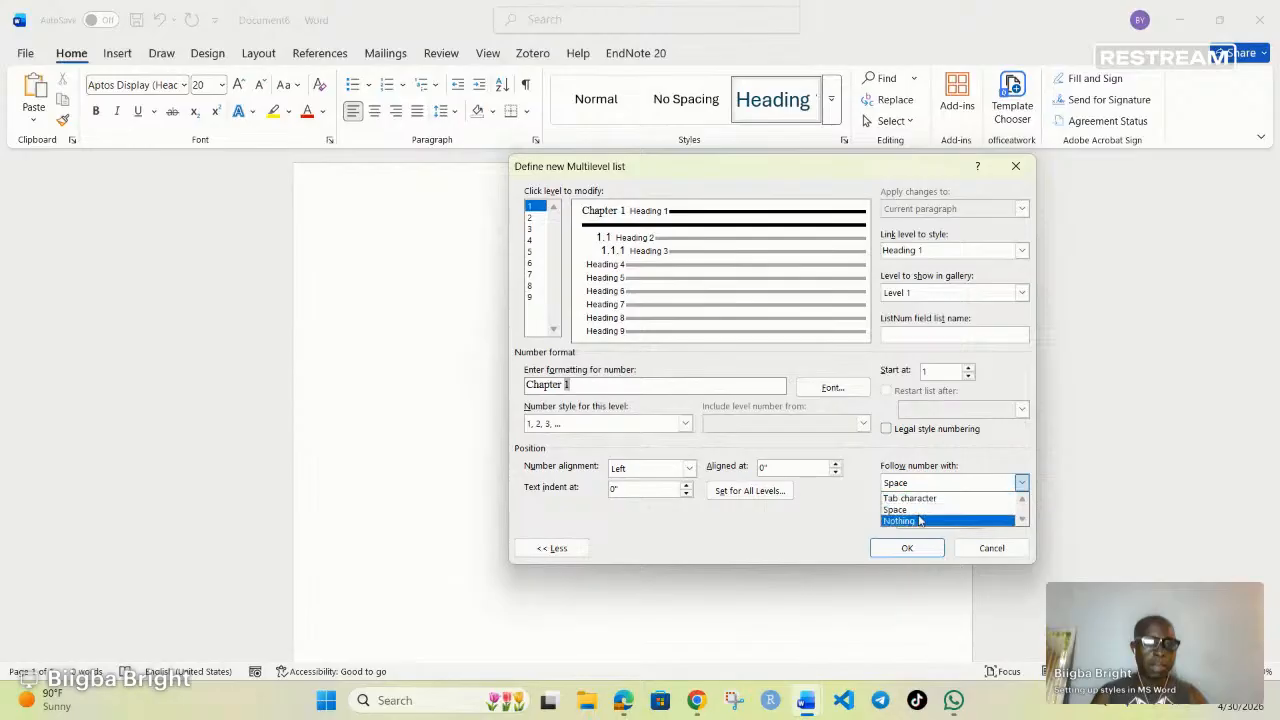
click(914, 521)
click(1022, 483)
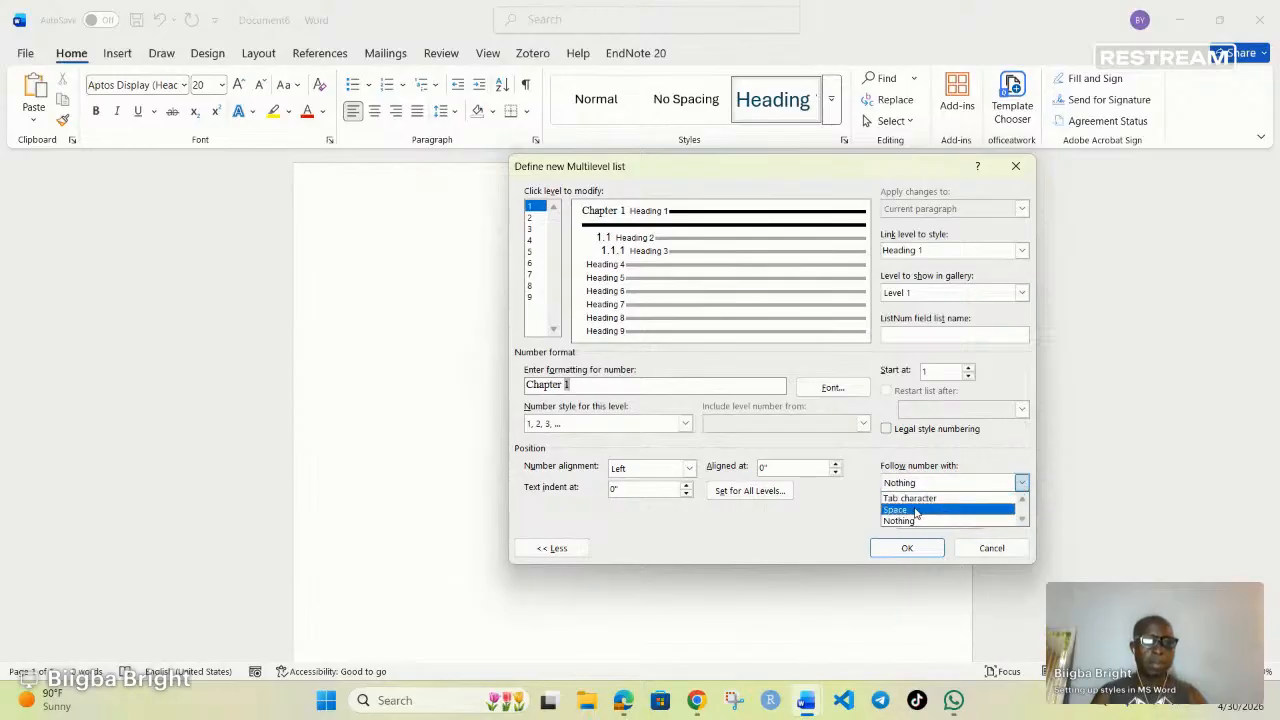
click(915, 511)
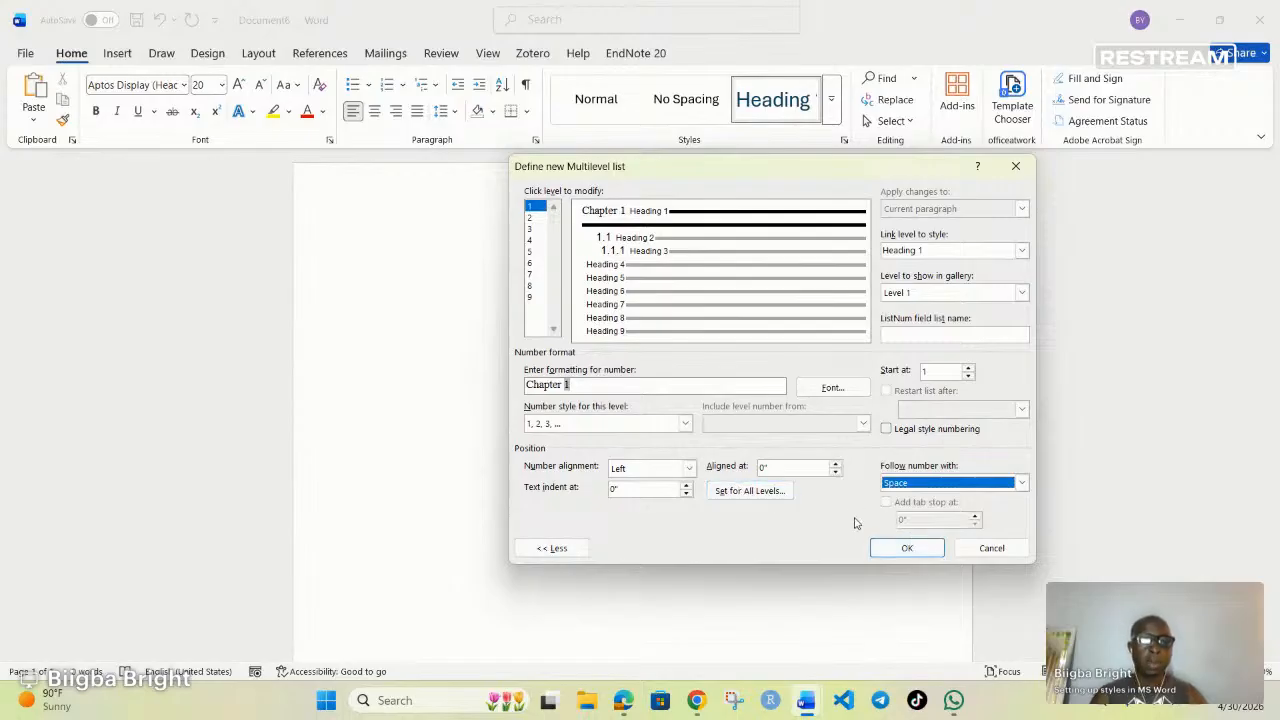
click(909, 550)
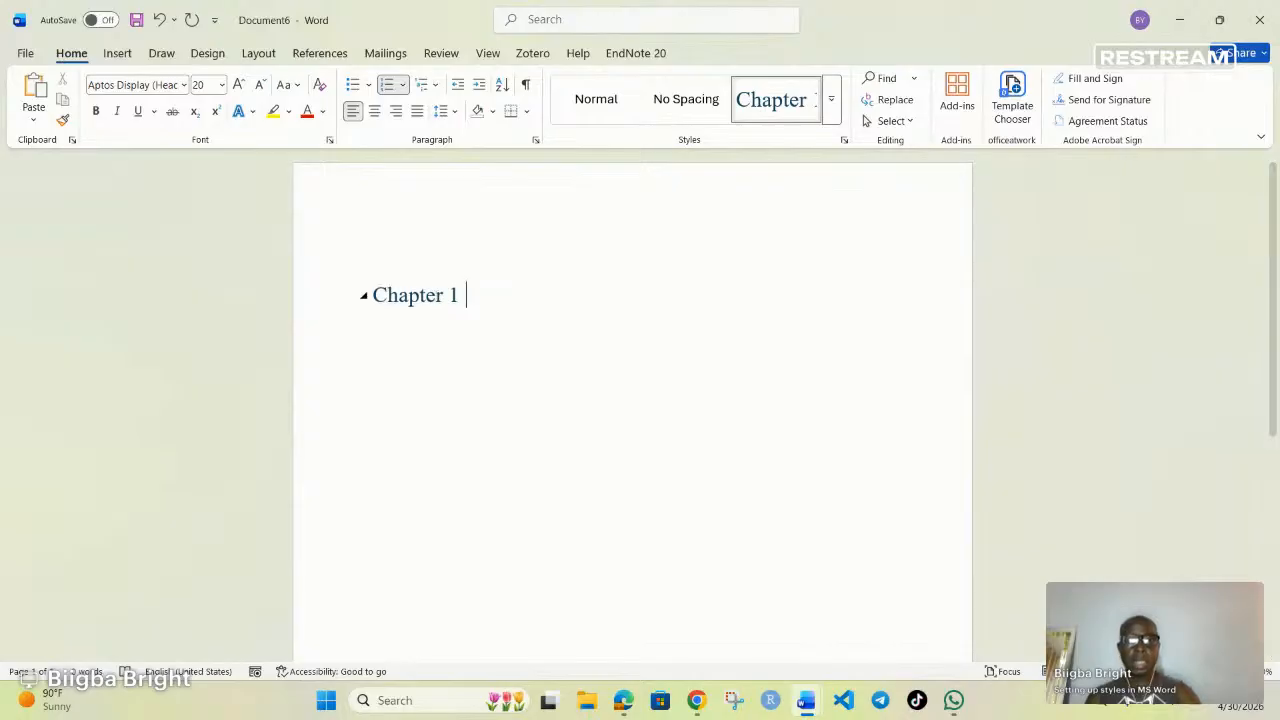
- Add two more lines in the Heading 1 style below Chapter 1 to test the automatic chapter numbering
key(Return)
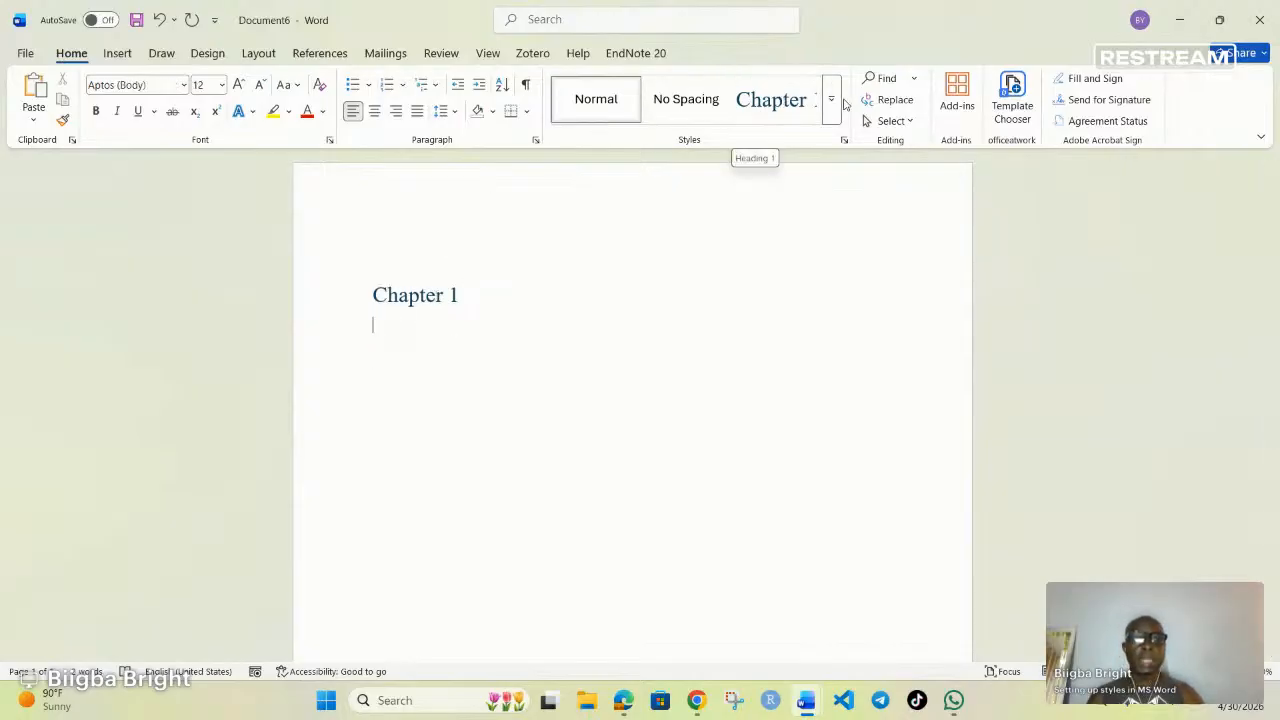
click(830, 99)
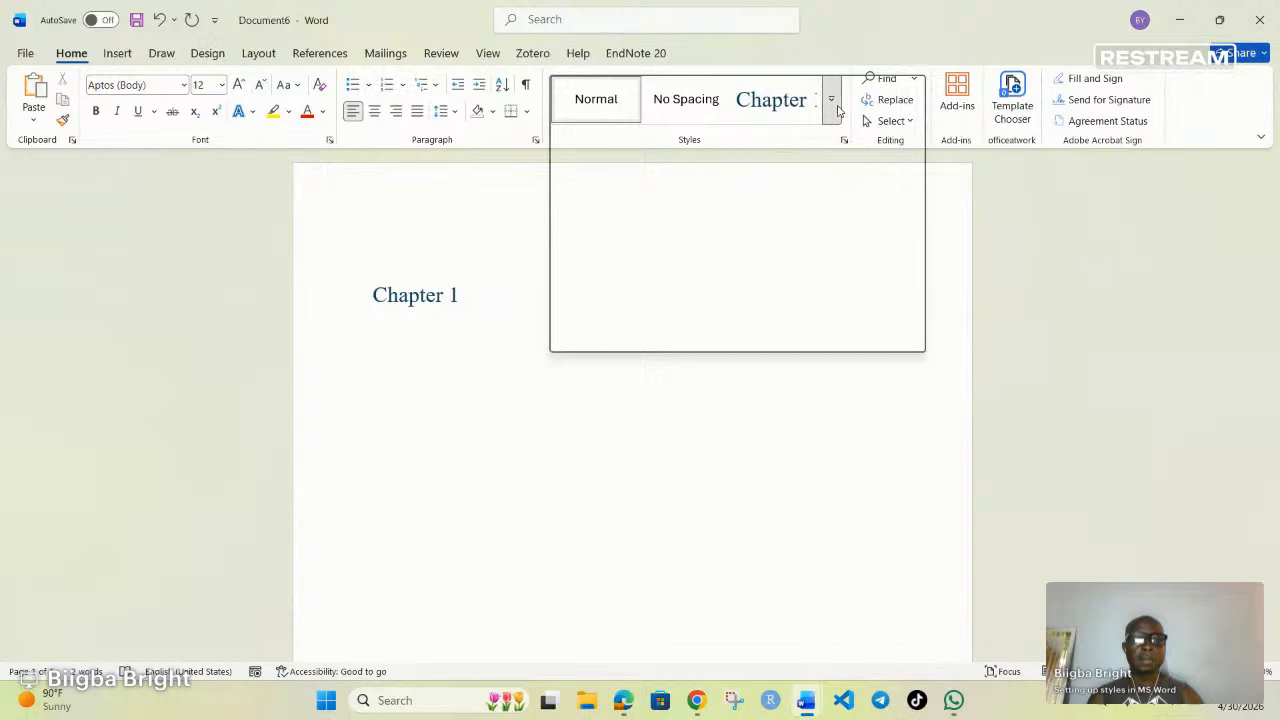
click(772, 104)
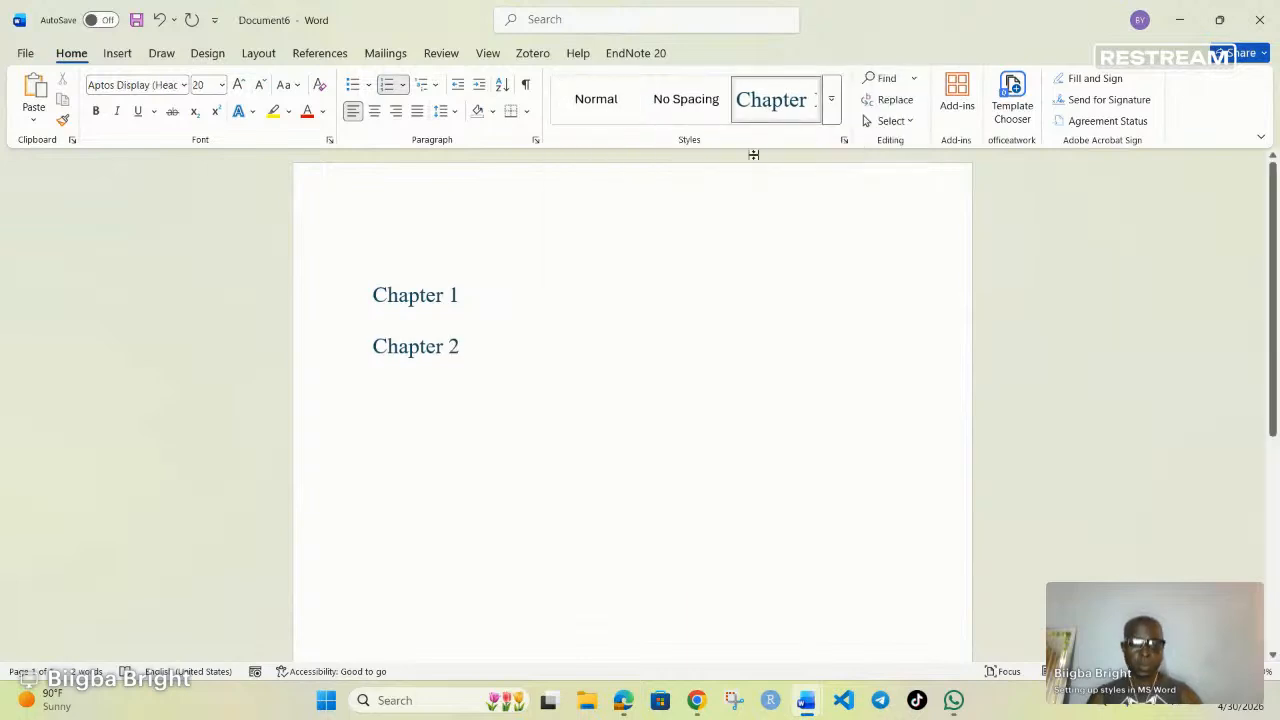
key(Return)
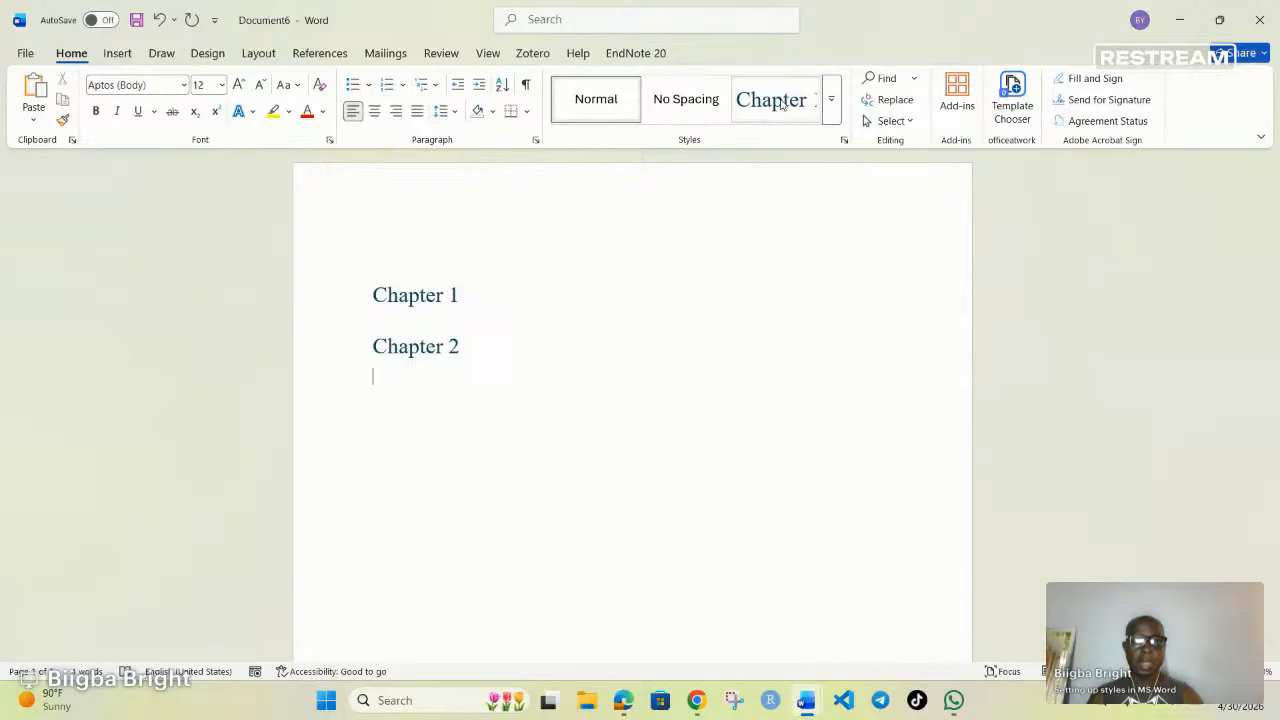
click(783, 106)
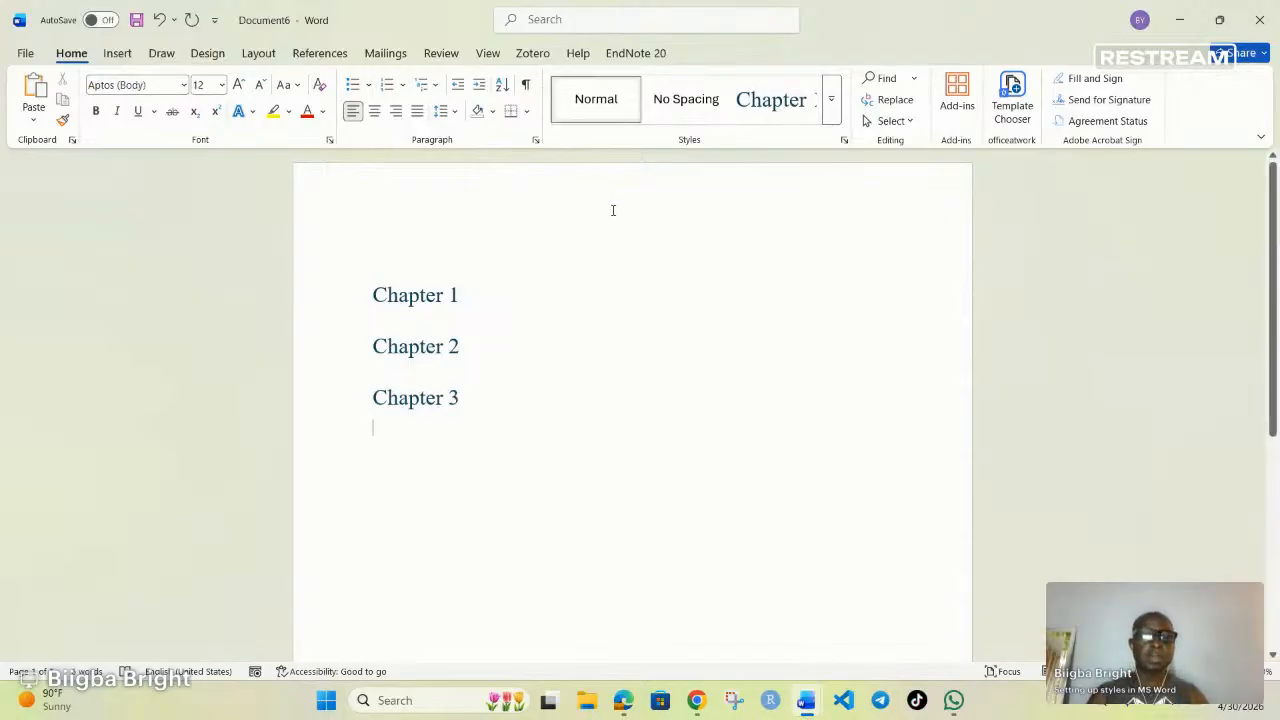
- Delete the Chapter 2 and Chapter 3 test headings and remove the chapter number from the first line
drag(424, 388, 349, 306)
click(488, 396)
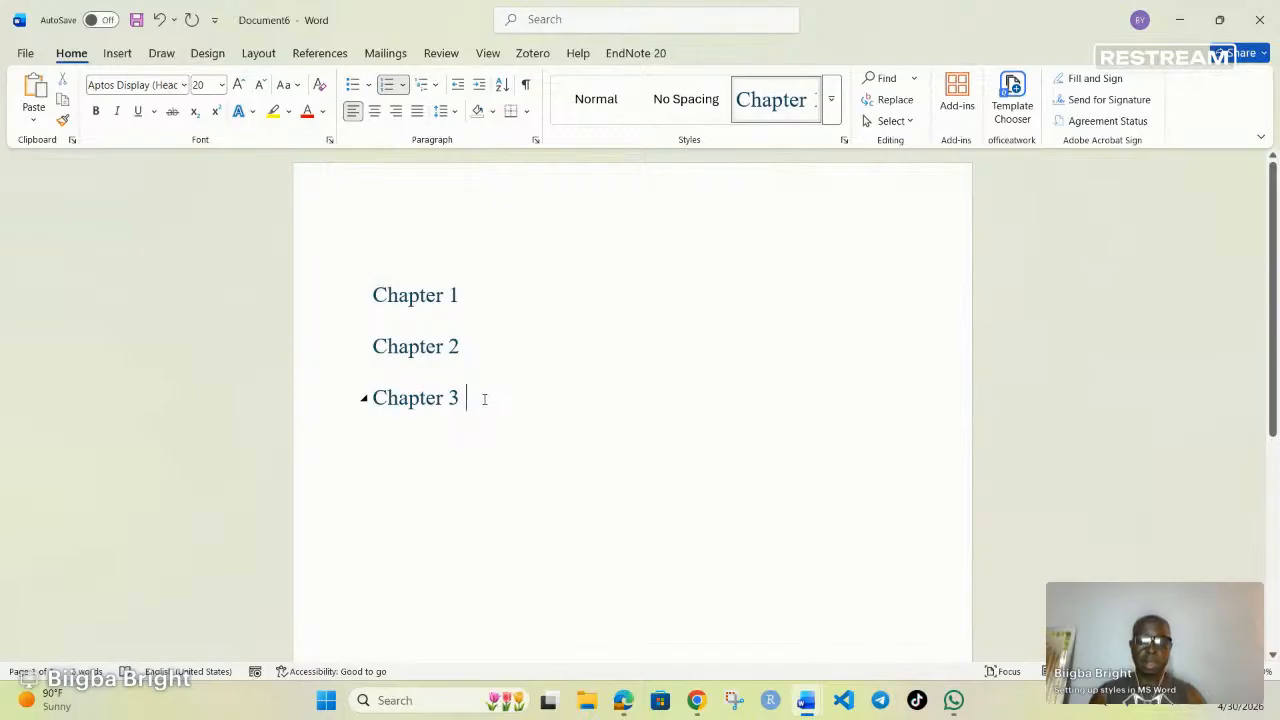
key(BackSpace)
key(BackSpace)
key(BackSpace)
key(BackSpace)
key(BackSpace)
key(BackSpace)
key(BackSpace)
key(BackSpace)
key(BackSpace)
key(BackSpace)
key(BackSpace)
key(BackSpace)
key(BackSpace)
key(BackSpace)
key(BackSpace)
key(BackSpace)
key(BackSpace)
key(BackSpace)
key(BackSpace)
key(BackSpace)
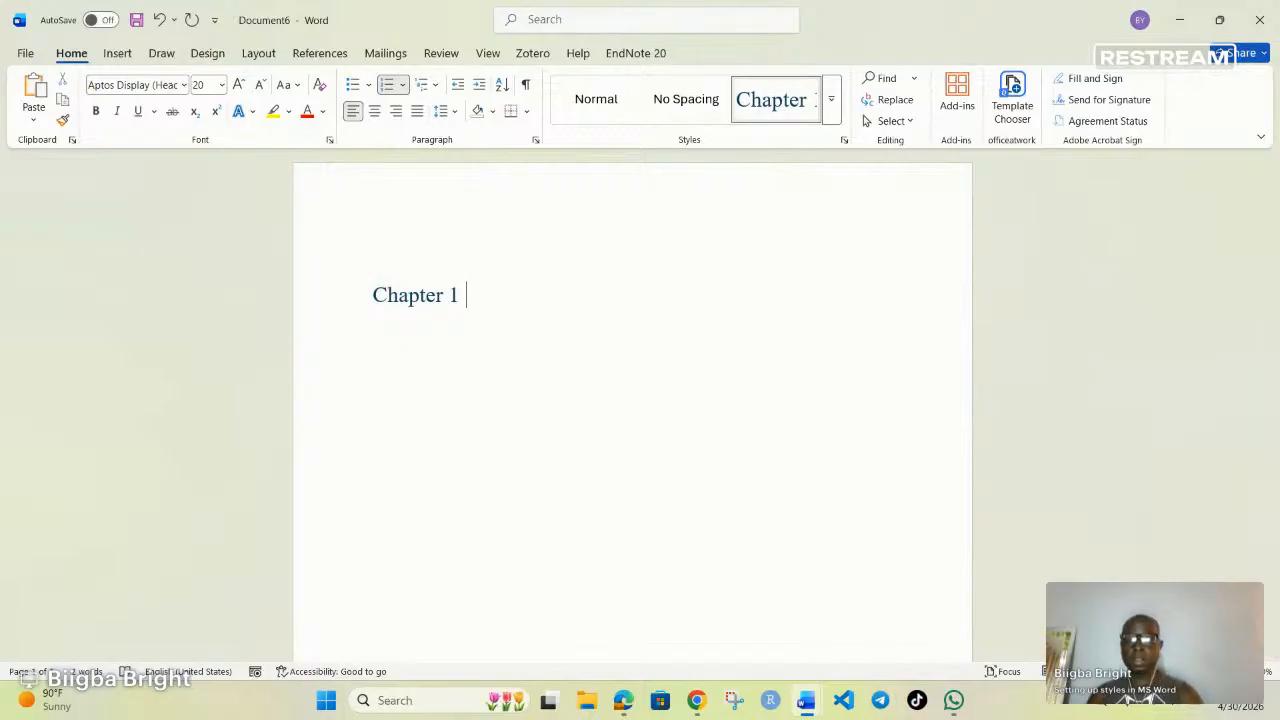
key(BackSpace)
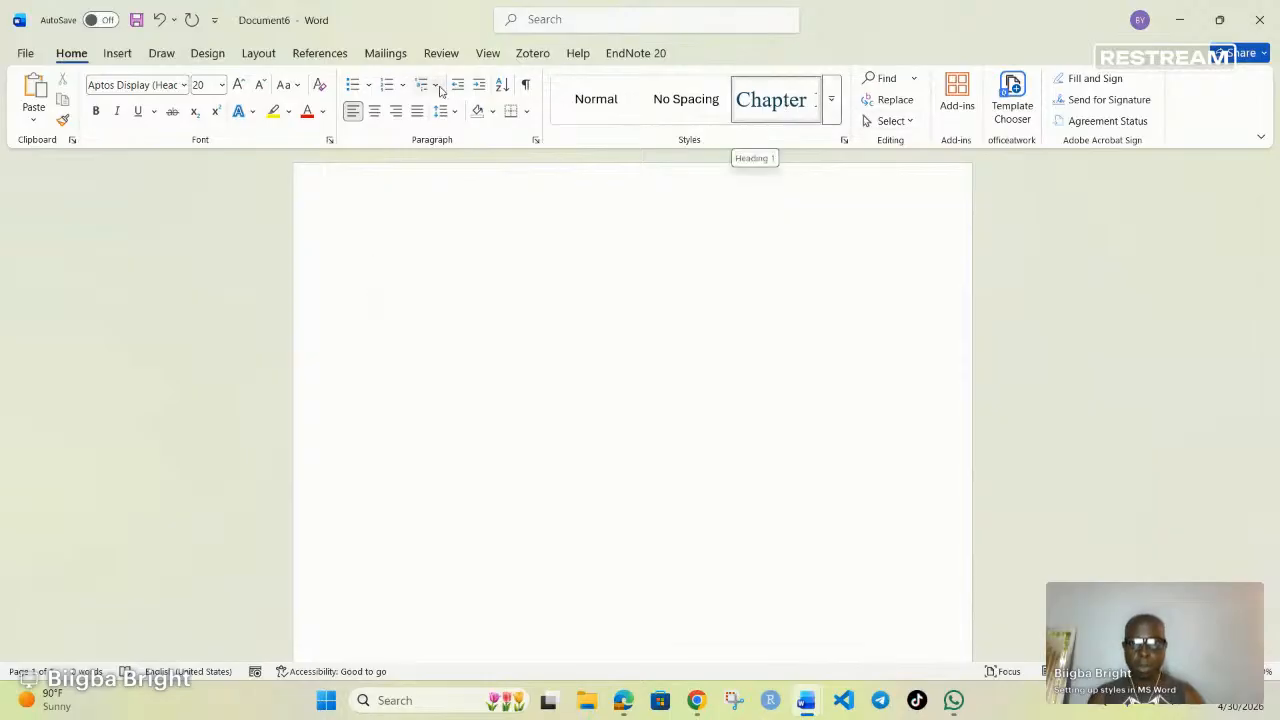
- Reopen the multilevel list definition and set level 2, linked to Heading 2, to show Level 2 in the gallery
click(428, 85)
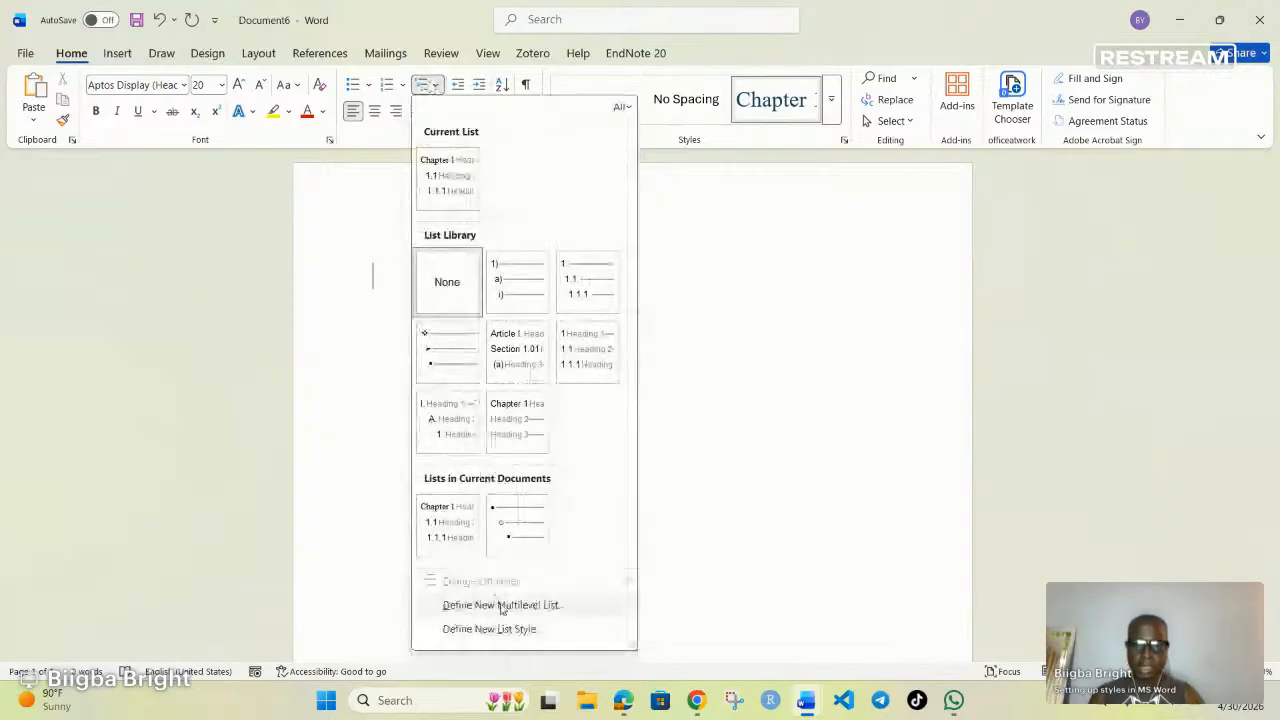
click(503, 605)
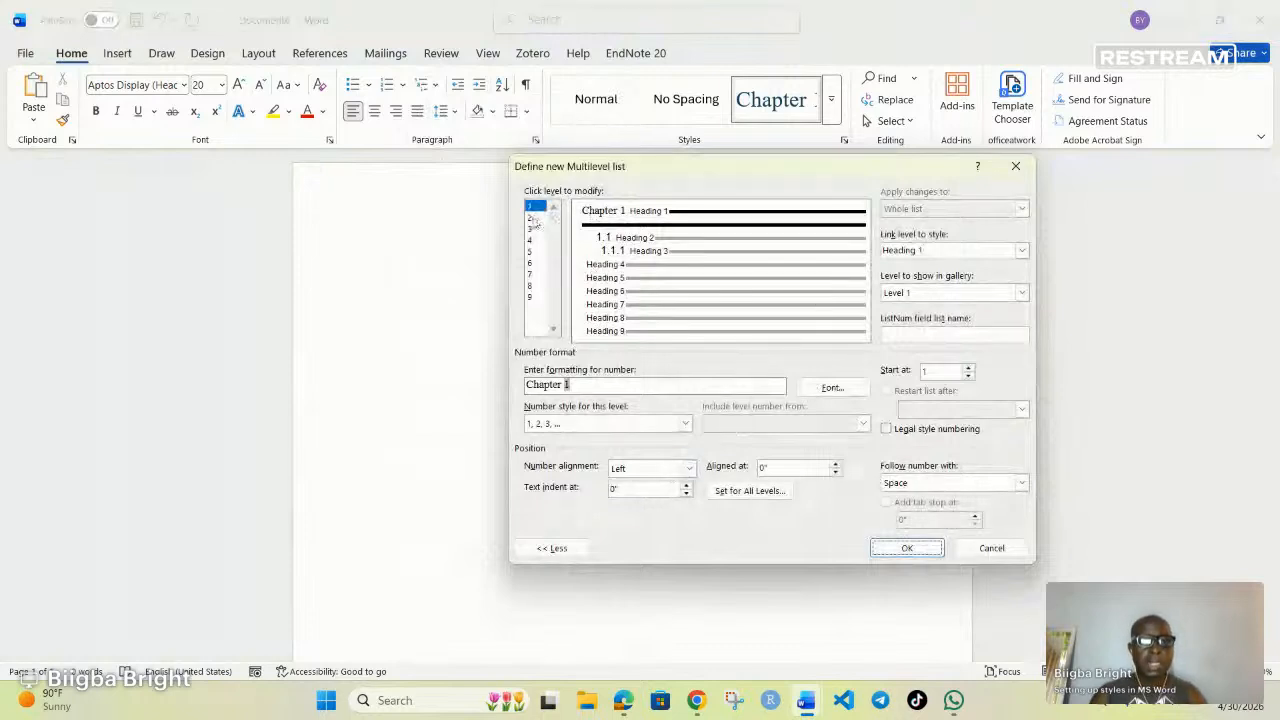
click(531, 219)
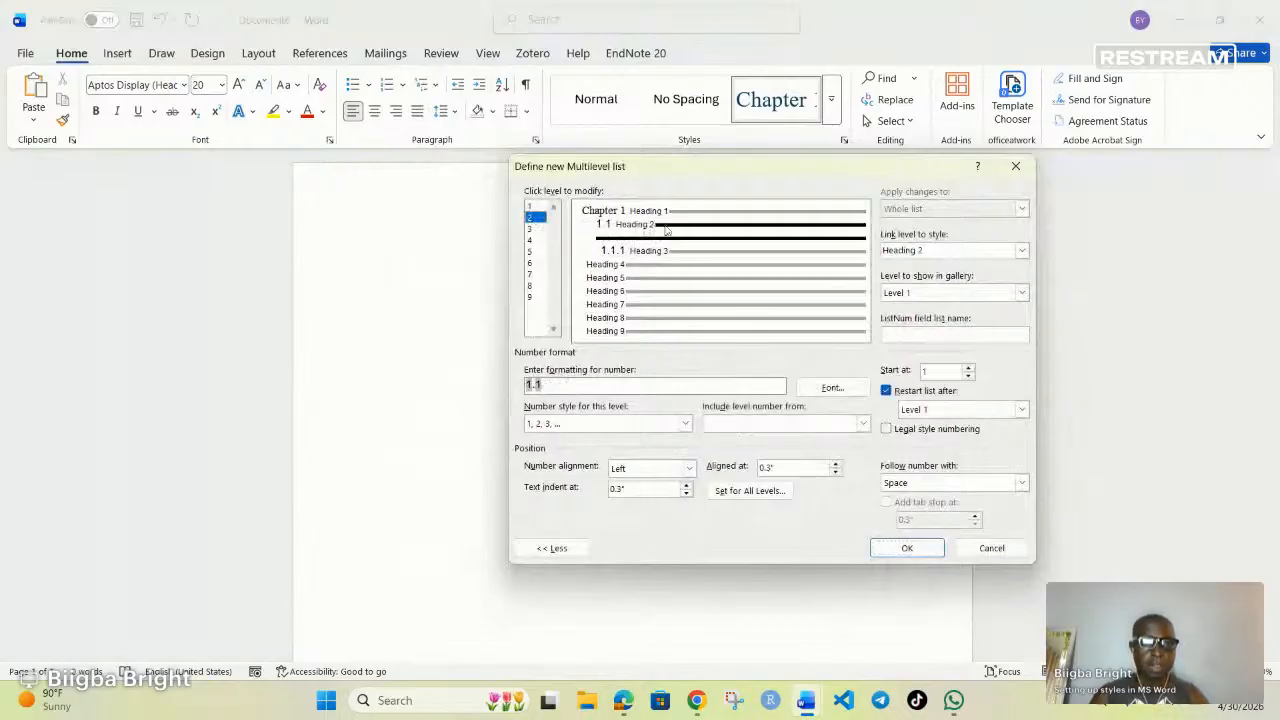
click(1021, 293)
click(945, 307)
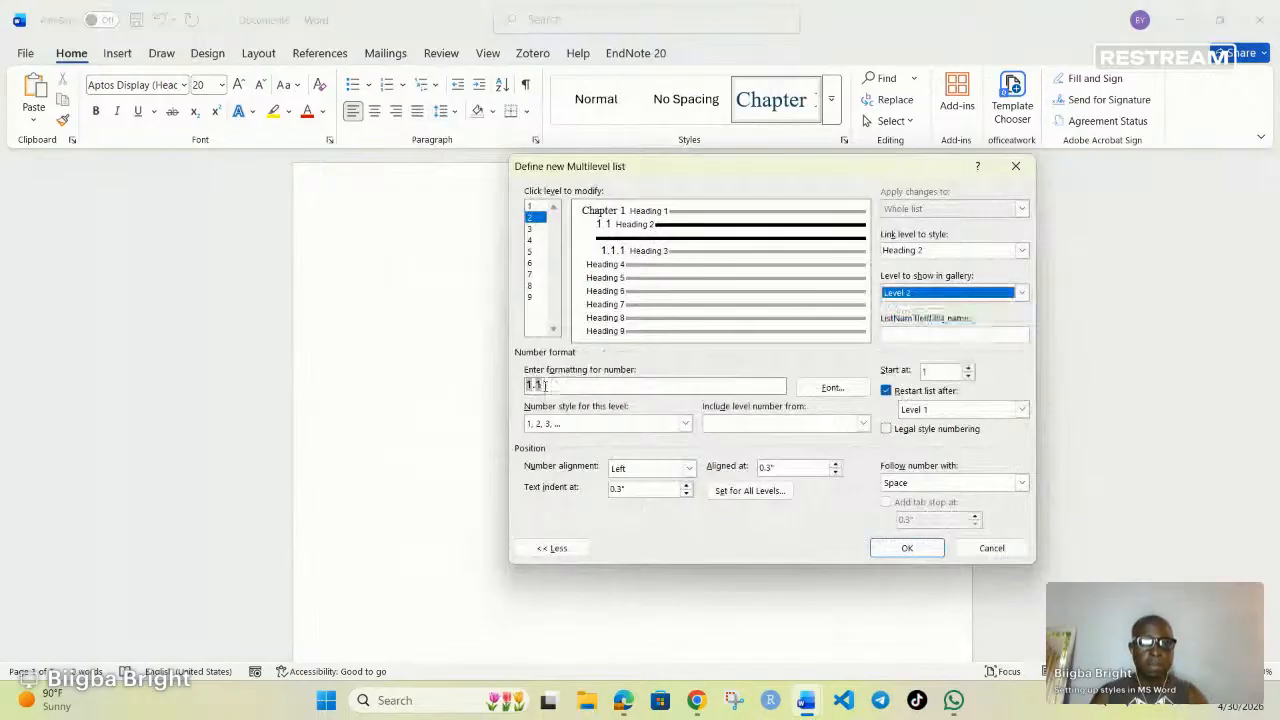
- Clear the existing number format of level 2 in the multilevel list definition
click(577, 380)
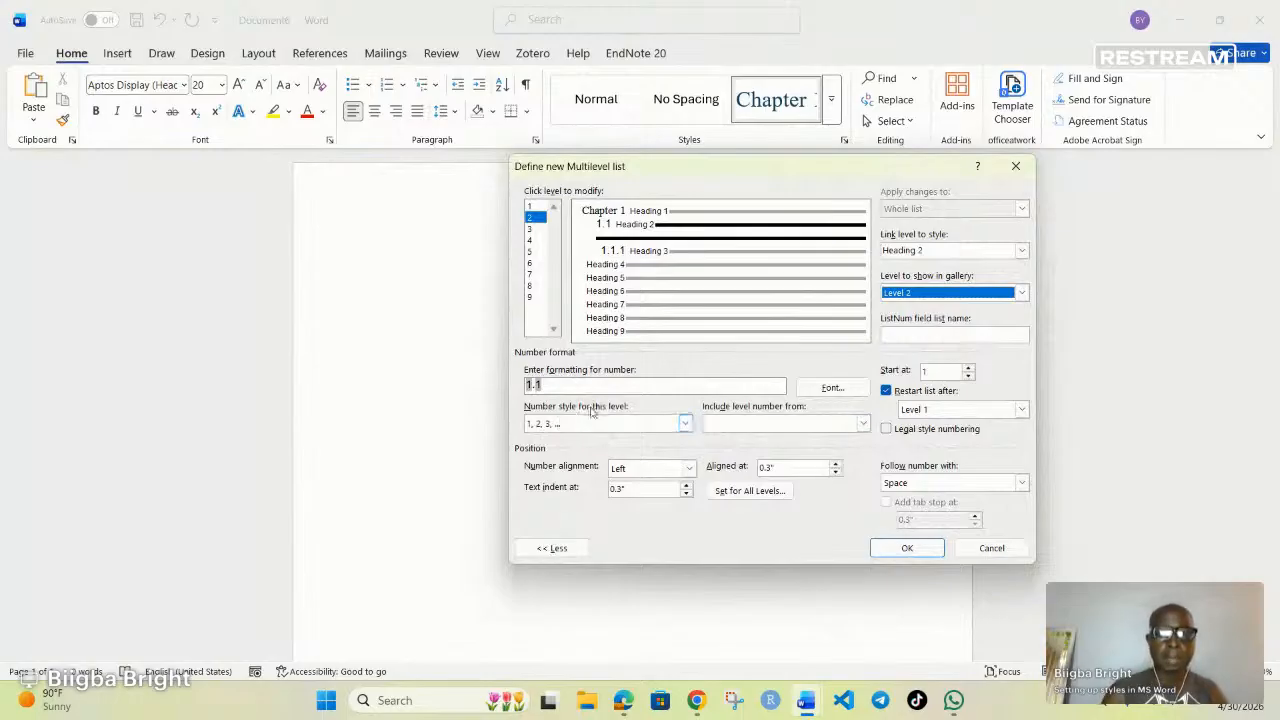
click(543, 384)
key(BackSpace)
key(BackSpace)
key(BackSpace)
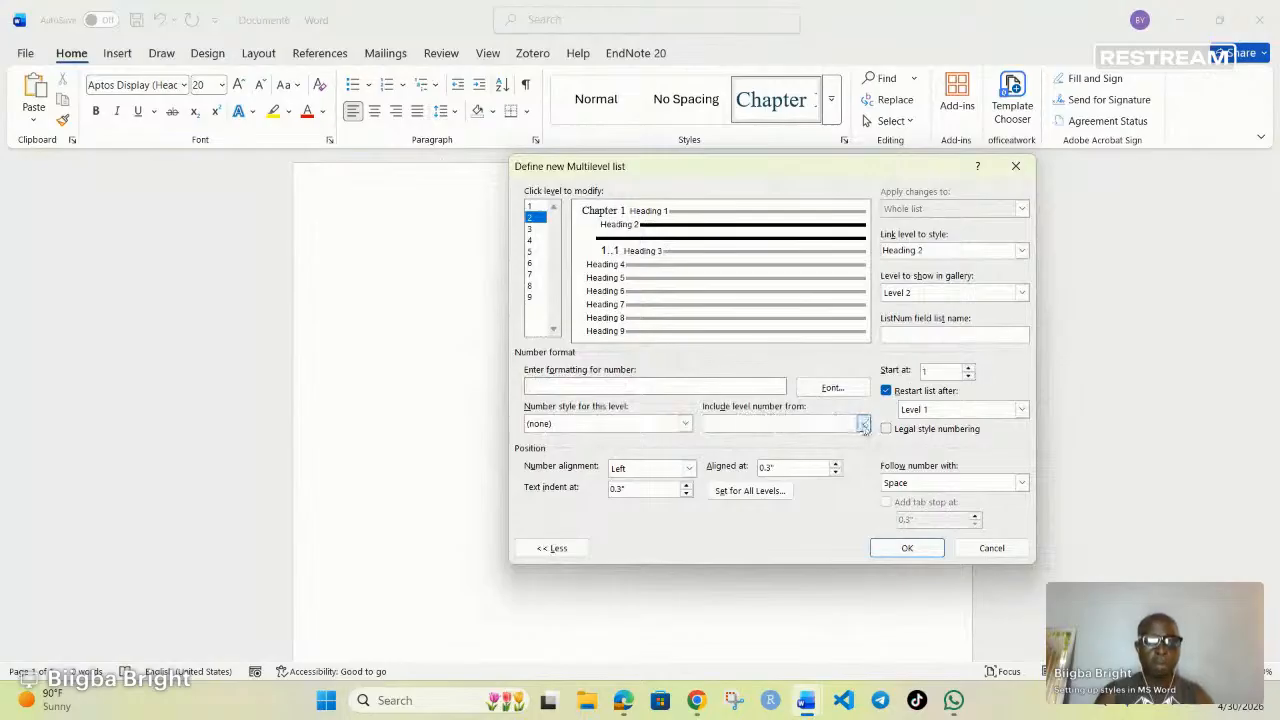
- Build level 2's number format from the Level 1 number, a period and the 1, 2, 3 number style, restarting the list after Level 1
click(862, 423)
click(775, 438)
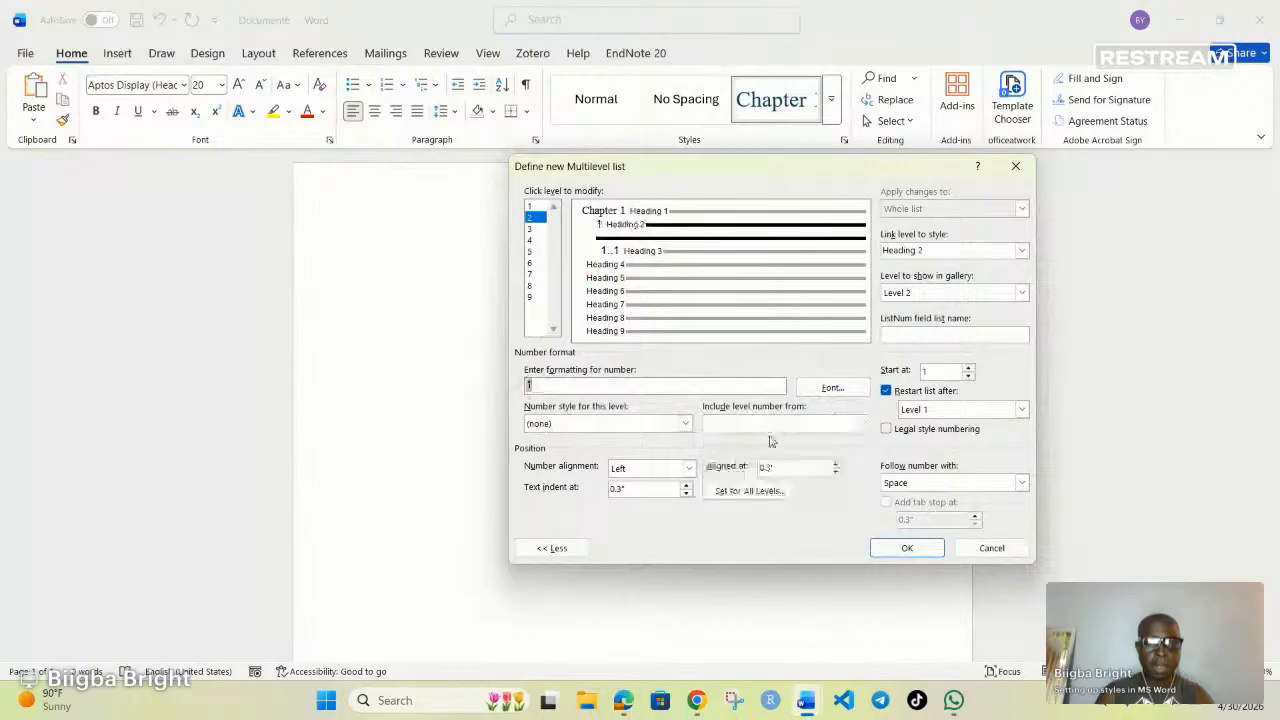
click(563, 386)
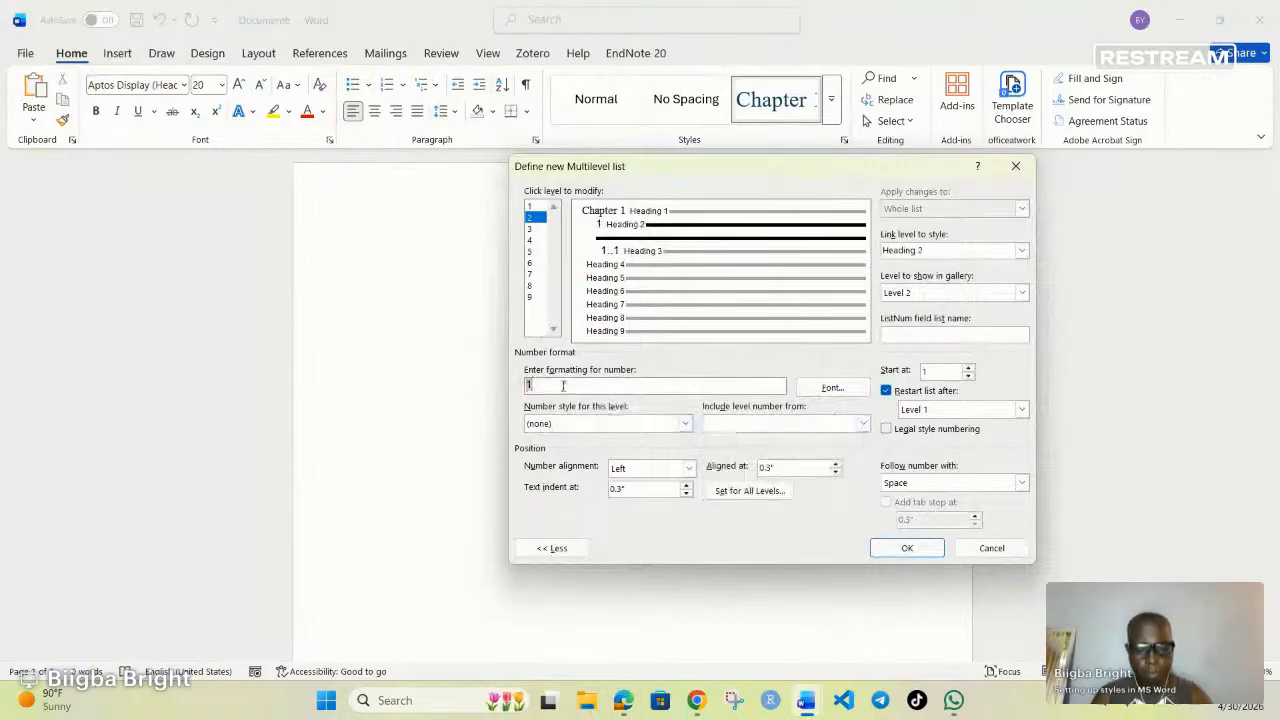
text(.)
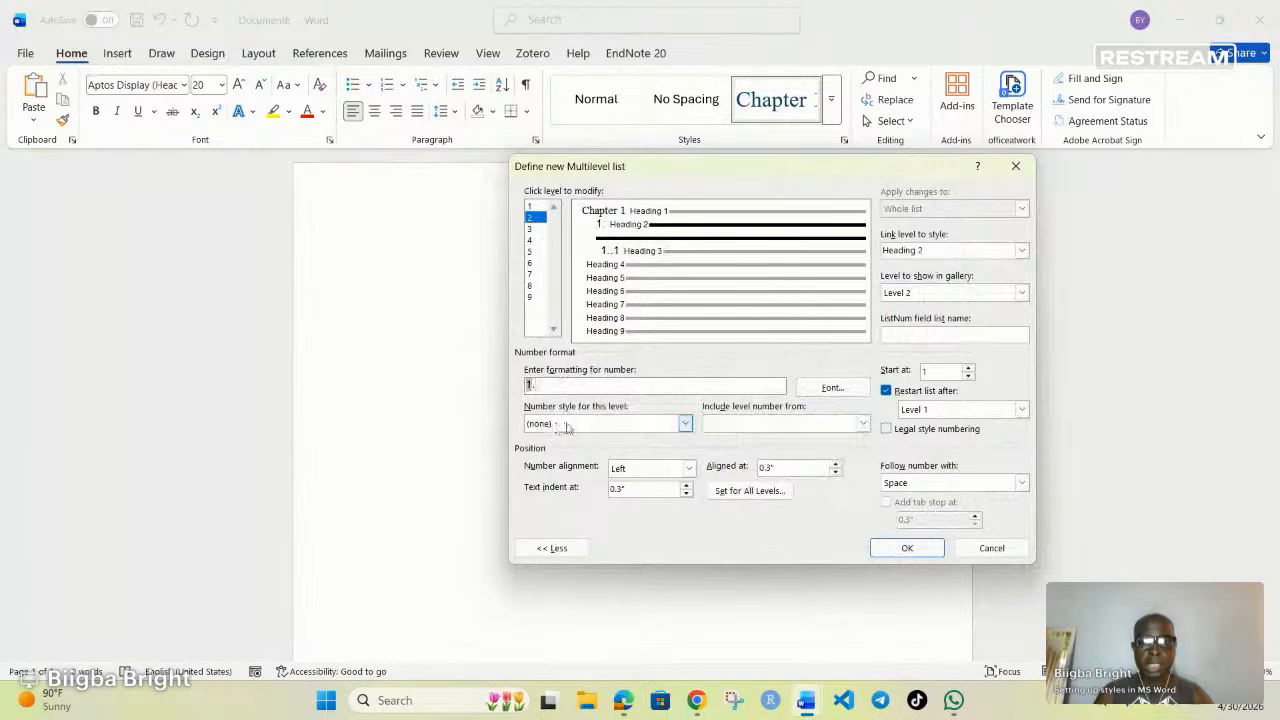
click(670, 428)
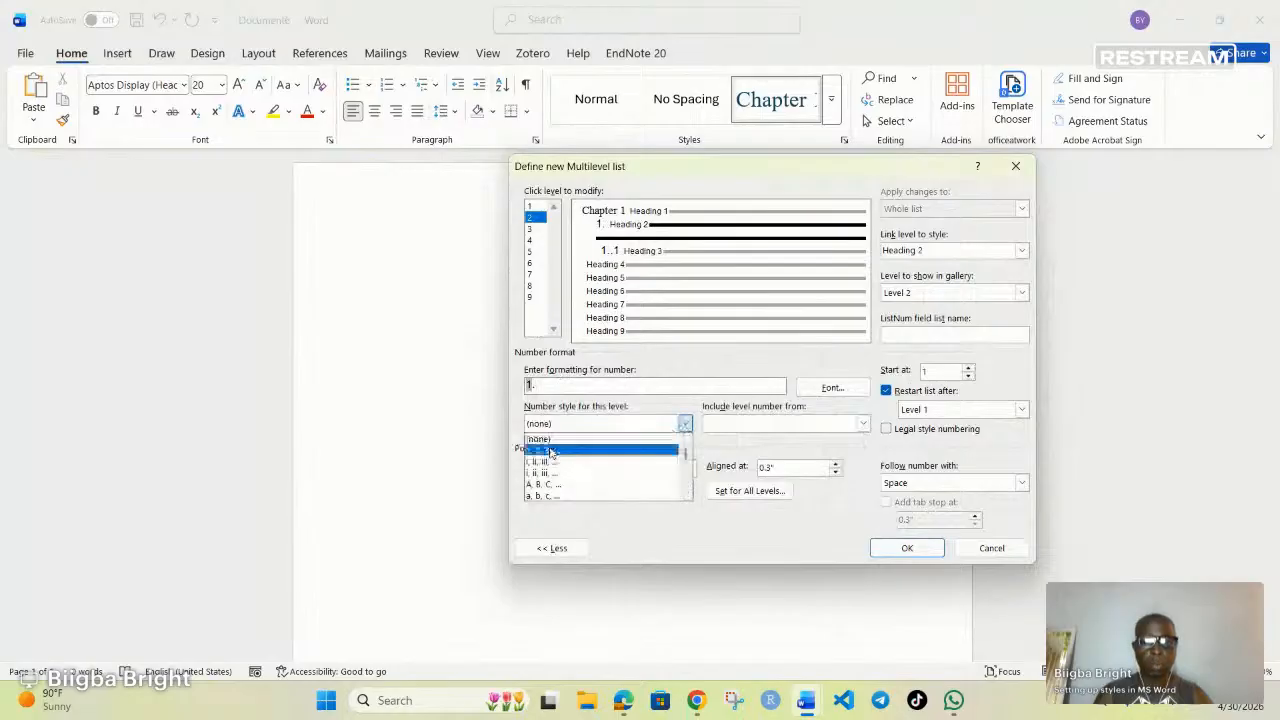
click(550, 451)
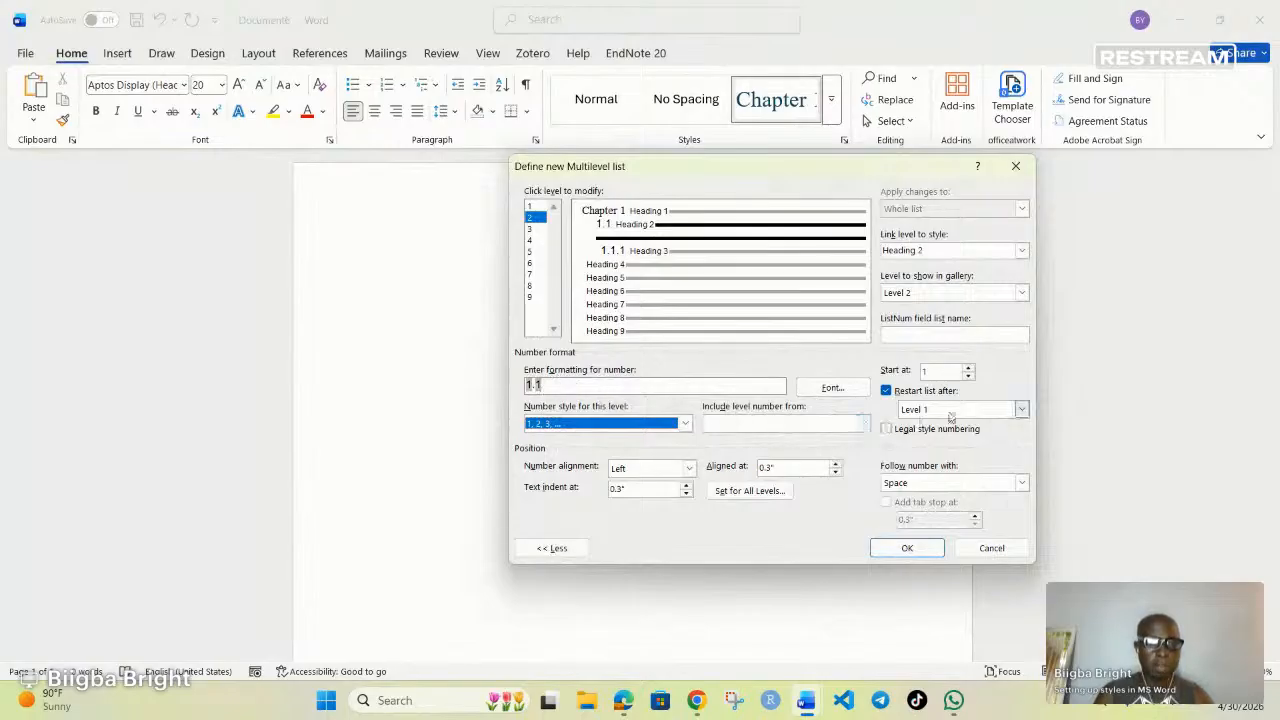
click(1021, 409)
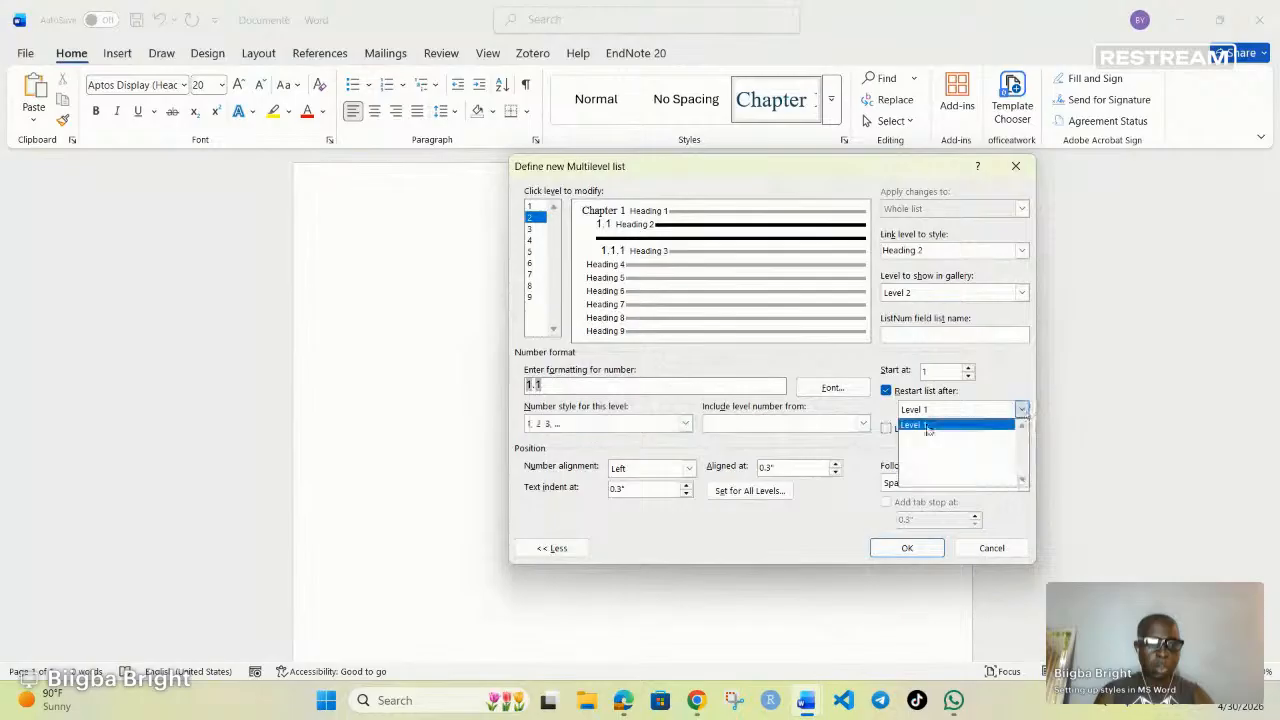
click(927, 426)
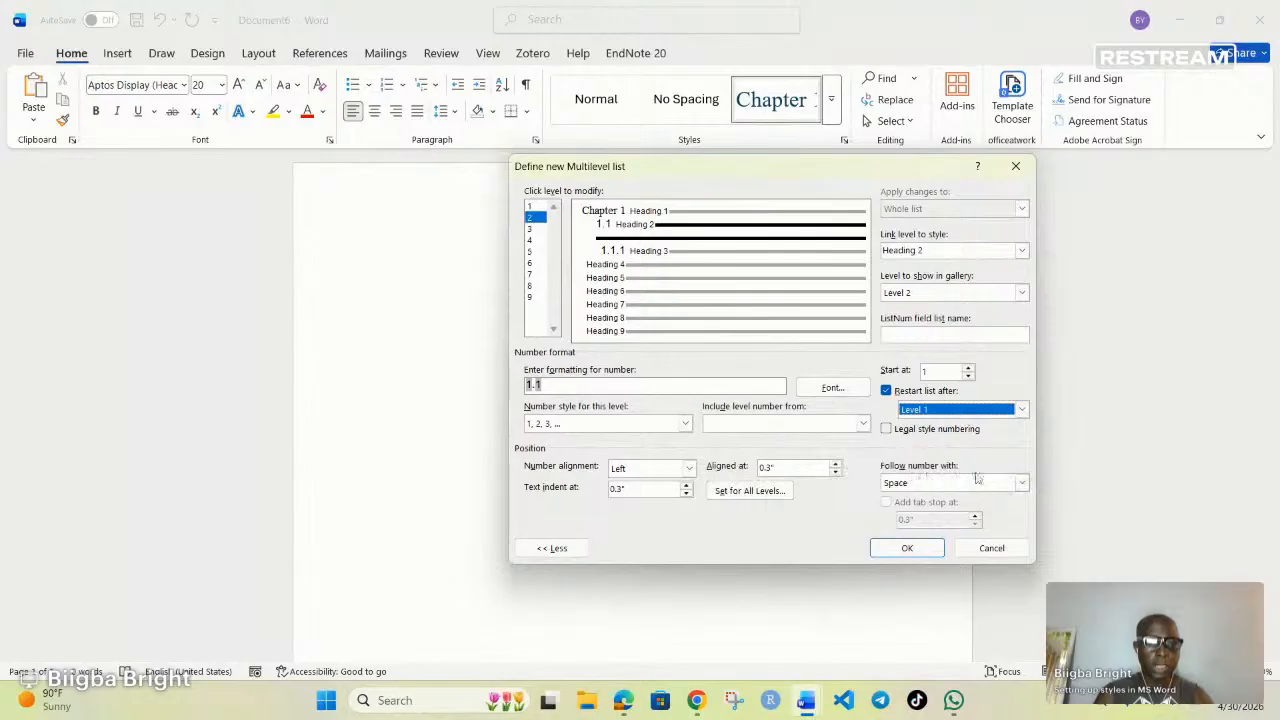
- Follow level 2's number with a space, and set level 3, linked to Heading 3, to show Level 3 in the gallery
click(1020, 484)
click(910, 507)
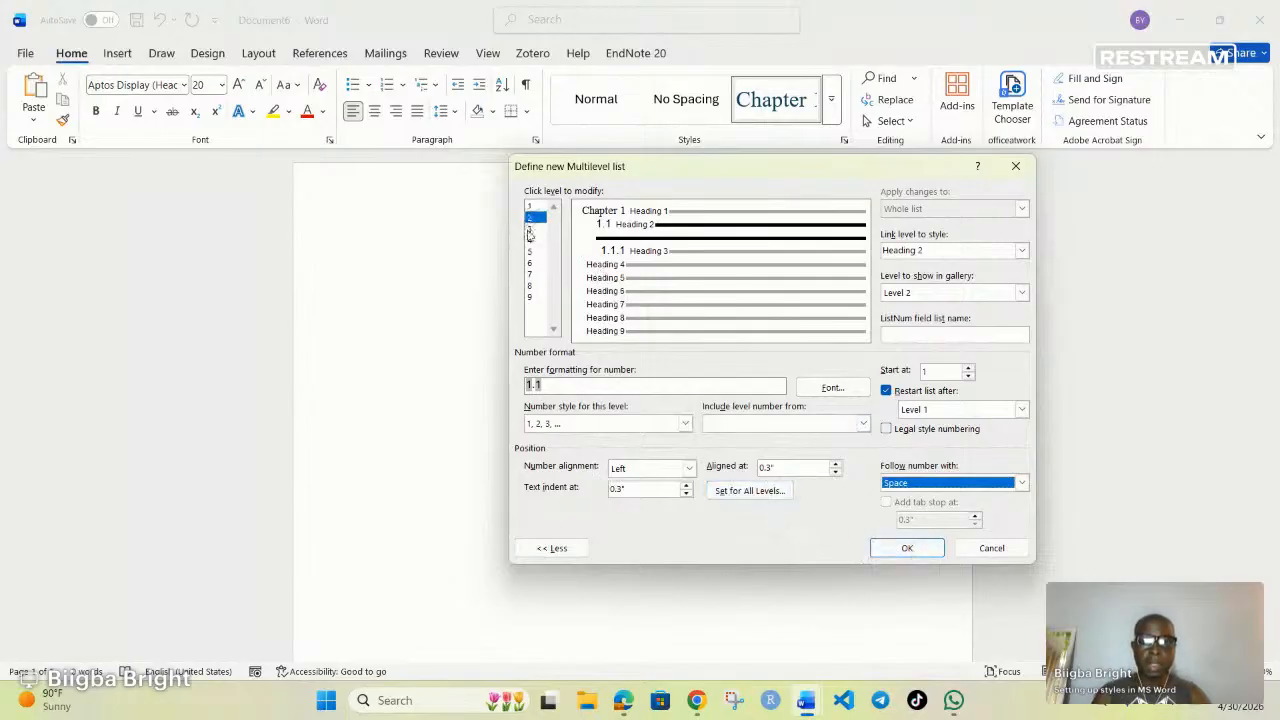
click(530, 230)
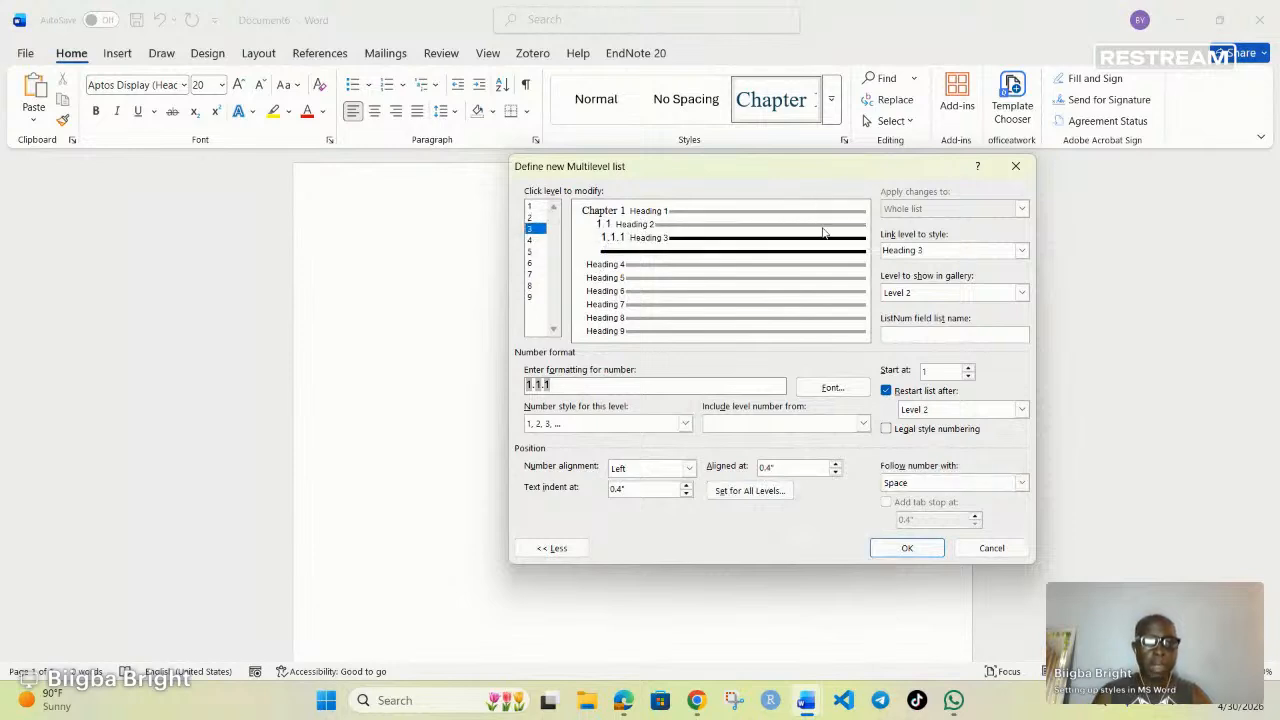
click(1022, 292)
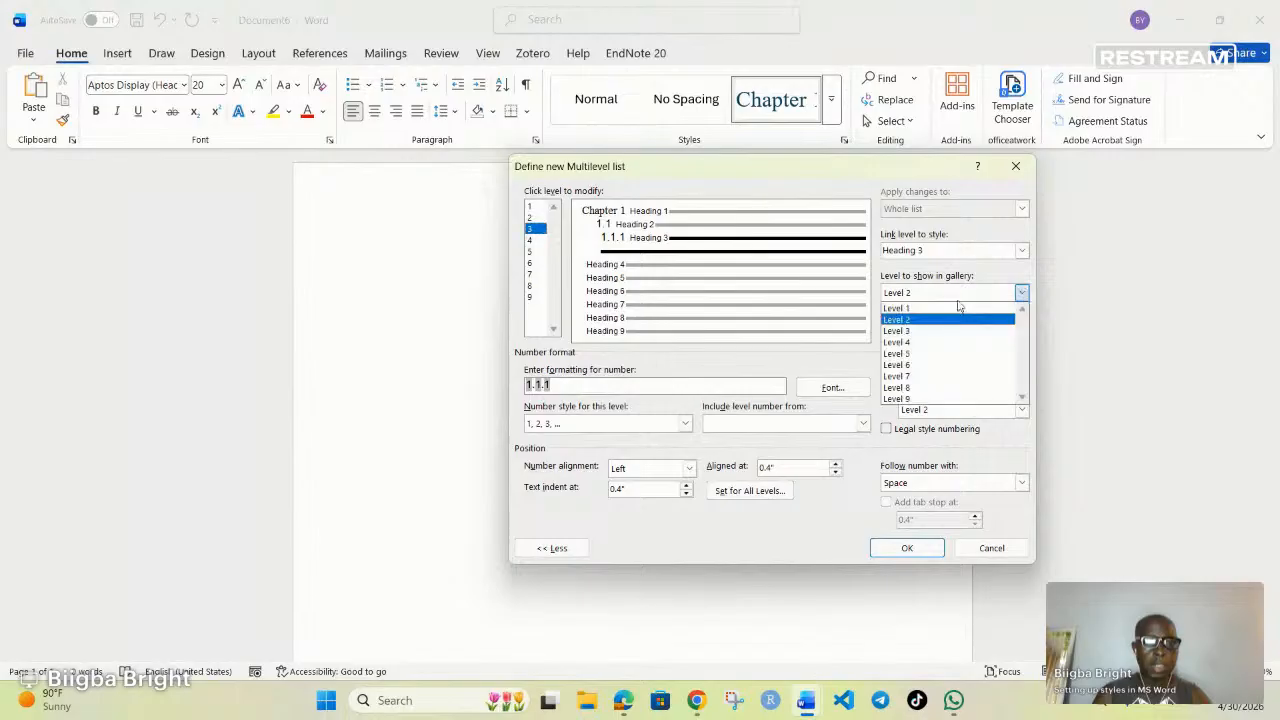
click(915, 325)
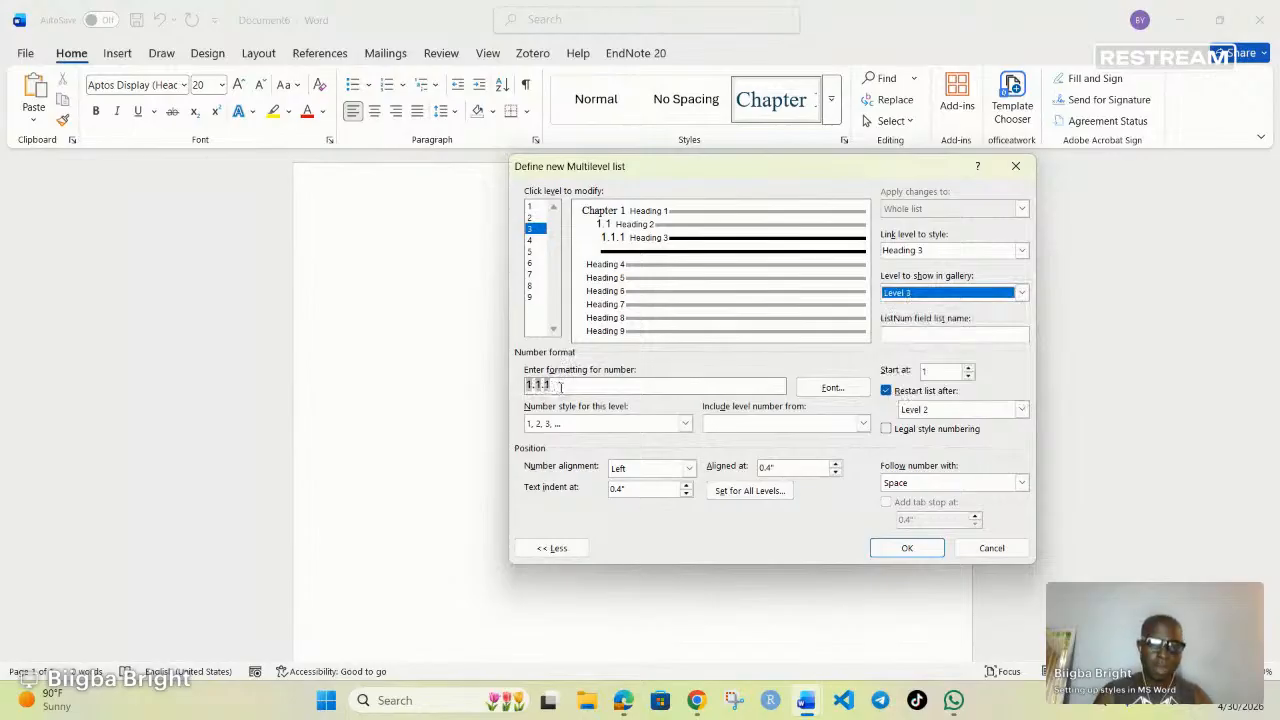
- Clear the existing number format of level 3 in the multilevel list definition
click(557, 385)
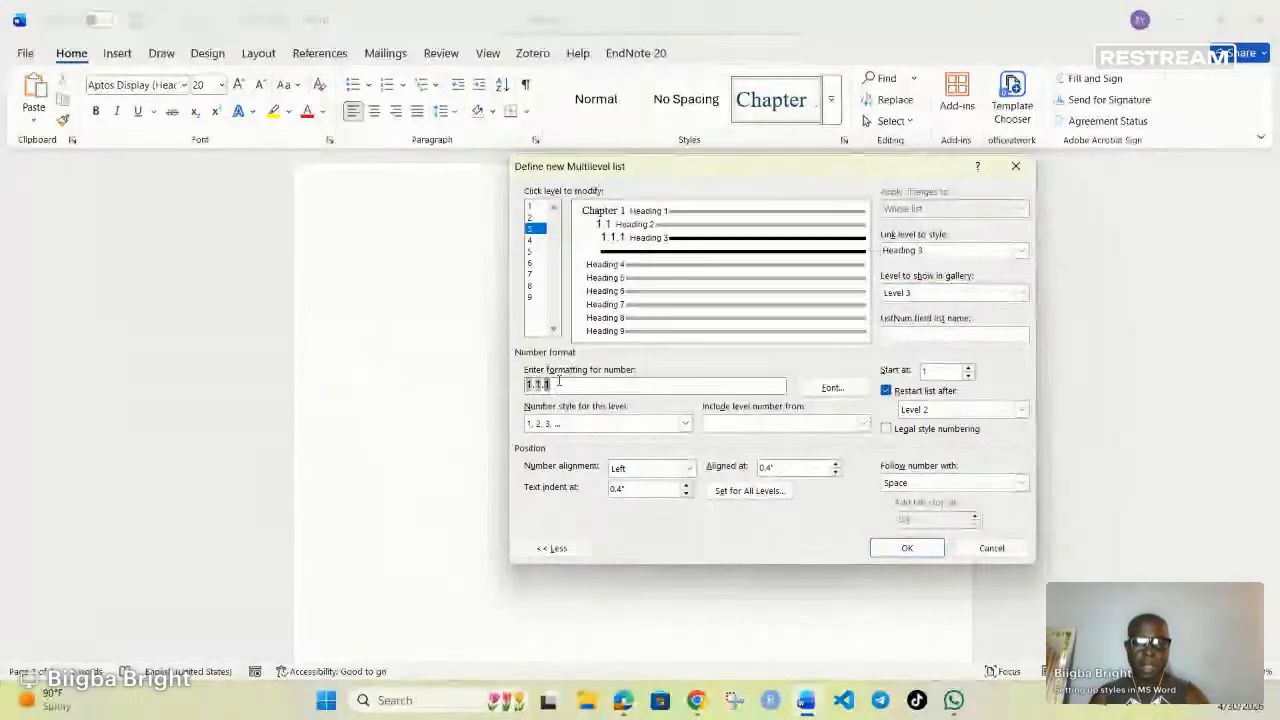
key(BackSpace)
key(BackSpace)
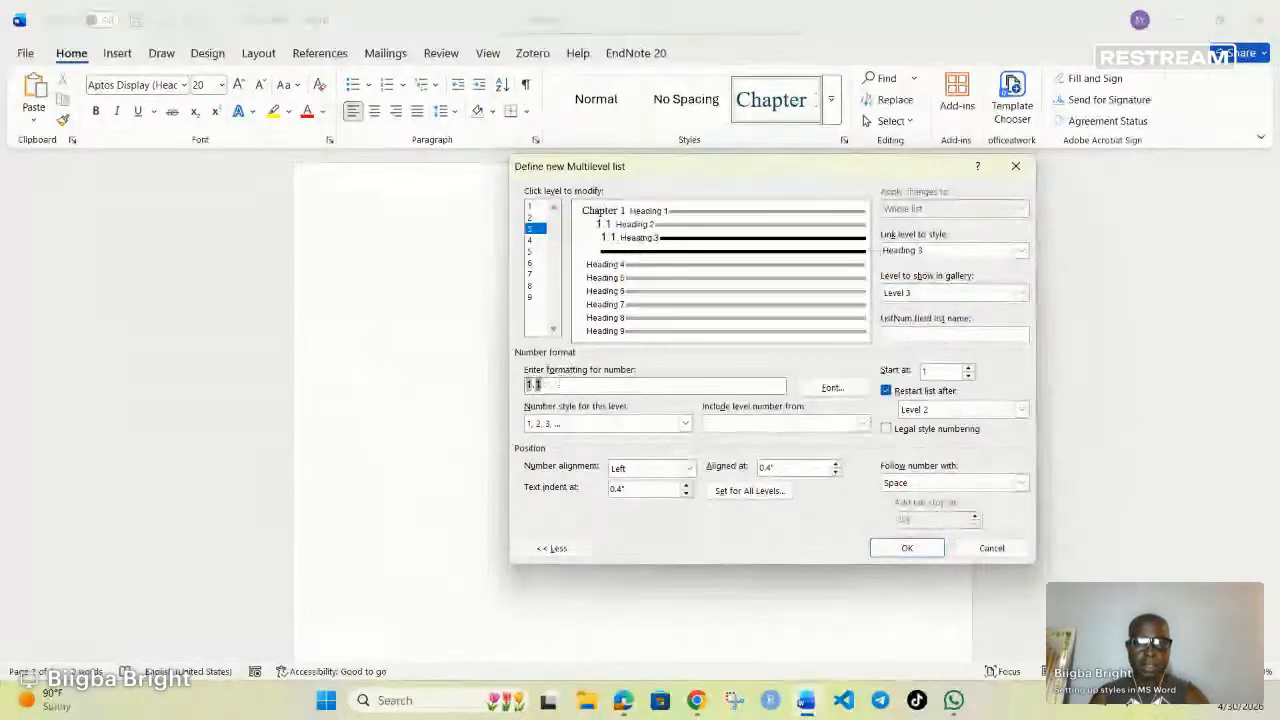
key(BackSpace)
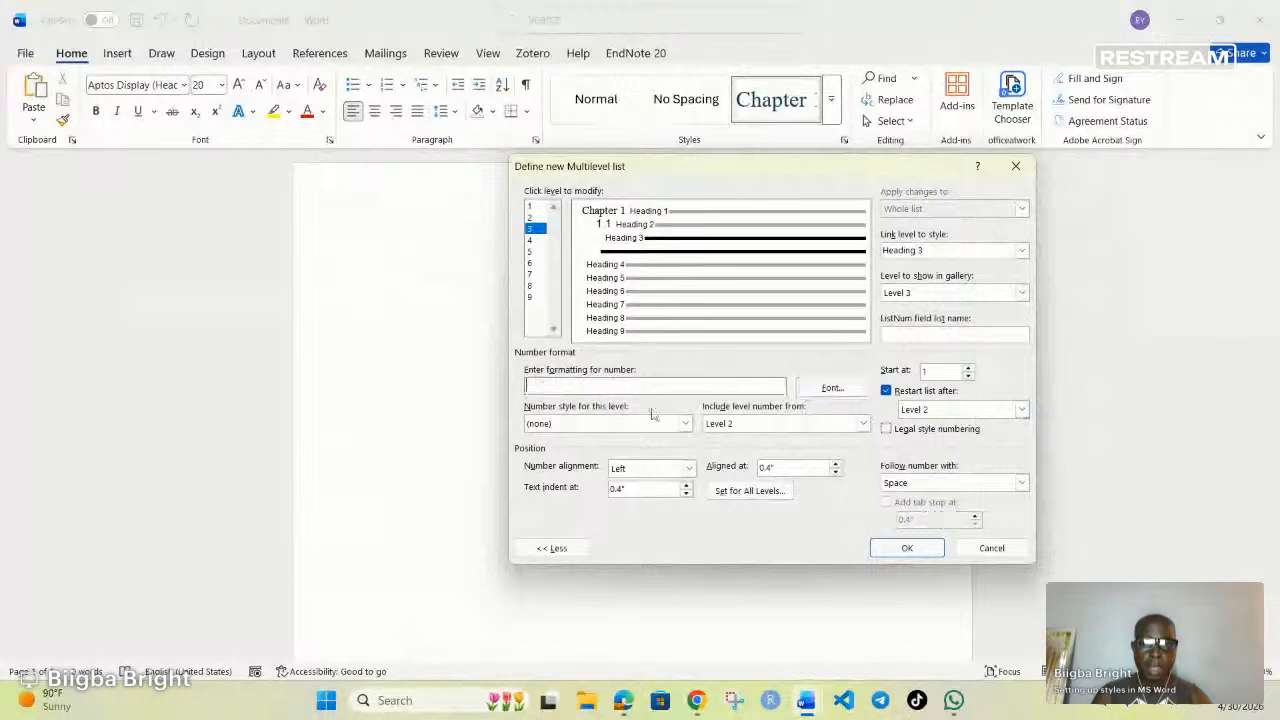
- Try to build level 3's number format from the Level 1 number, the Level 2 number and the 1, 2, 3 style, separated by periods
click(862, 423)
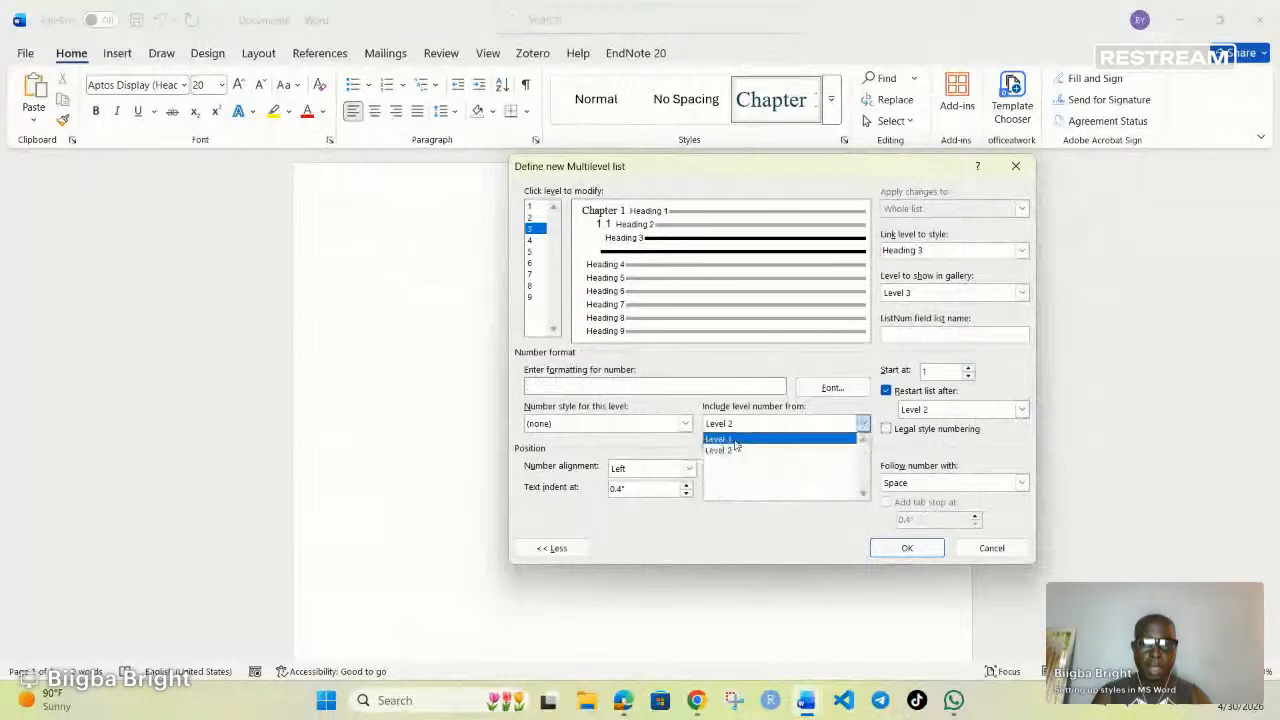
click(735, 440)
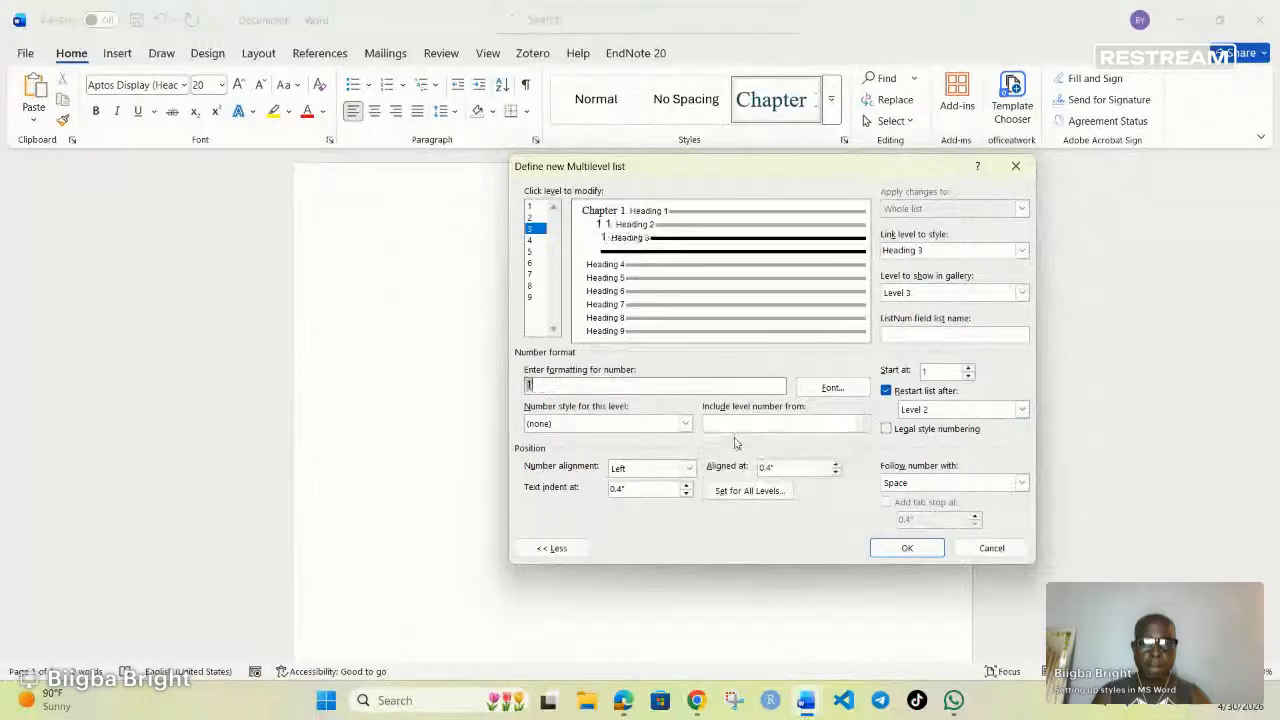
text(.)
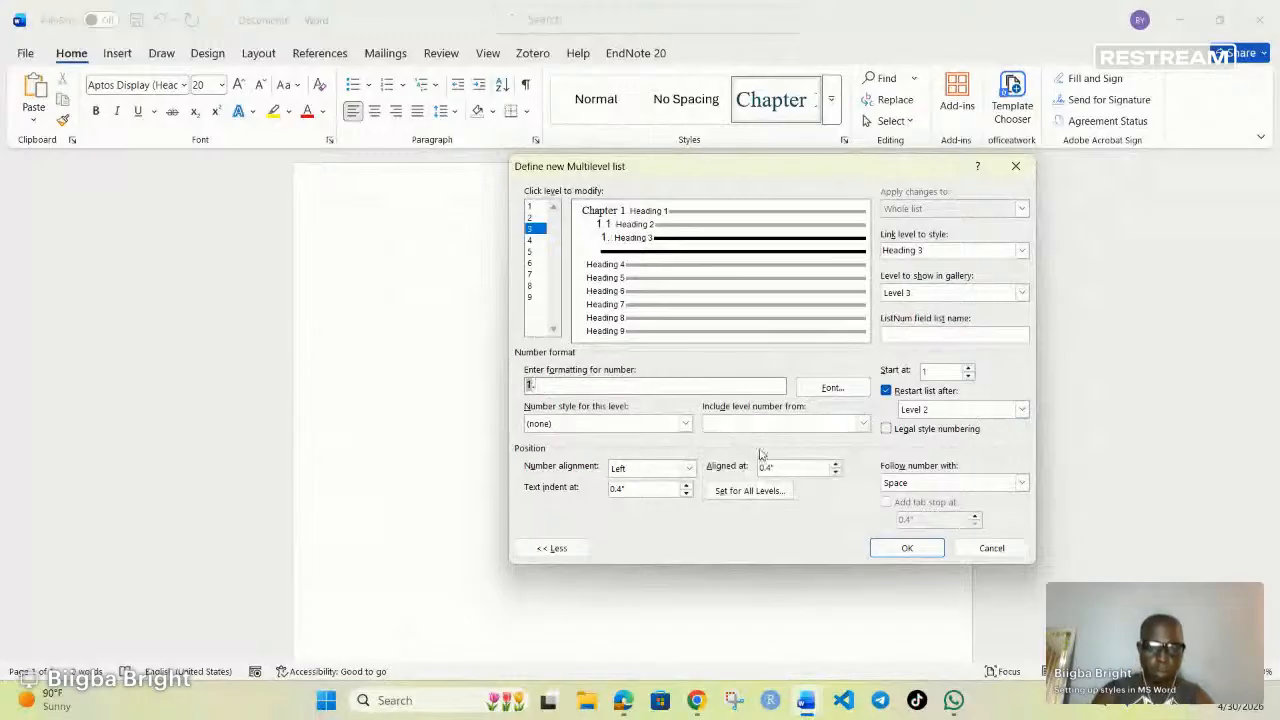
click(860, 424)
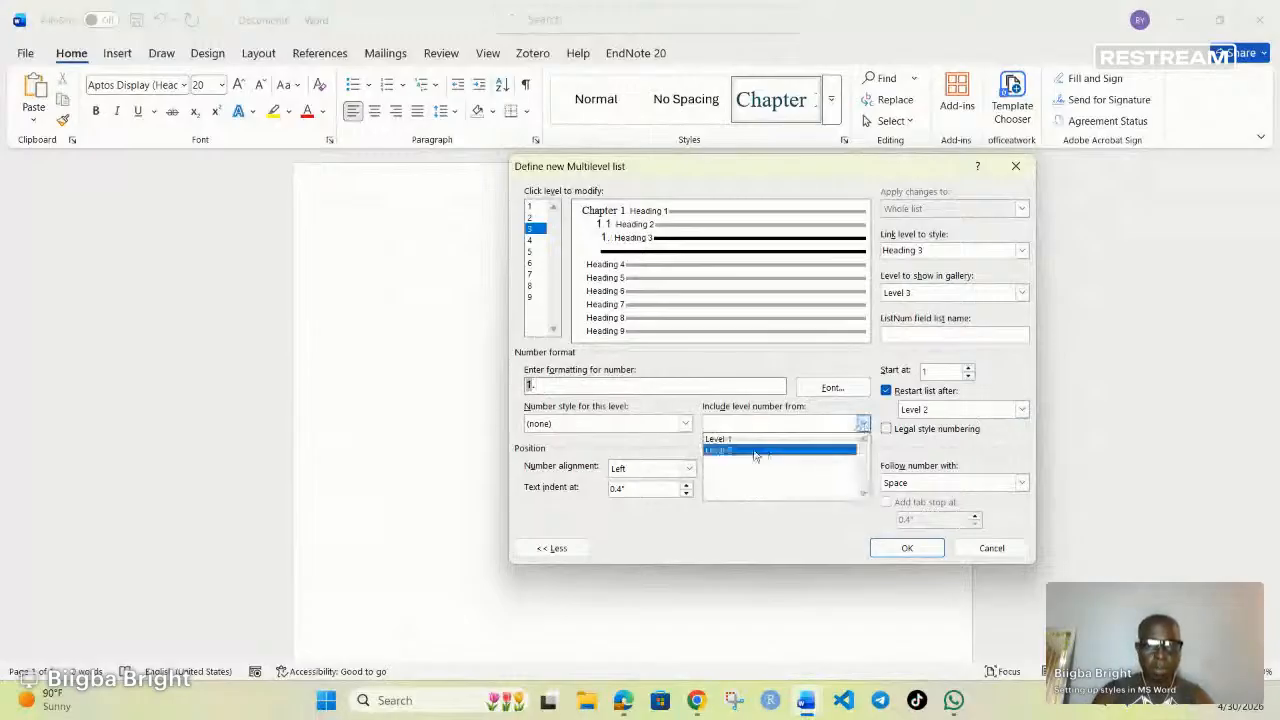
click(753, 452)
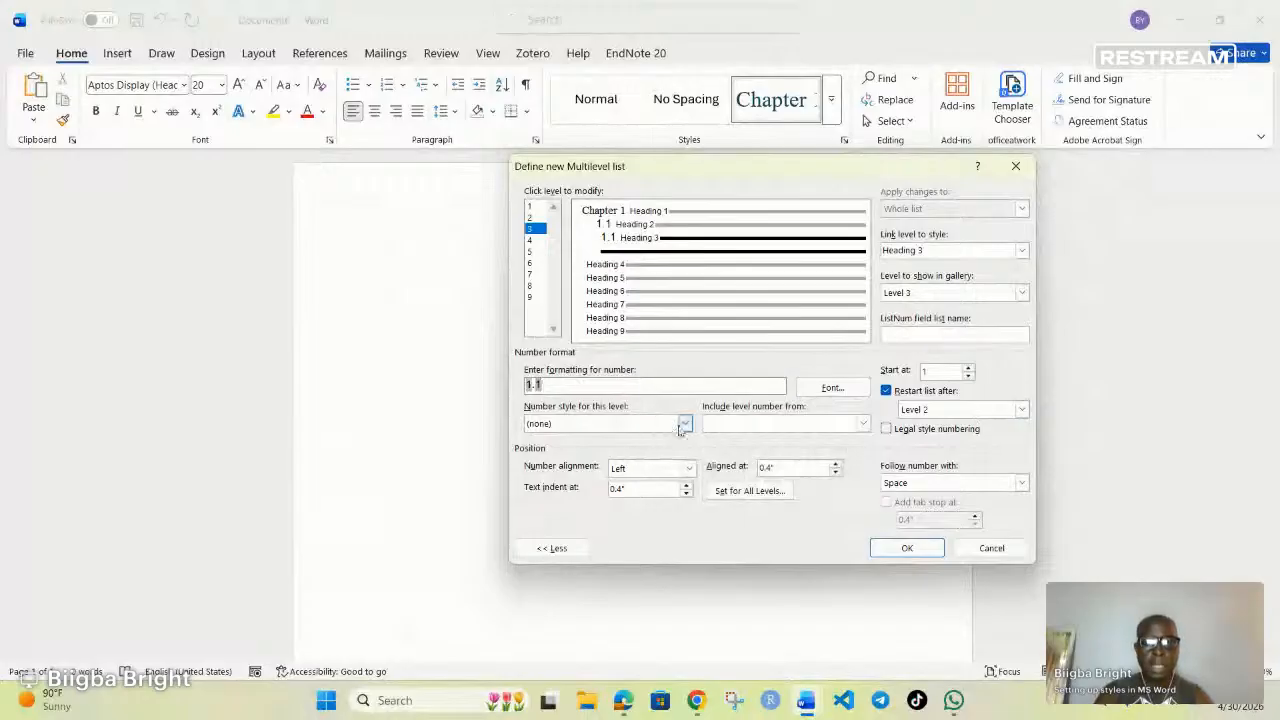
click(684, 424)
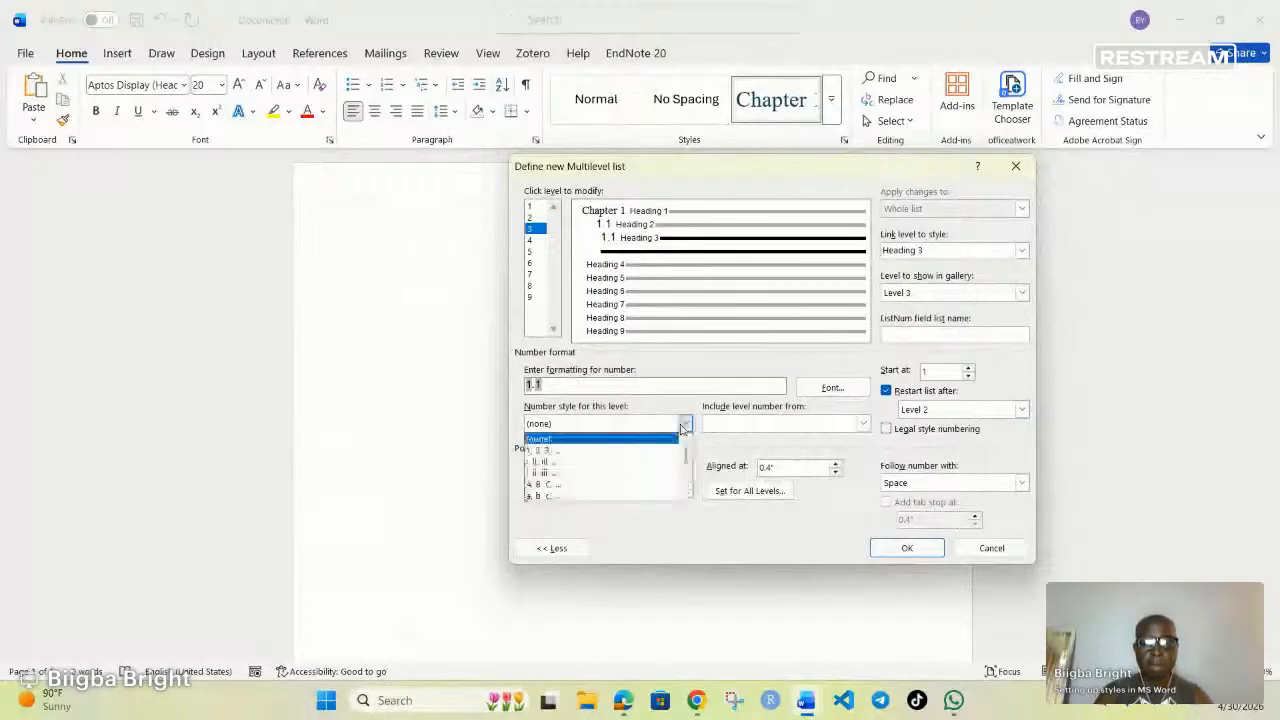
click(554, 452)
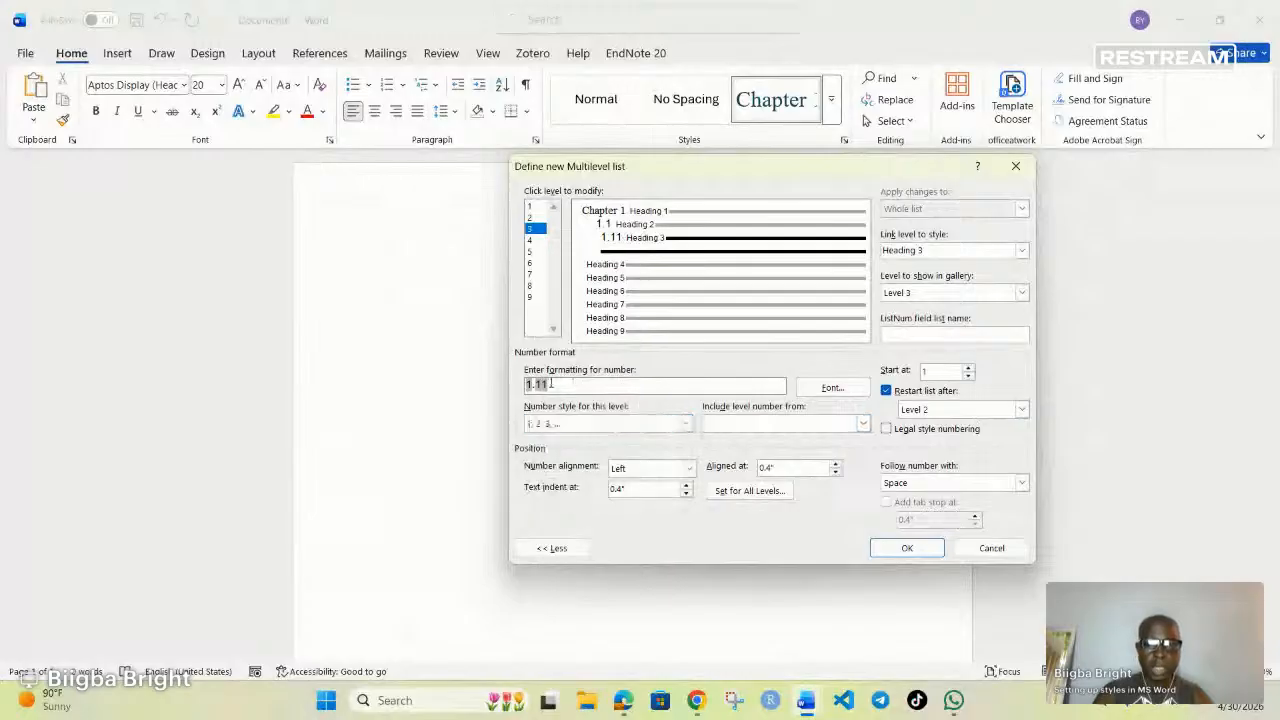
key(BackSpace)
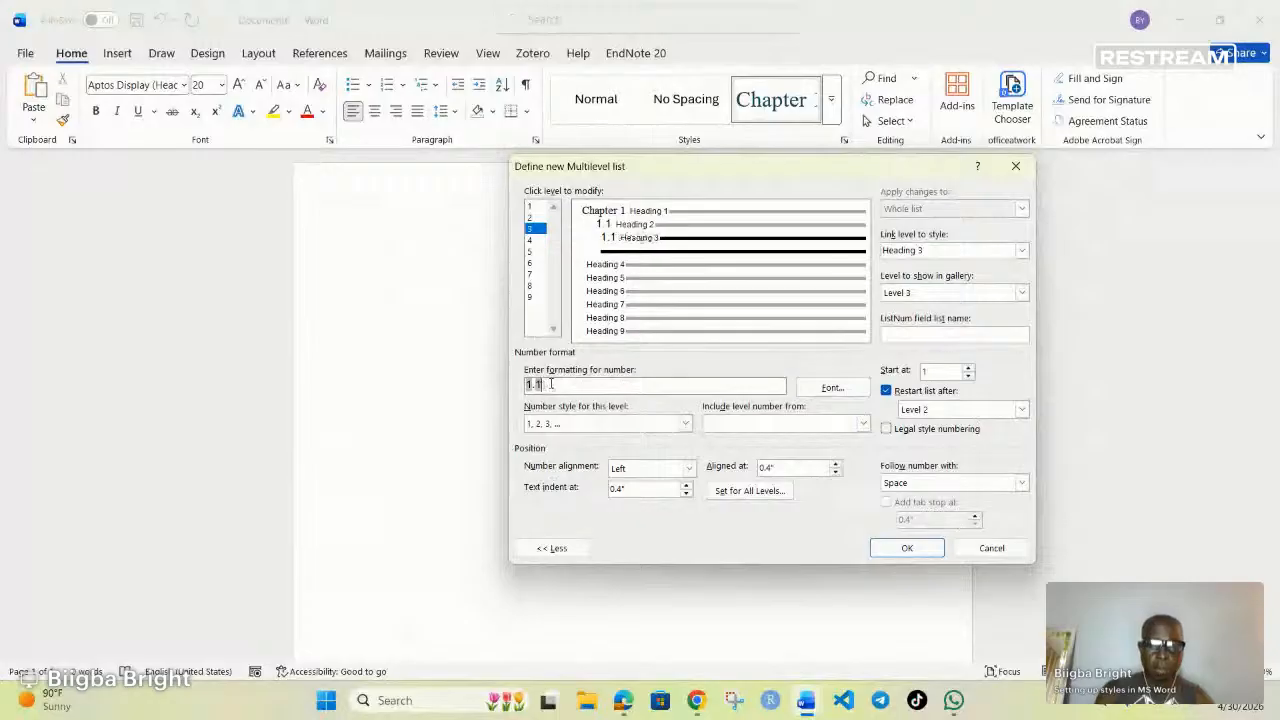
text(.)
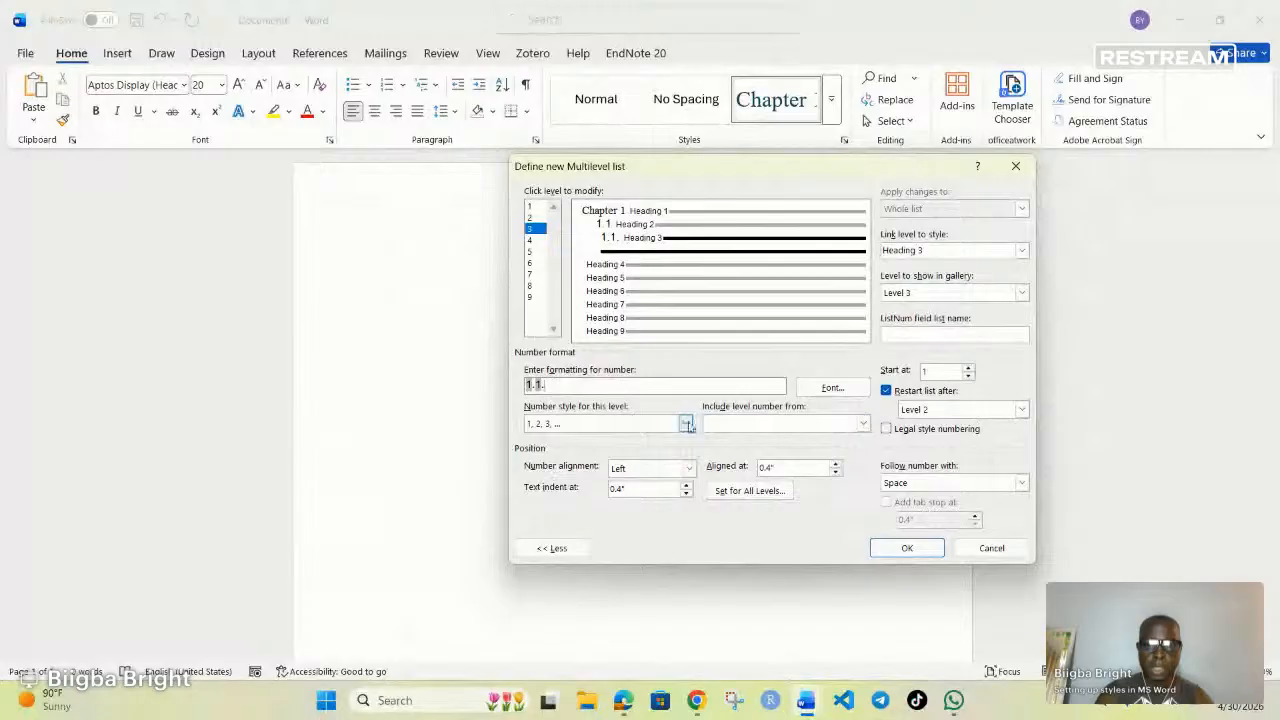
click(688, 427)
click(600, 447)
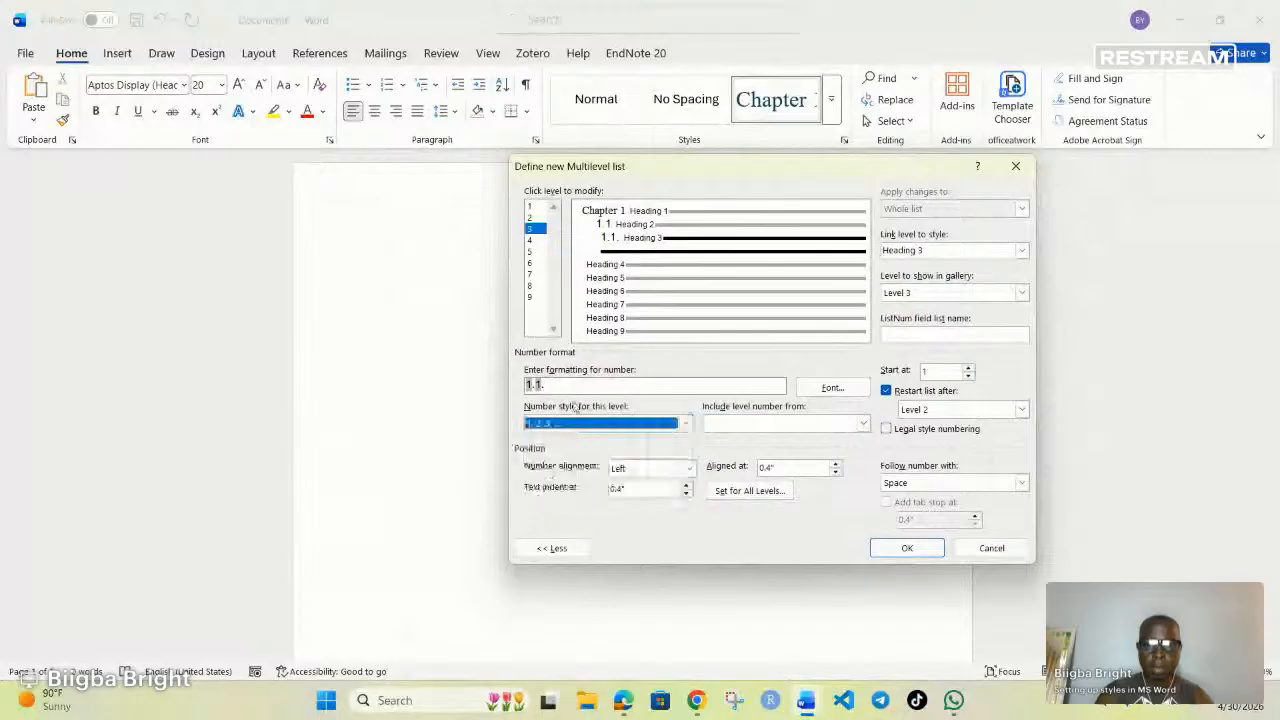
- Clear the incomplete level 3 number format completely so it can be rebuilt
click(555, 386)
key(BackSpace)
key(BackSpace)
key(BackSpace)
key(BackSpace)
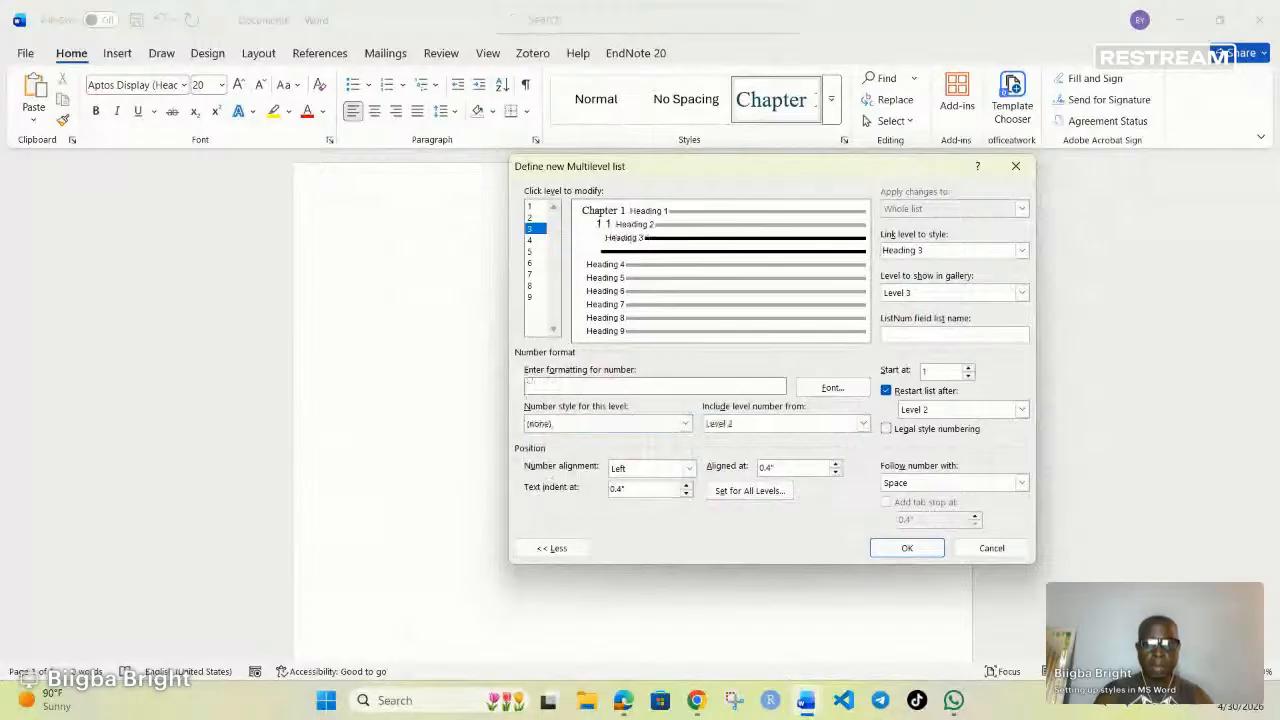
- Build level 3's number format from the Level 1 number, Level 2 number and 1, 2, 3 style, separated by periods, restarting after Level 2
click(863, 423)
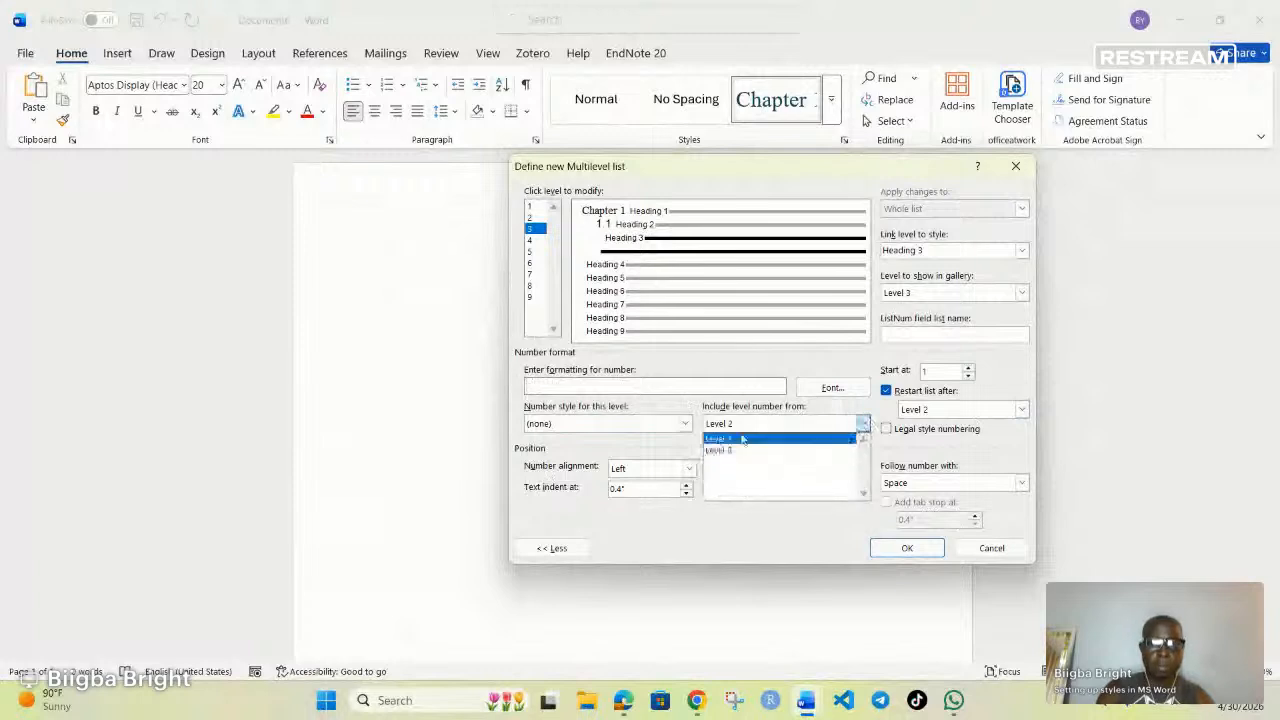
click(741, 439)
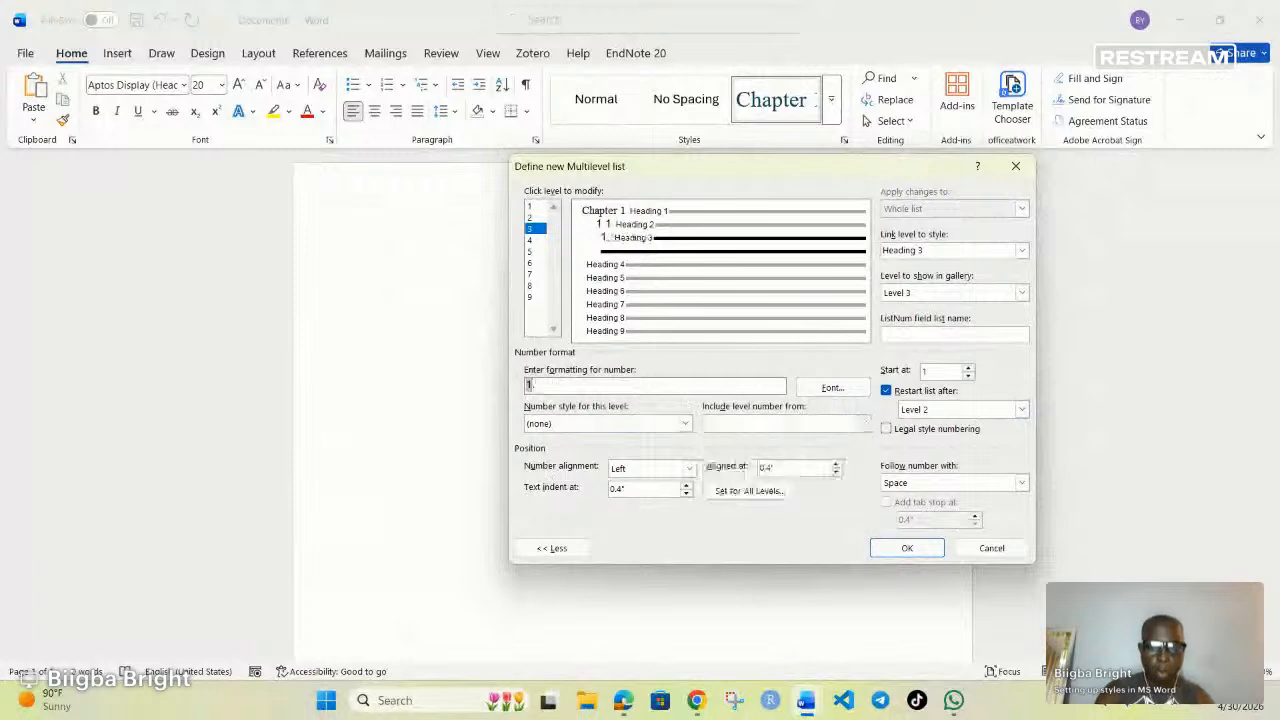
text(.)
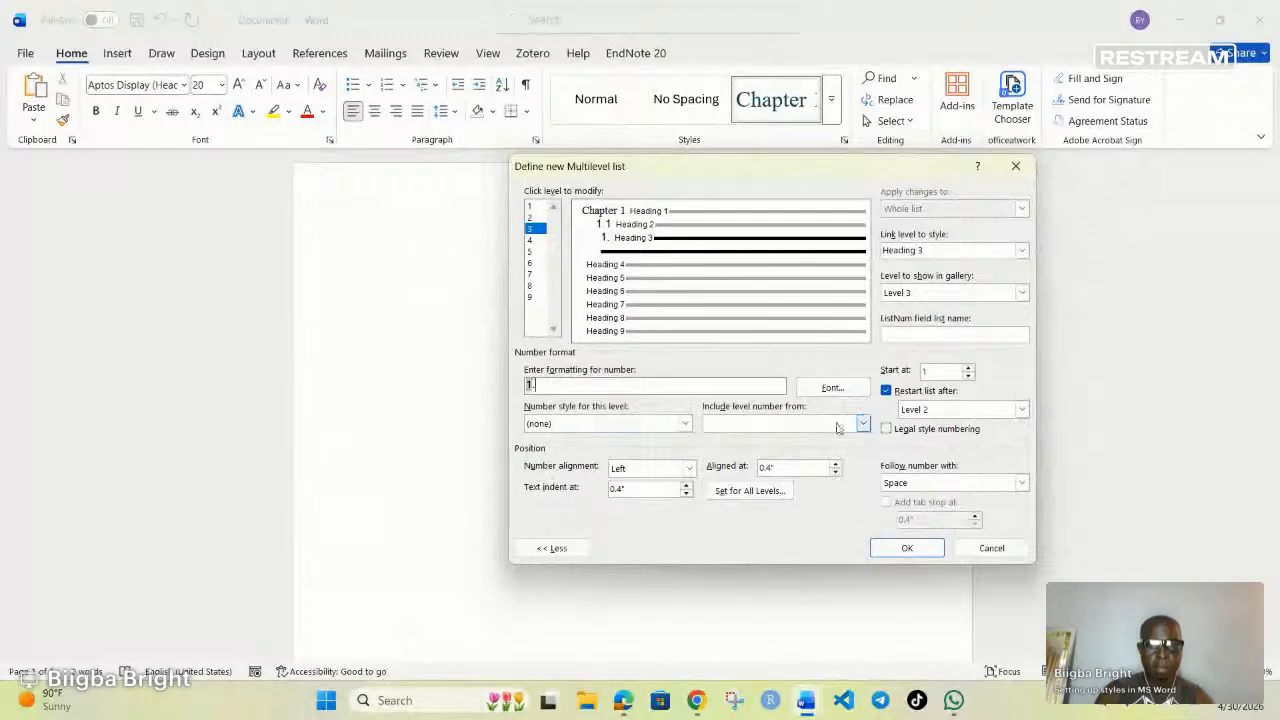
click(863, 423)
click(752, 451)
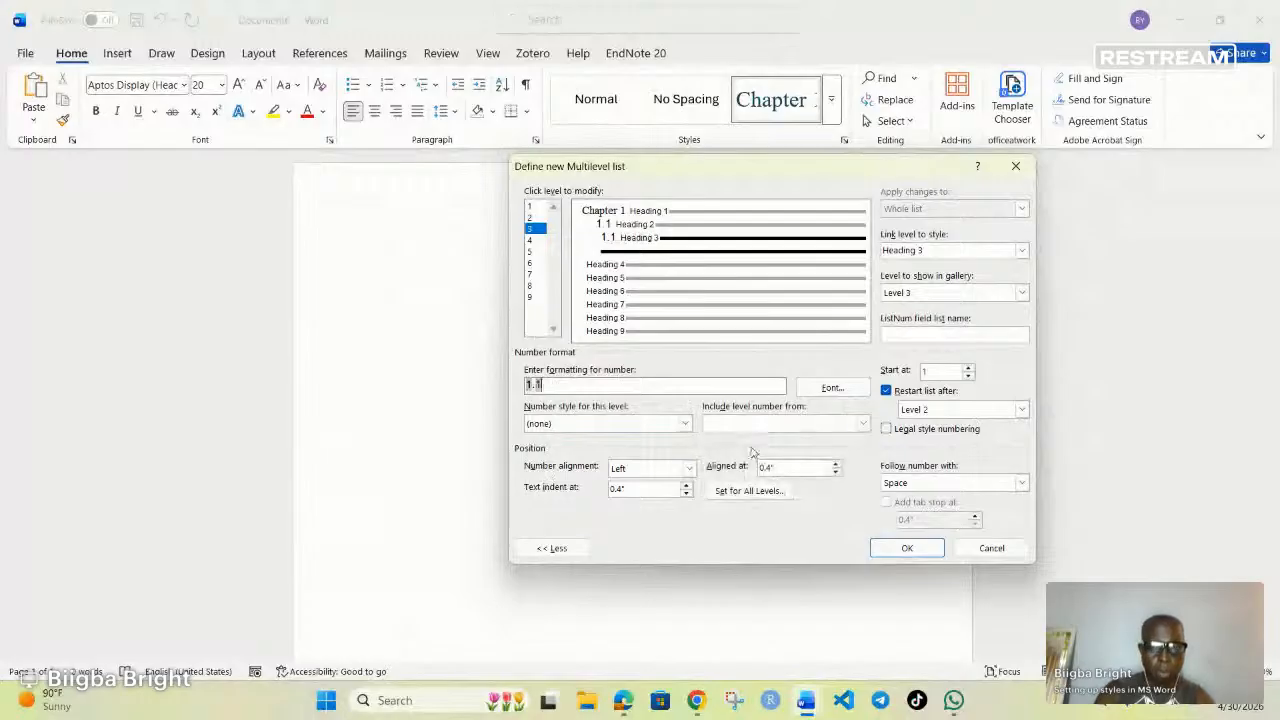
text(.)
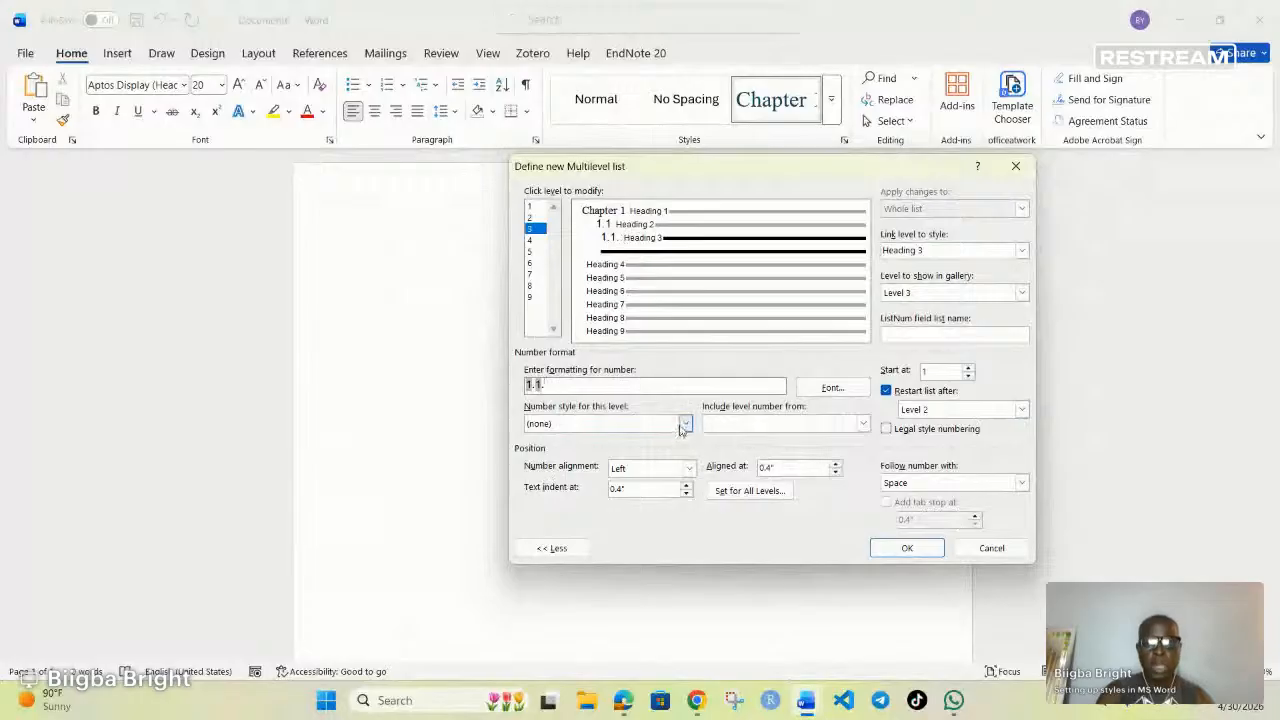
click(684, 424)
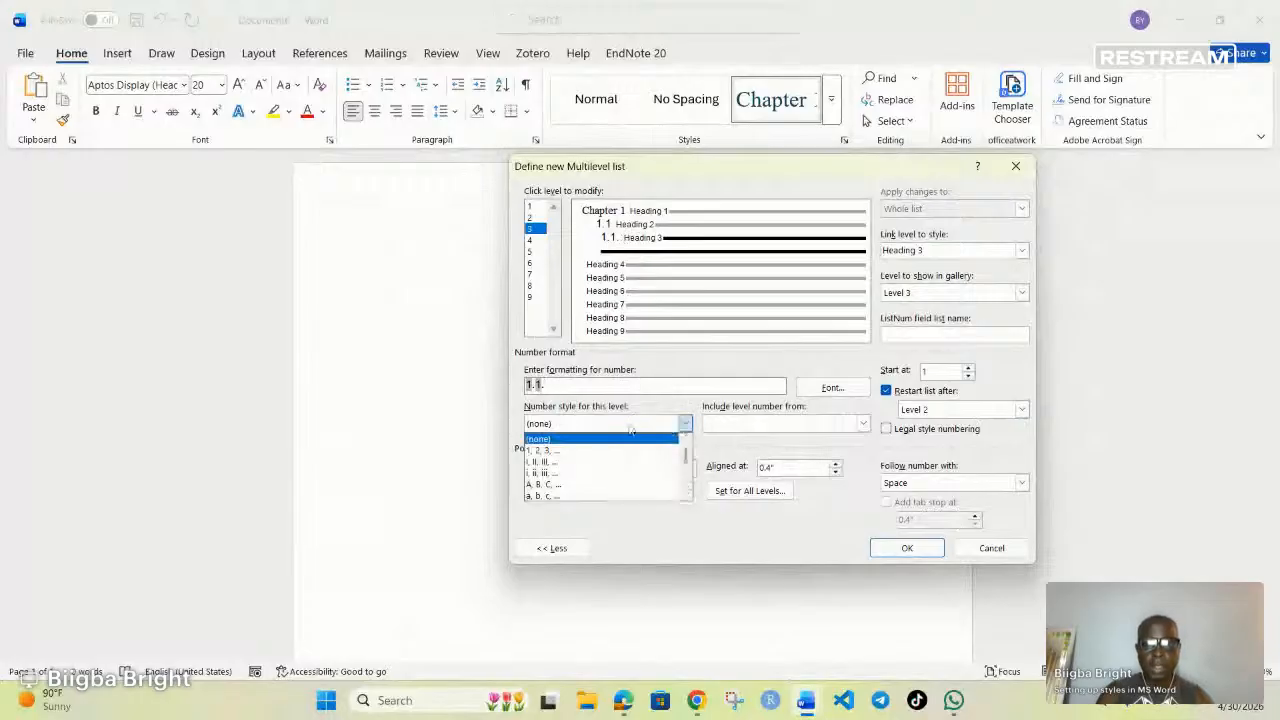
click(566, 453)
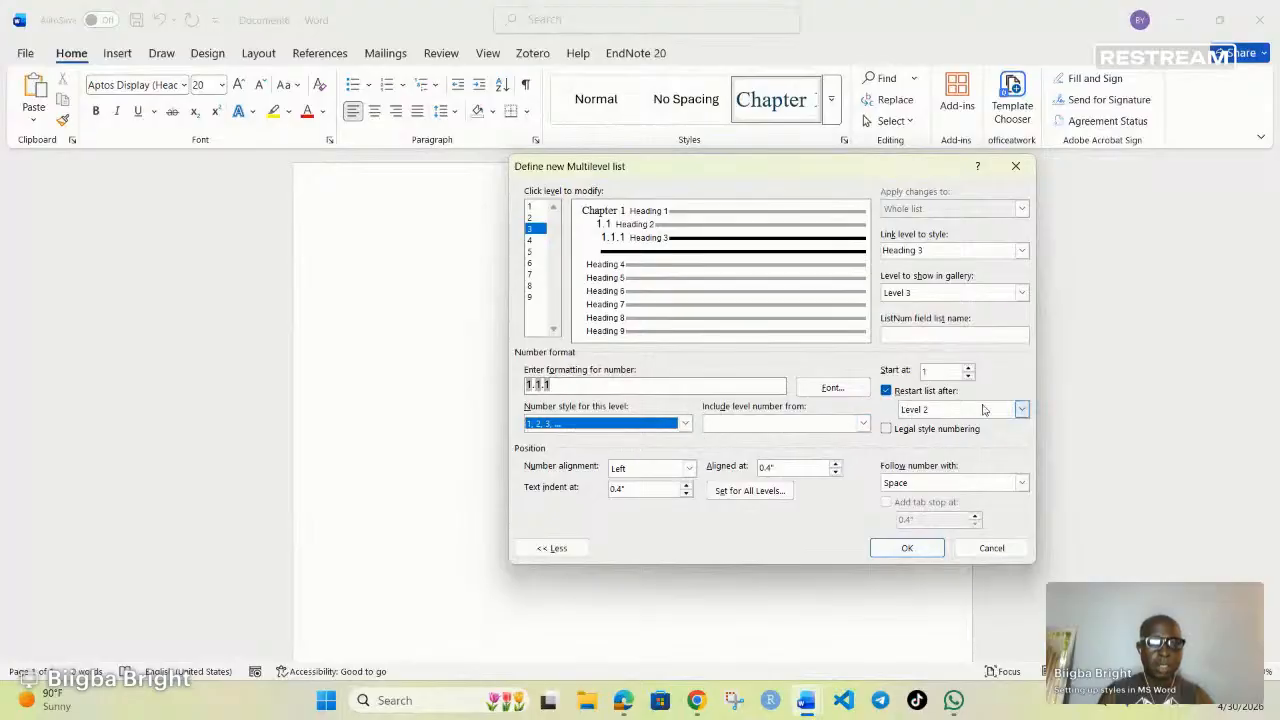
click(1022, 410)
click(943, 427)
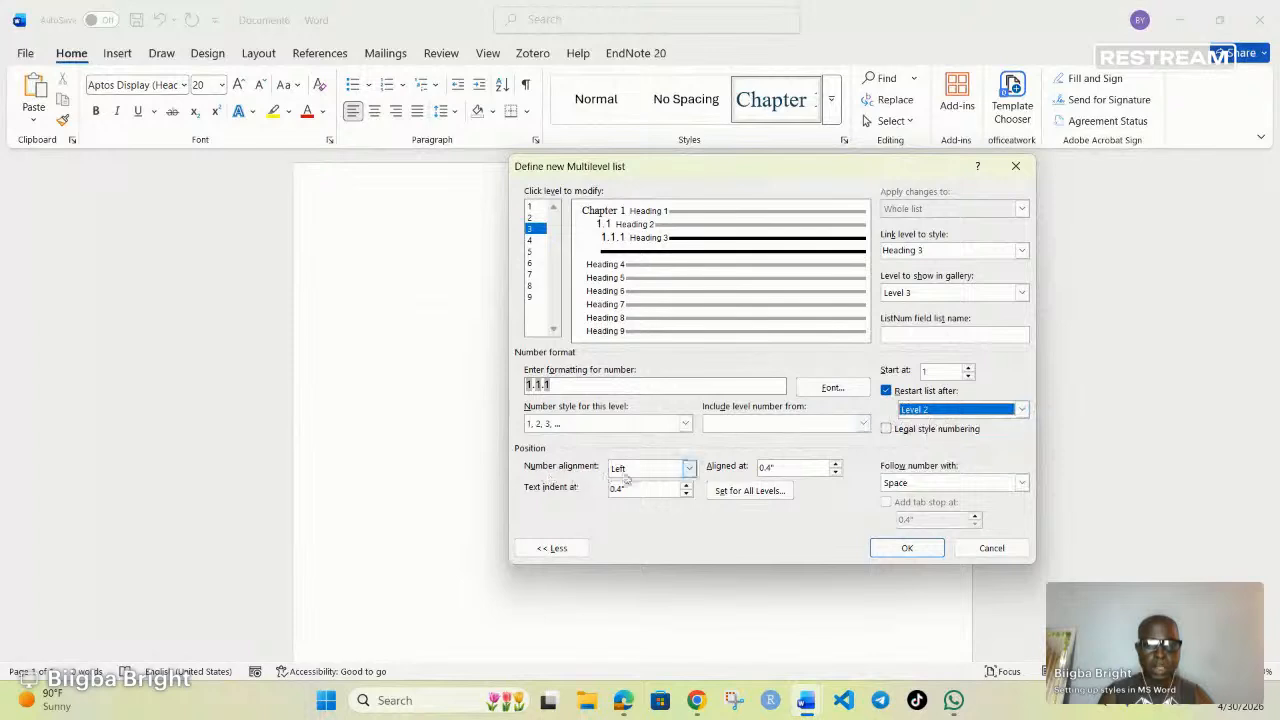
- Set level 3's text indent and alignment position to 0.5" and apply the multilevel list definition
click(686, 484)
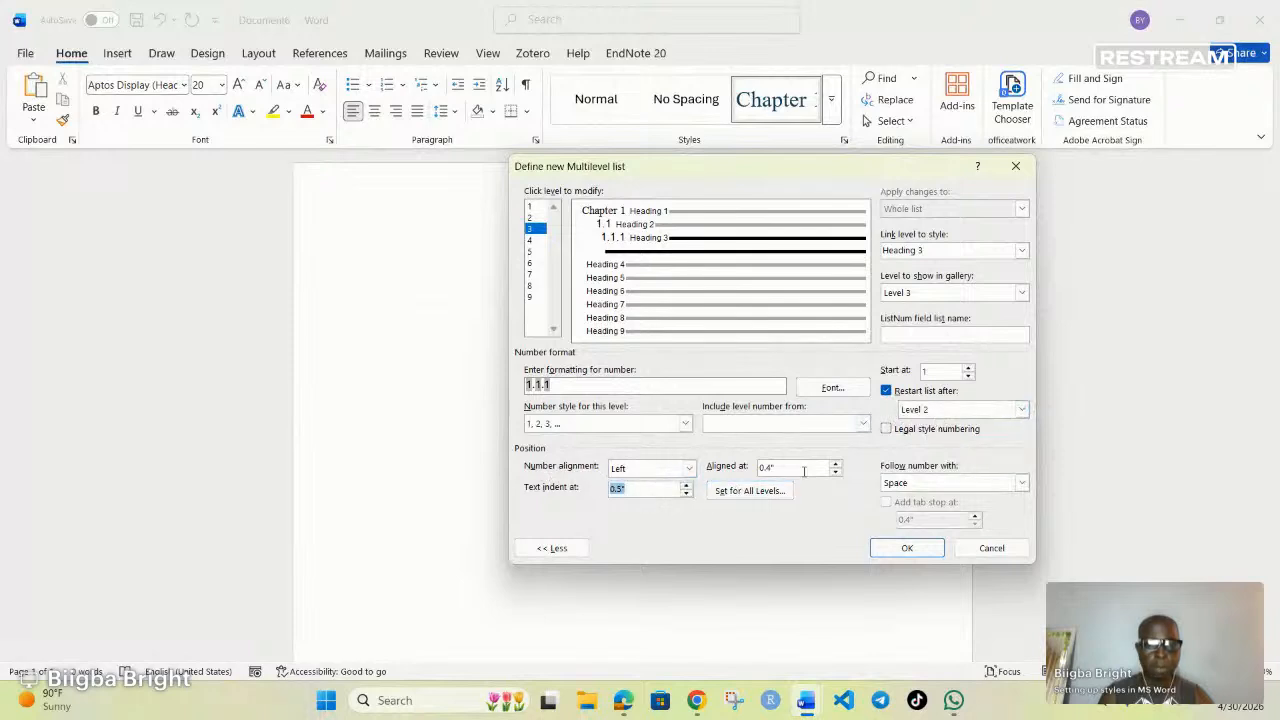
click(834, 463)
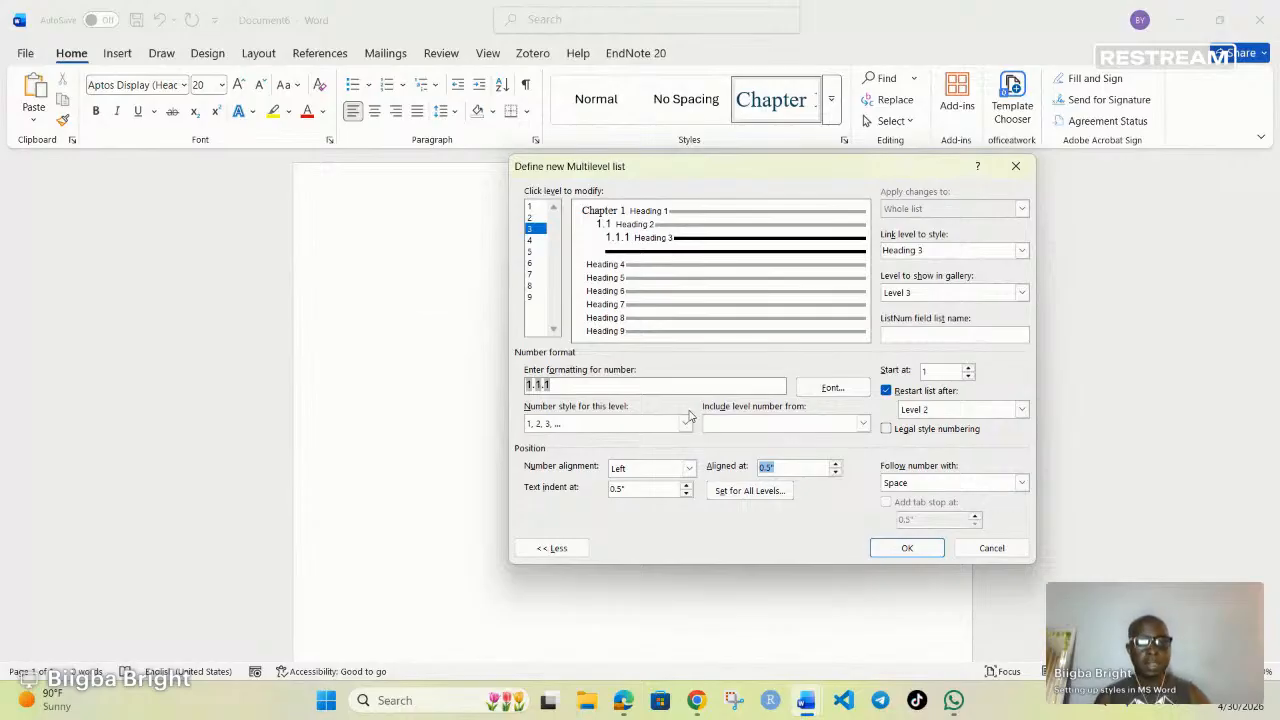
click(908, 548)
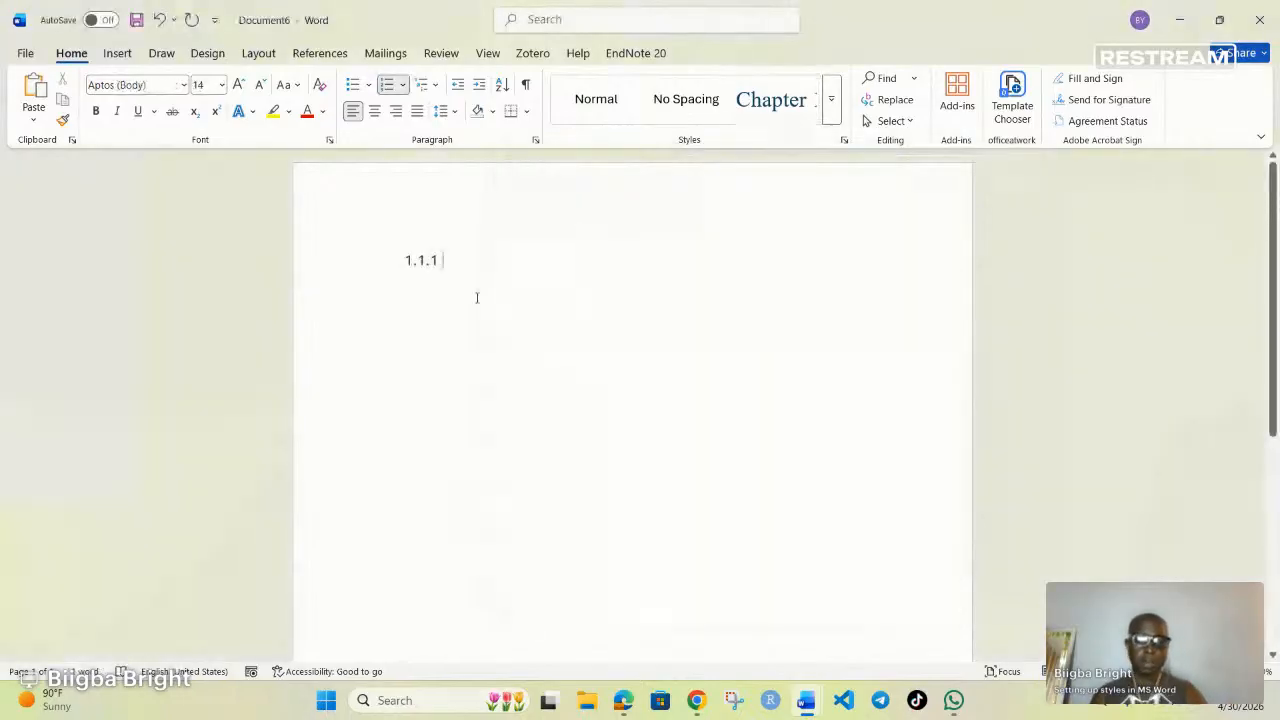
- Remove the 1.1.1 number from the empty line and create three consecutive chapter headings with the Heading 1 style
key(BackSpace)
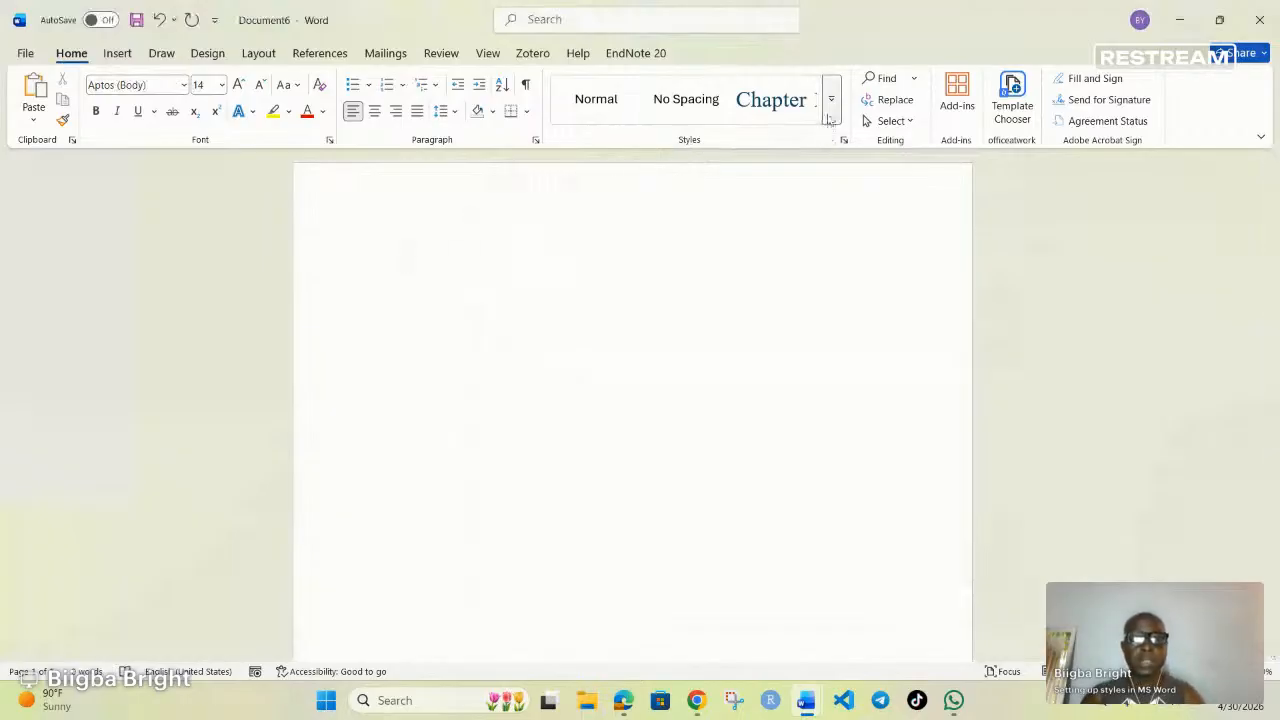
click(830, 118)
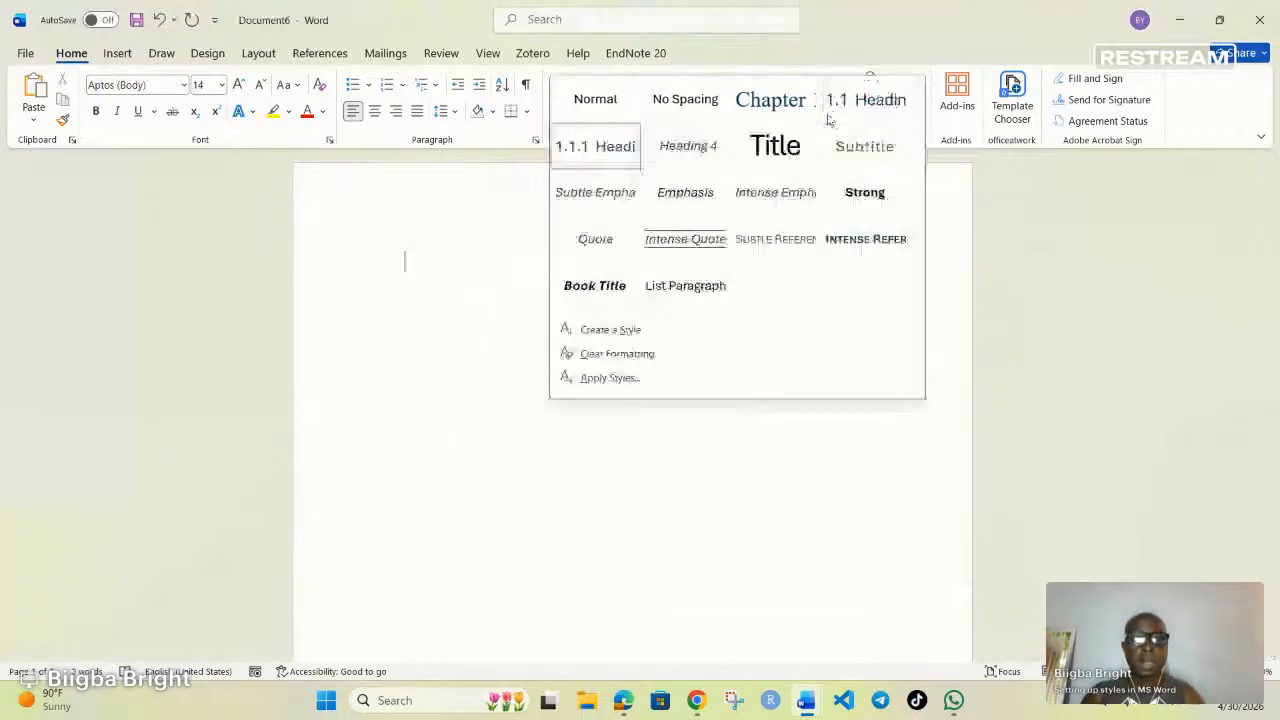
click(771, 104)
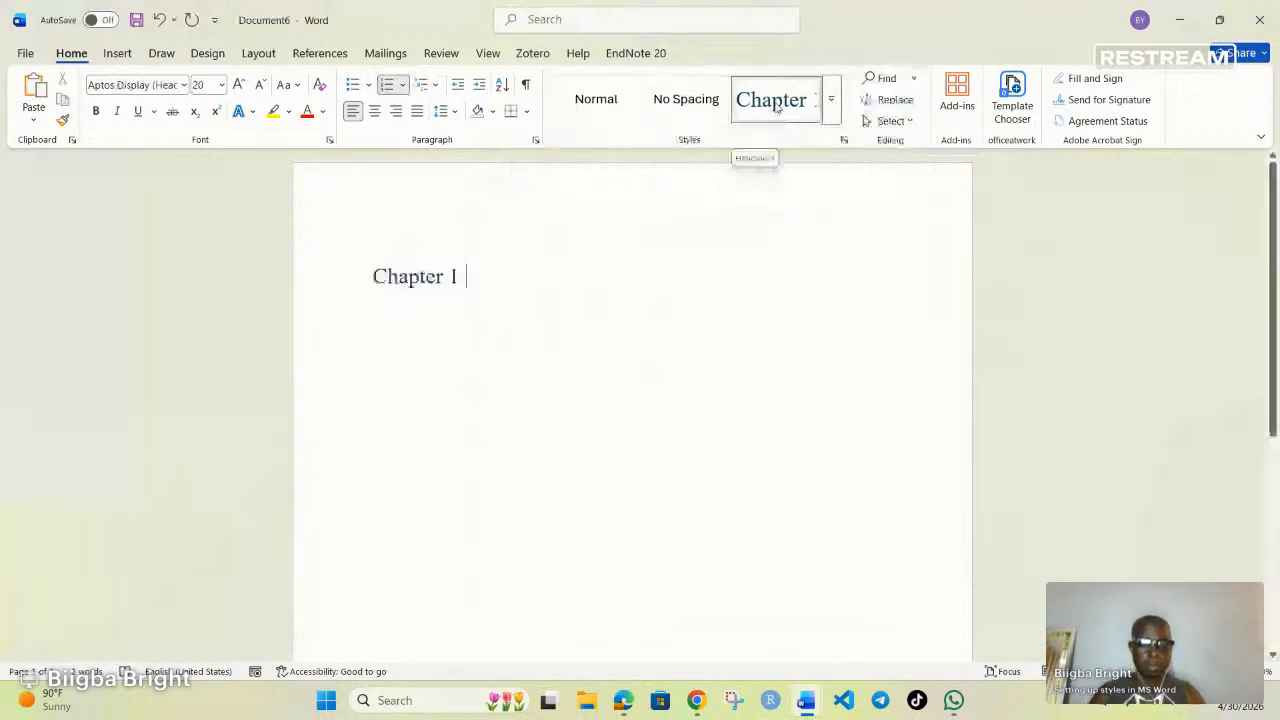
key(Return)
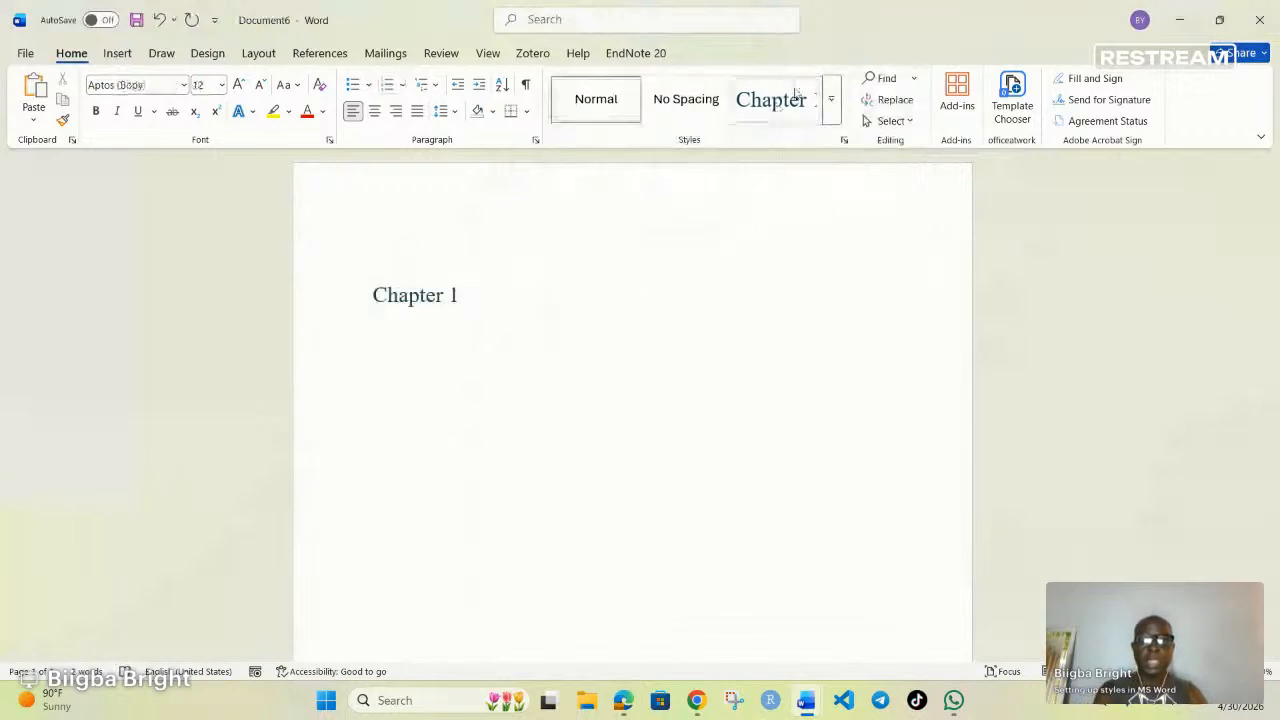
click(795, 93)
key(Return)
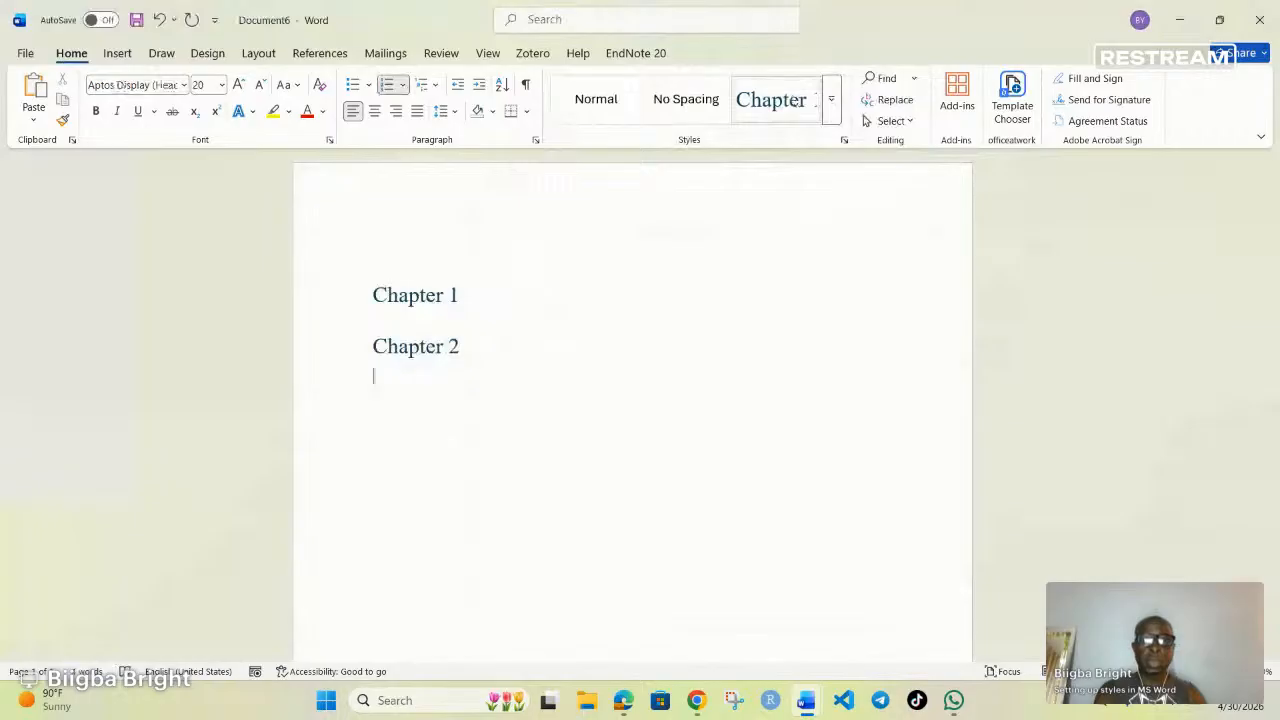
click(793, 101)
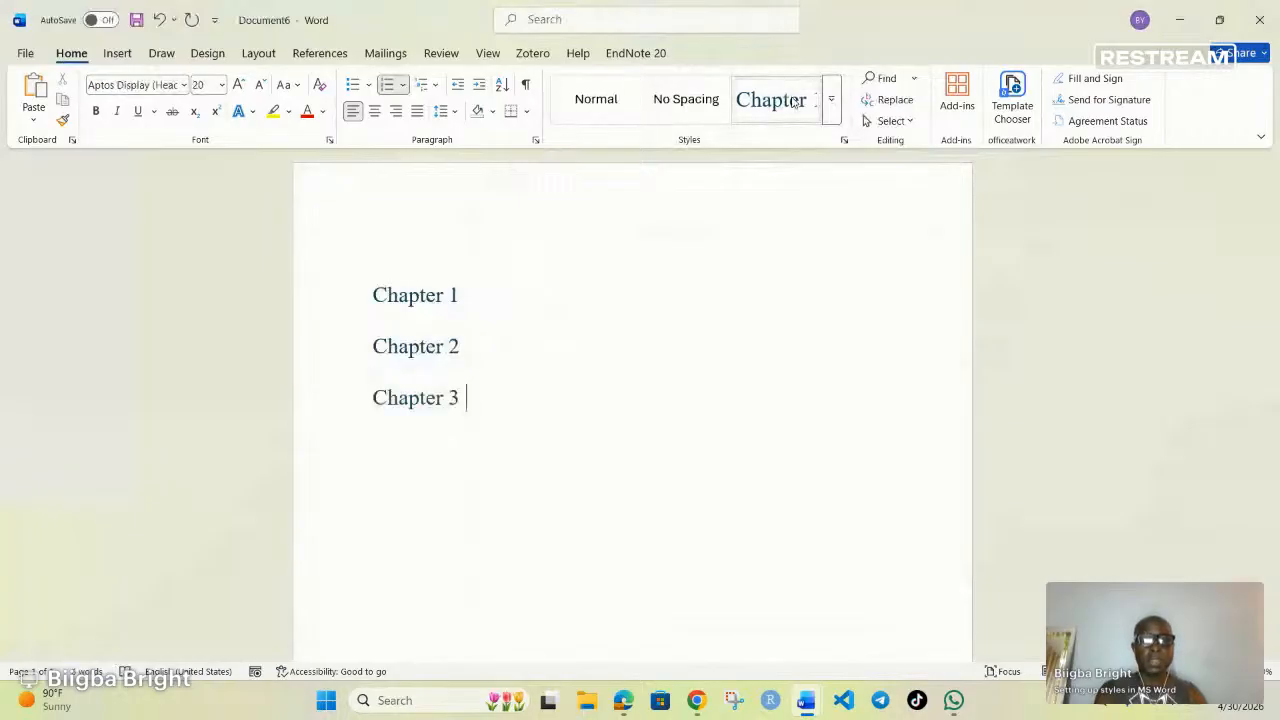
- Add three more consecutive chapter headings below Chapter 3, each on its own line, using the Heading 1 style
key(Return)
click(793, 101)
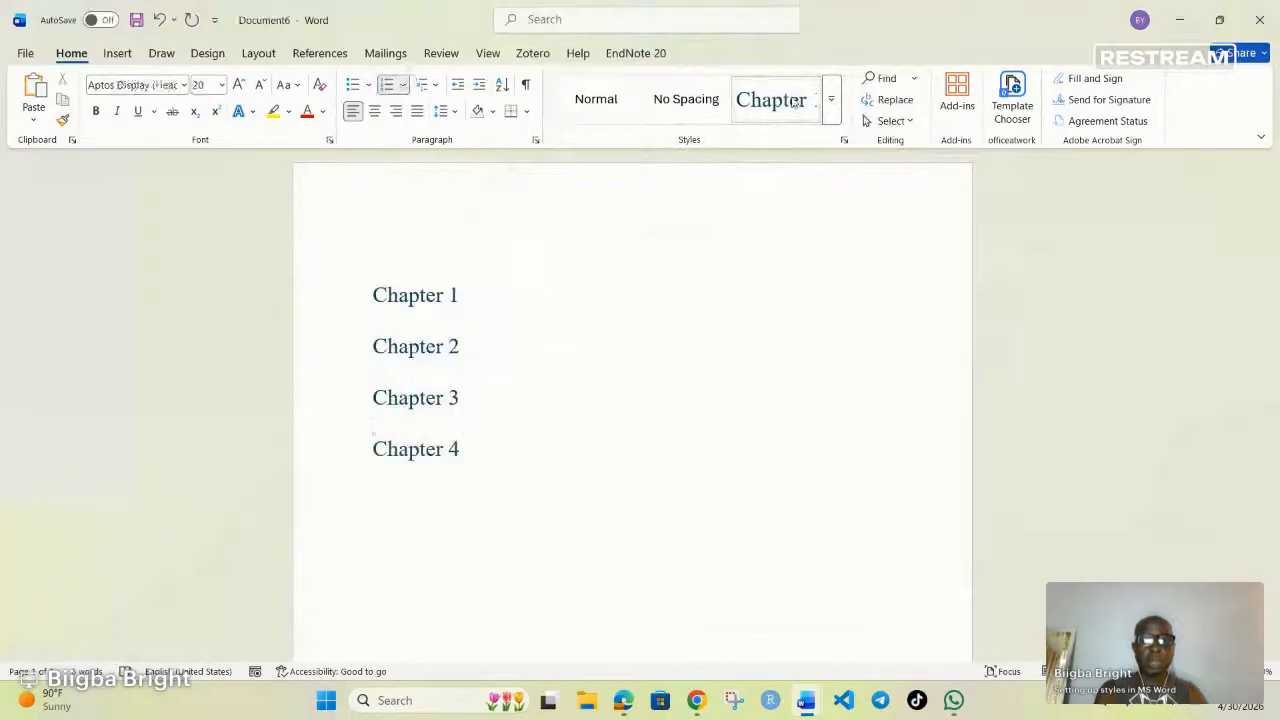
key(Return)
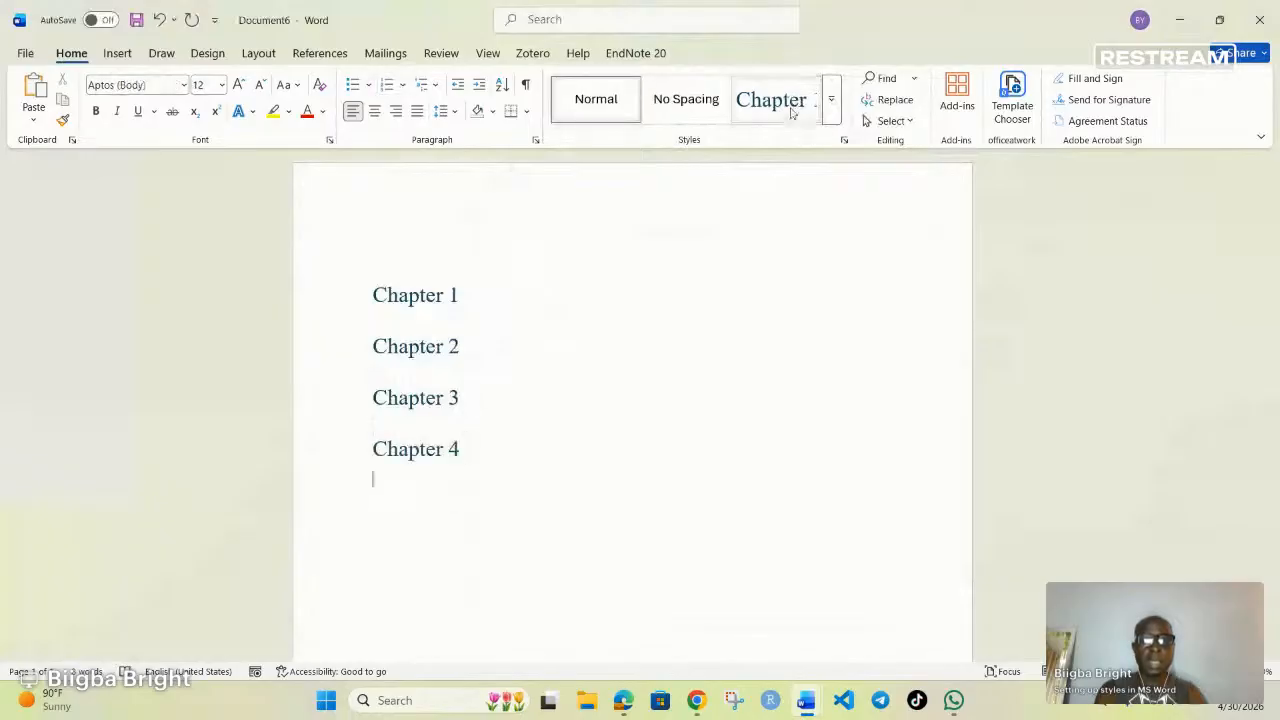
click(790, 108)
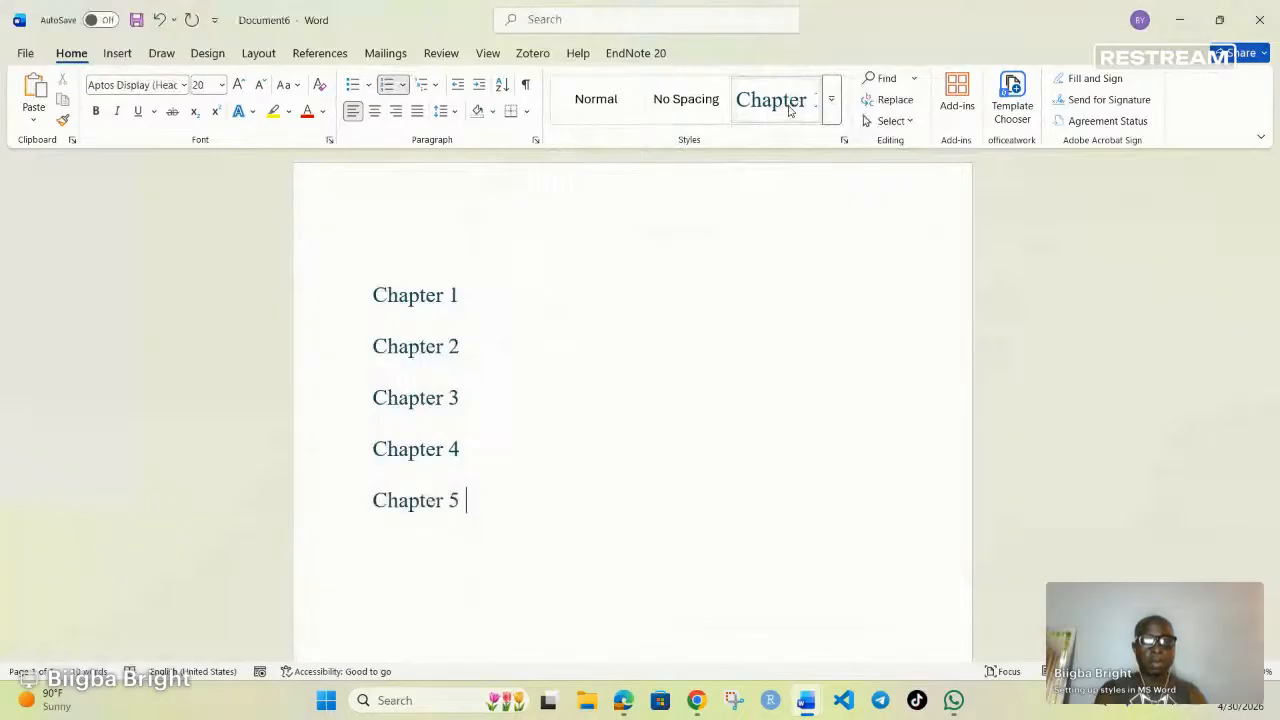
key(Return)
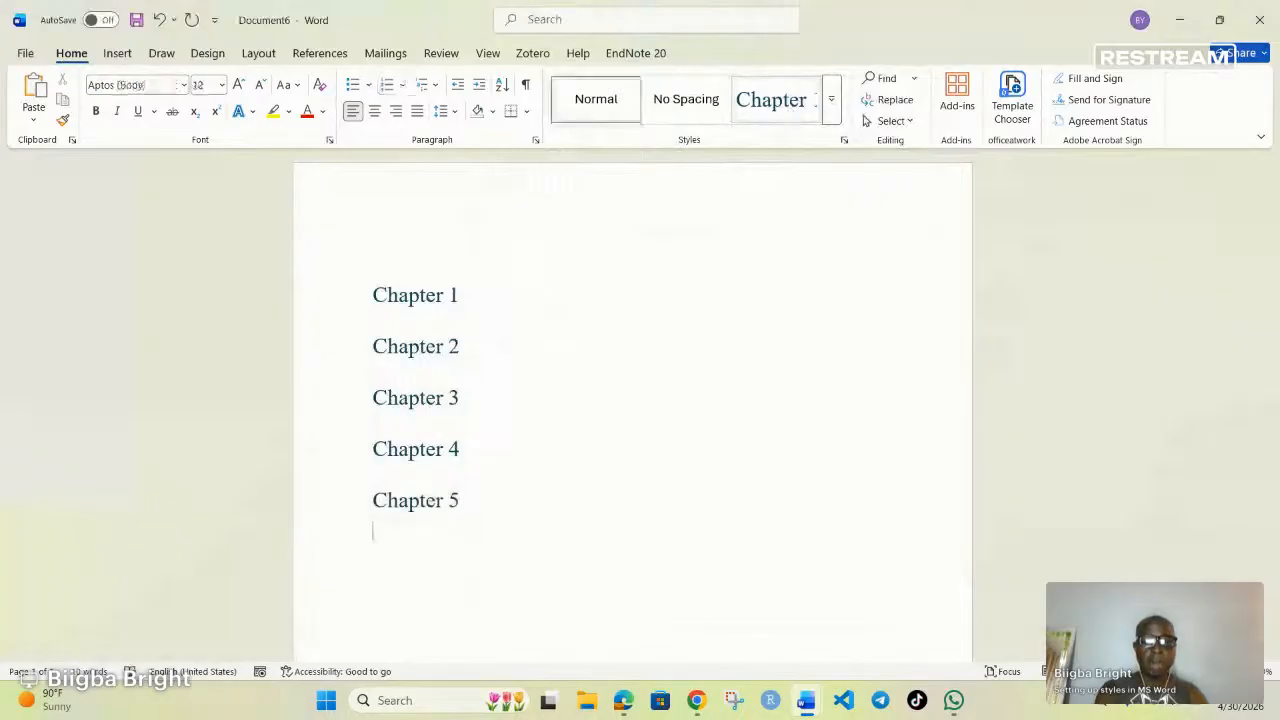
click(789, 110)
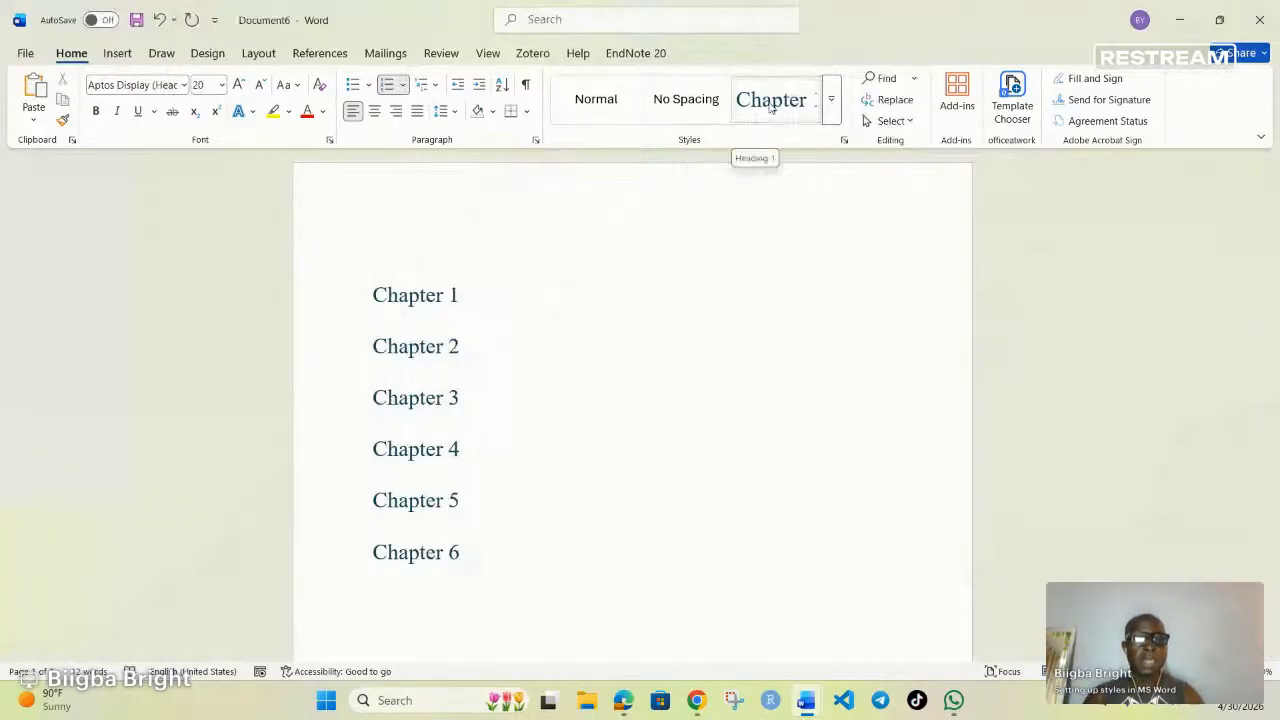
- Modify the Heading 1 style to use Times New Roman at 14 pt
right_click(772, 108)
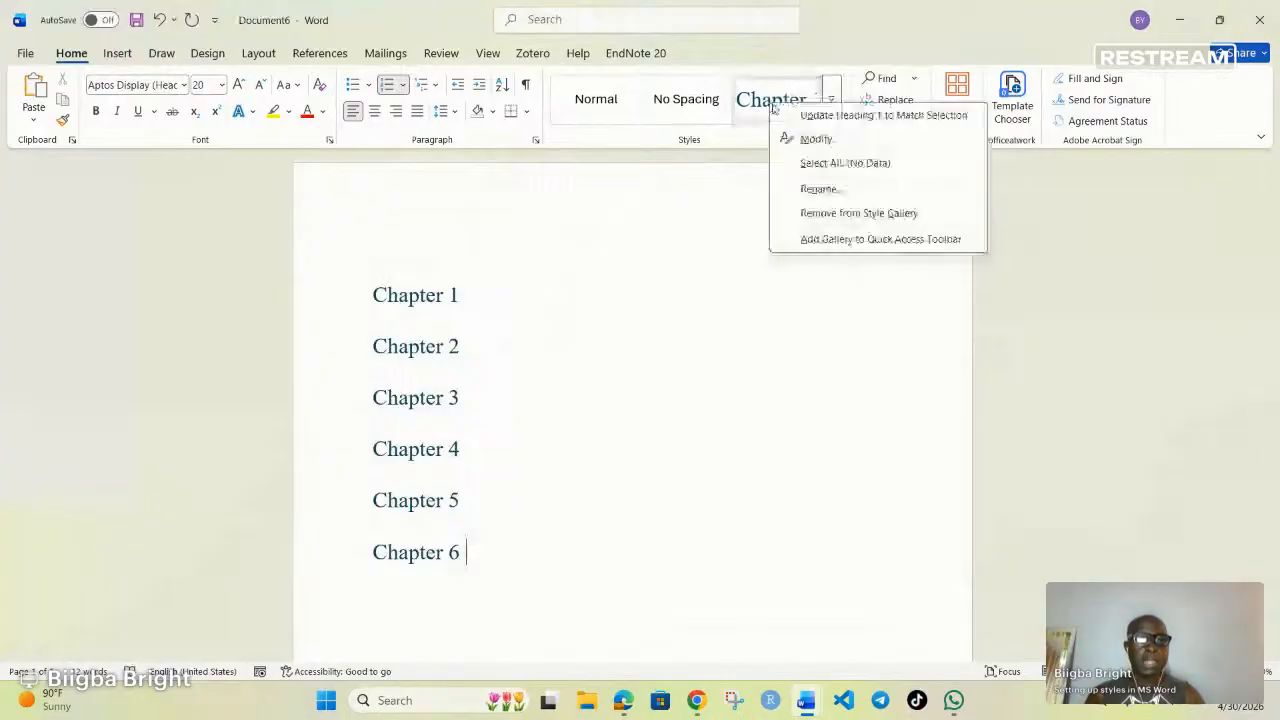
click(810, 139)
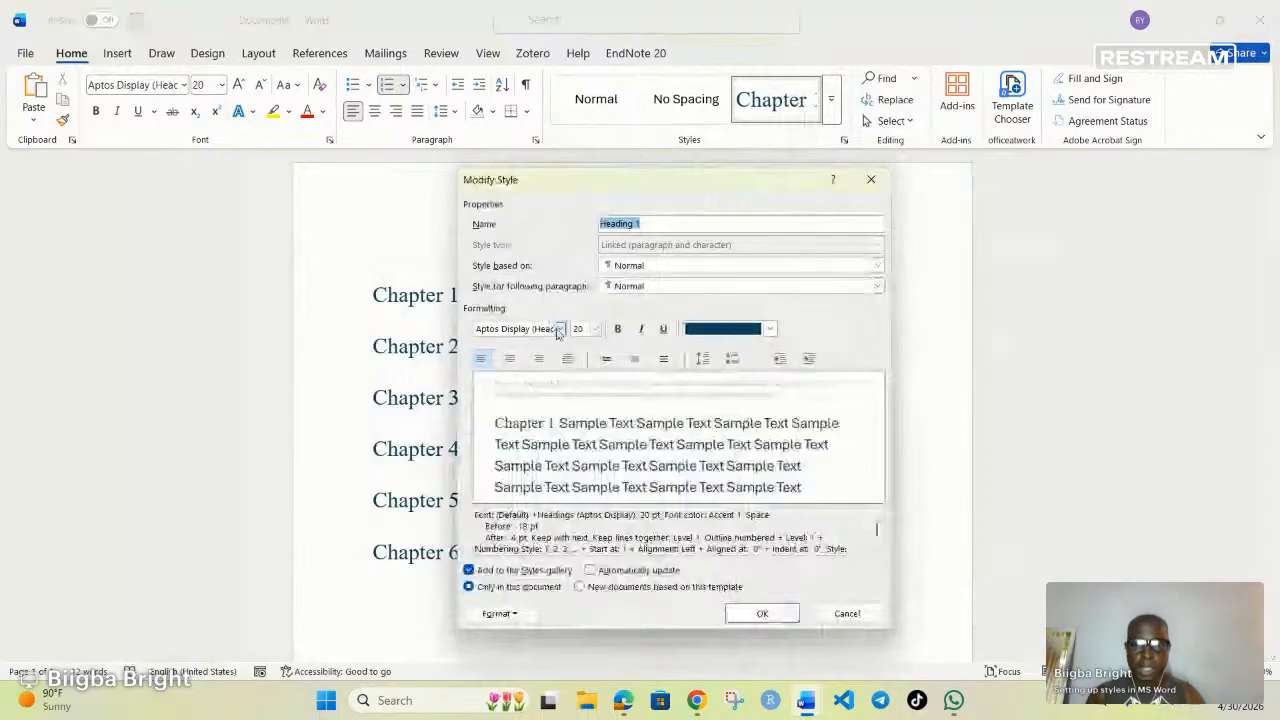
click(559, 331)
click(520, 415)
click(596, 329)
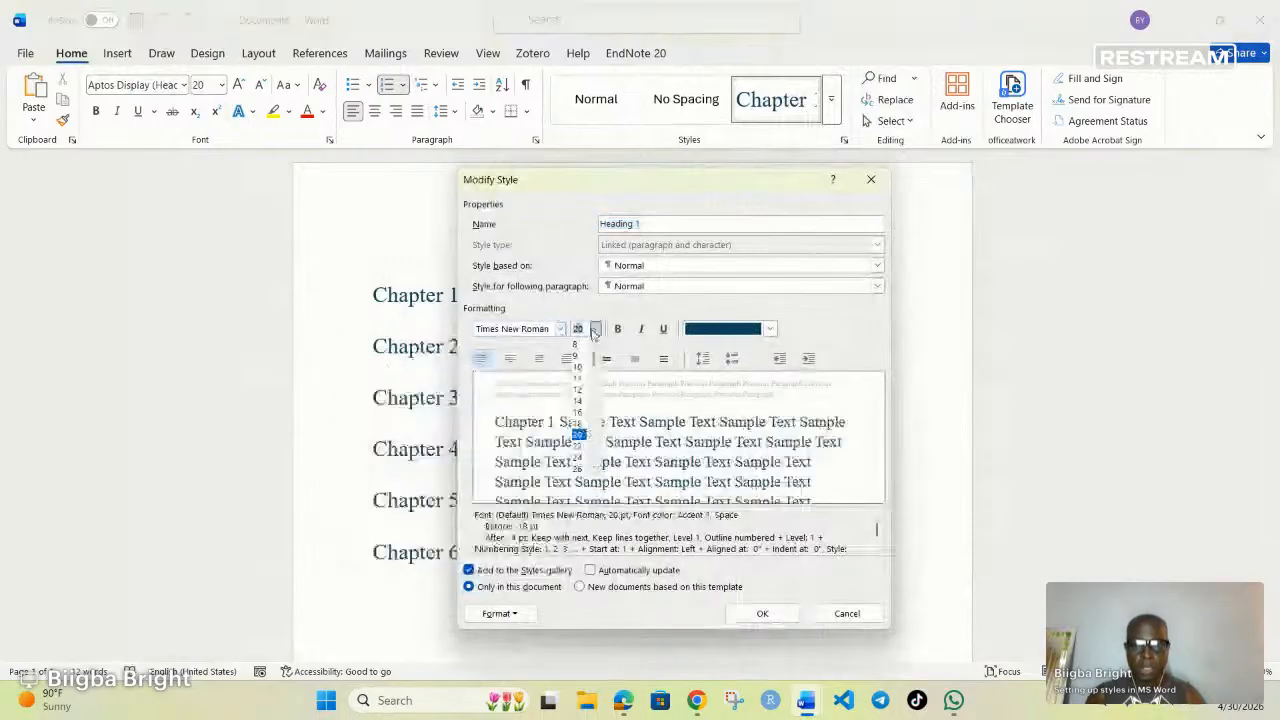
click(577, 400)
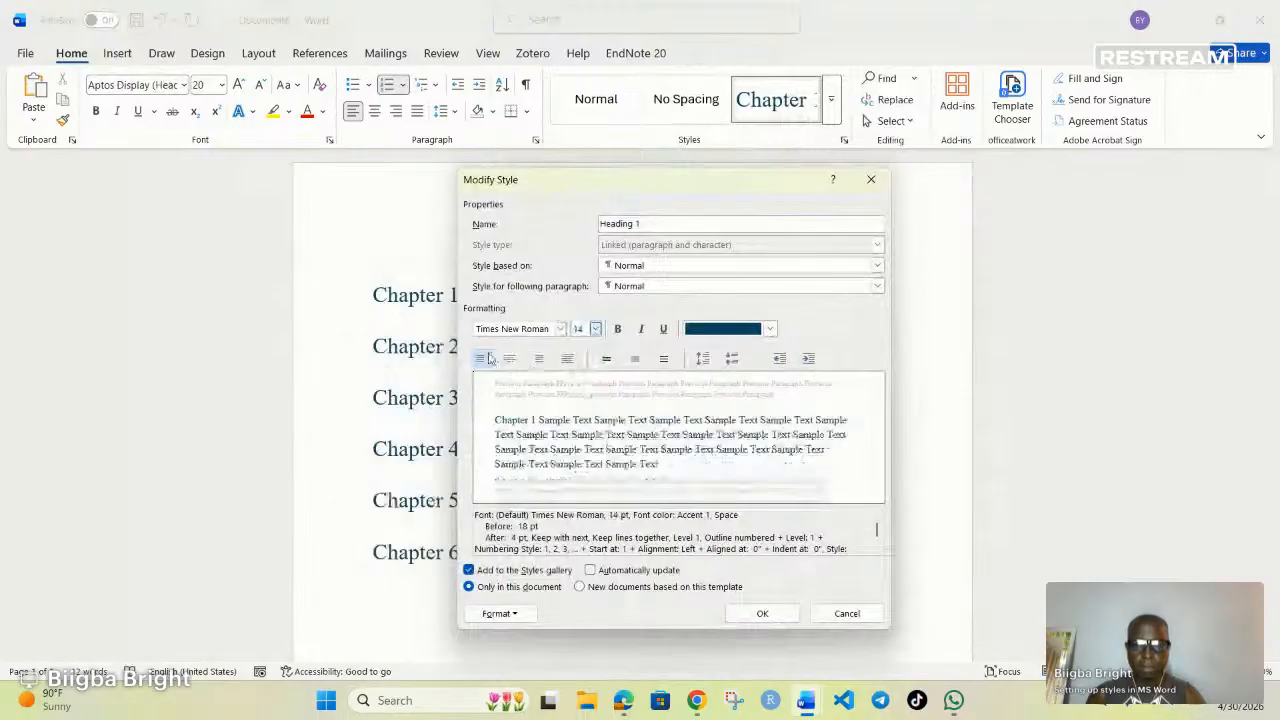
- Give Heading 1 centered alignment, Automatic font color and single line spacing, enable automatic updating, and apply the style changes
click(510, 359)
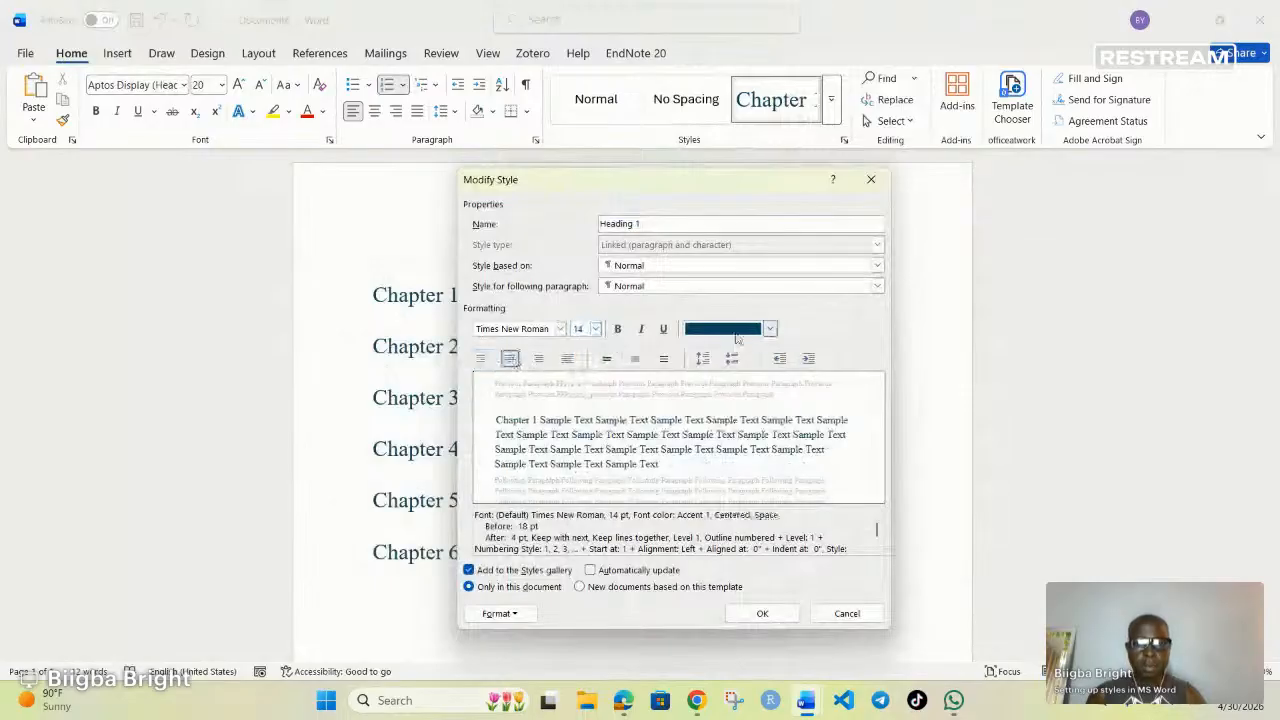
click(769, 329)
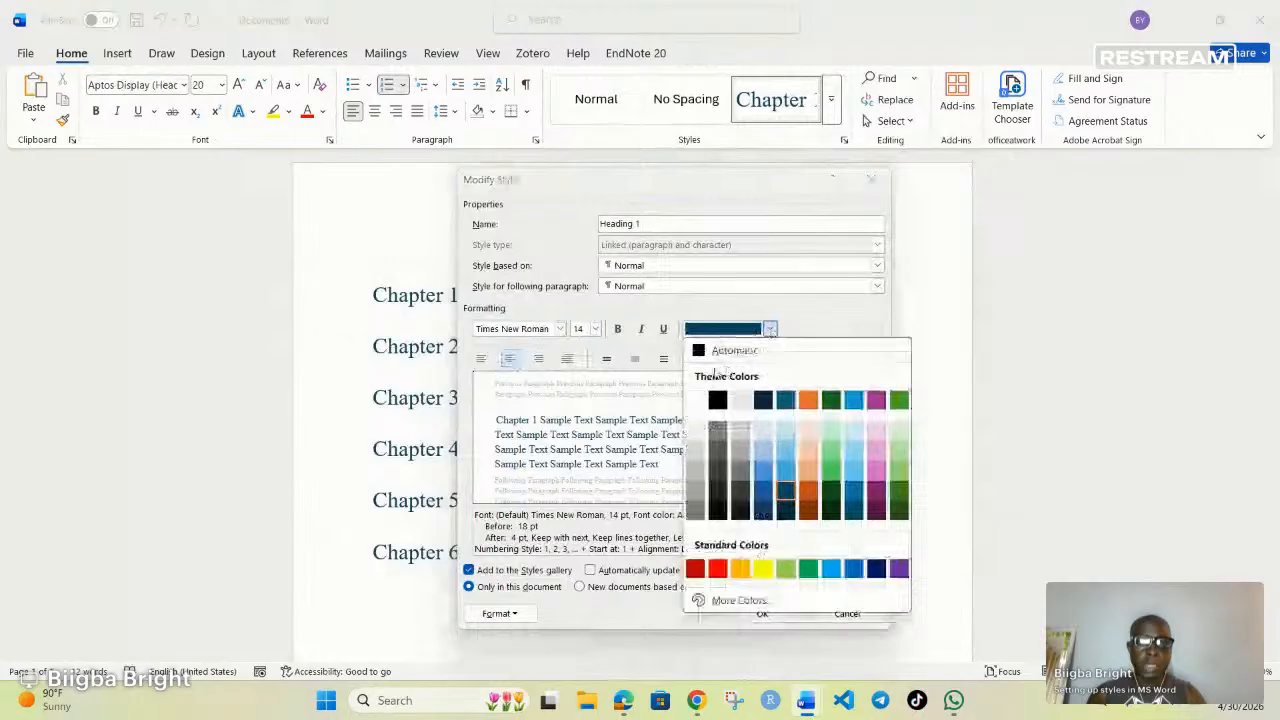
click(722, 350)
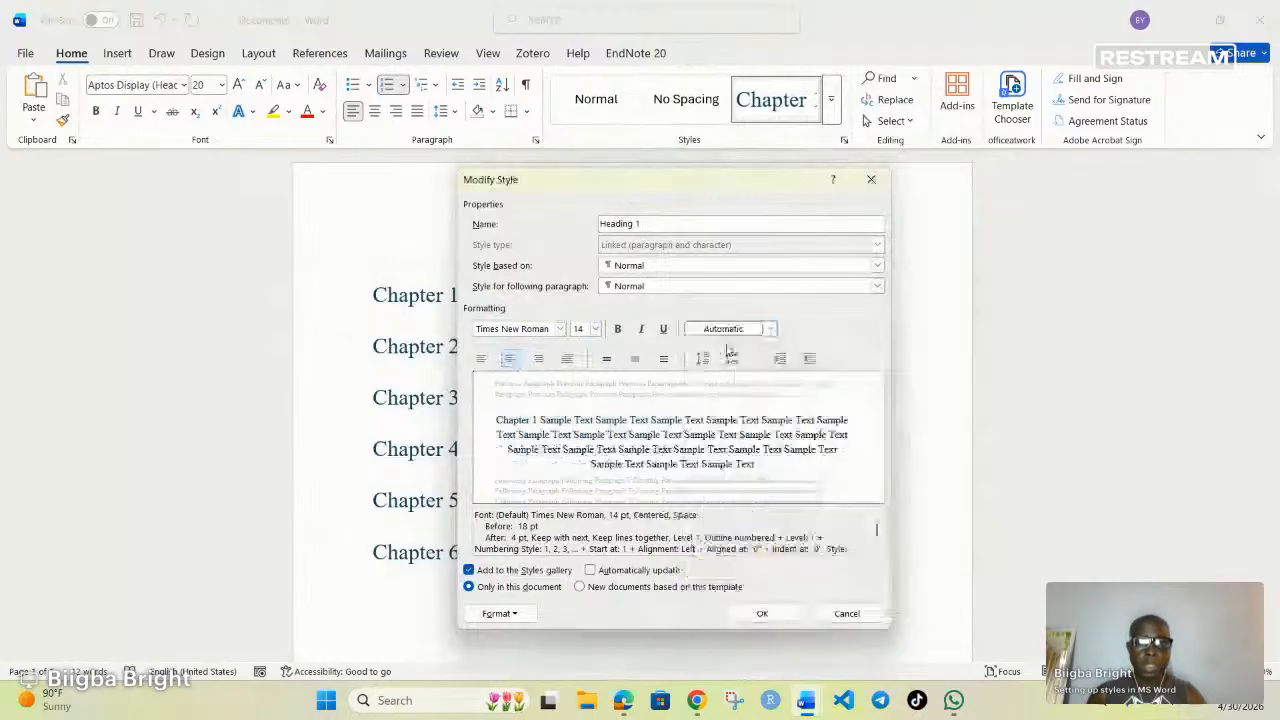
click(606, 358)
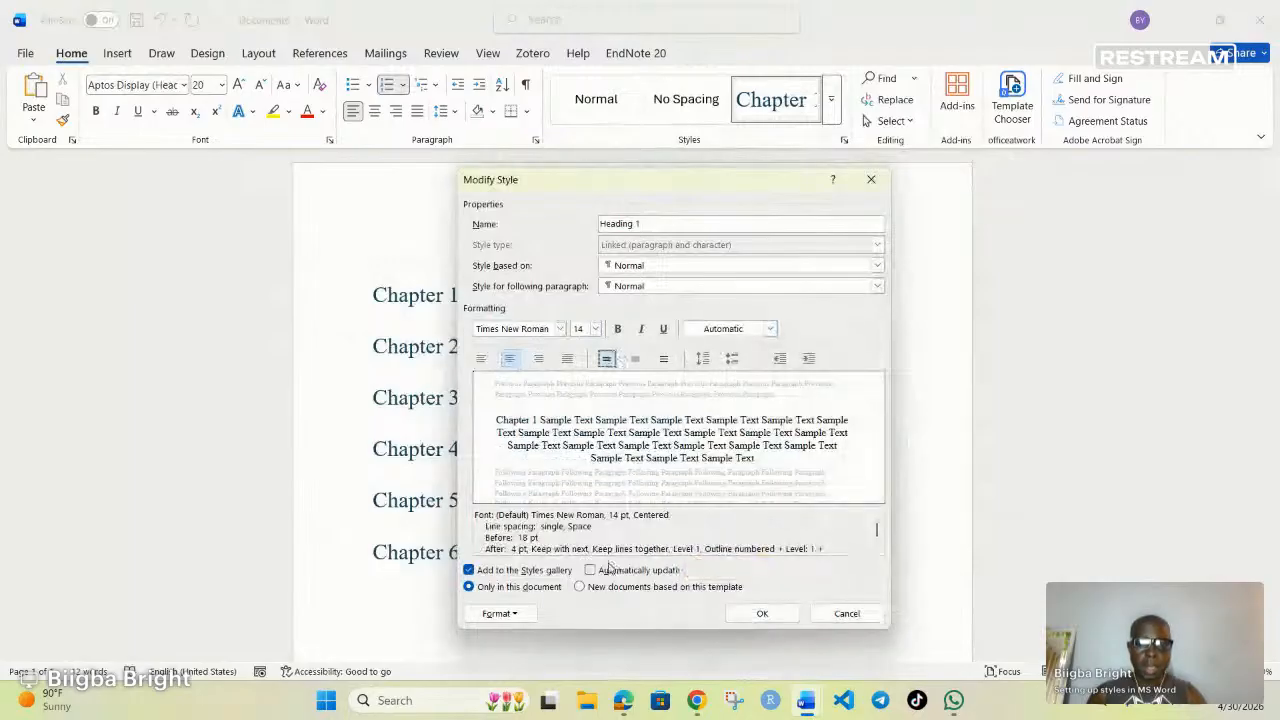
click(591, 570)
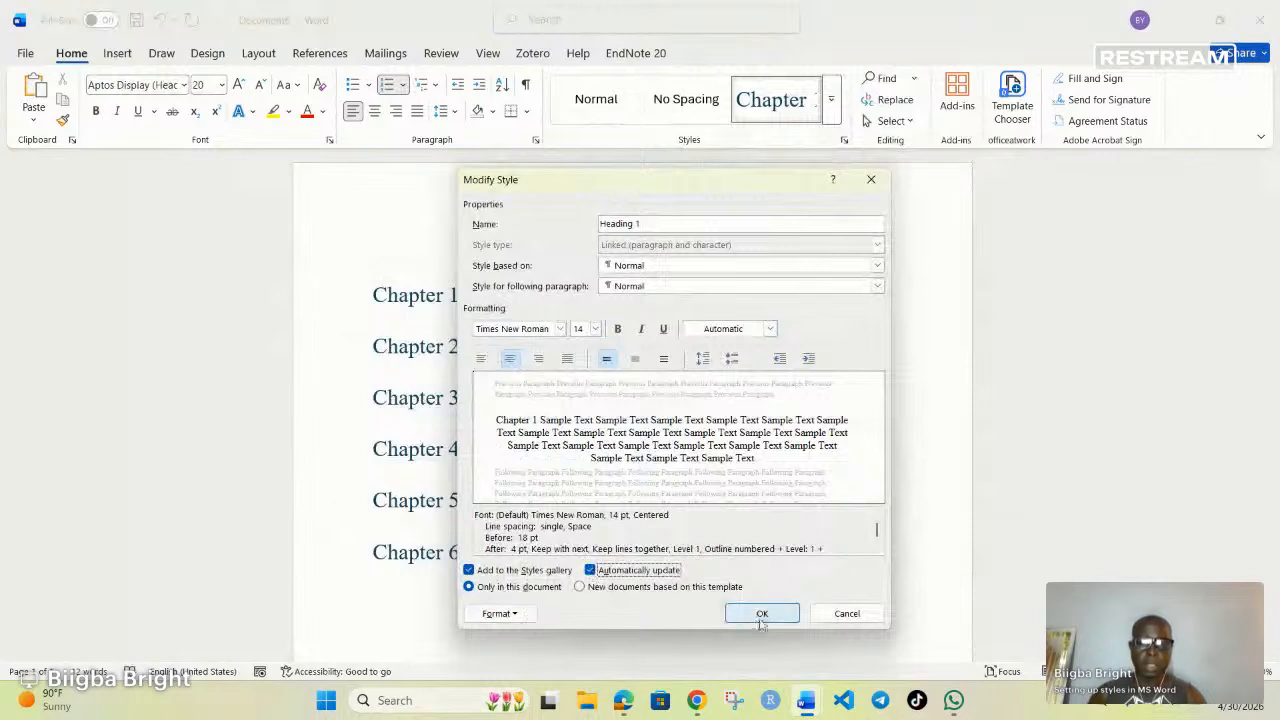
click(762, 614)
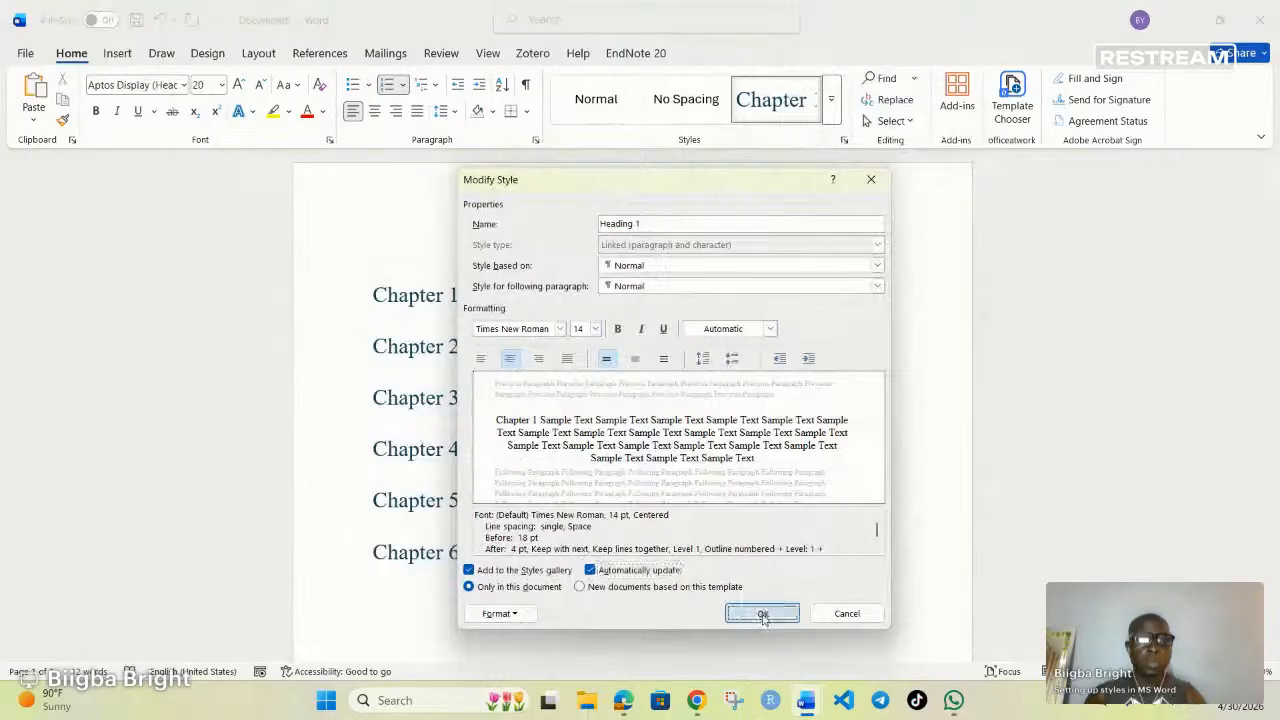
click(763, 614)
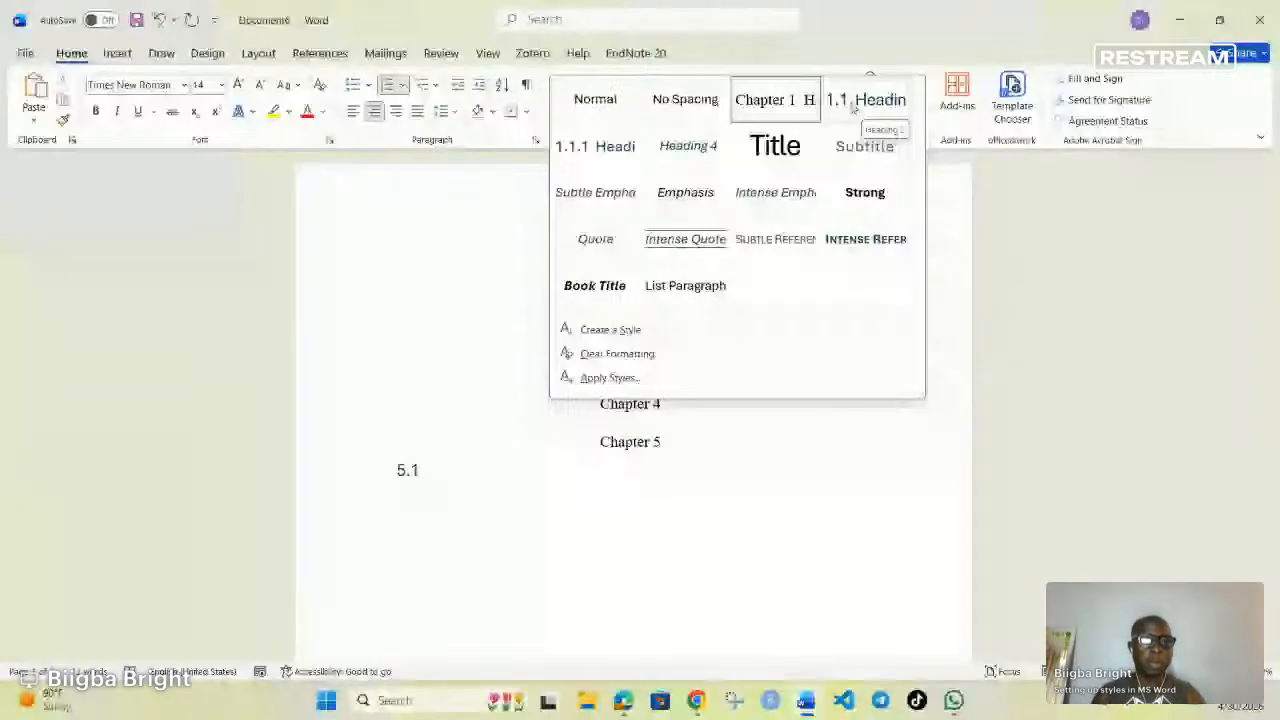
- Modify the Heading 2 style to use left-aligned Times New Roman at 12 pt
right_click(853, 108)
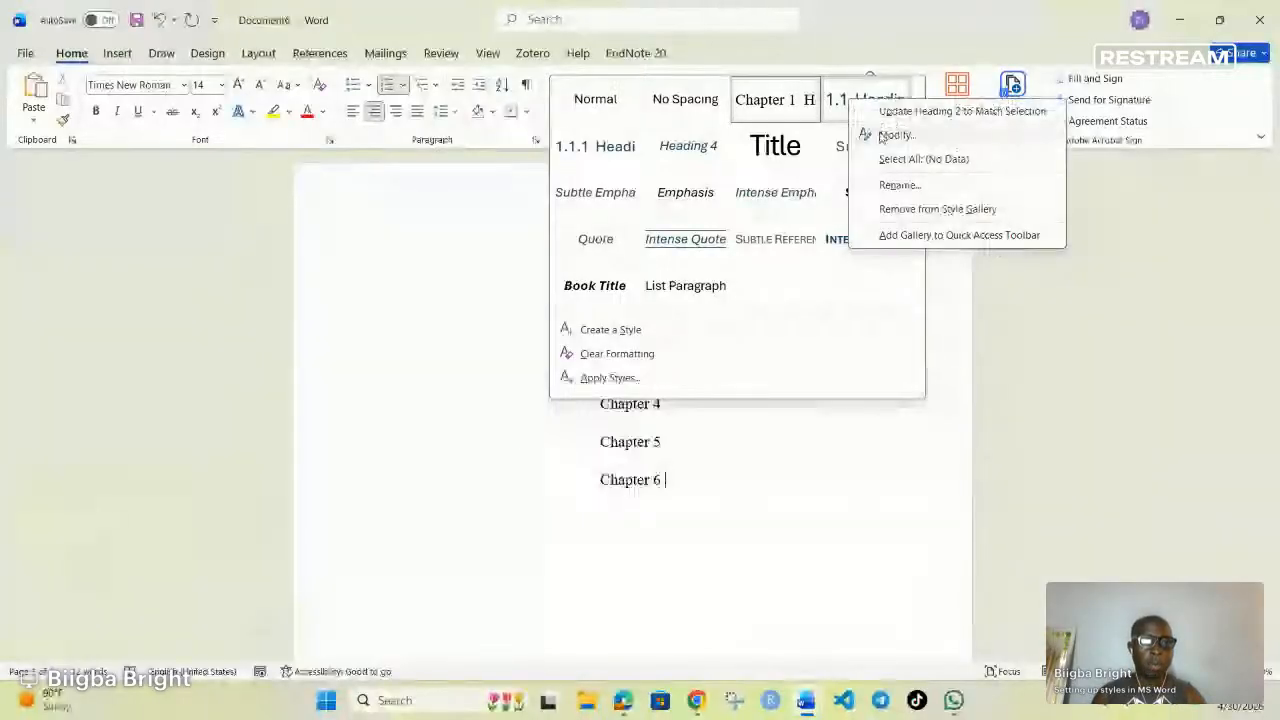
click(882, 135)
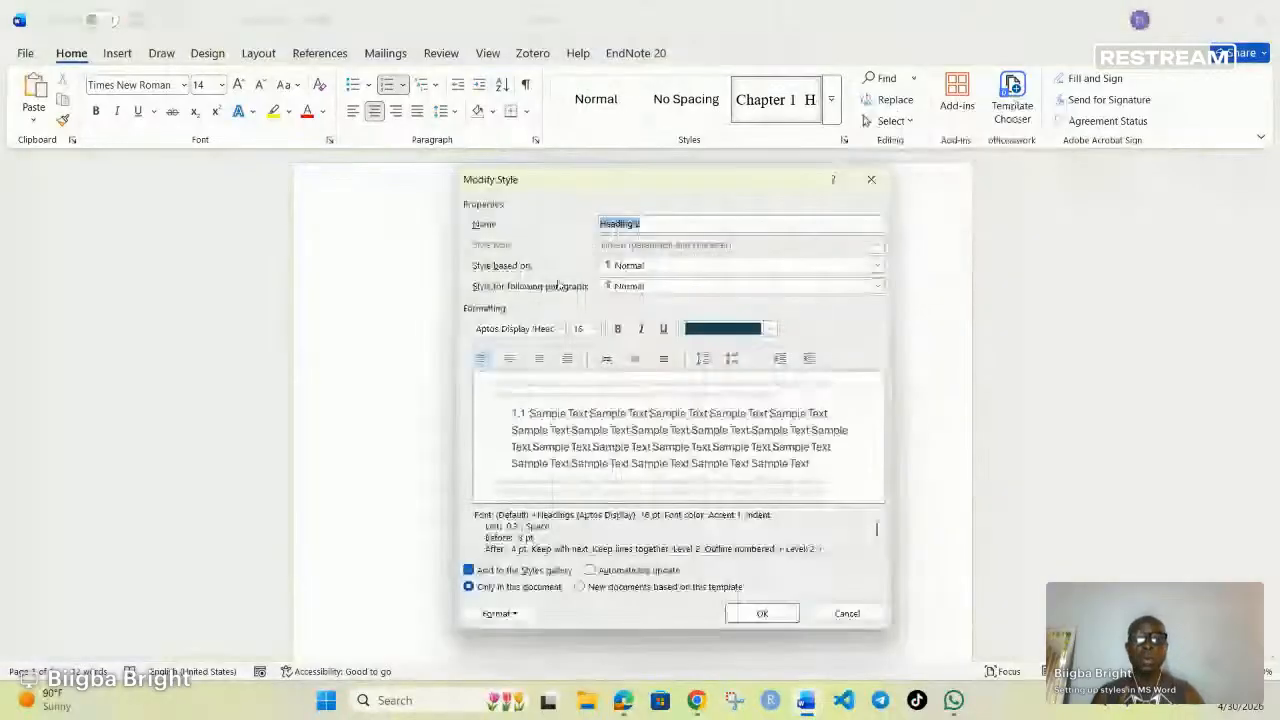
click(560, 328)
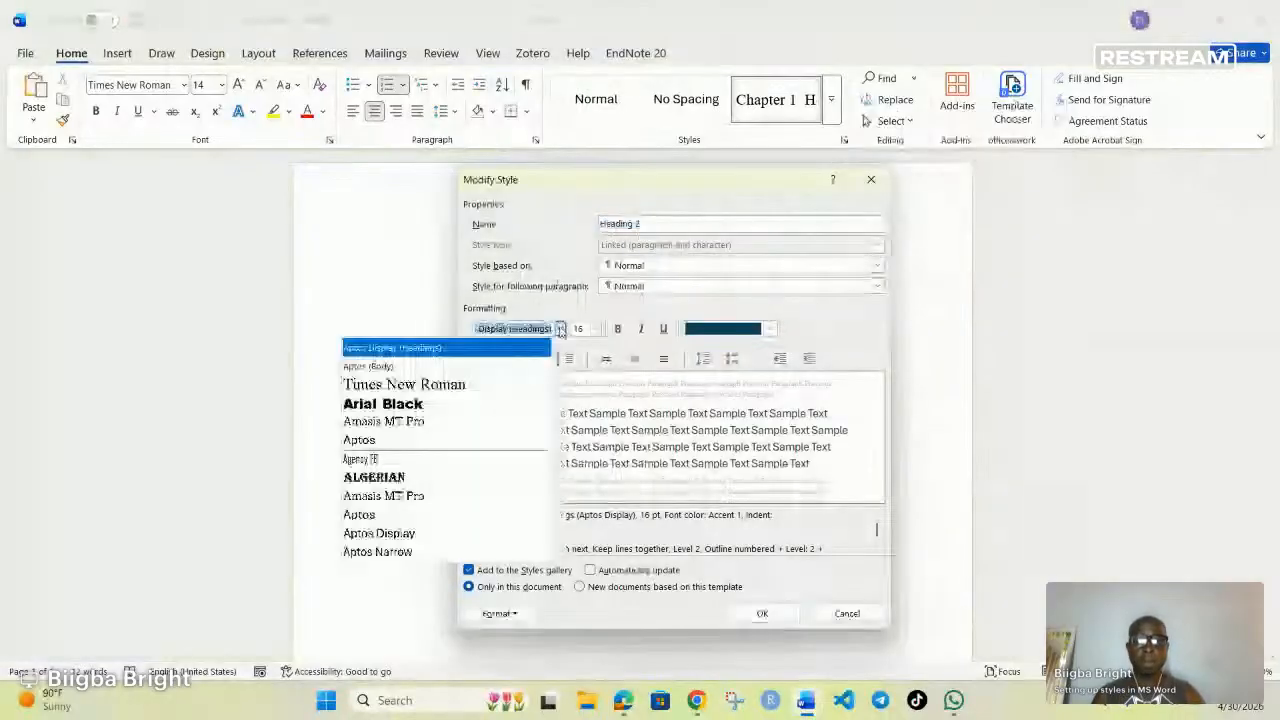
click(428, 386)
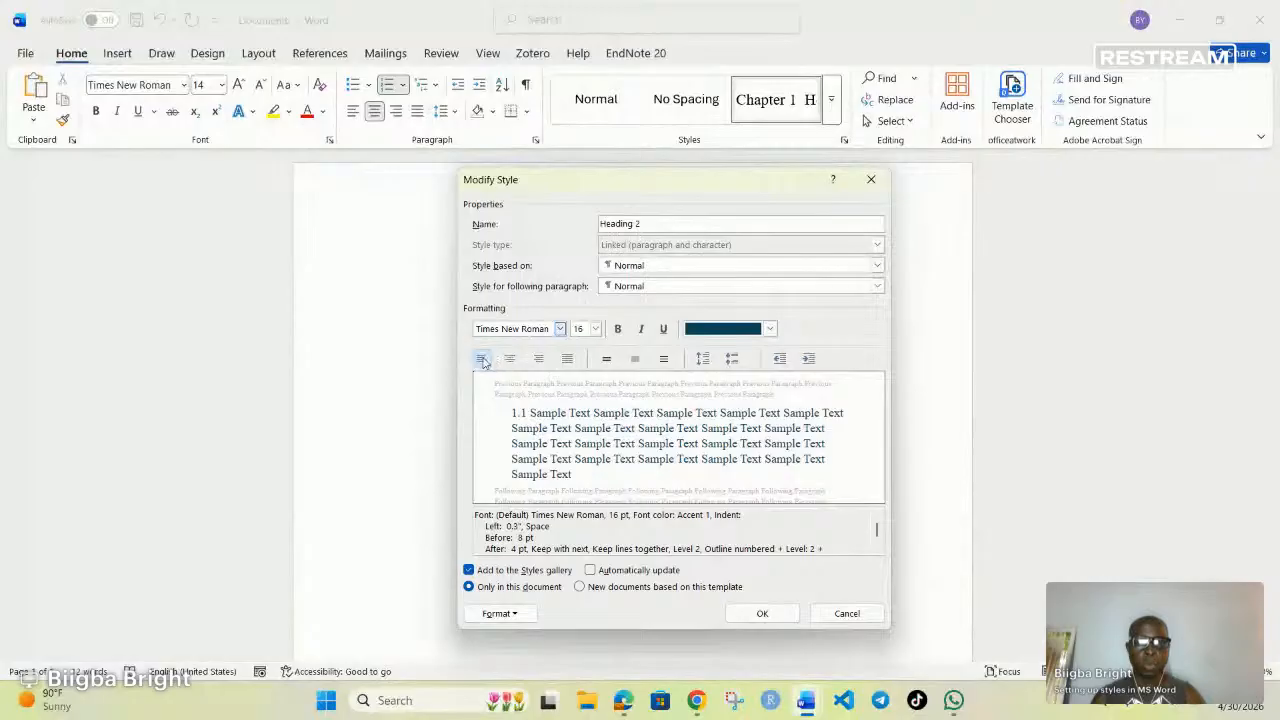
click(482, 359)
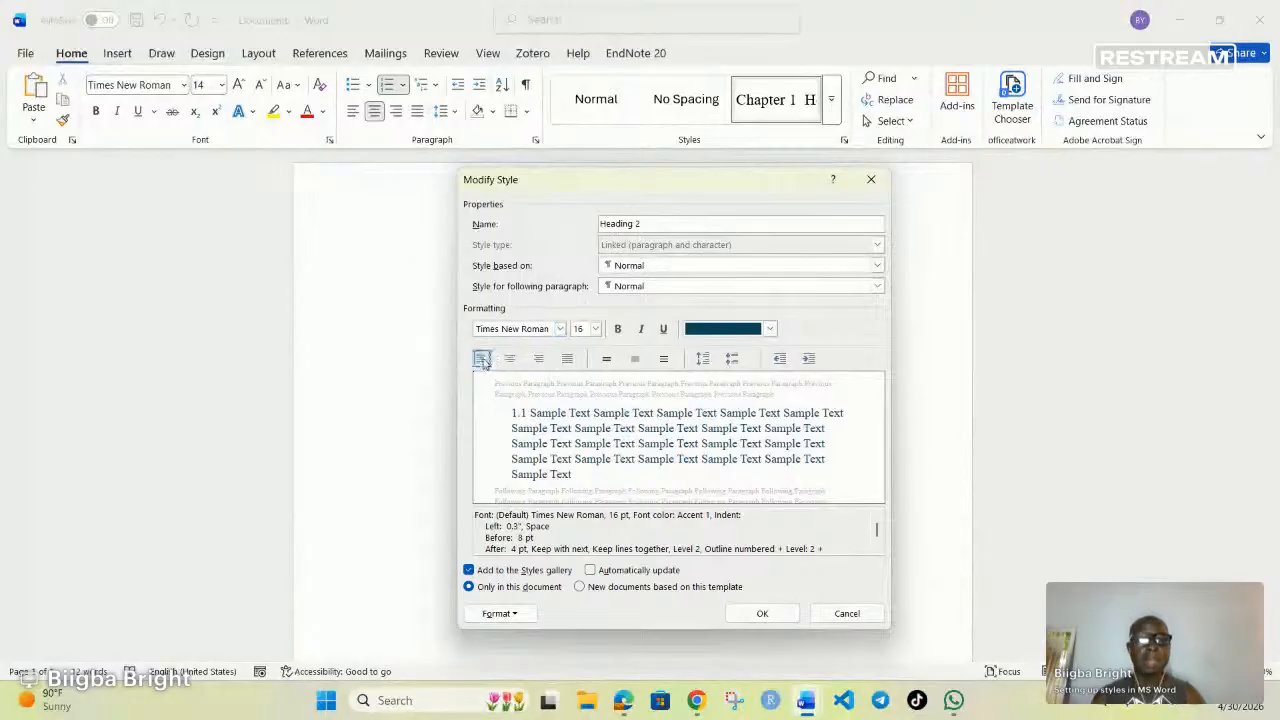
click(595, 329)
click(578, 390)
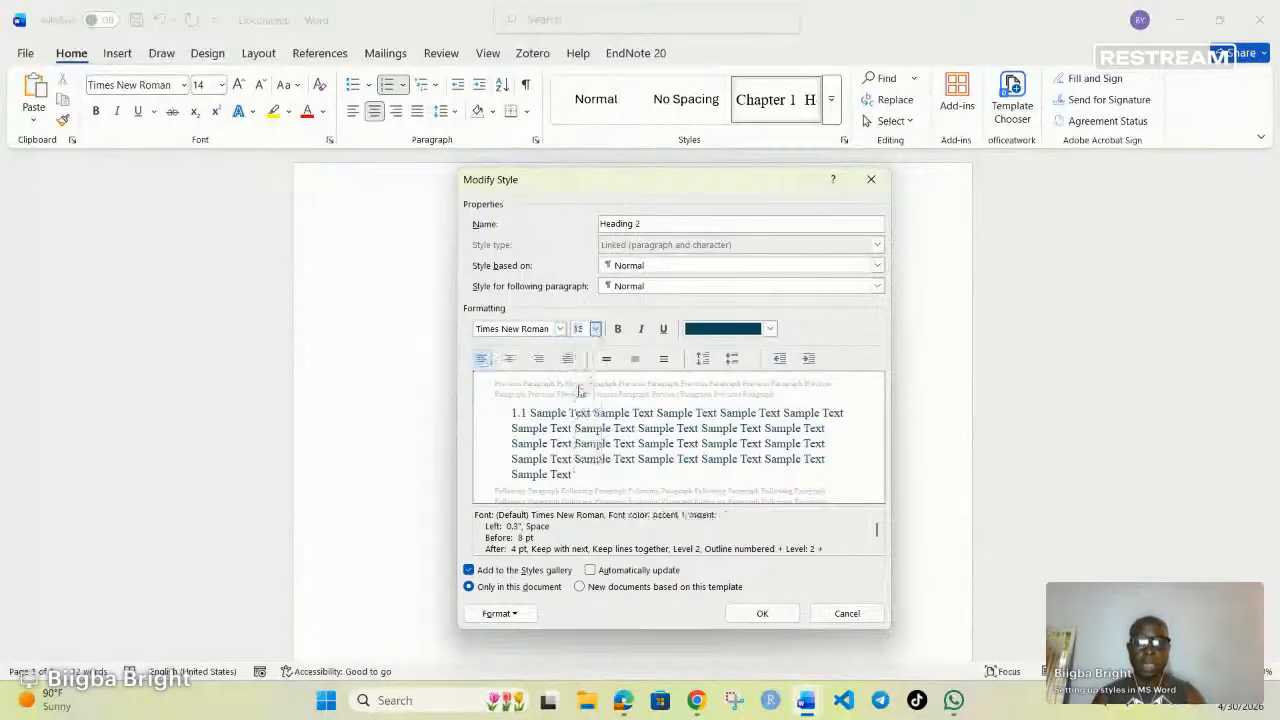
- Give Heading 2 the Automatic font color and single line spacing, enable automatic updating, and apply the style changes
click(770, 330)
click(727, 349)
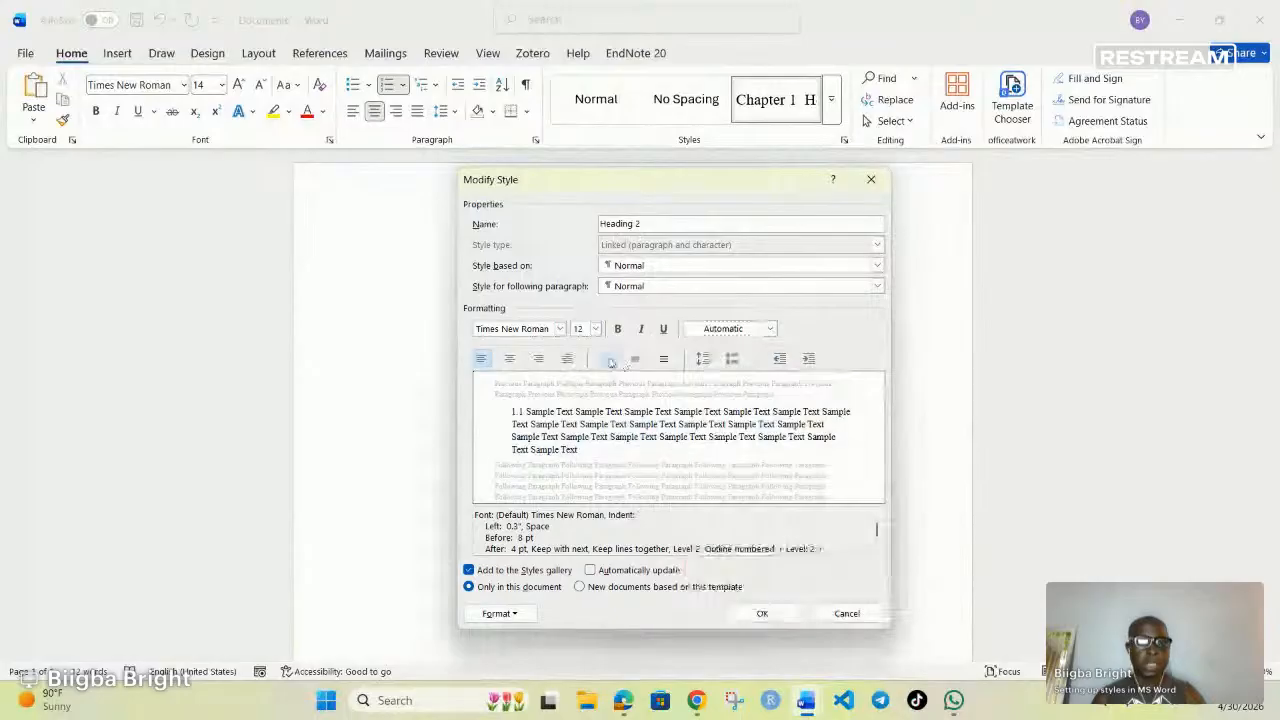
click(607, 358)
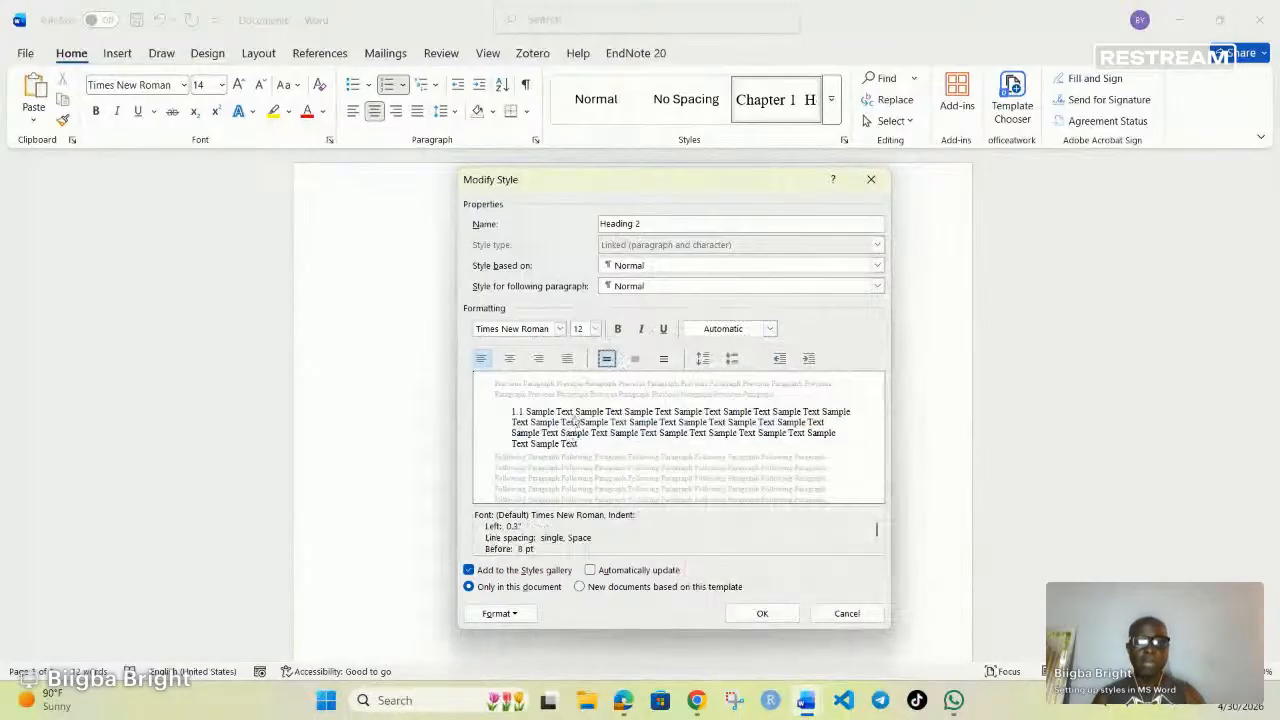
click(590, 570)
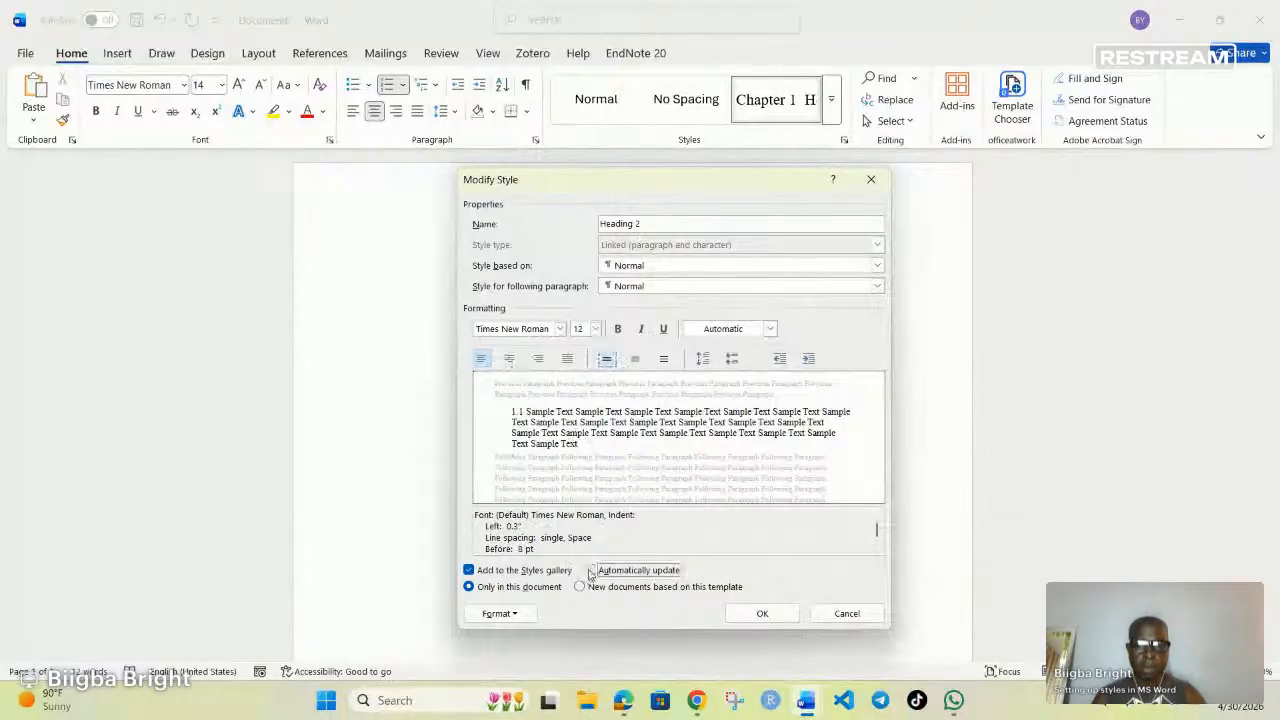
click(760, 614)
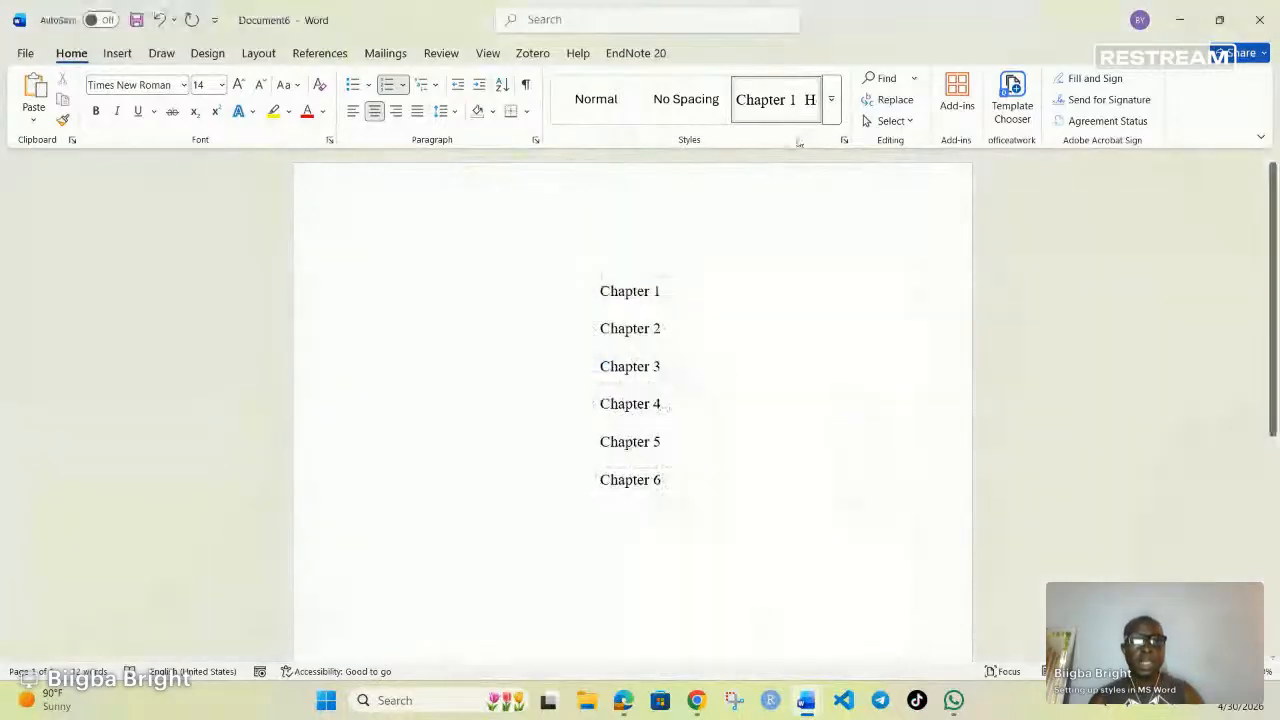
- Modify the Heading 3 style to use Times New Roman at 12 pt
click(831, 112)
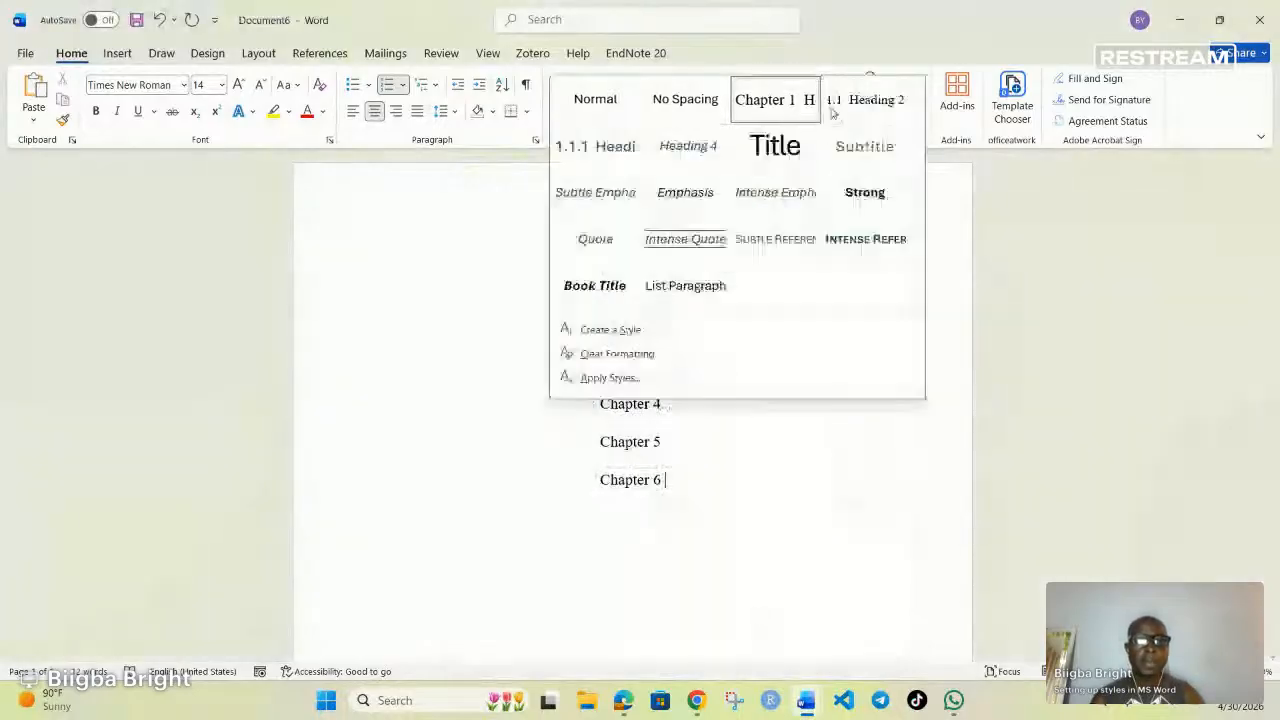
right_click(610, 148)
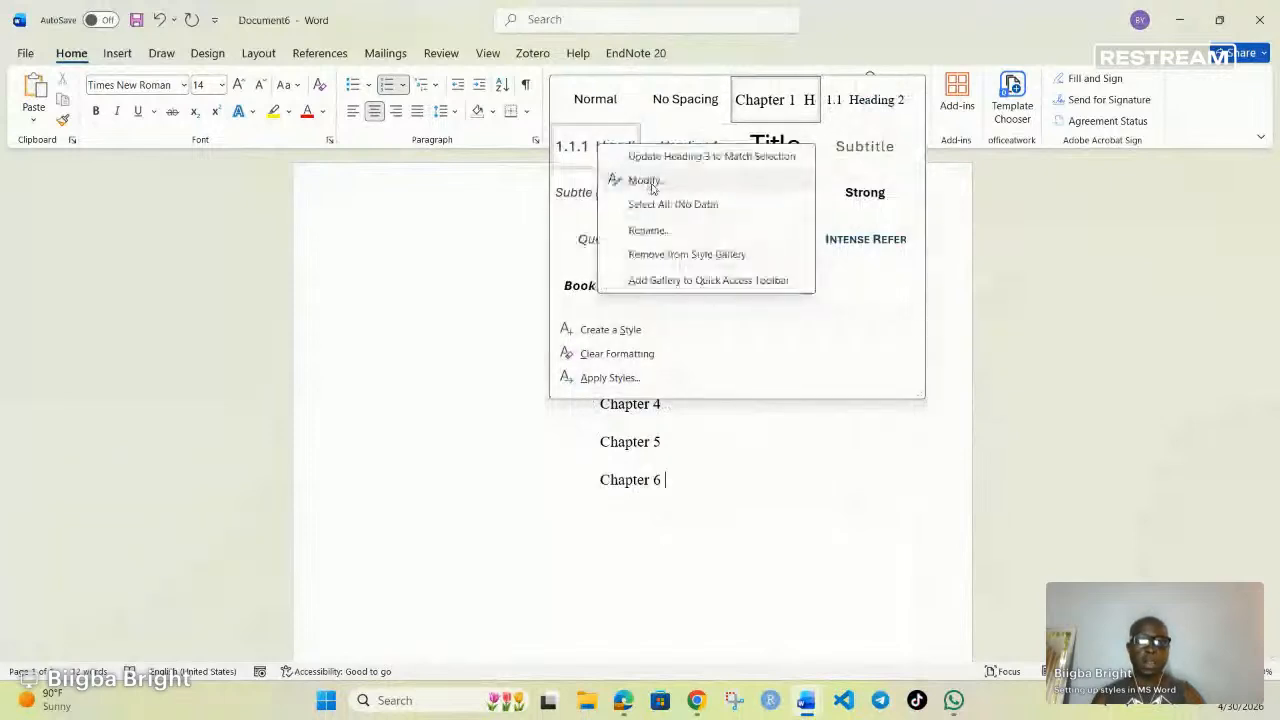
click(645, 181)
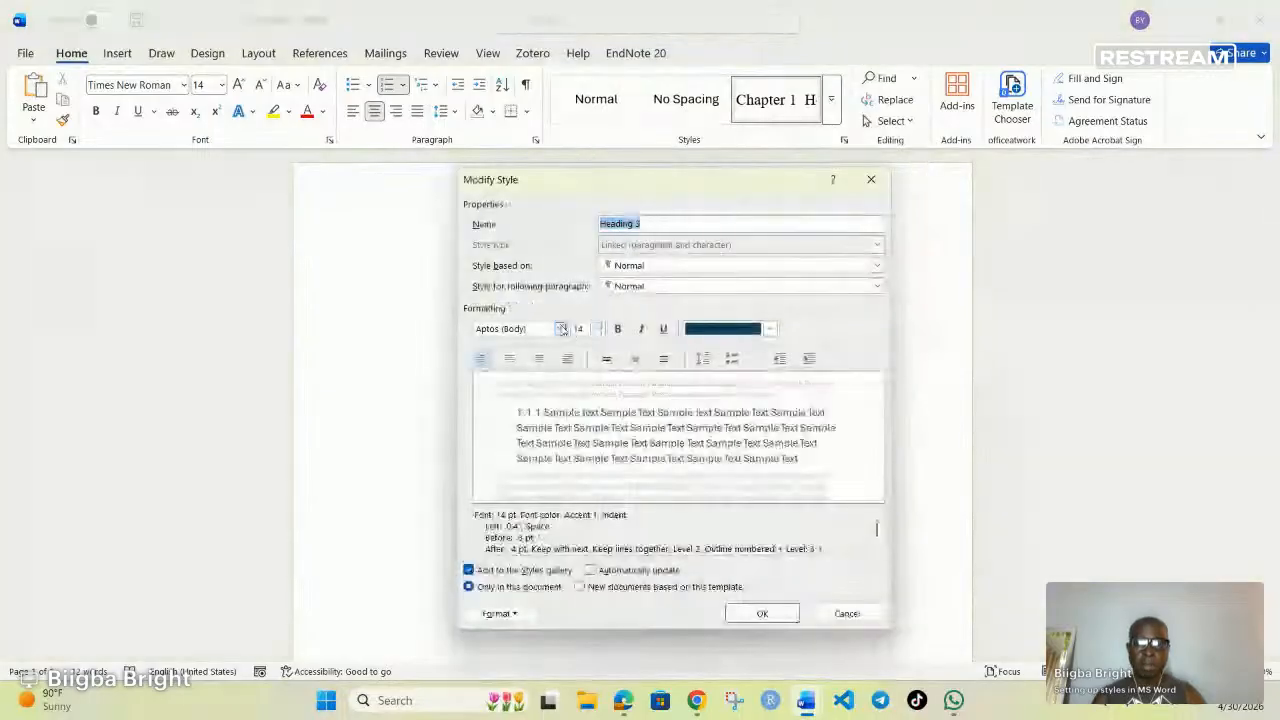
click(595, 329)
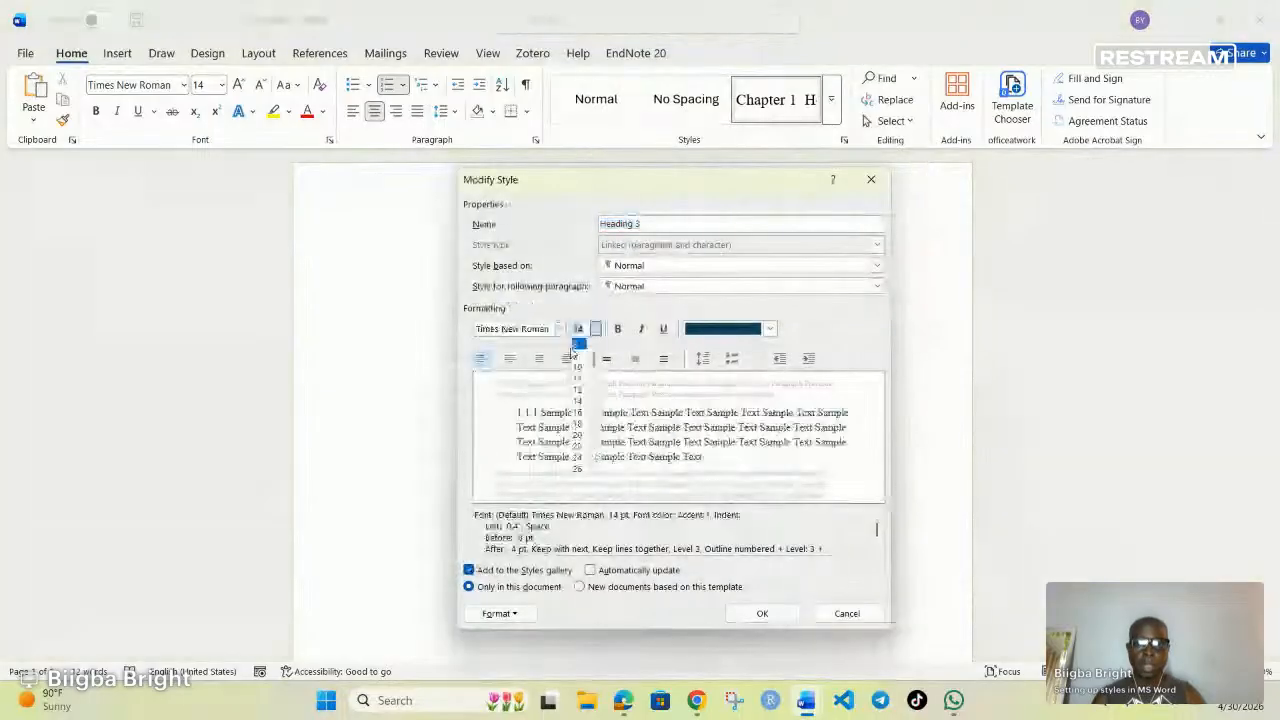
click(577, 389)
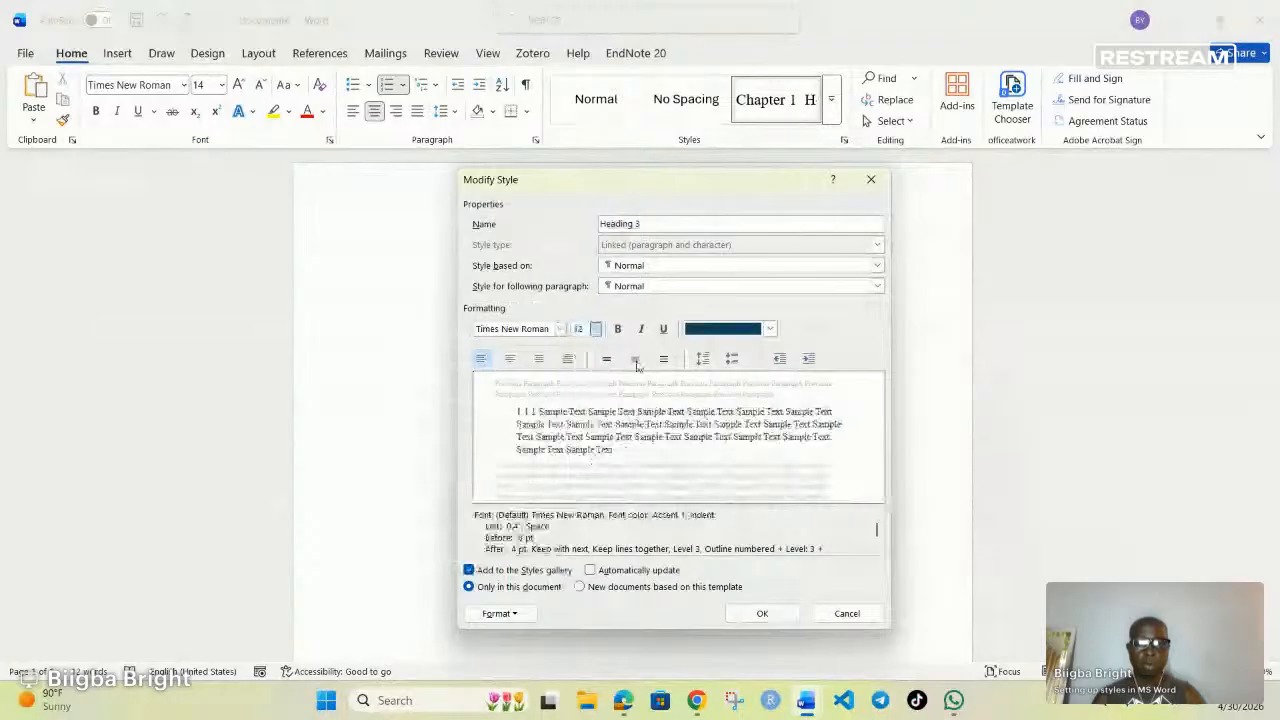
- Give Heading 3 the Automatic font color and single line spacing, enable automatic updating, and apply the style changes
click(762, 330)
click(745, 350)
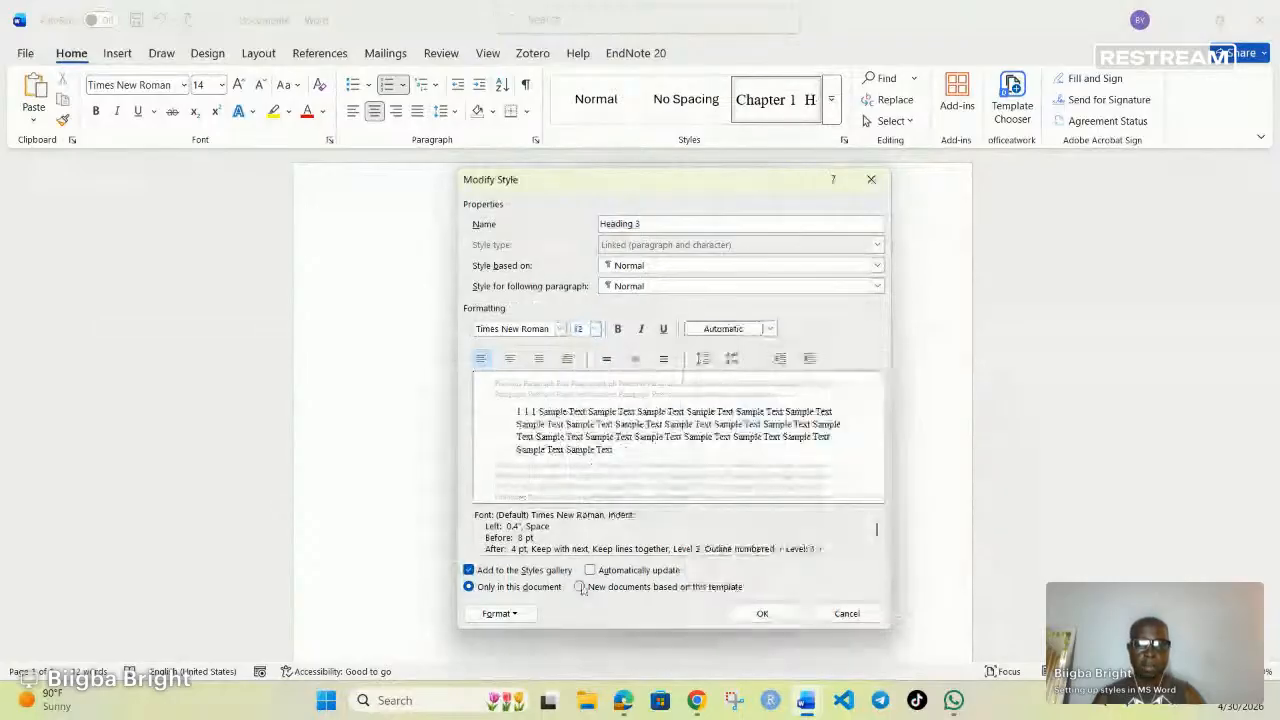
click(600, 571)
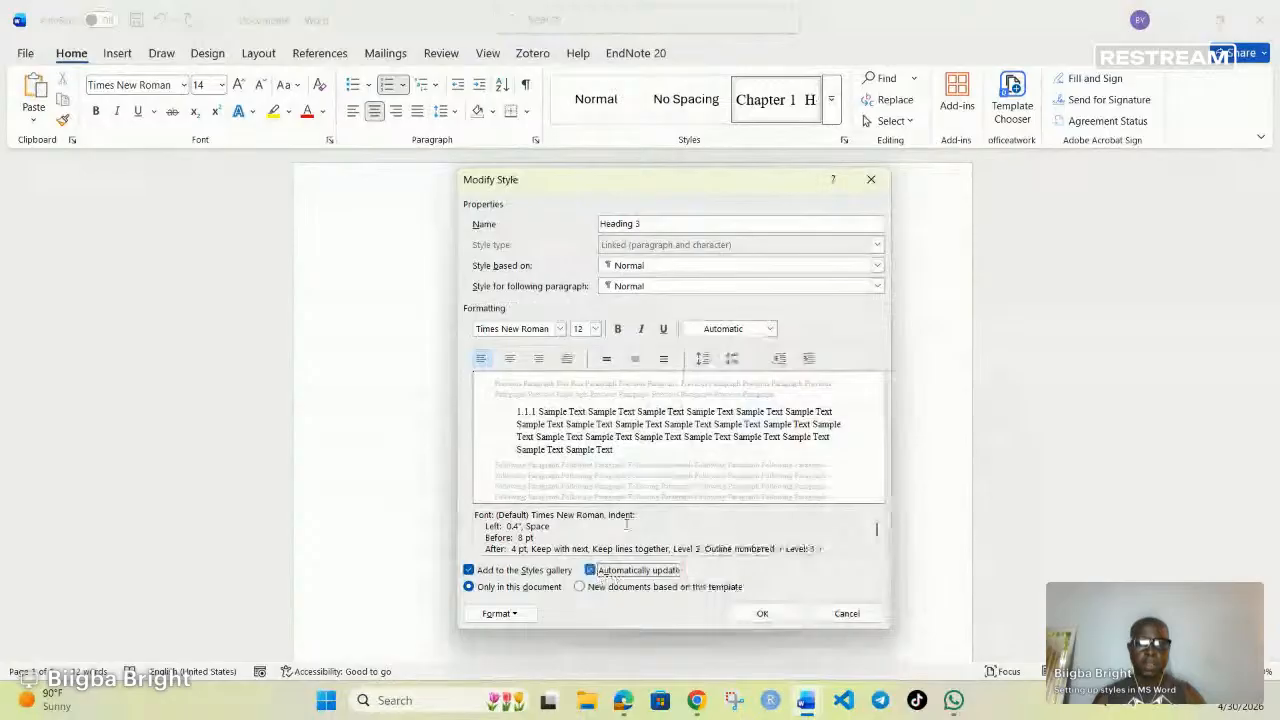
click(605, 359)
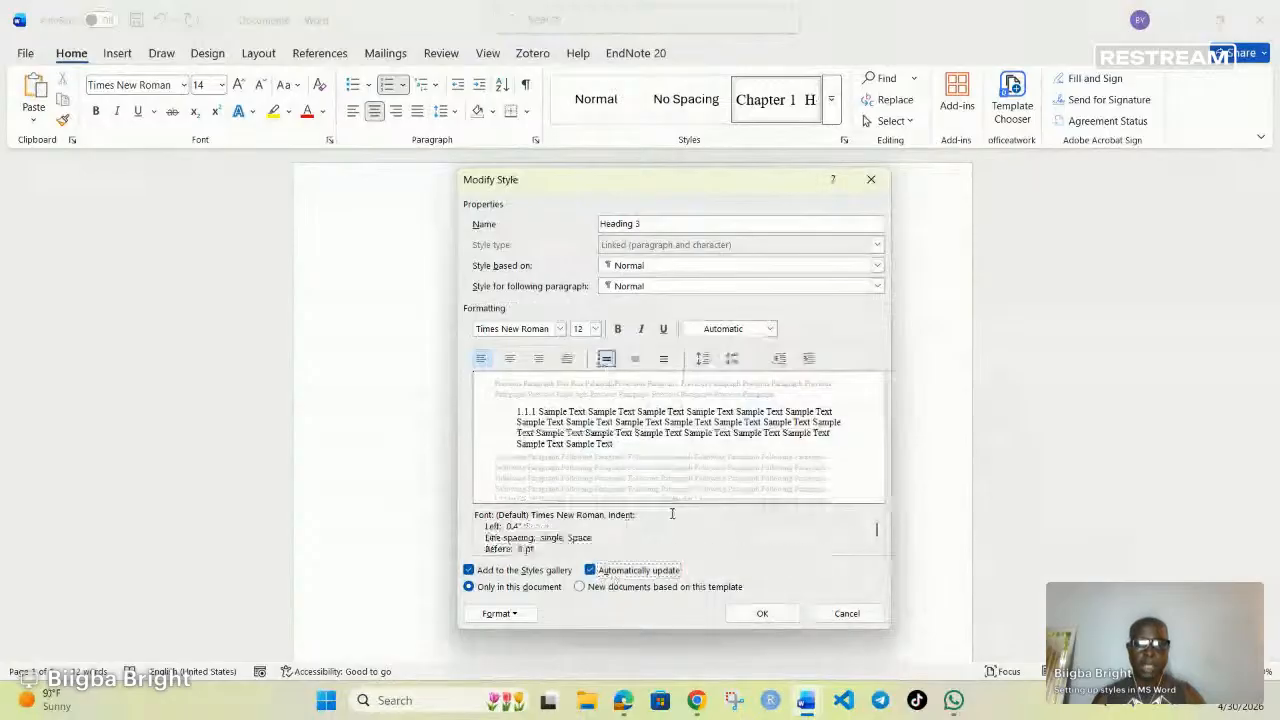
click(761, 614)
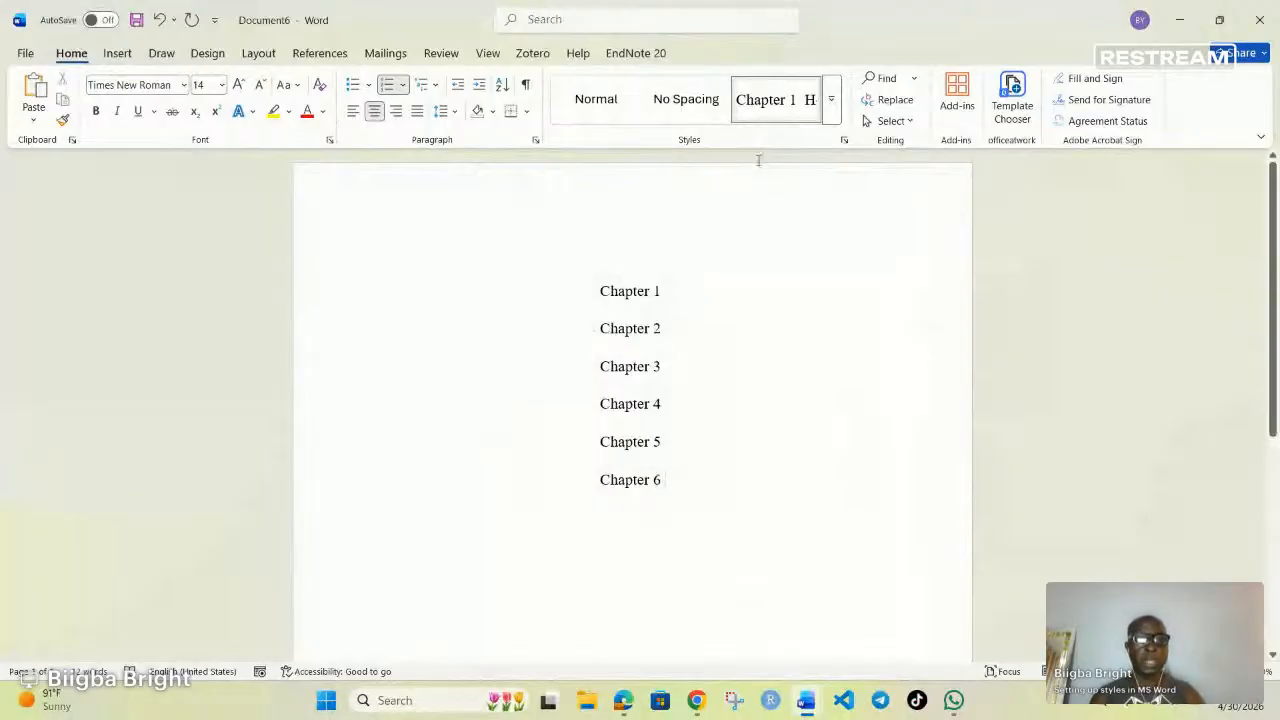
- Modify the Heading 1 style so the chapter headings use bold text
right_click(779, 108)
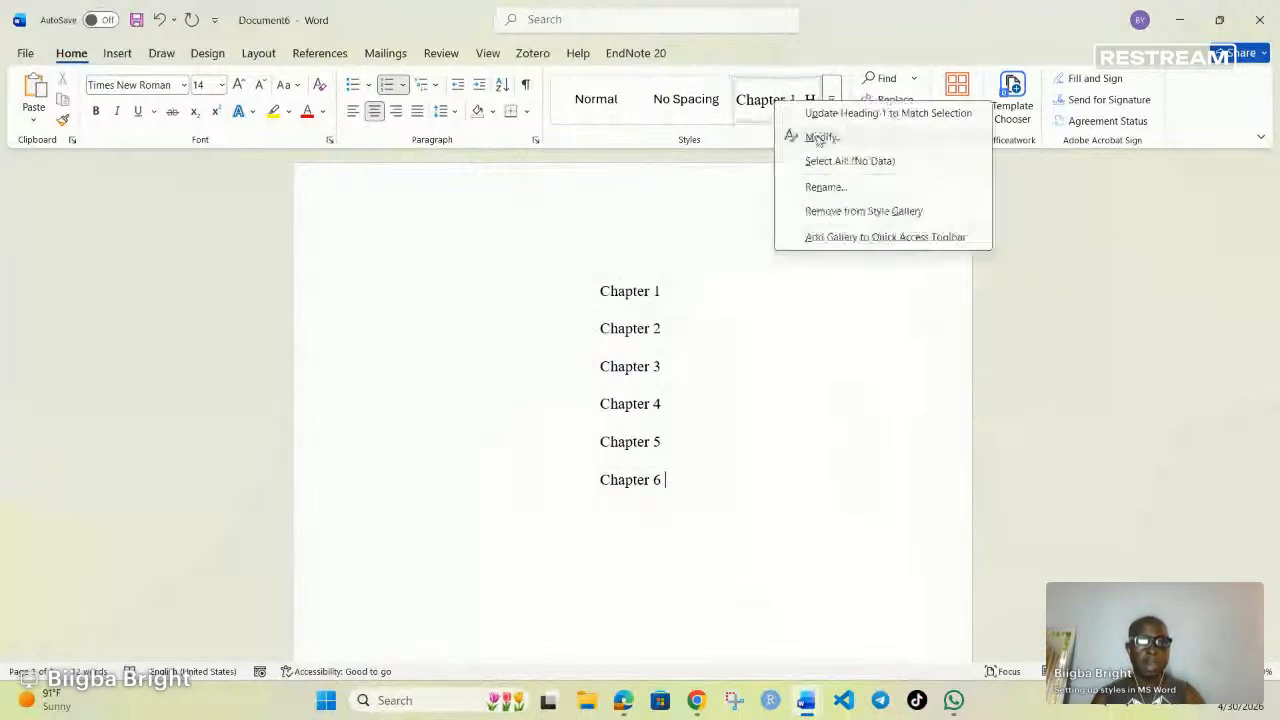
click(819, 137)
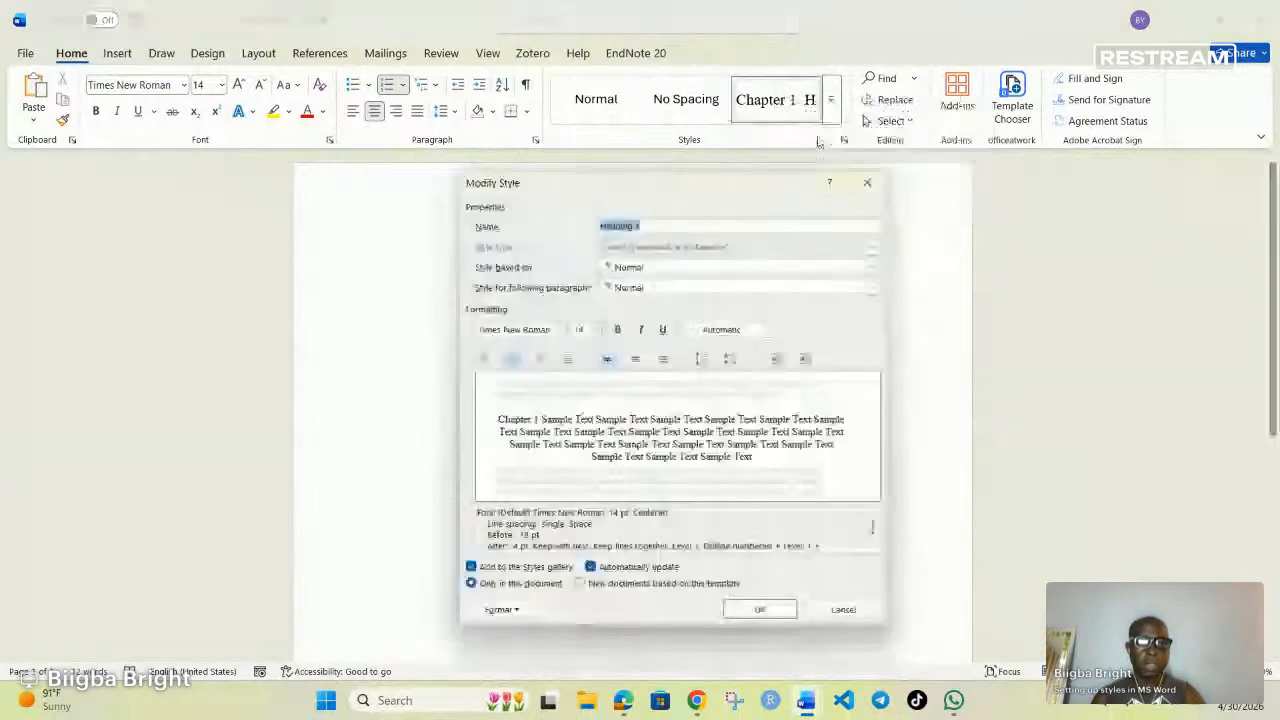
click(617, 331)
click(759, 612)
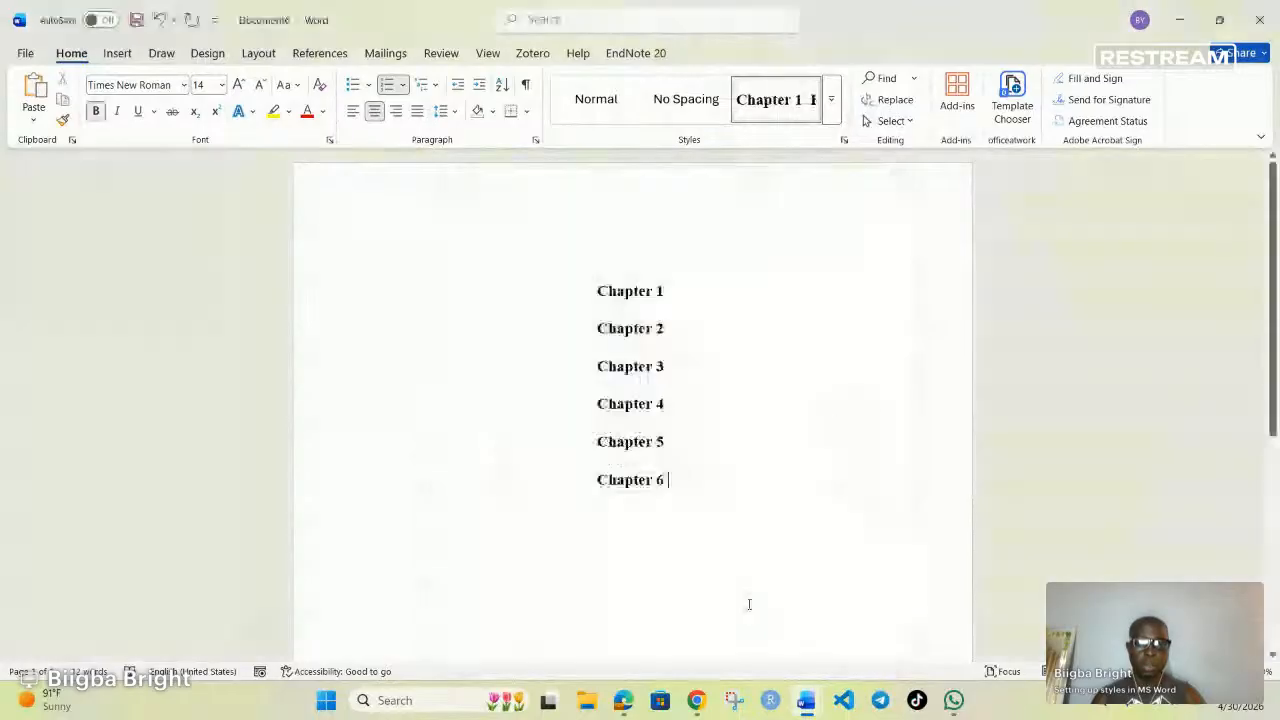
- Below the Chapter 1 heading, add three separate lines reading "Introduction", "Problem statement" and "Research Question"
click(676, 290)
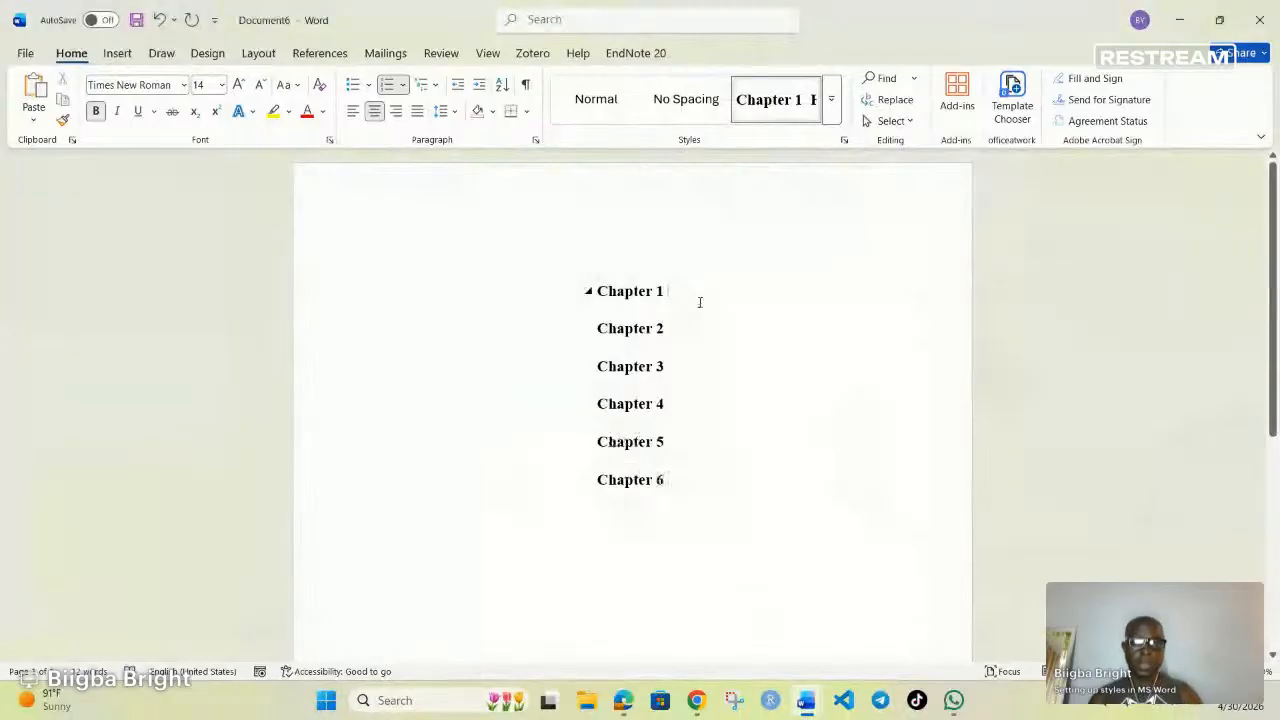
key(Return)
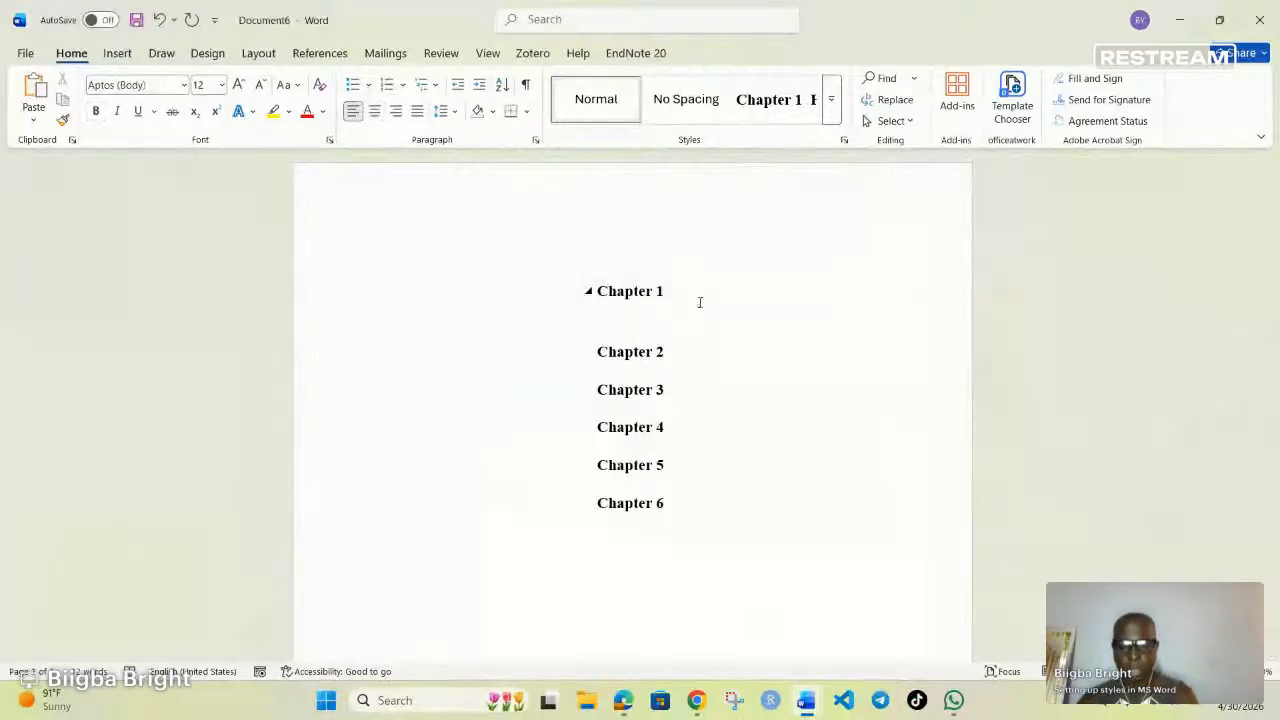
text(Introduction)
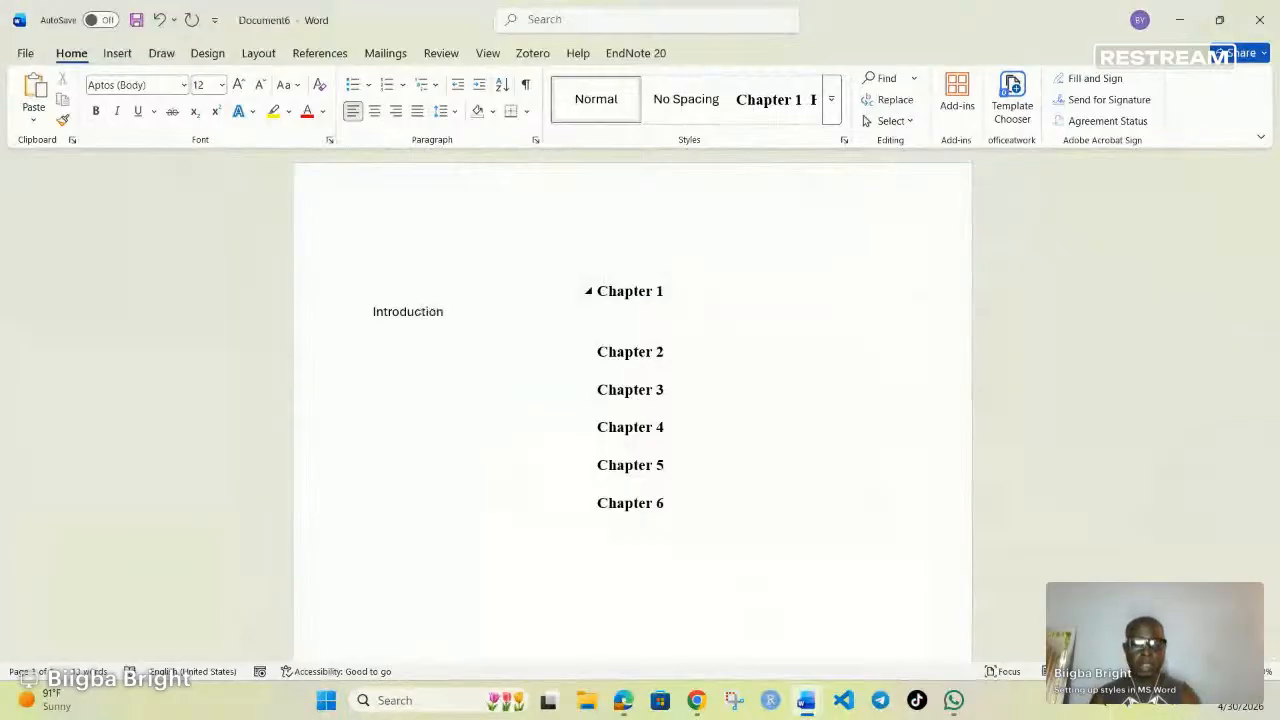
key(Return)
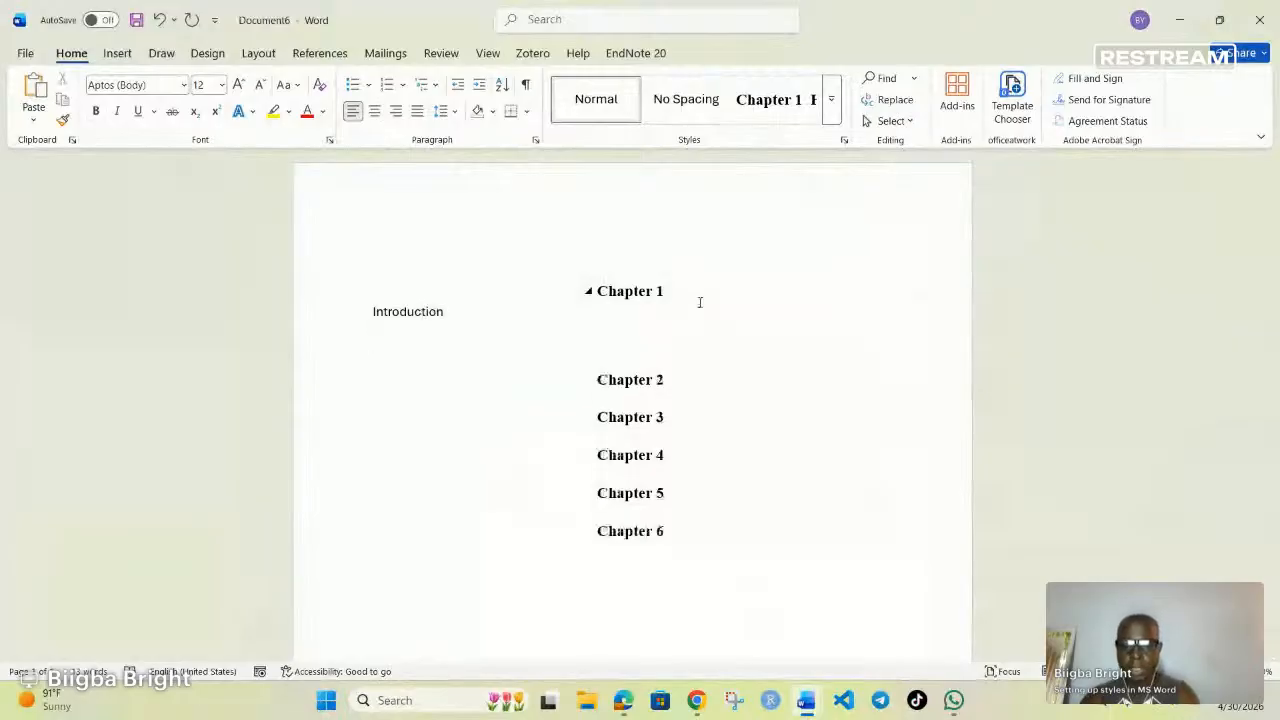
text(Proble)
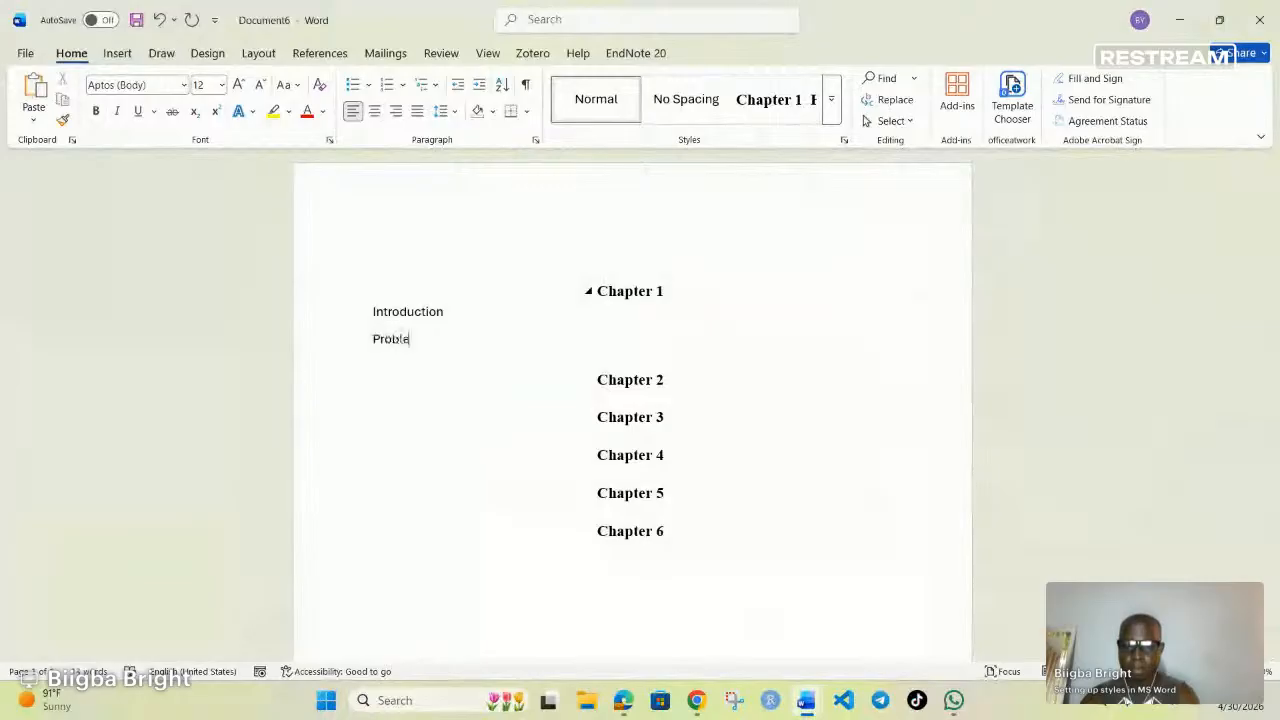
text(m statement)
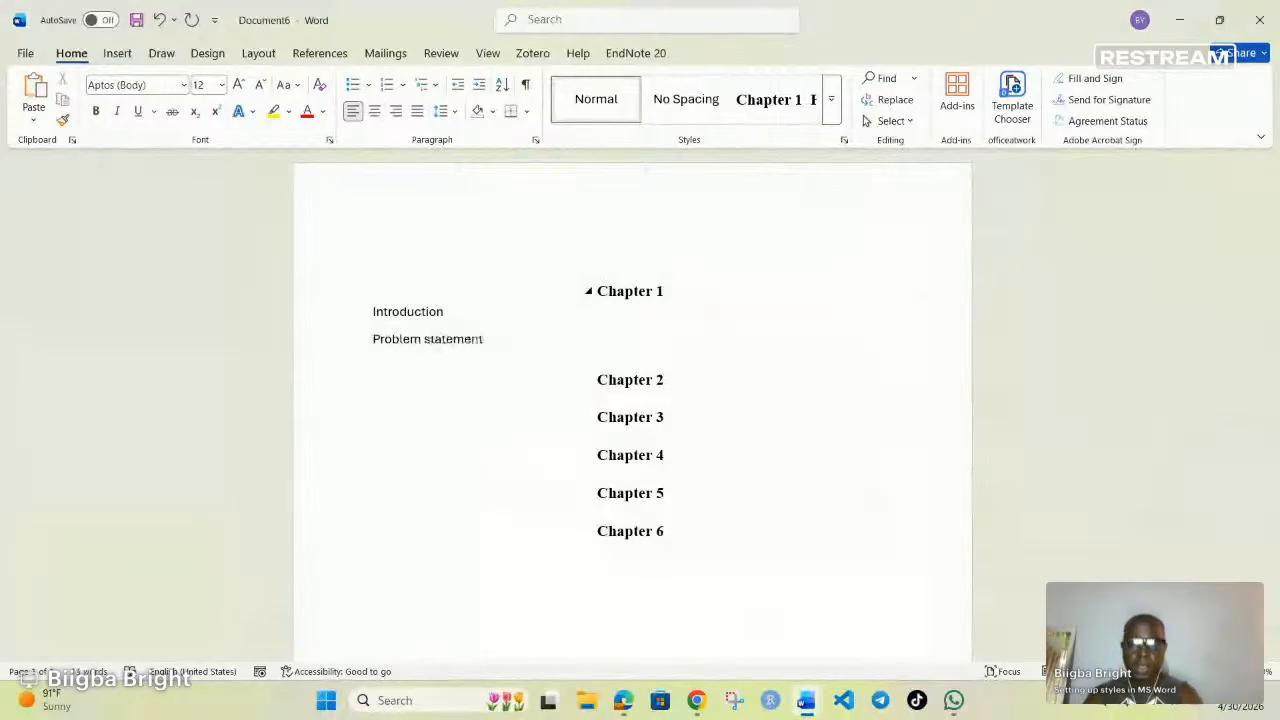
key(Return)
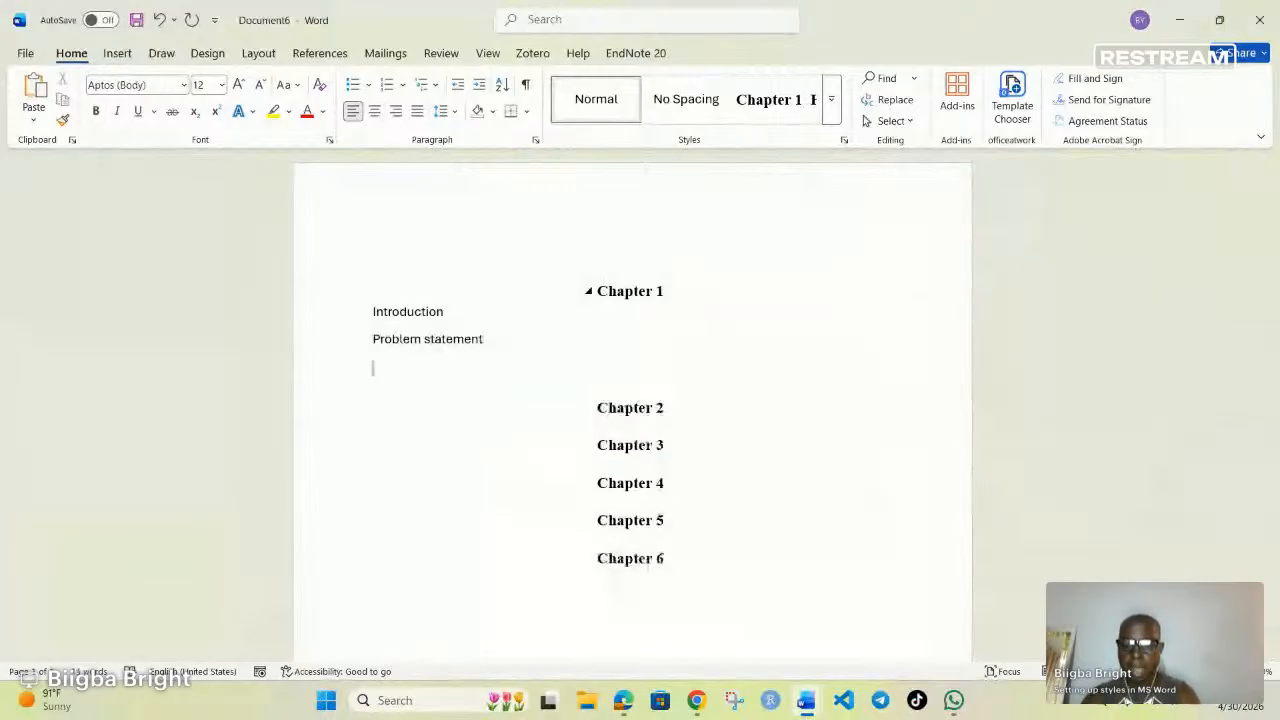
text(Research )
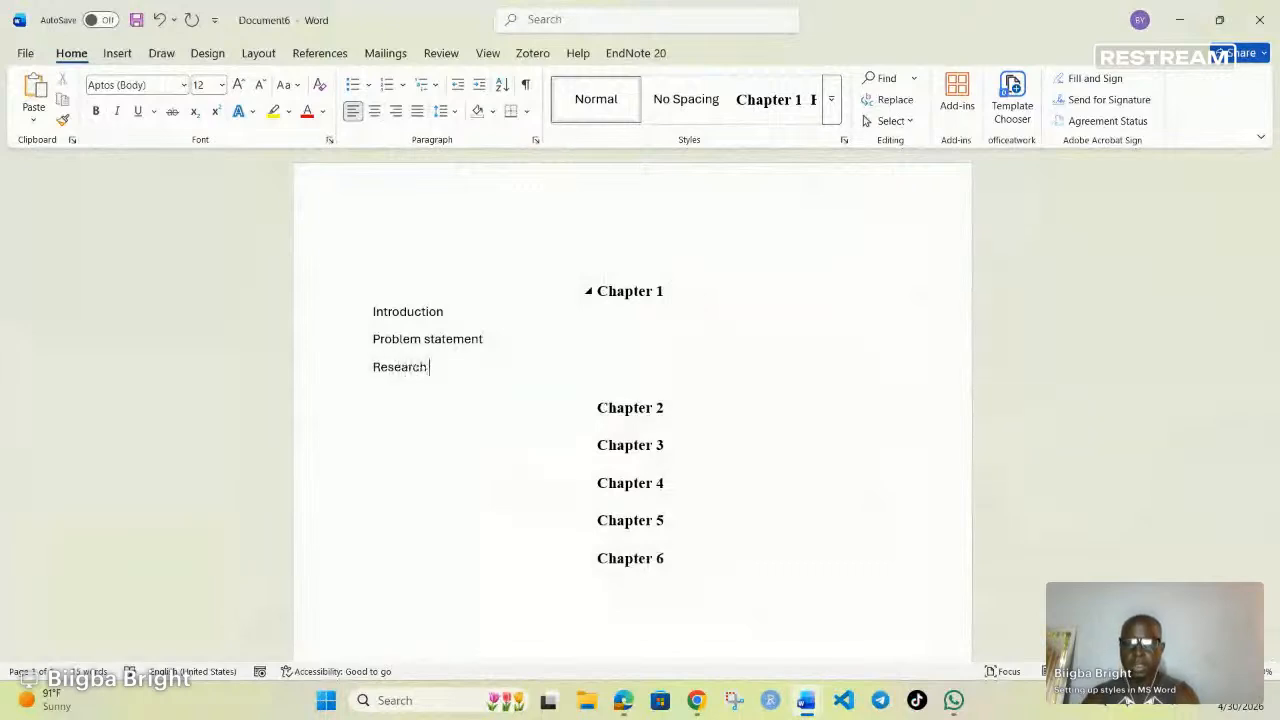
text(Questi)
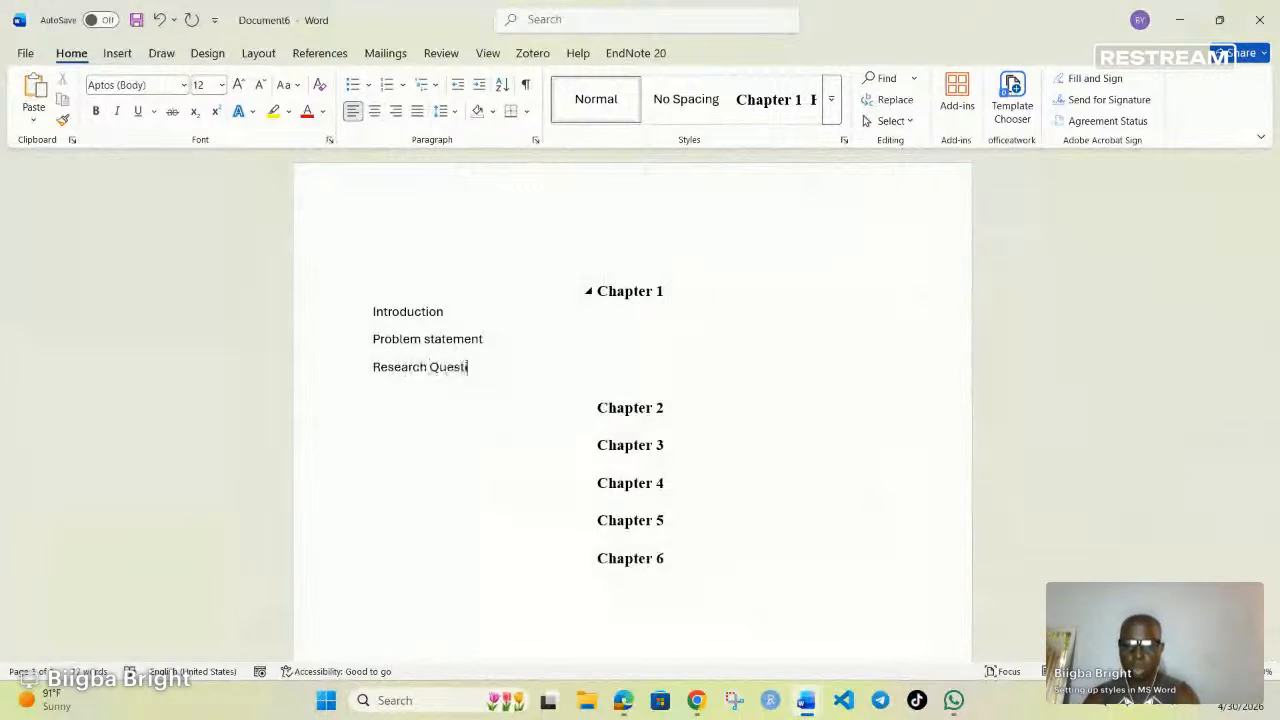
text(on)
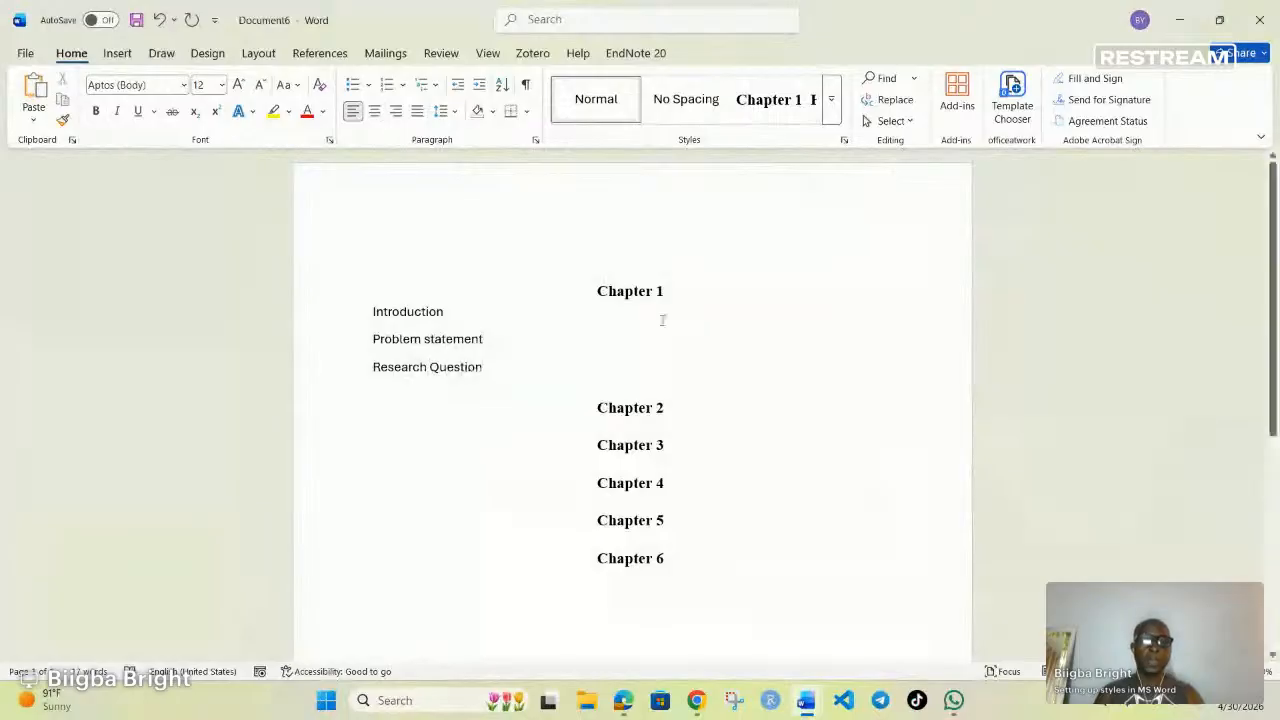
- Apply the Heading 2 style to the Introduction, Problem statement and Research Question lines under Chapter 1
click(362, 314)
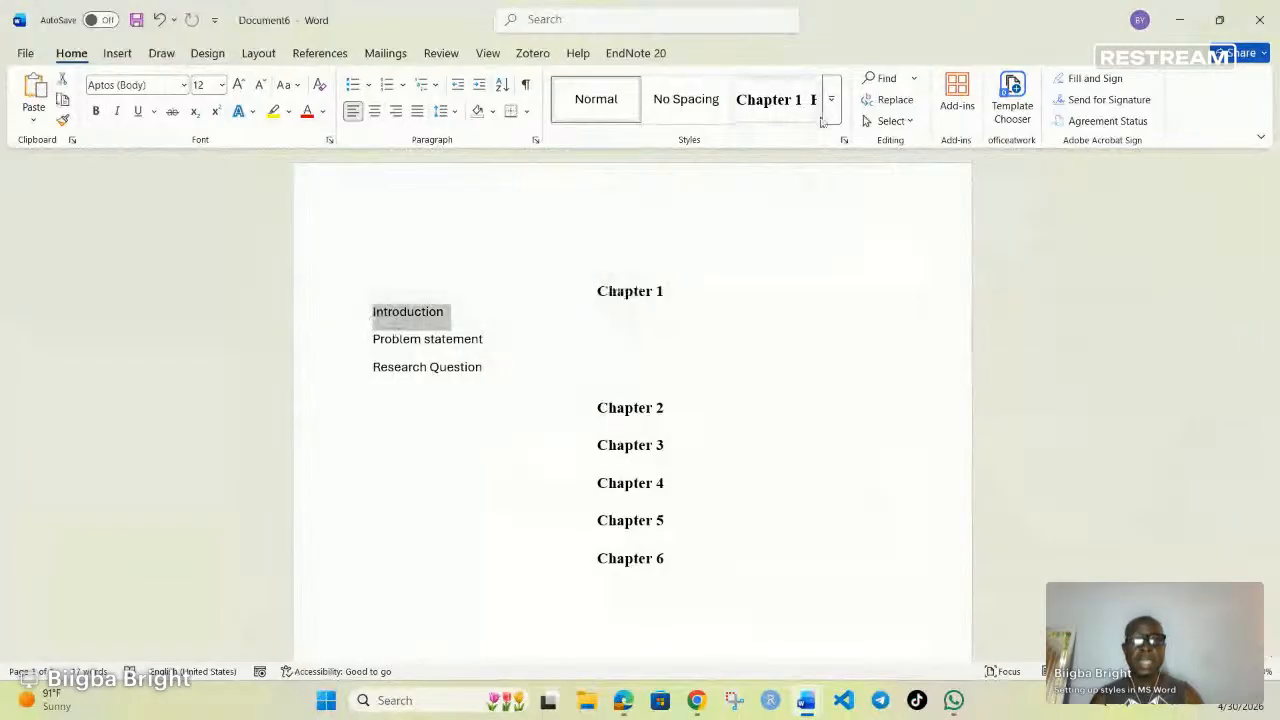
click(824, 120)
click(862, 112)
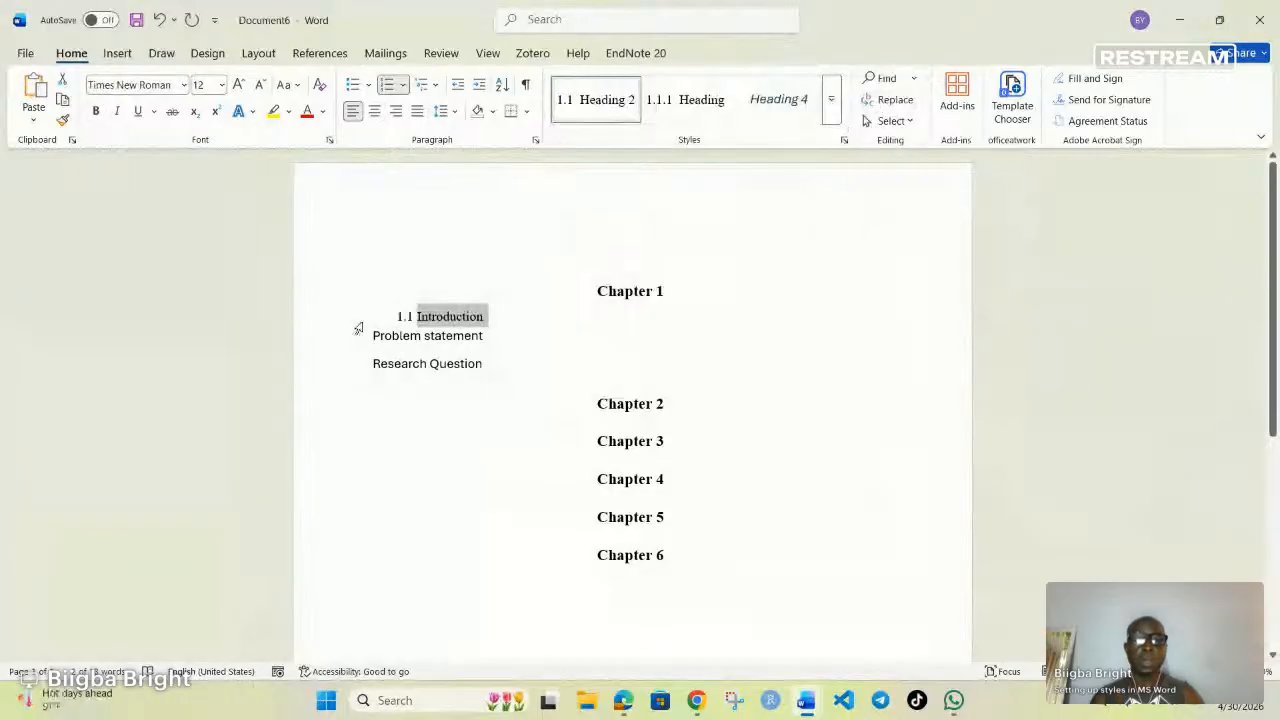
drag(403, 338, 523, 337)
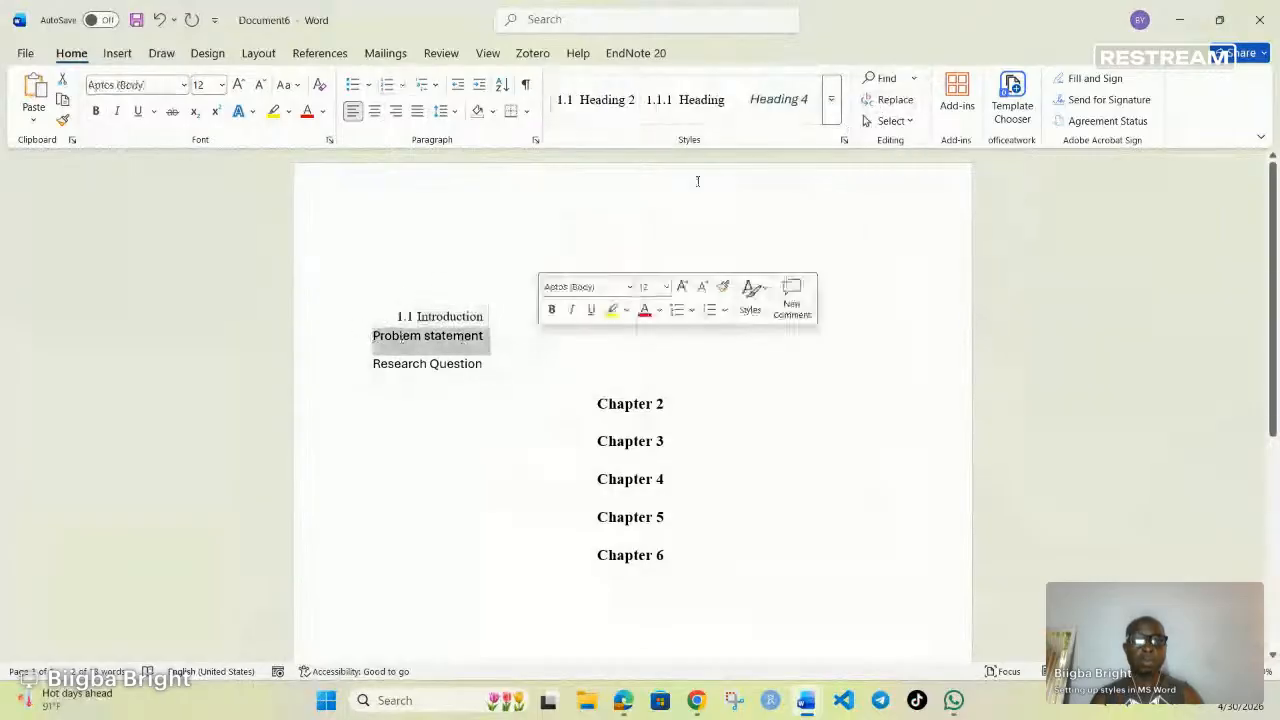
click(597, 100)
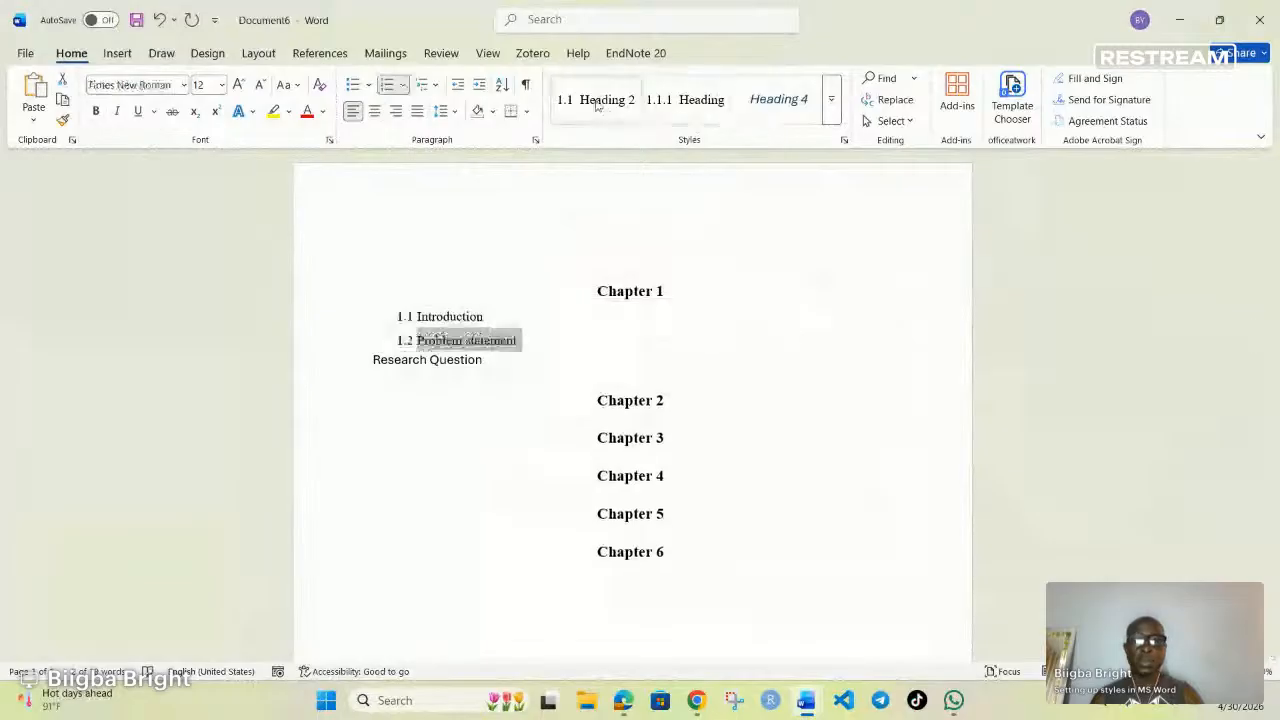
drag(373, 360, 540, 366)
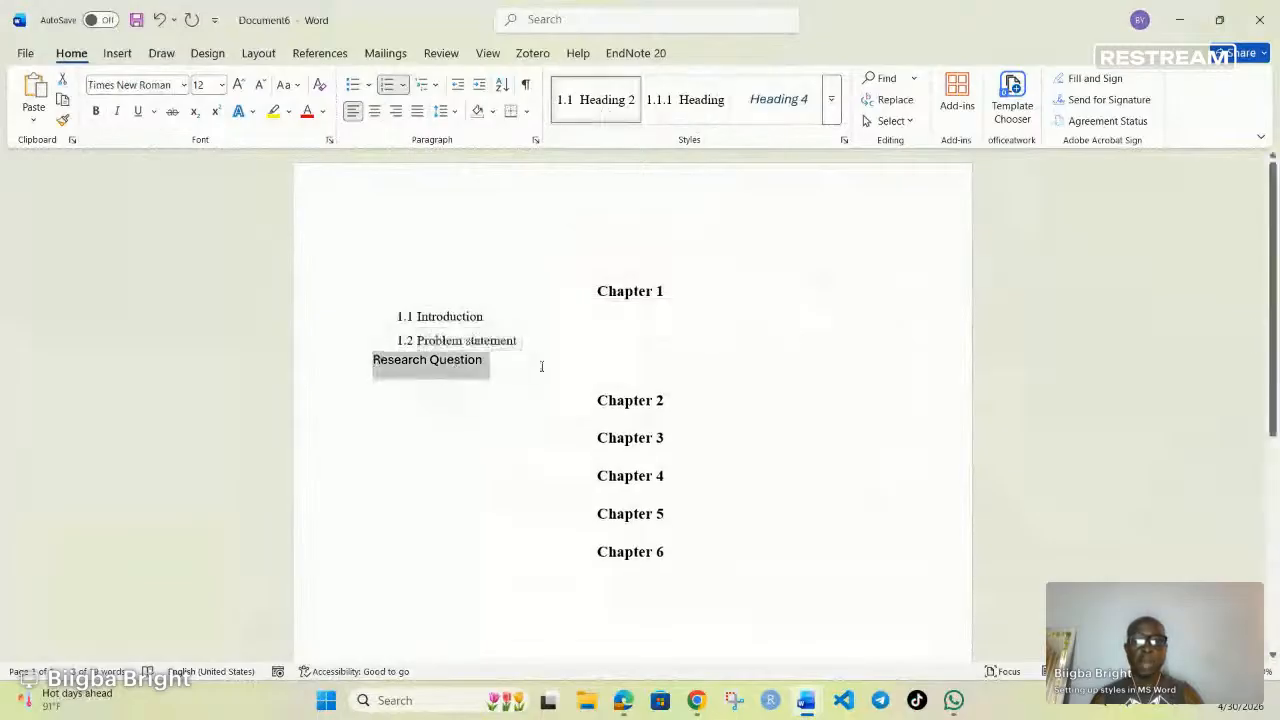
click(597, 107)
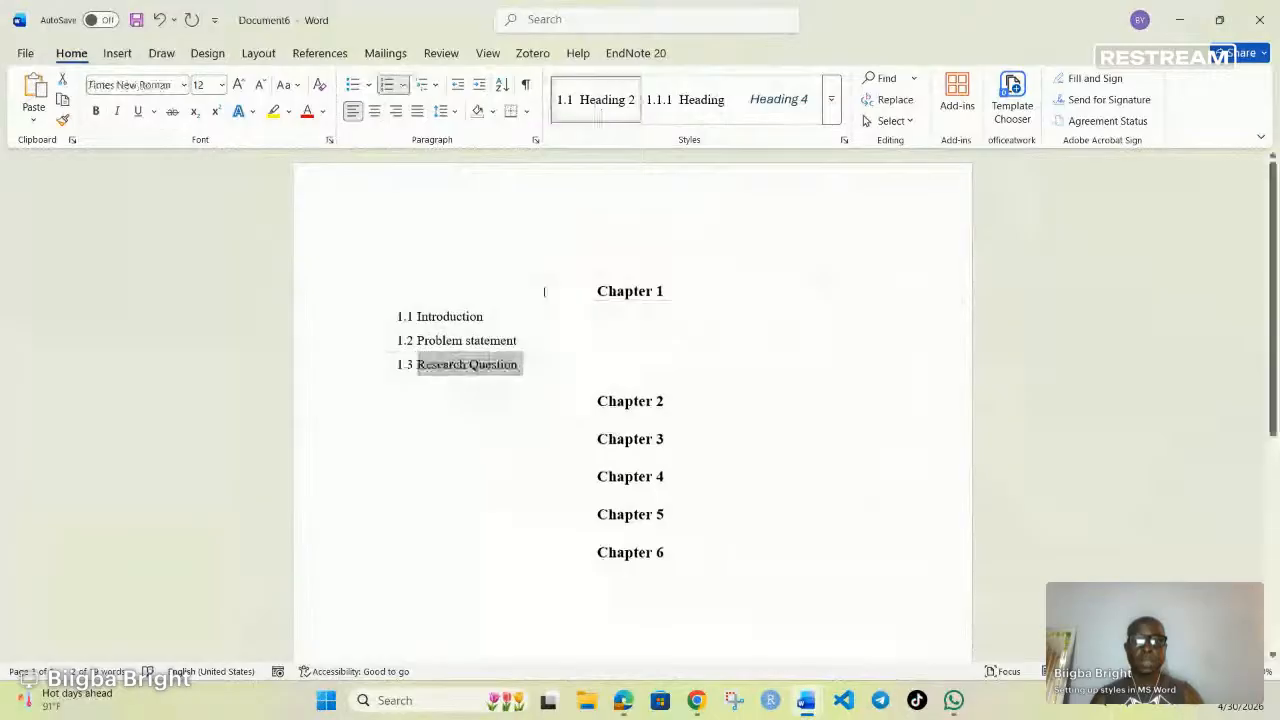
click(540, 365)
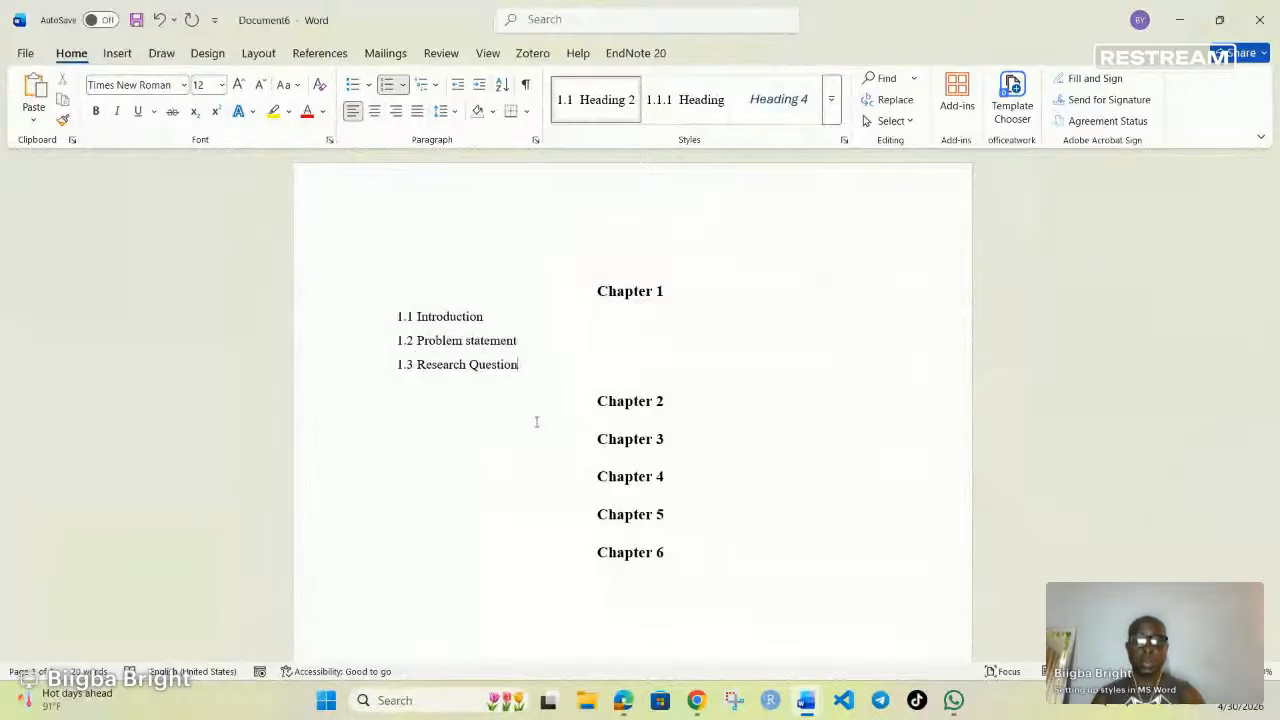
- Insert a new line below Chapter 2, style it as Heading 2 and enter "Introduction"
click(681, 401)
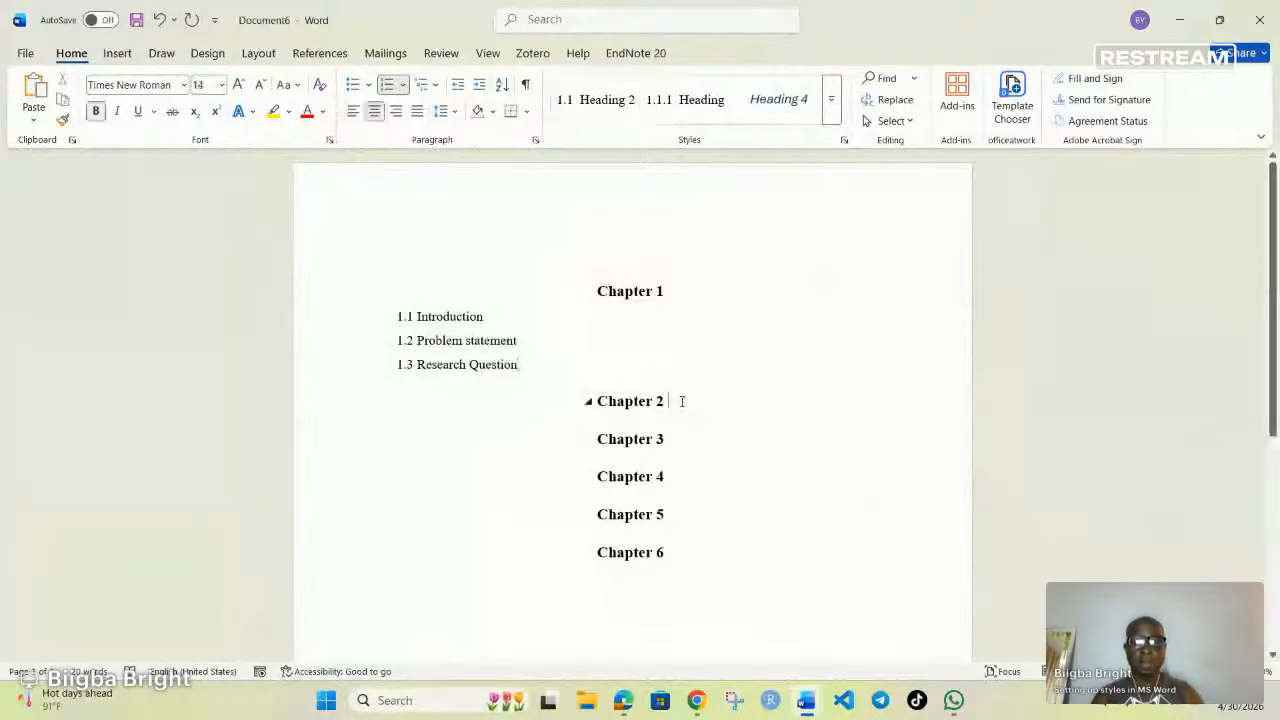
key(Return)
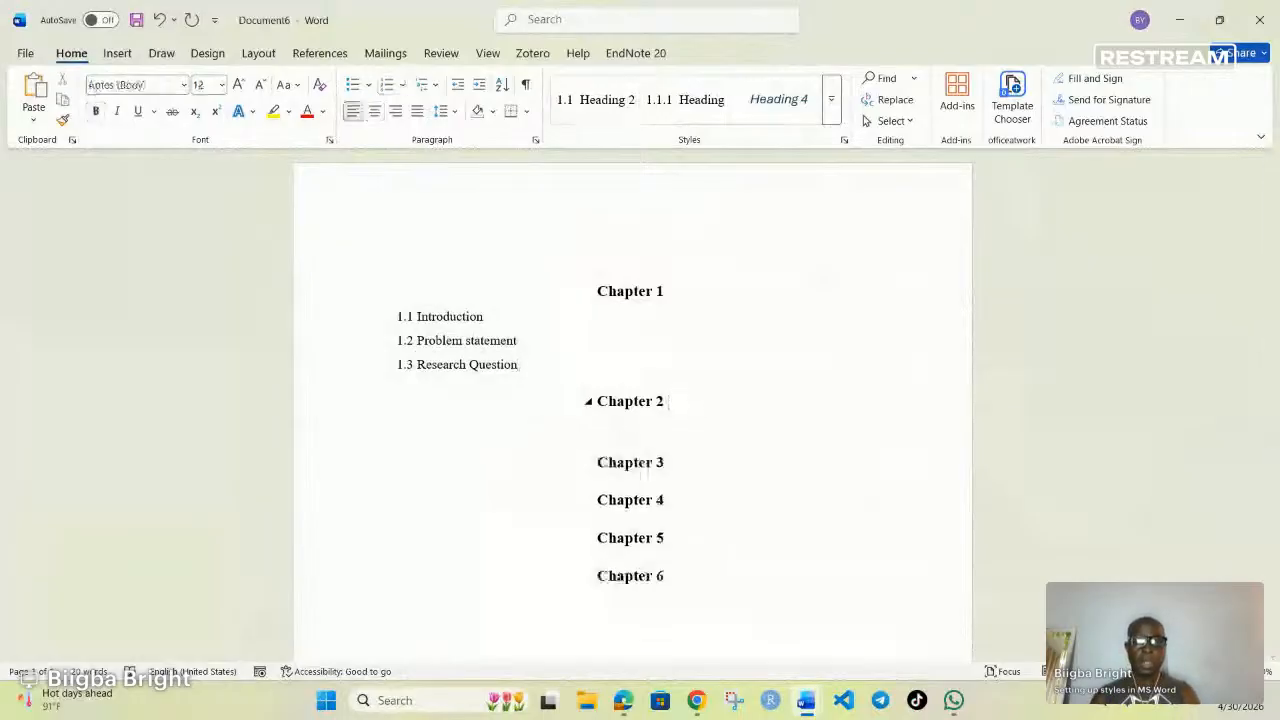
click(594, 104)
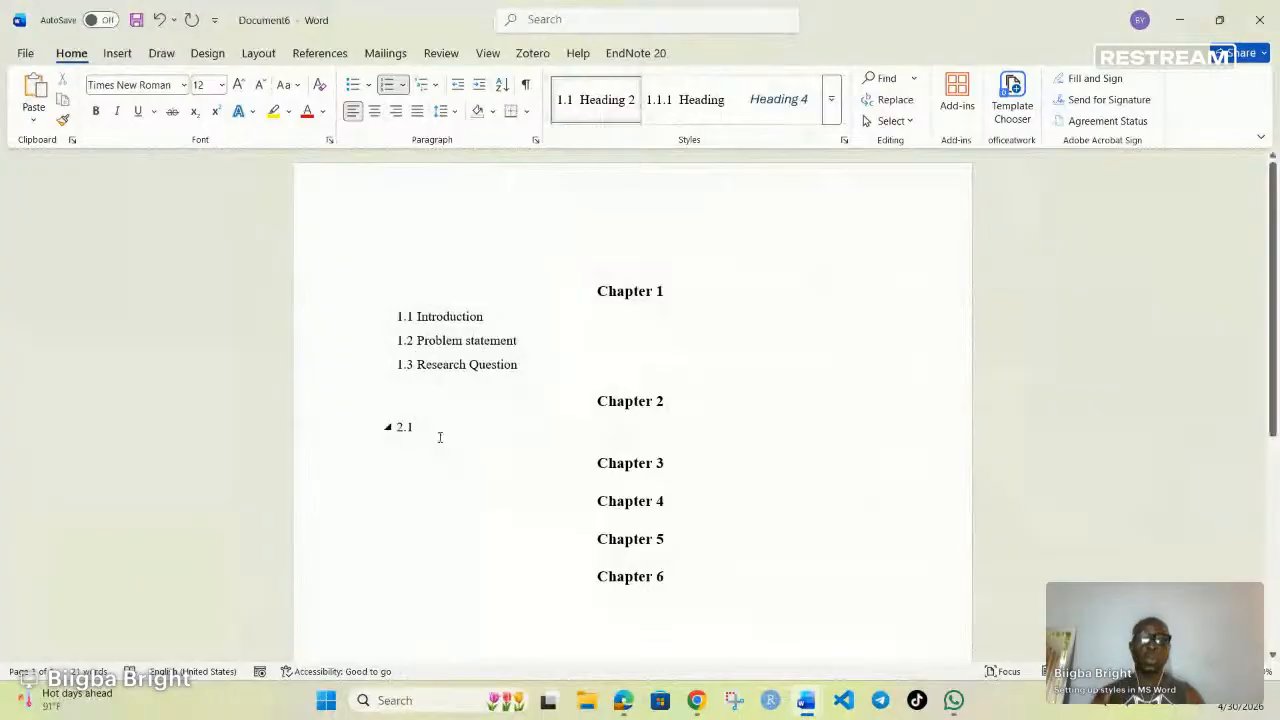
text(In)
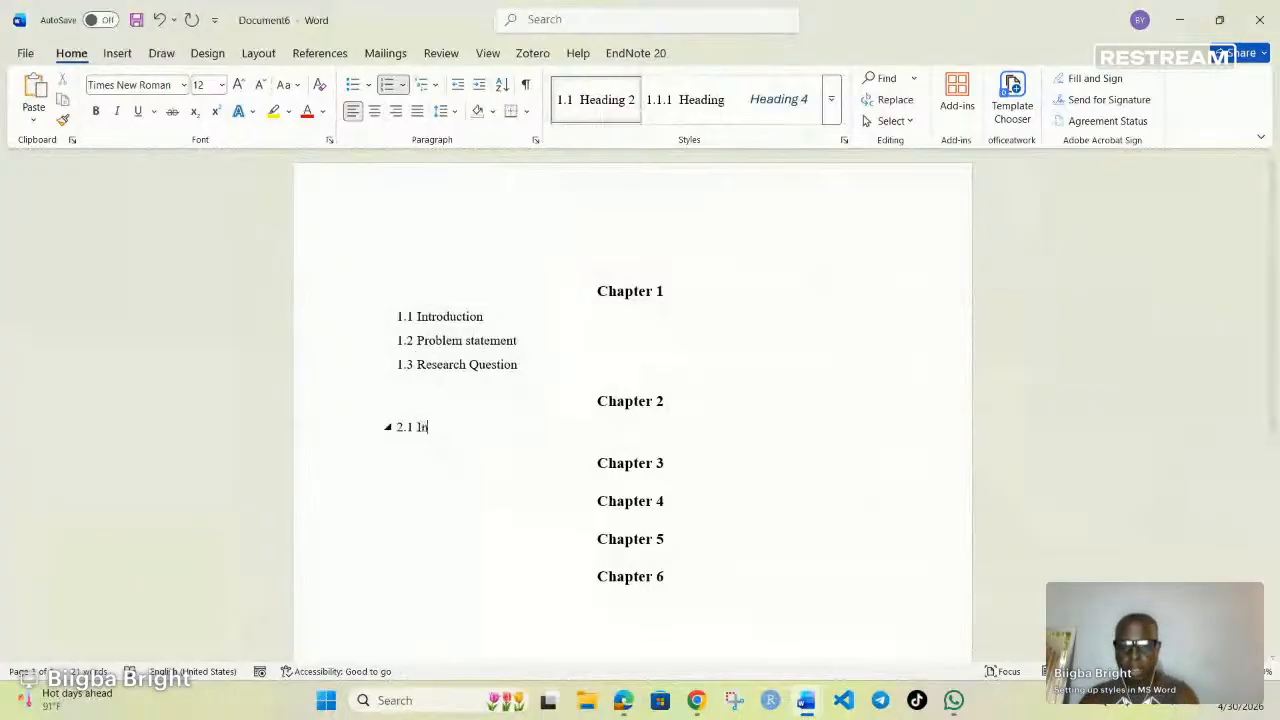
text(troduction)
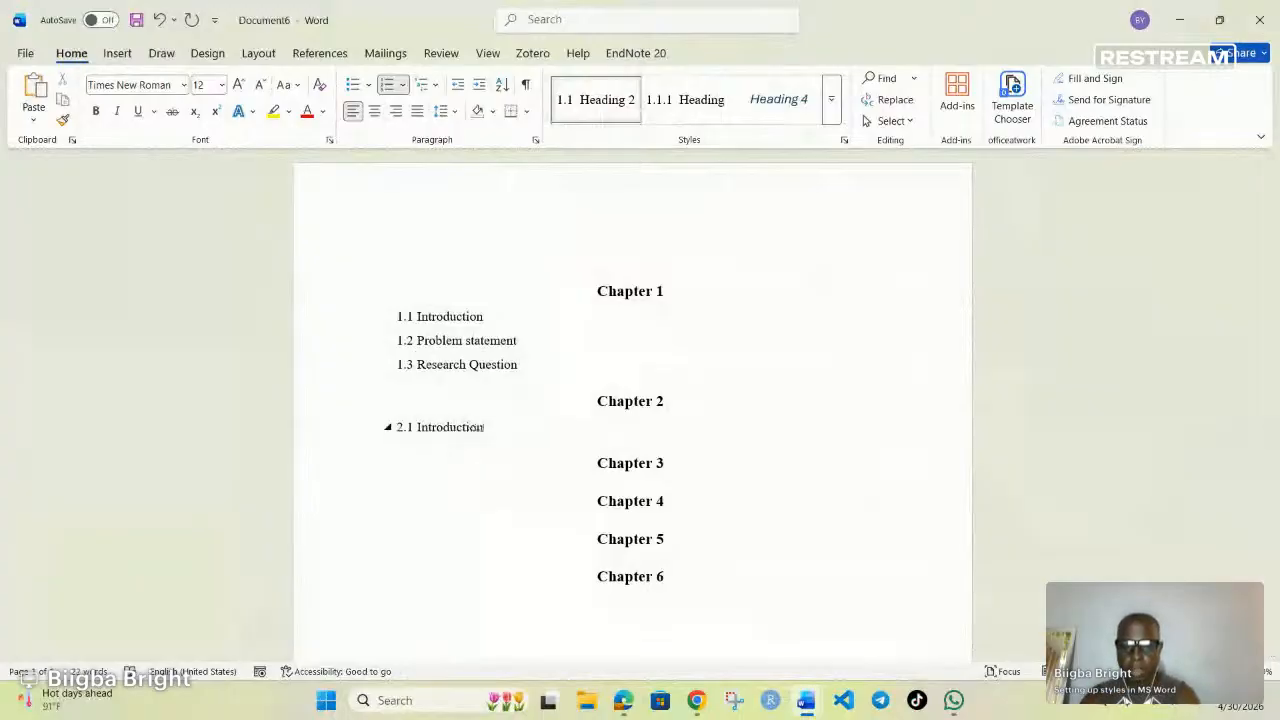
- Add a second Heading 2 entry reading "History" below the Chapter 2 Introduction
key(Return)
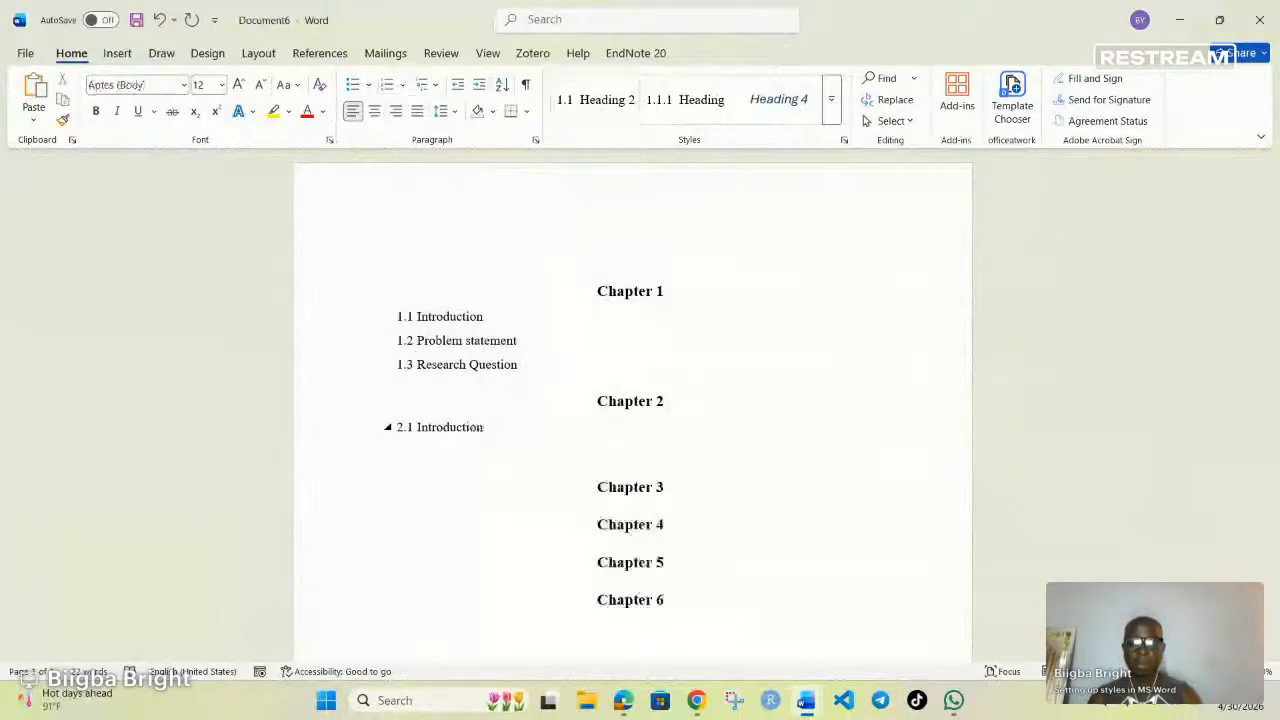
click(601, 97)
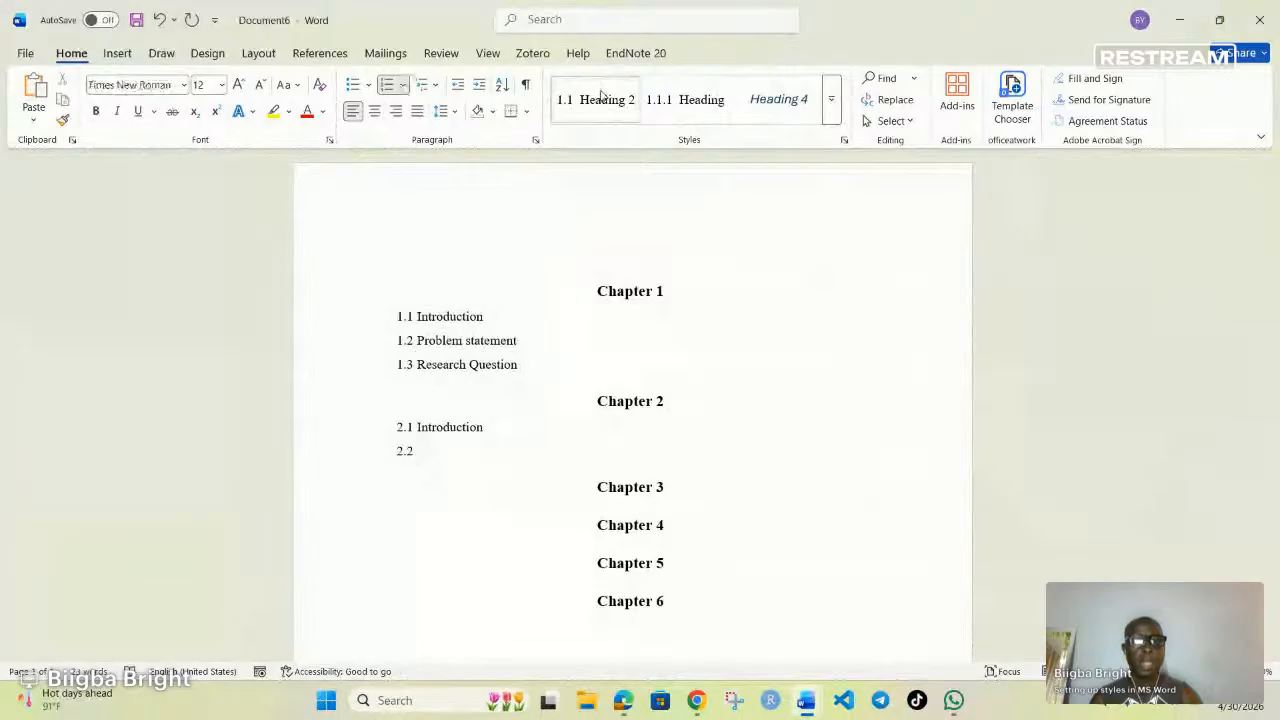
text(hist)
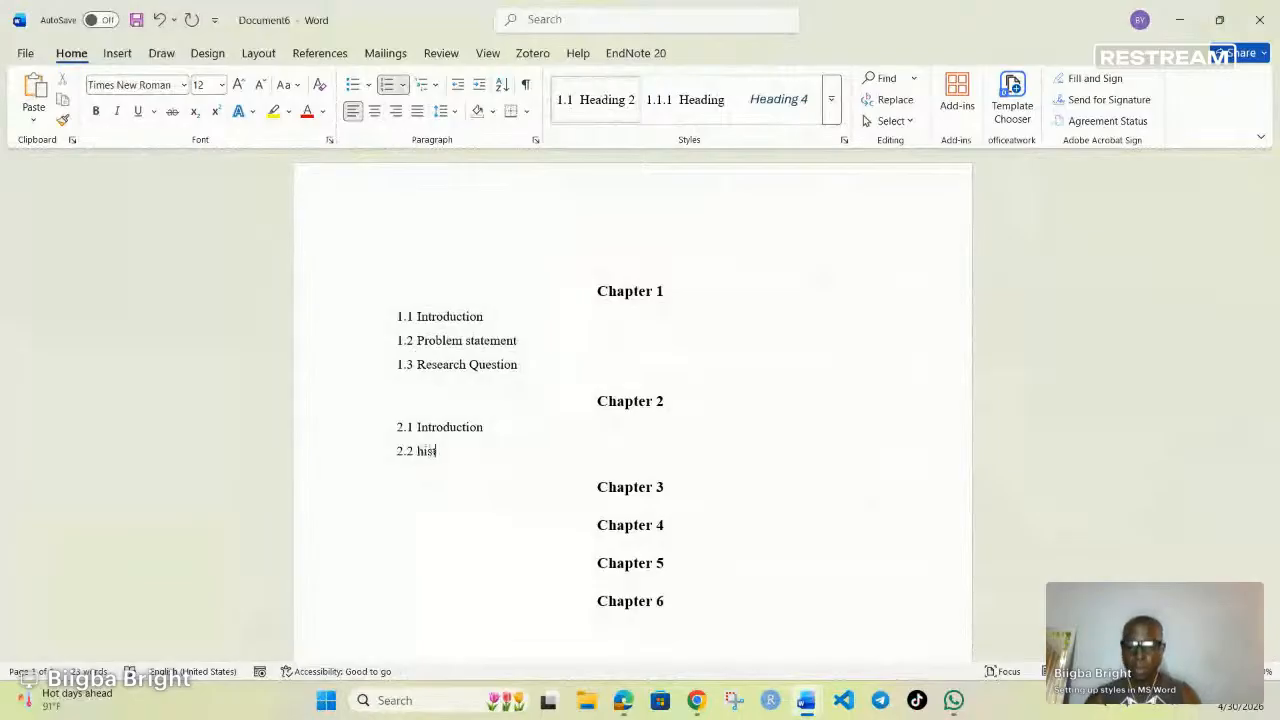
text(ory)
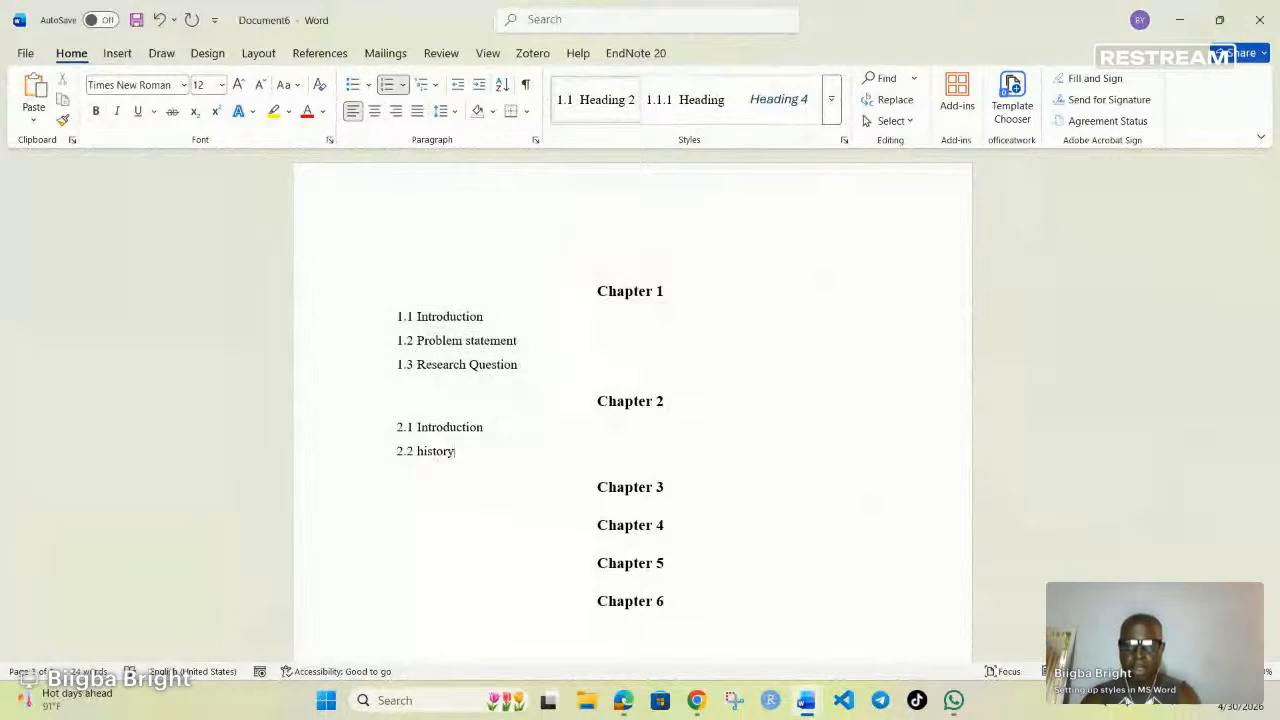
- Add a third Heading 2 entry reading "Classes of Antibiotics" below History in Chapter 2
key(Return)
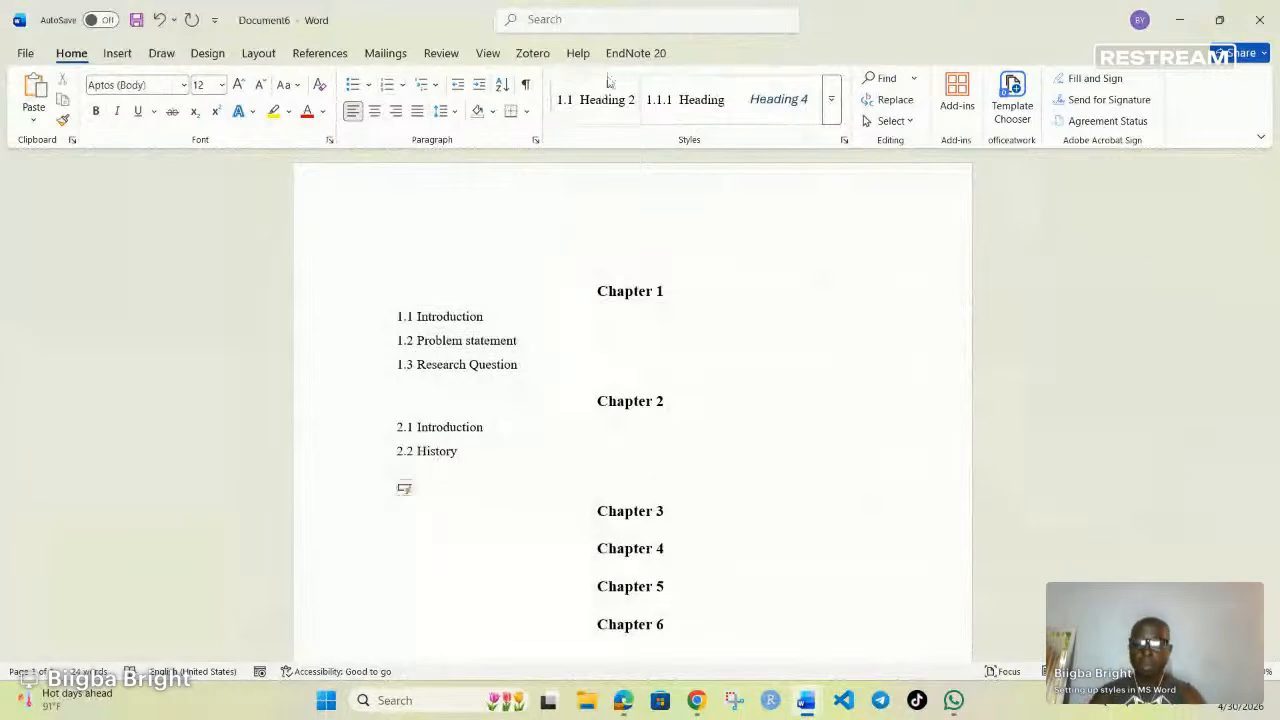
click(595, 105)
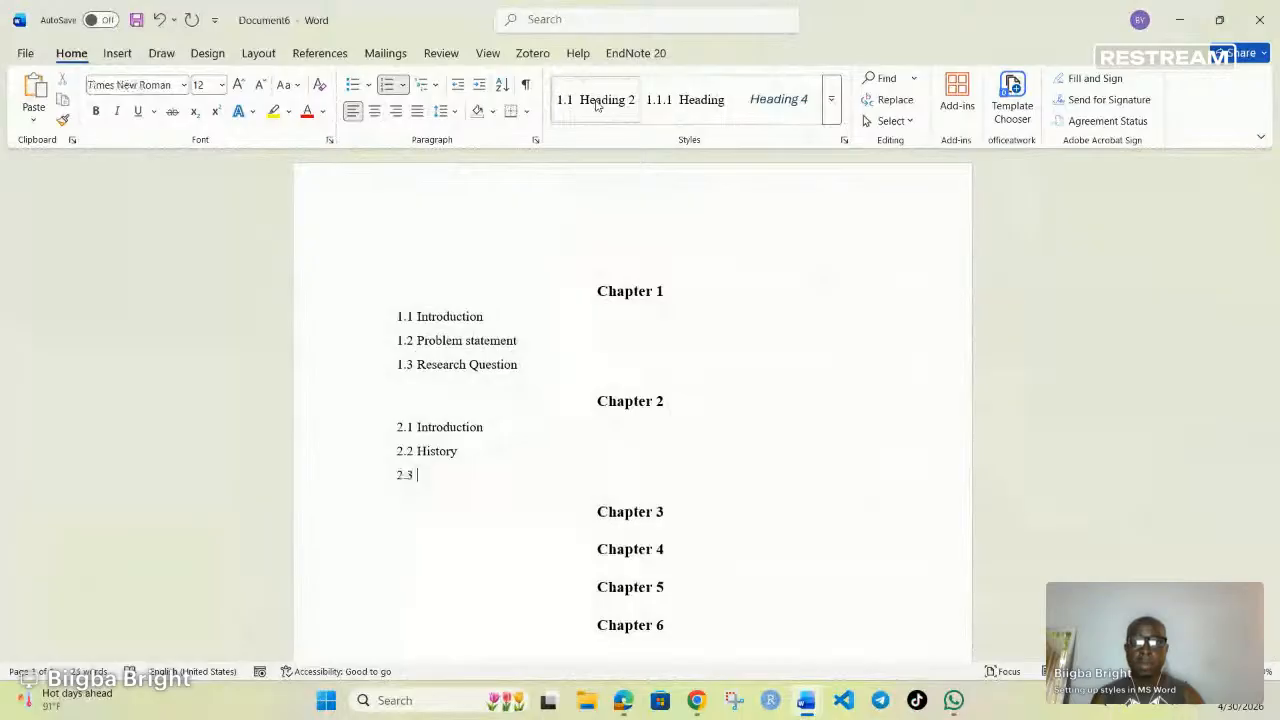
text(cla)
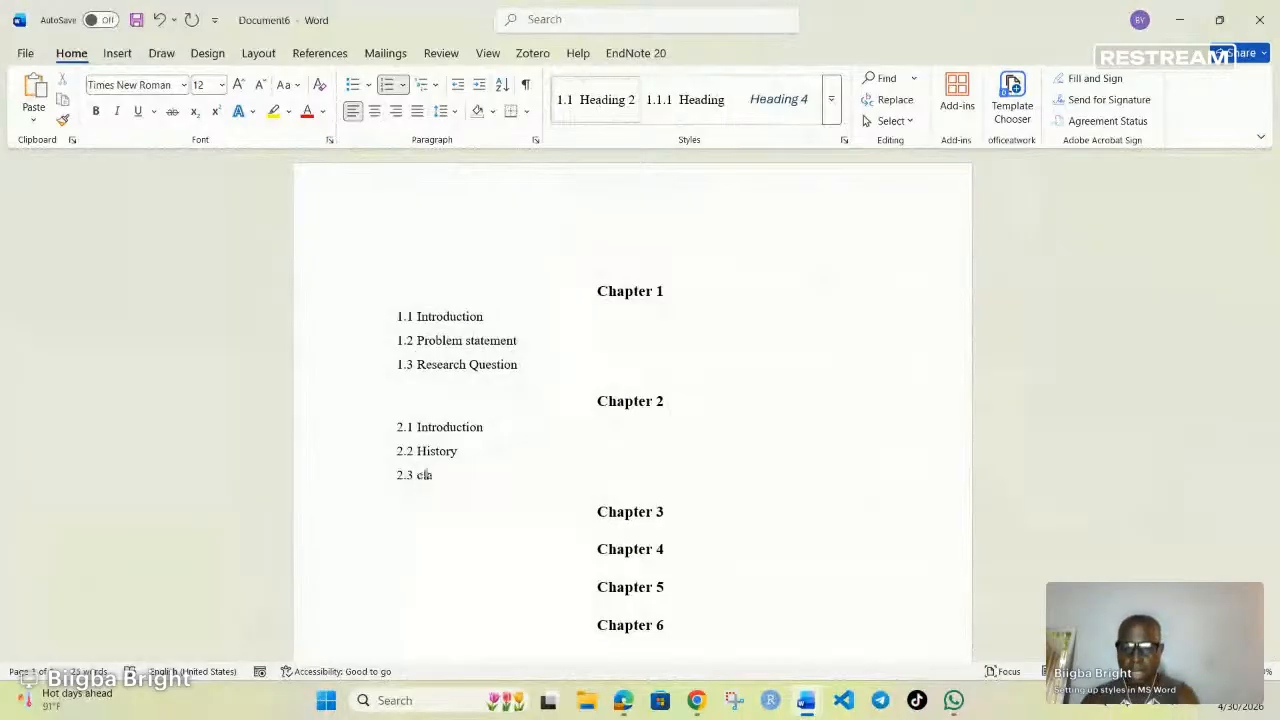
text(sse)
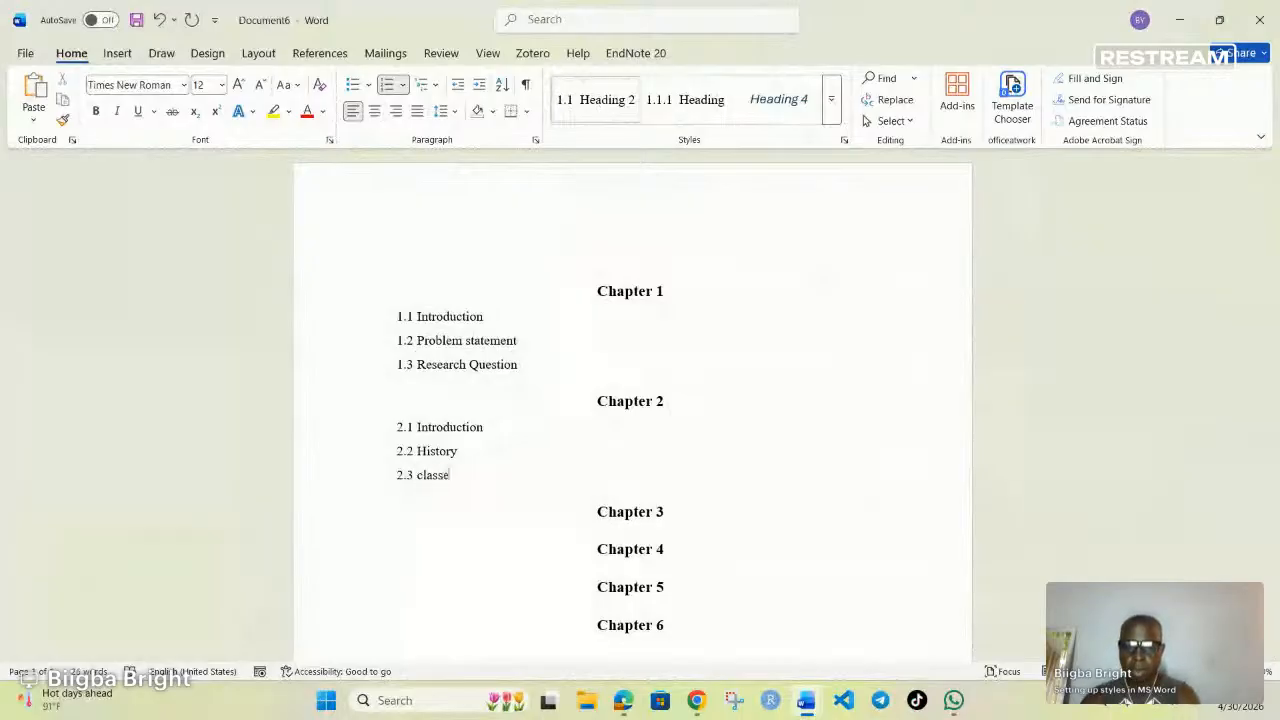
text(s of Ab)
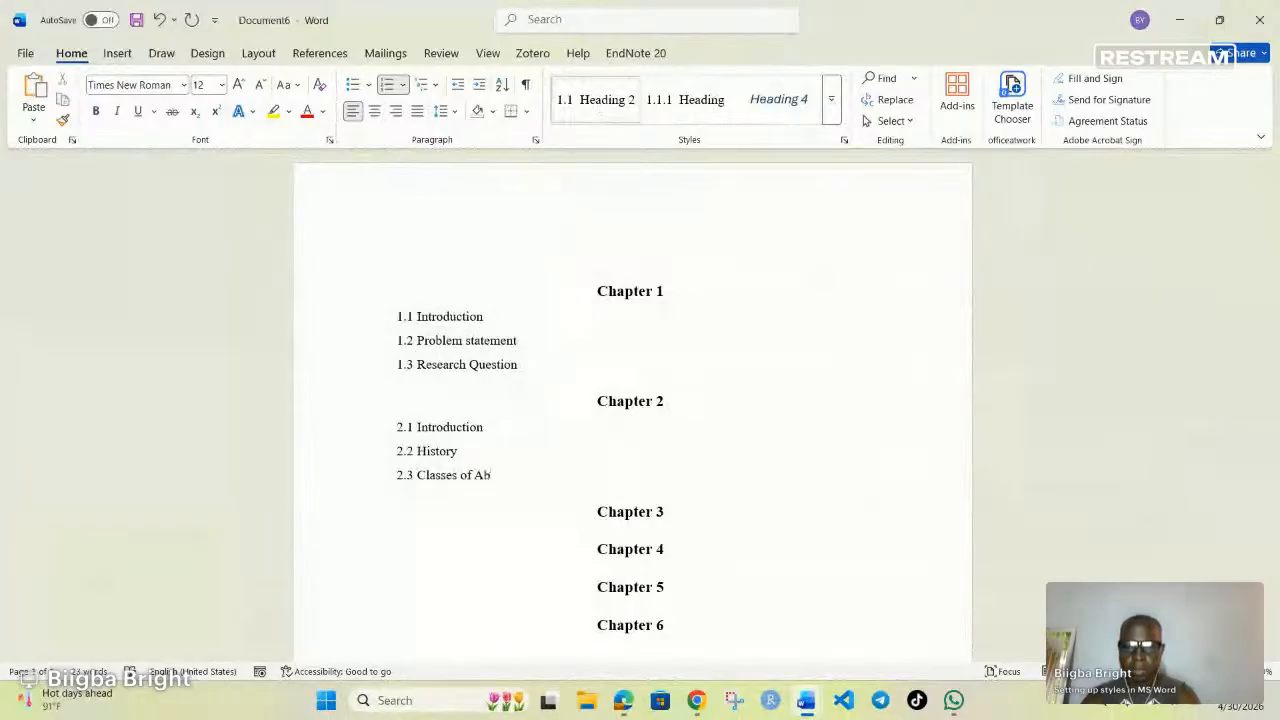
key(BackSpace)
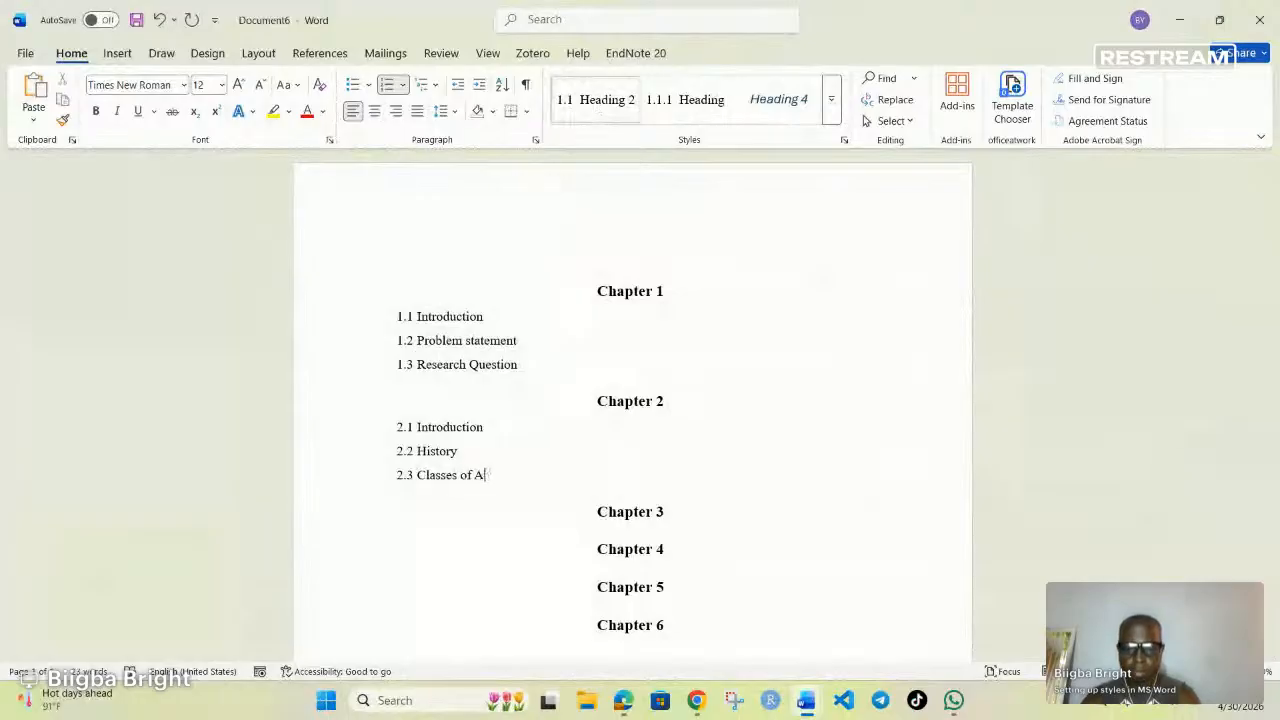
text(ntibiotics)
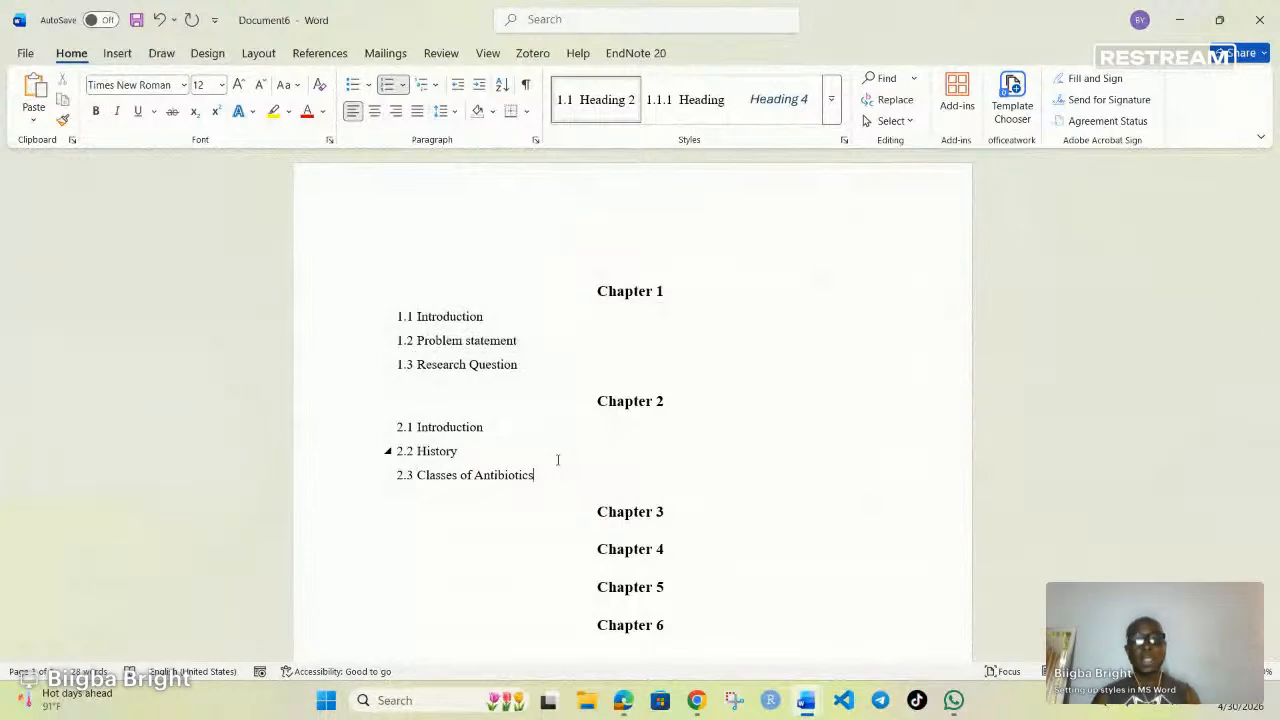
- Insert a line below Classes of Antibiotics, style it as Heading 3 and enter "Carbenems"
key(Return)
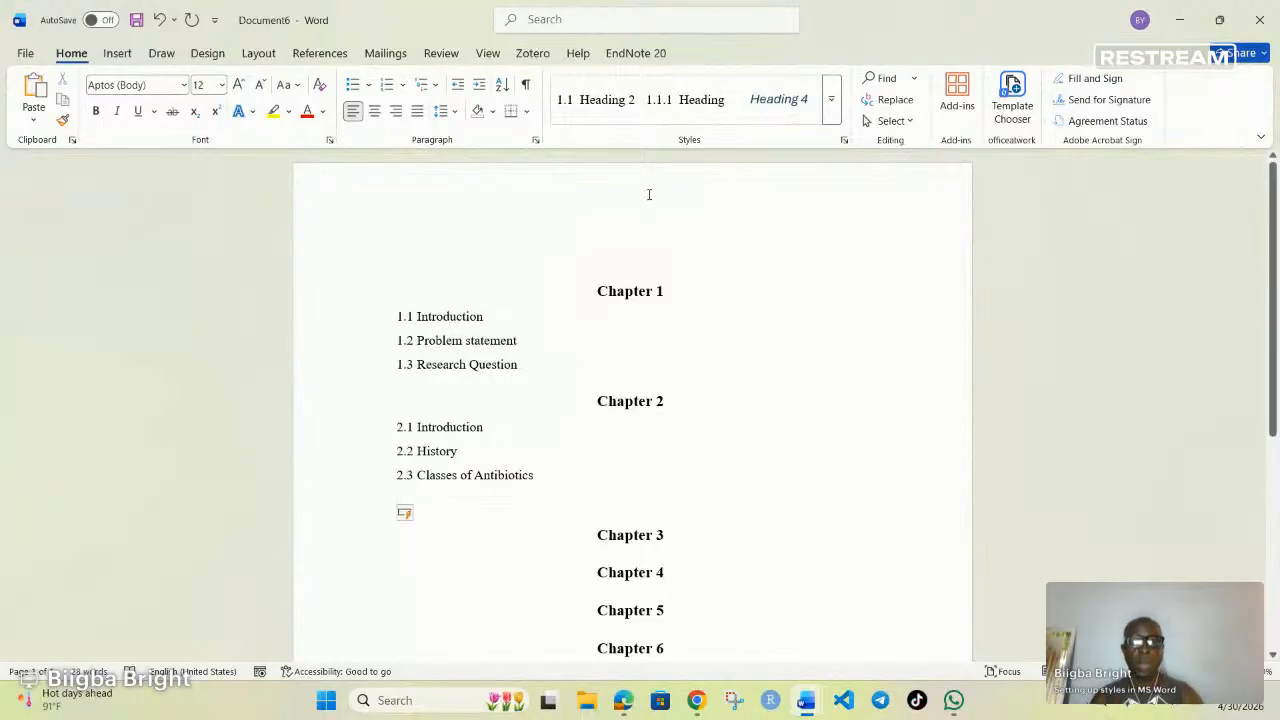
click(683, 103)
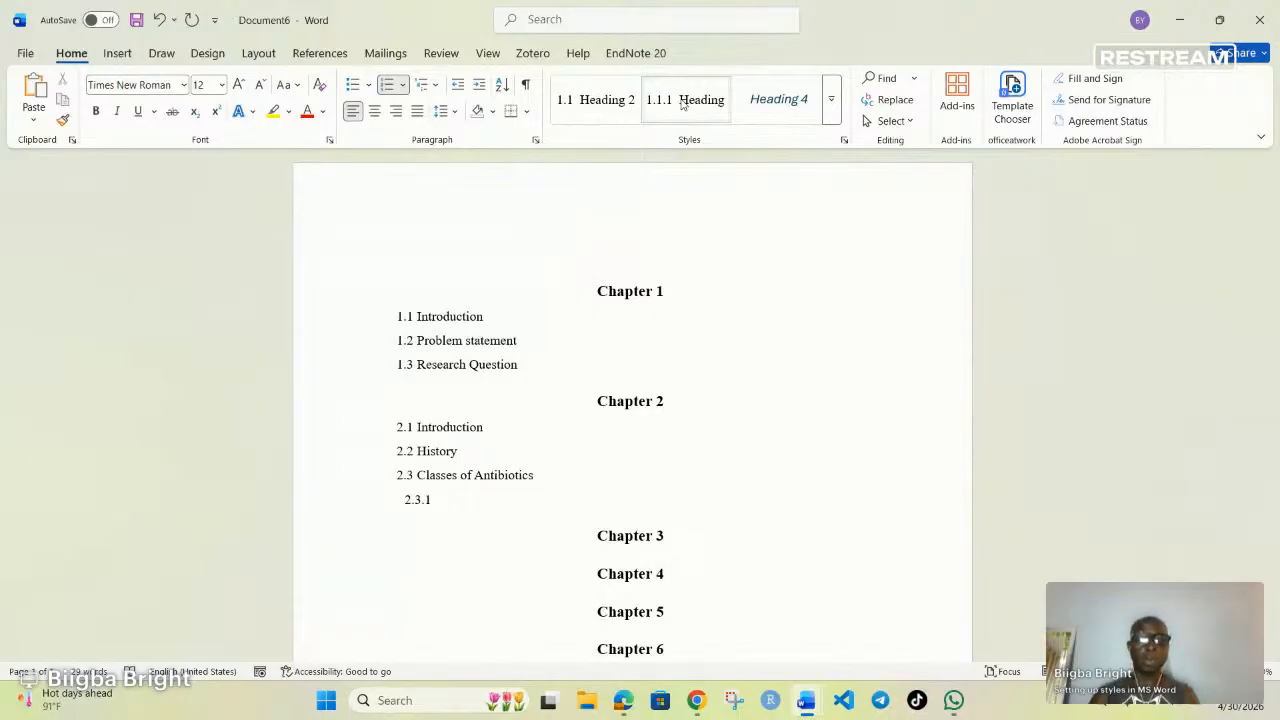
text(Ca)
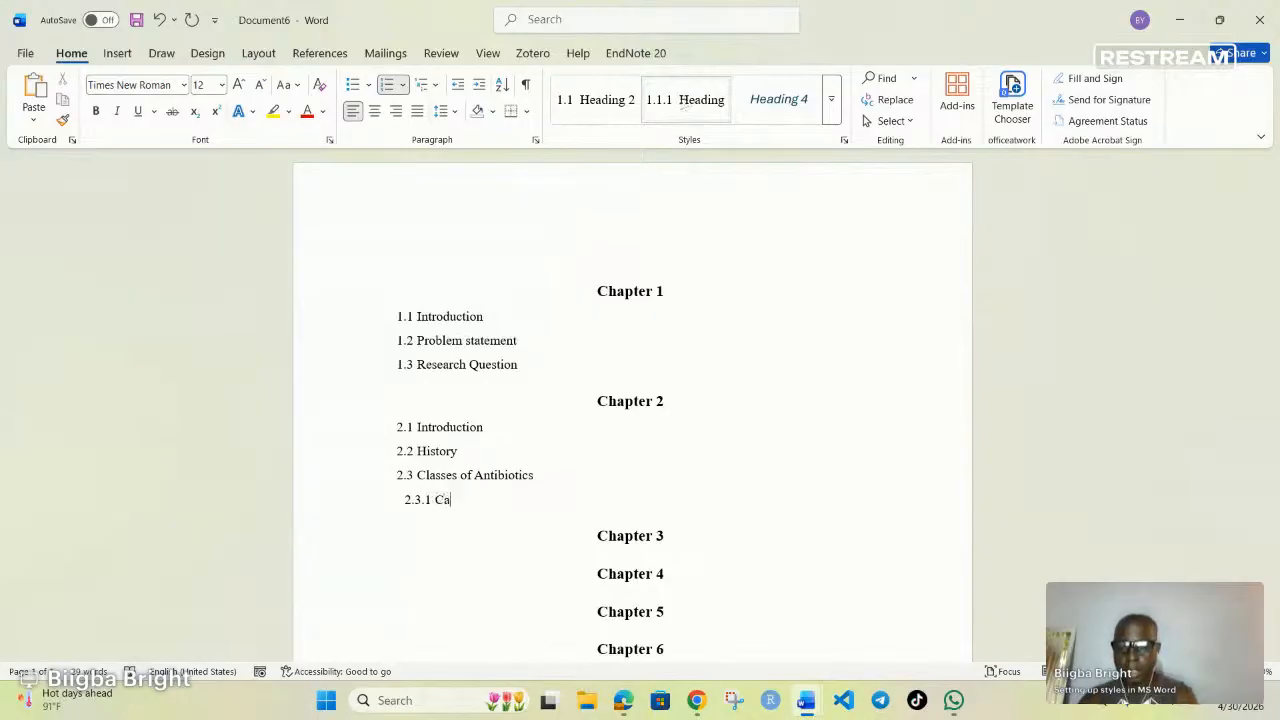
text(rbenems)
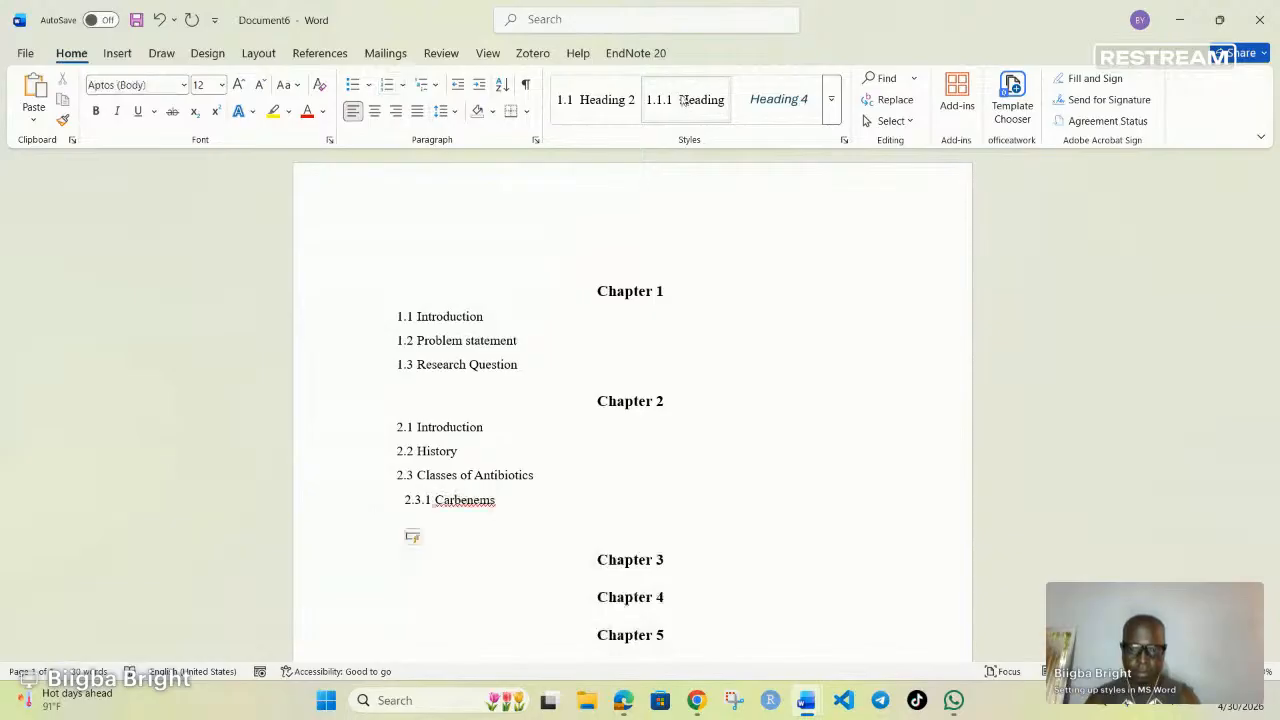
- Add a second Heading 3 entry reading "Aminoglycosides" below Carbenems
click(685, 100)
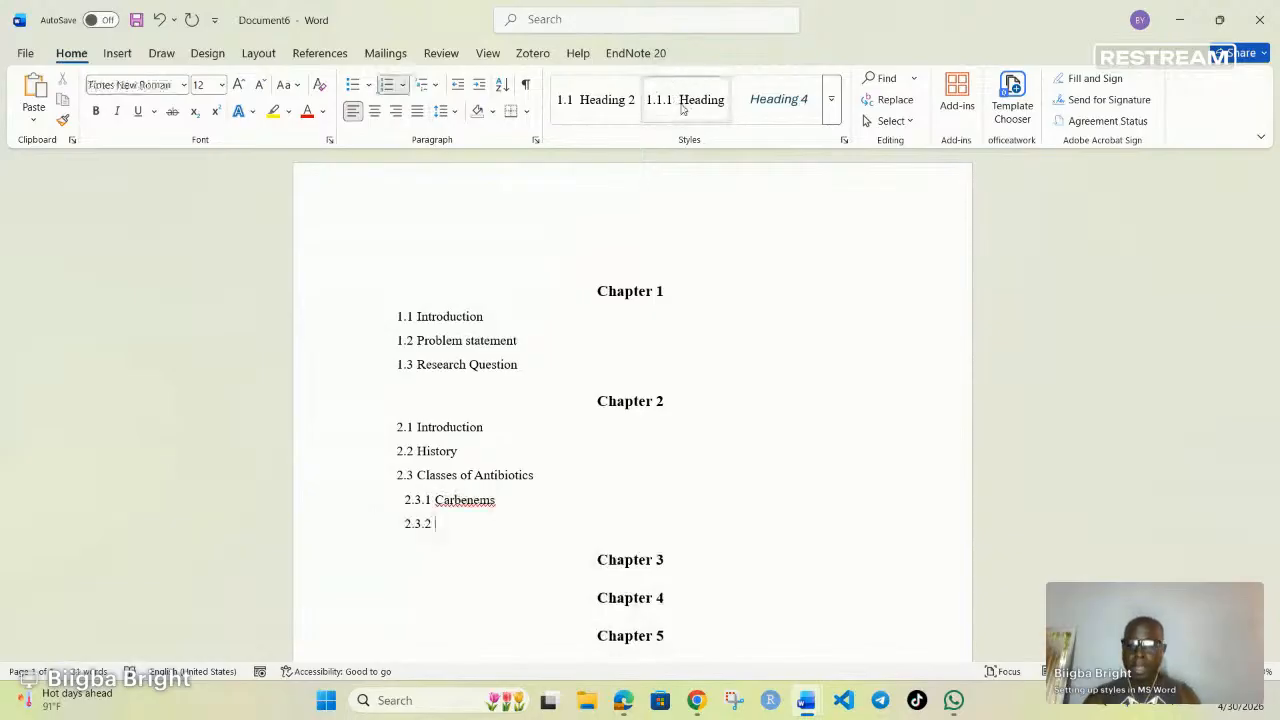
text(Ami)
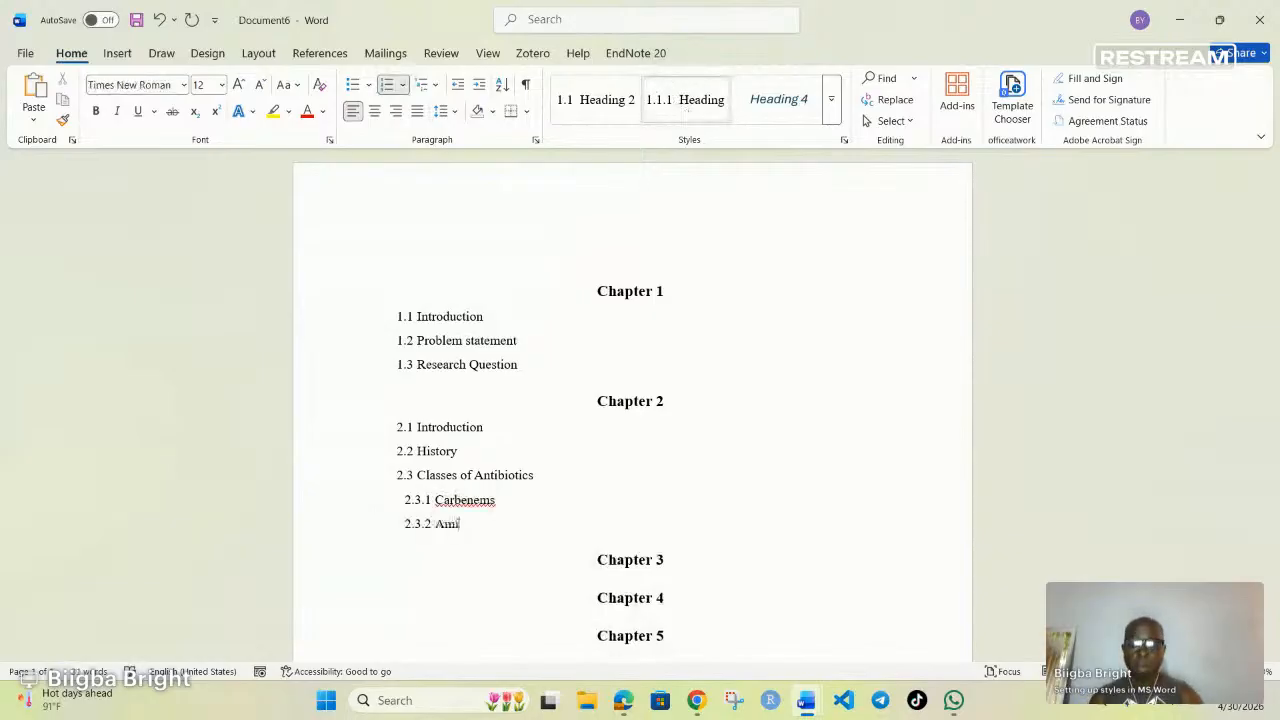
text(no)
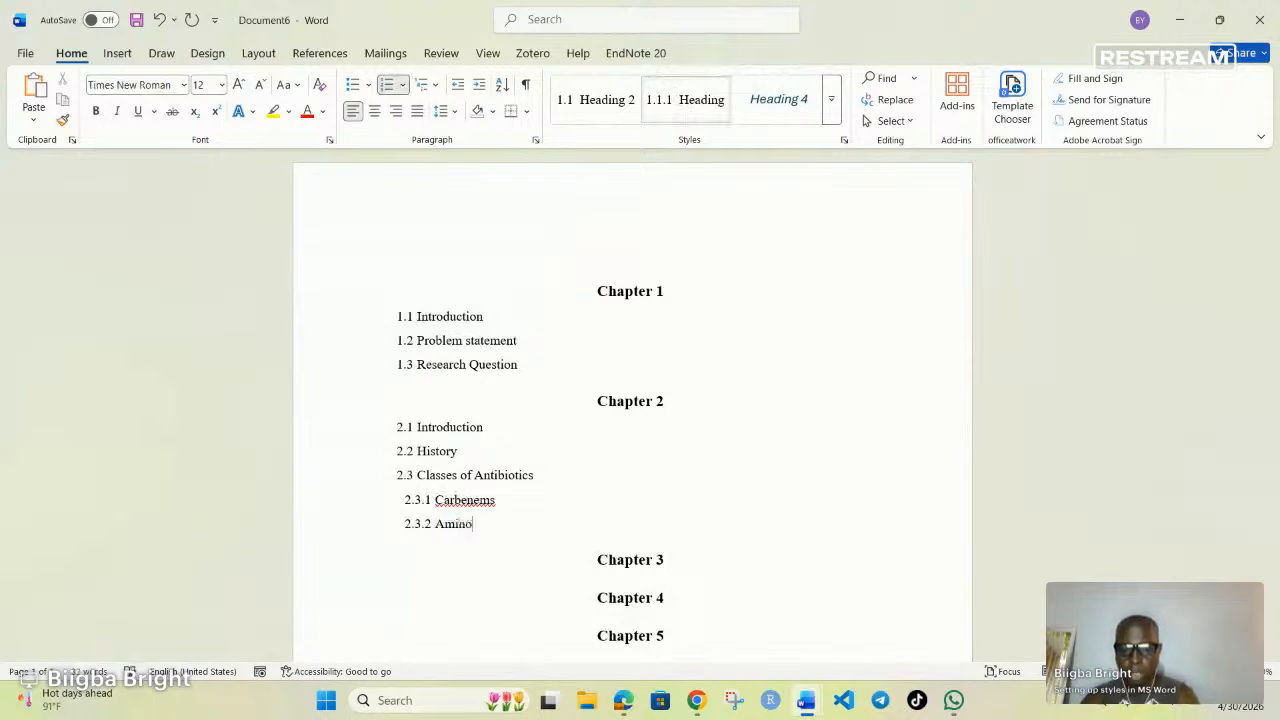
text(glyco)
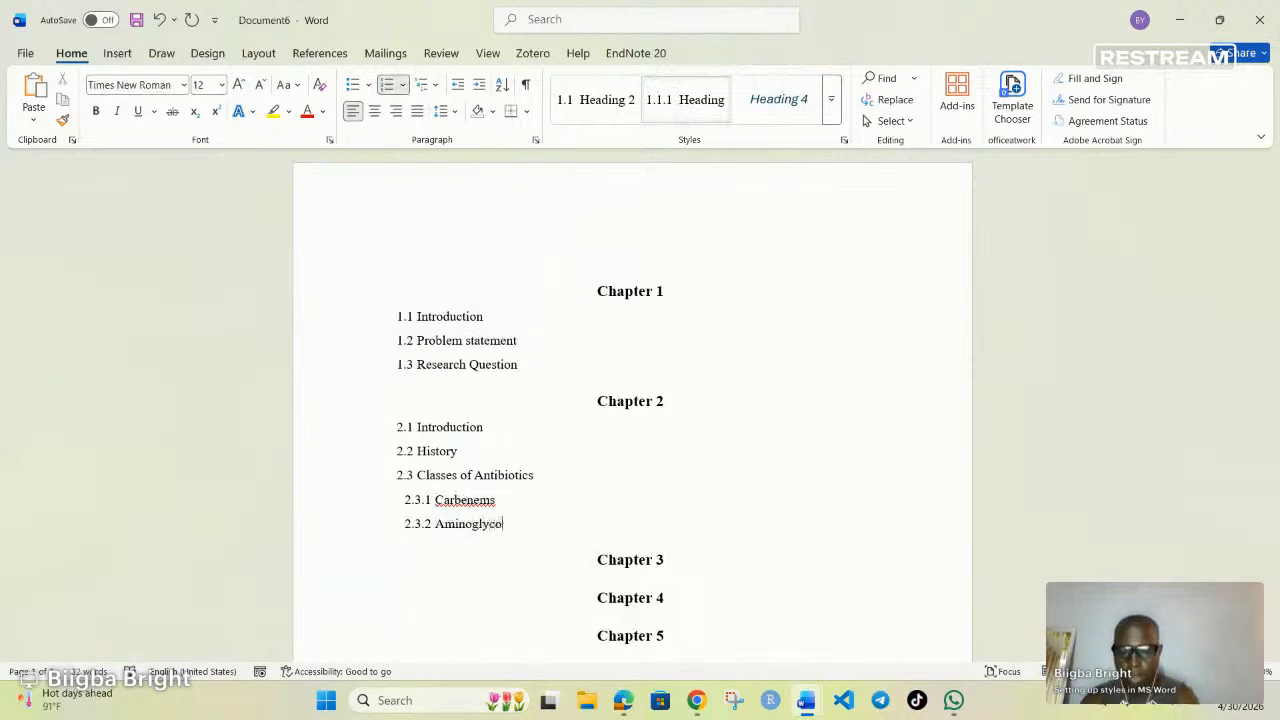
text(sides)
- Add a third Heading 3 entry reading "Beta-Lactams" below Aminoglycosides
key(Return)
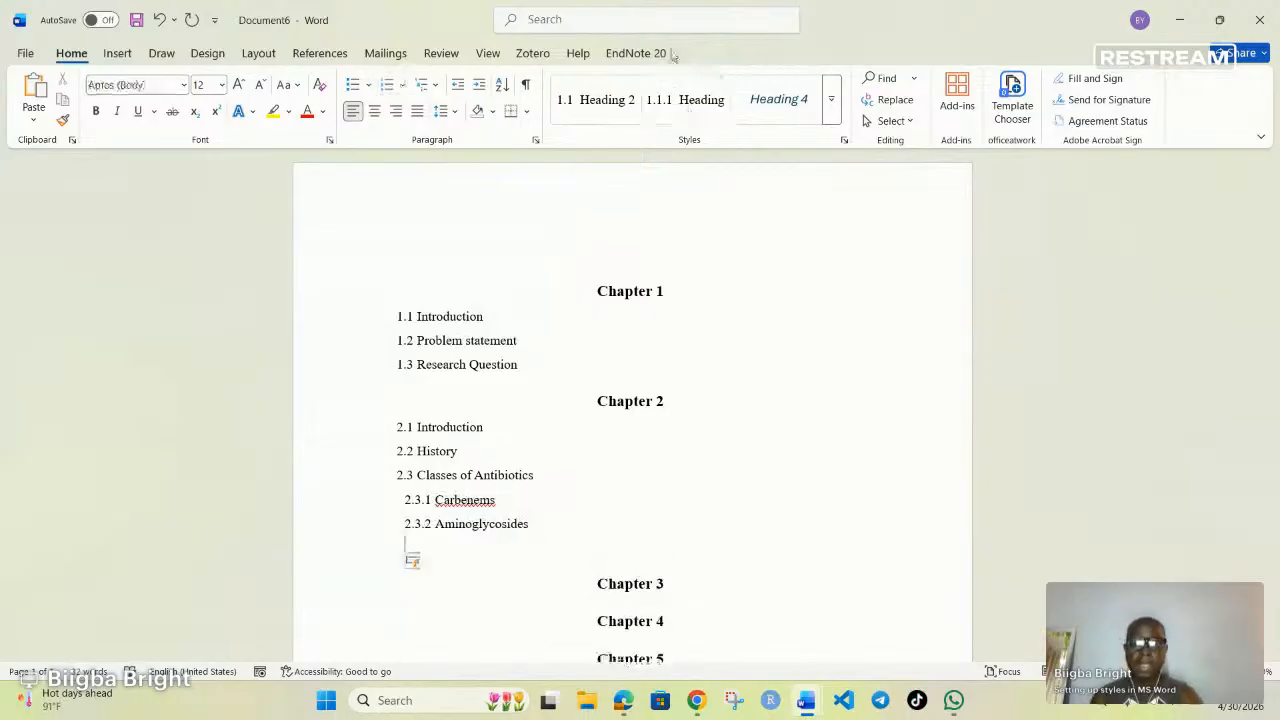
click(680, 101)
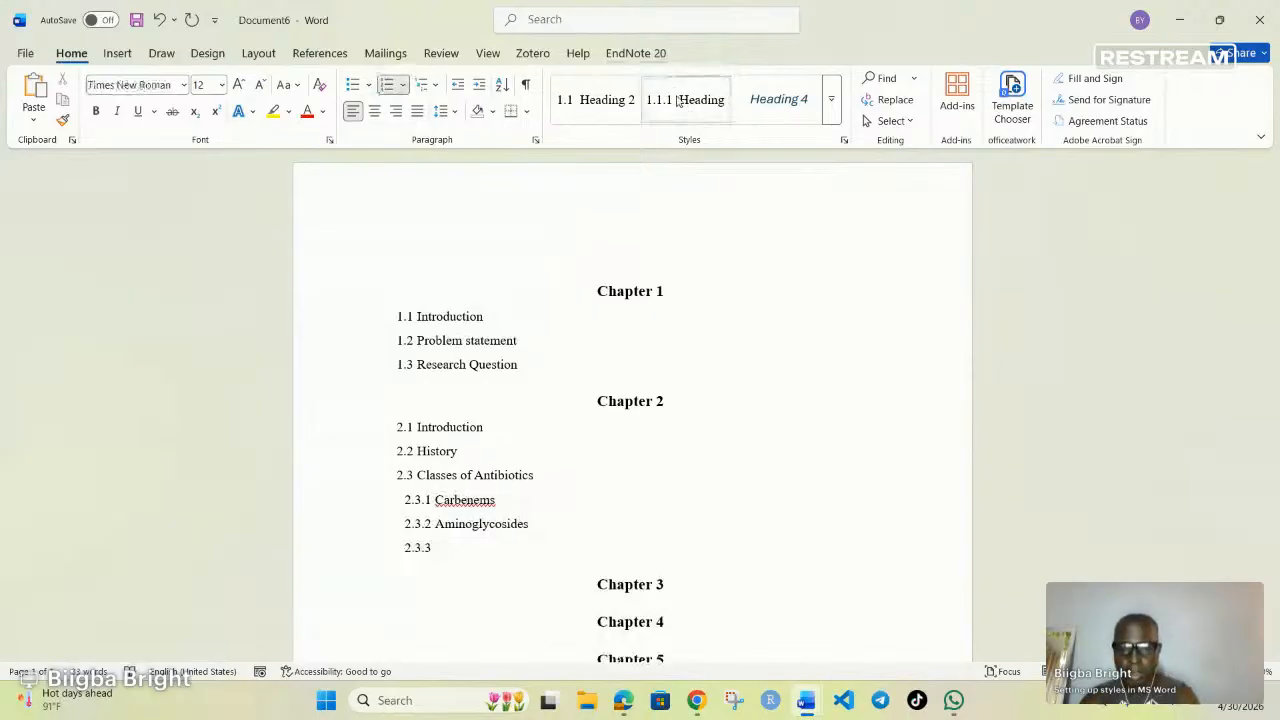
text(Beta)
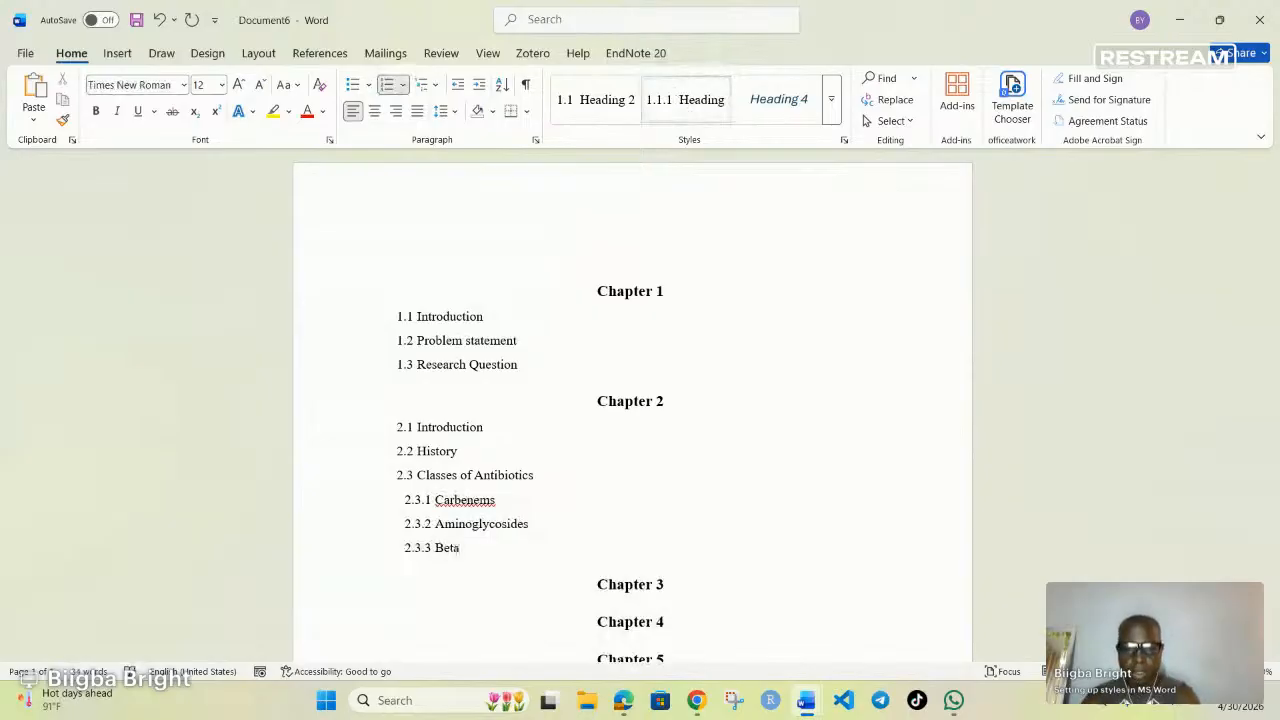
text(-Lac)
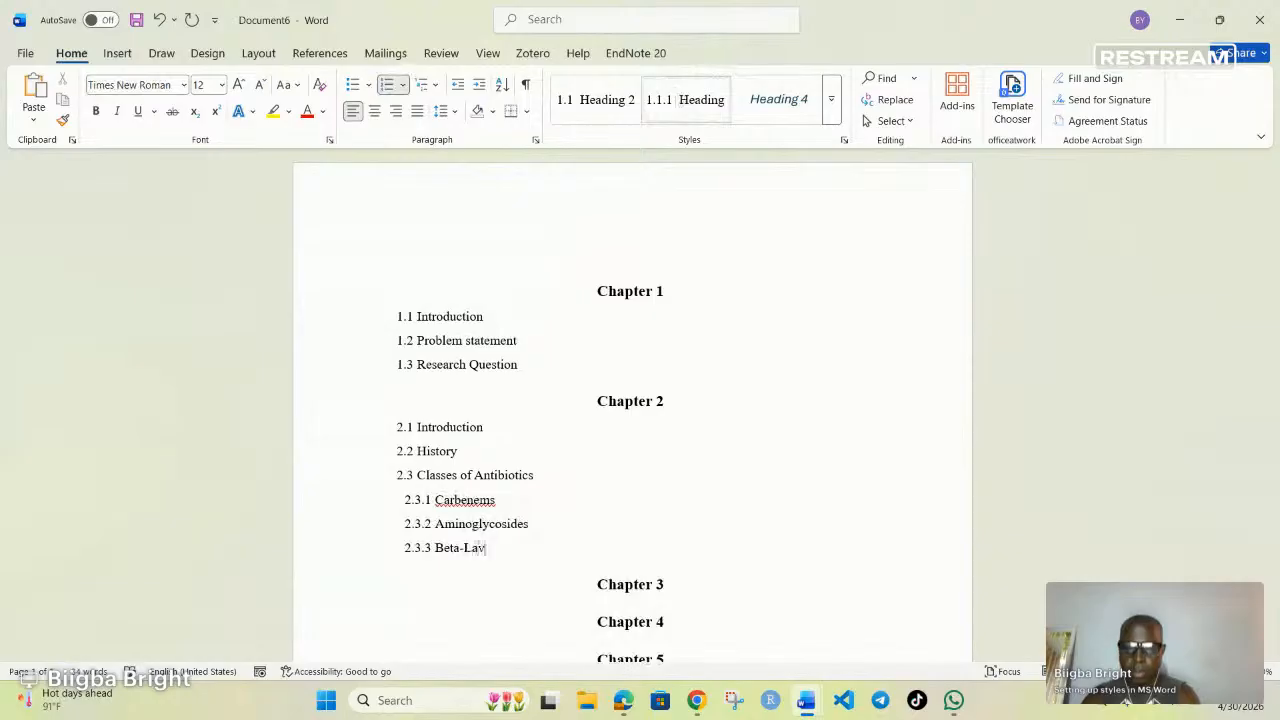
key(BackSpace)
text(ctam)
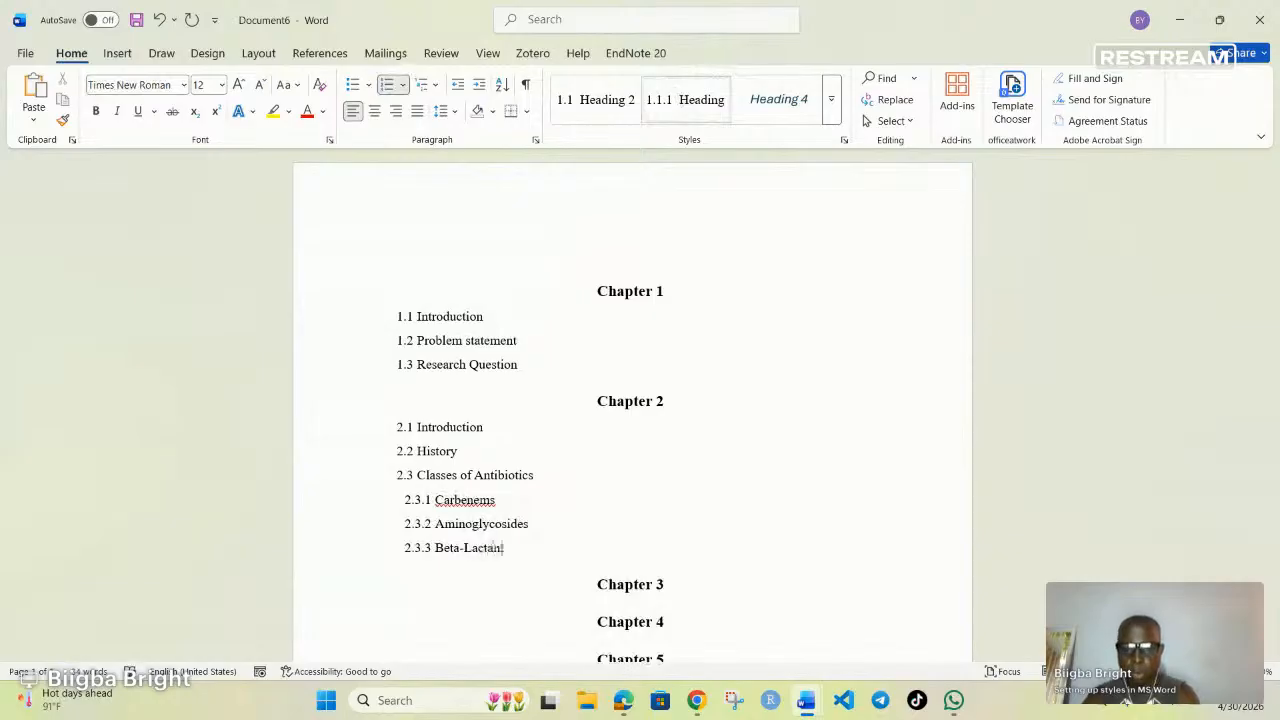
text(s)
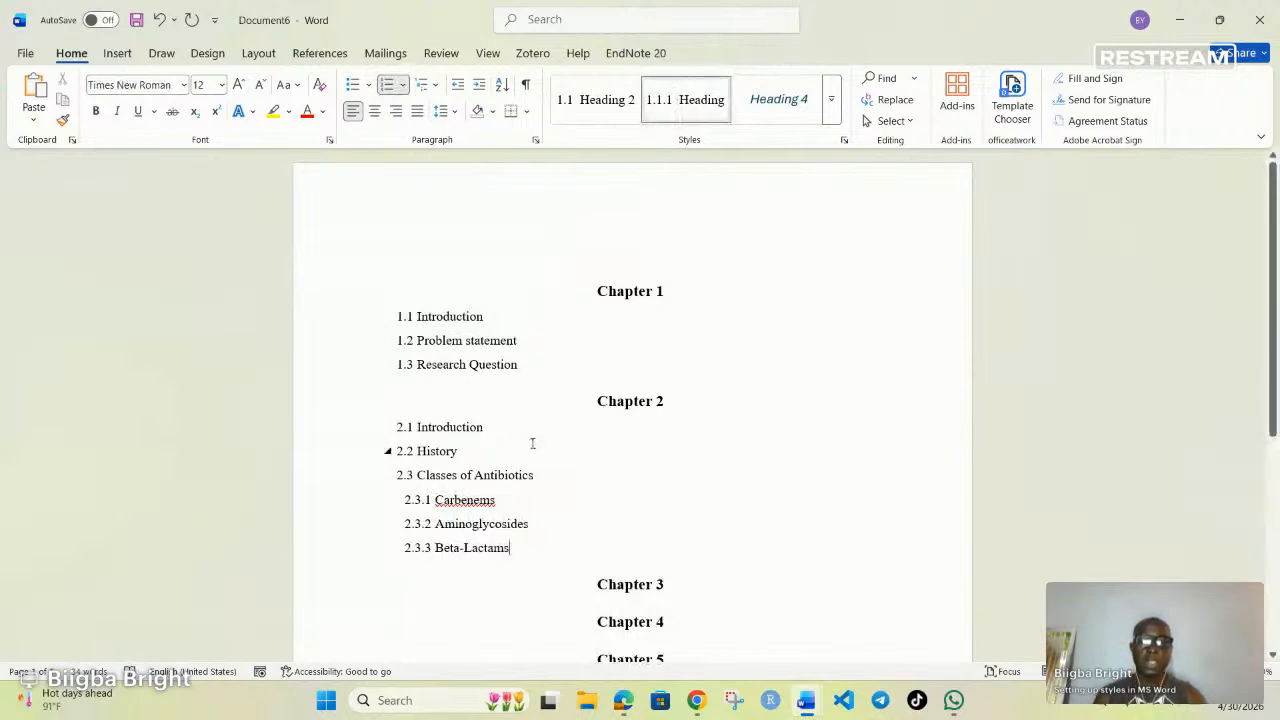
- Insert an indented line between History and Classes of Antibiotics reading "Global picture of AMR"
click(481, 451)
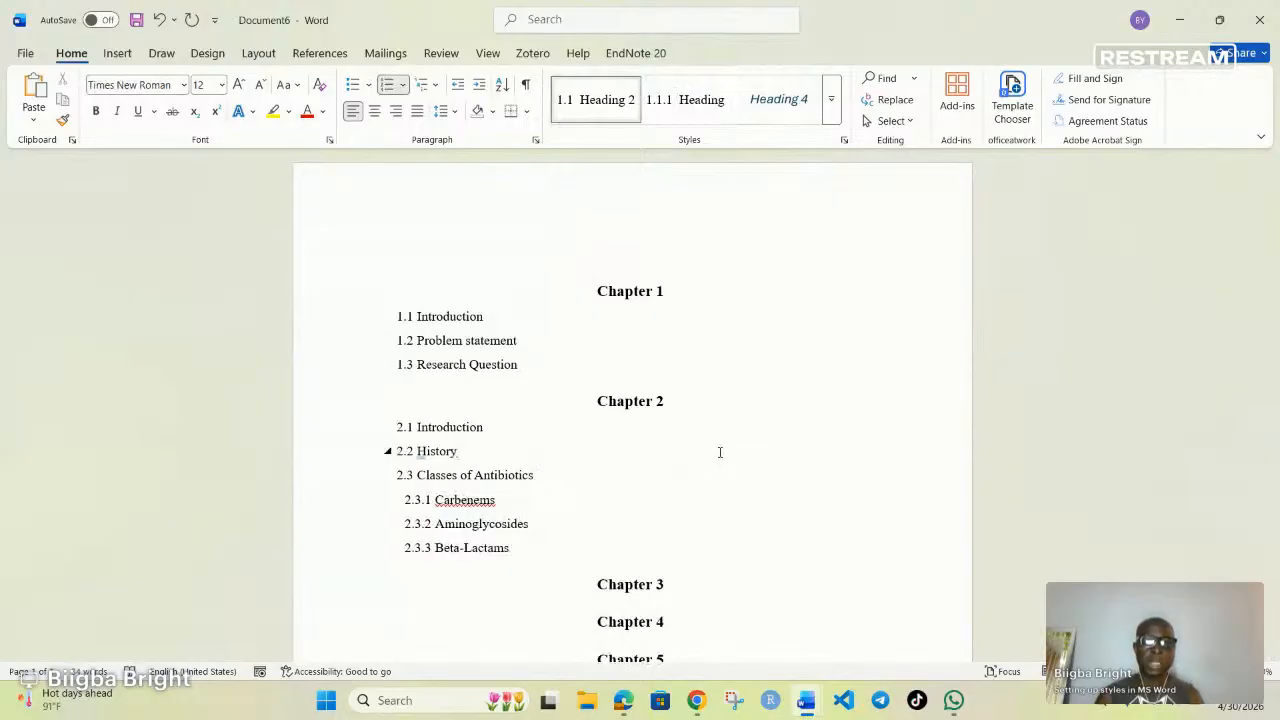
key(Return)
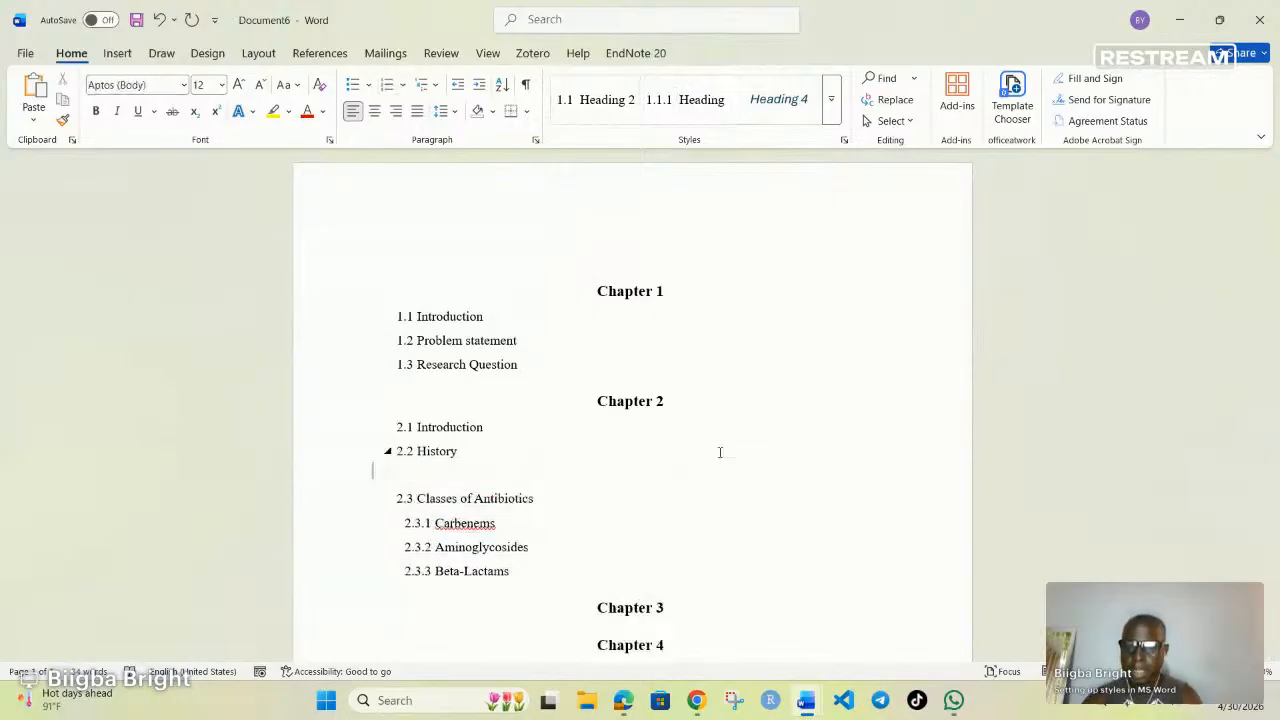
key(Tab)
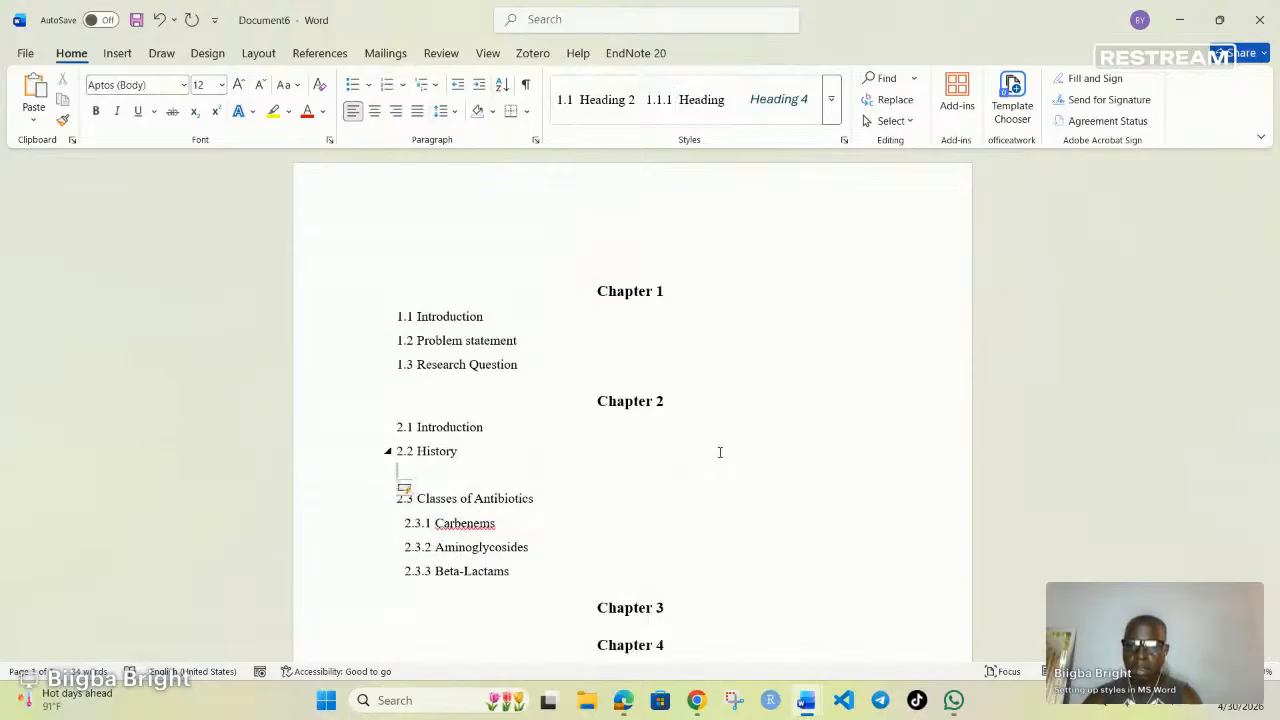
text(Glo)
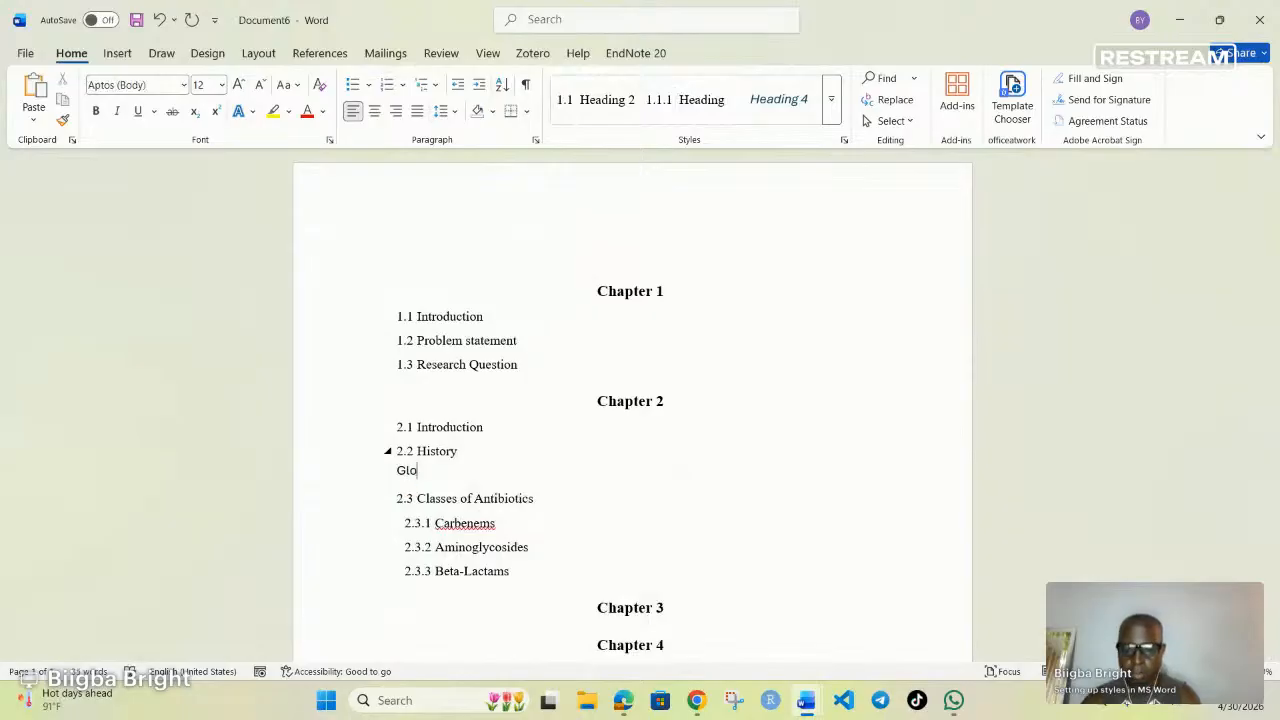
text(bal pi)
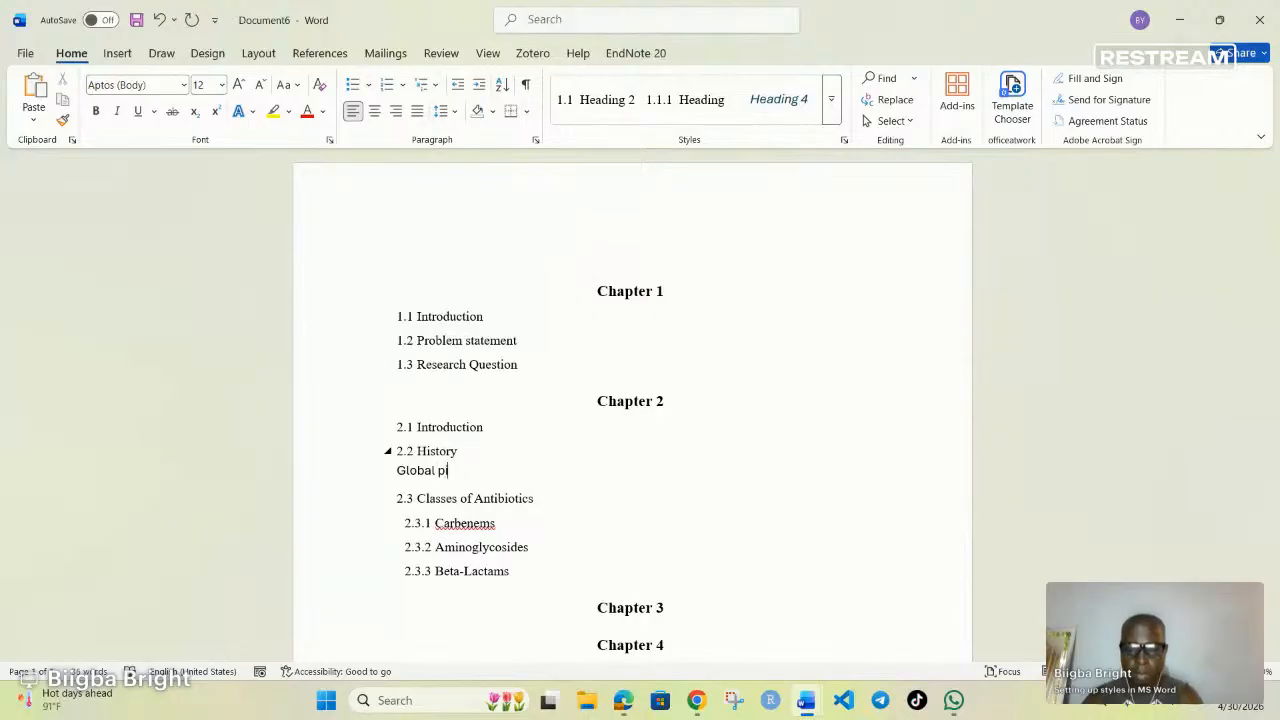
text(ctur)
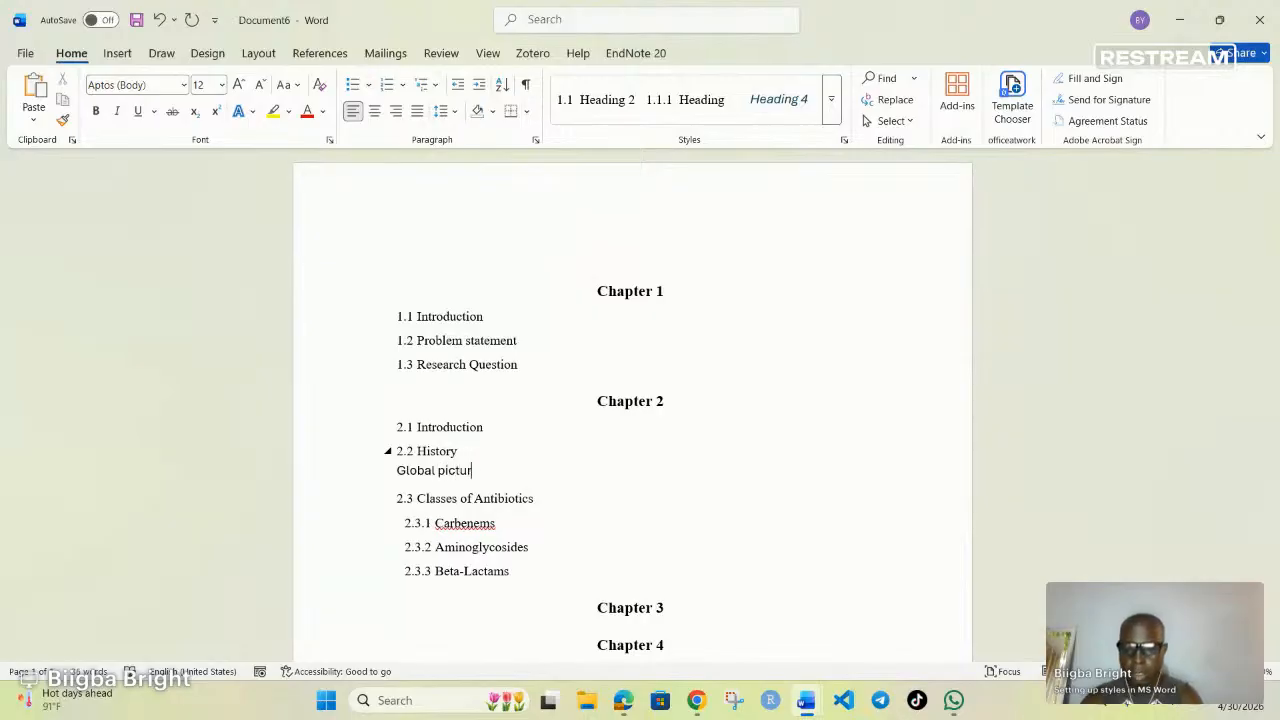
text(e of A)
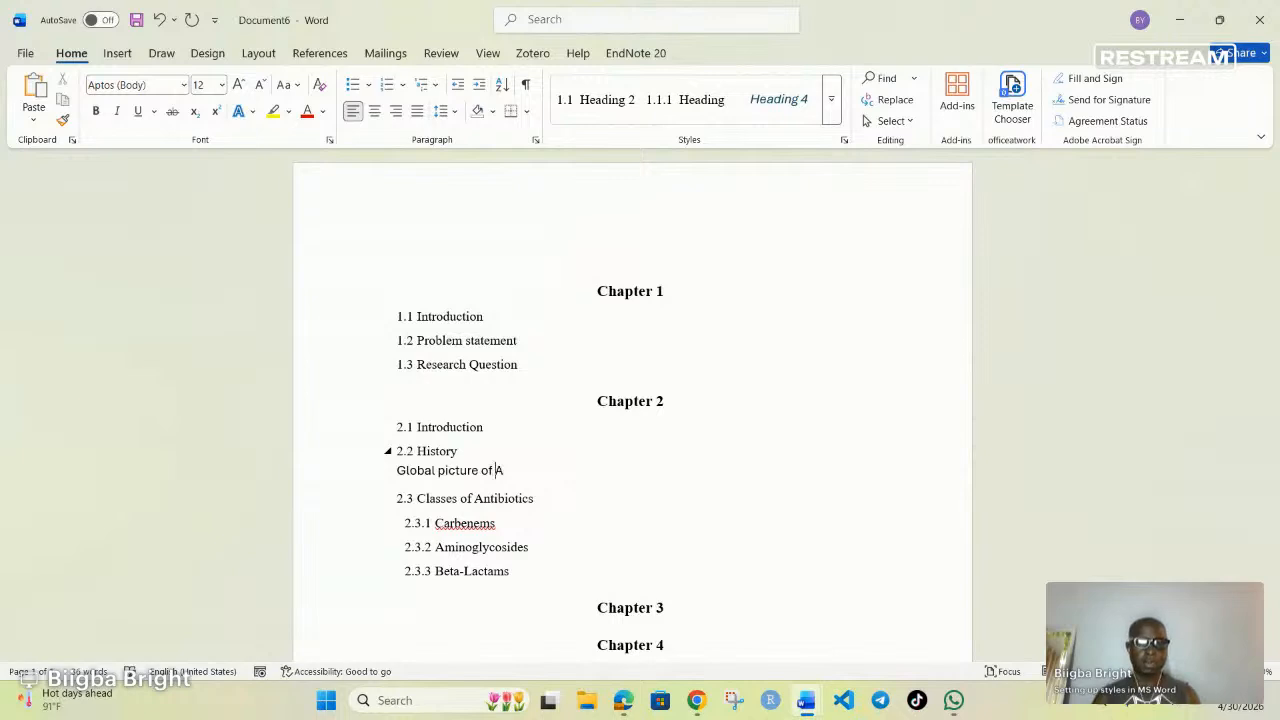
text(MR)
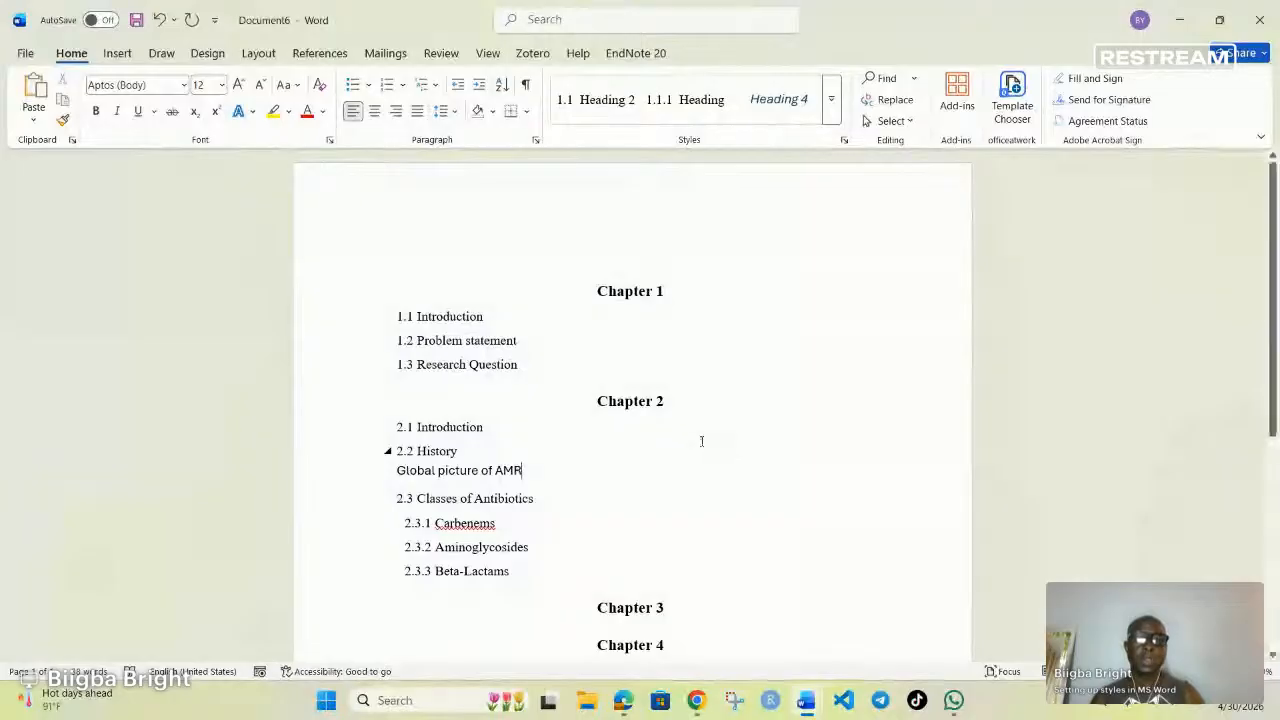
- Apply the Heading 2 style to the "Global picture of AMR" line in Chapter 2
double_click(412, 470)
drag(474, 471, 535, 476)
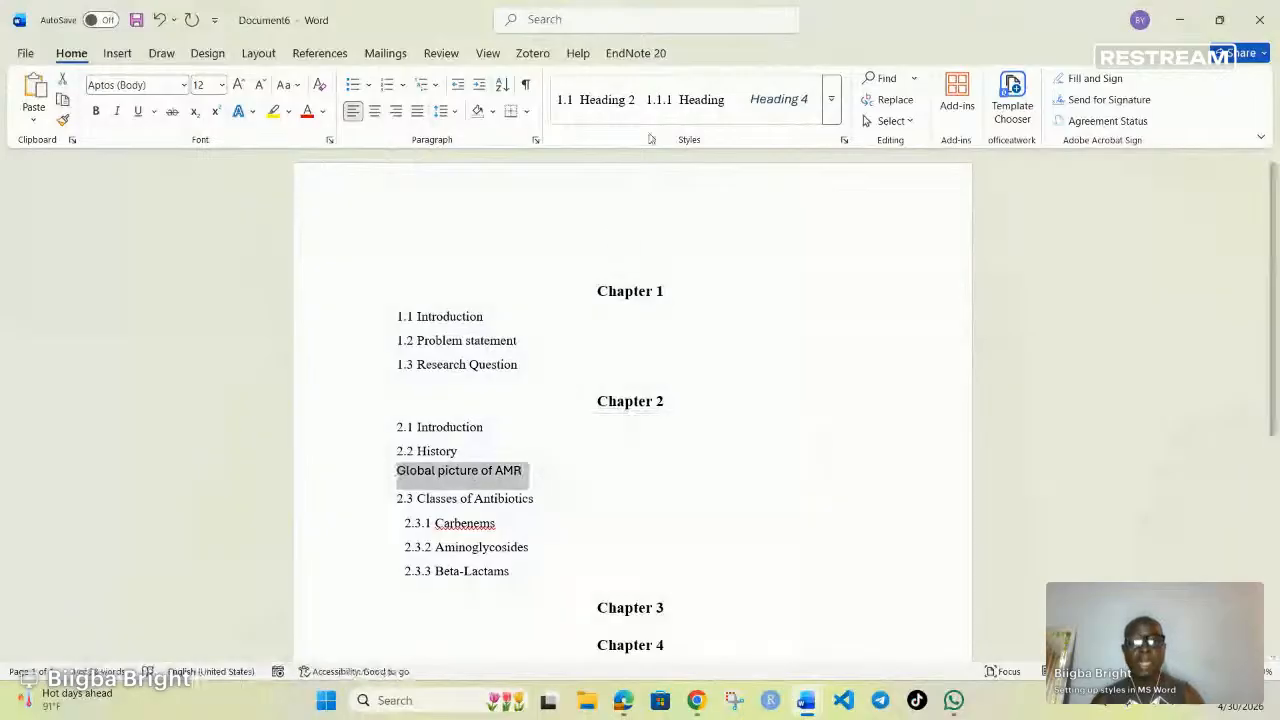
click(603, 103)
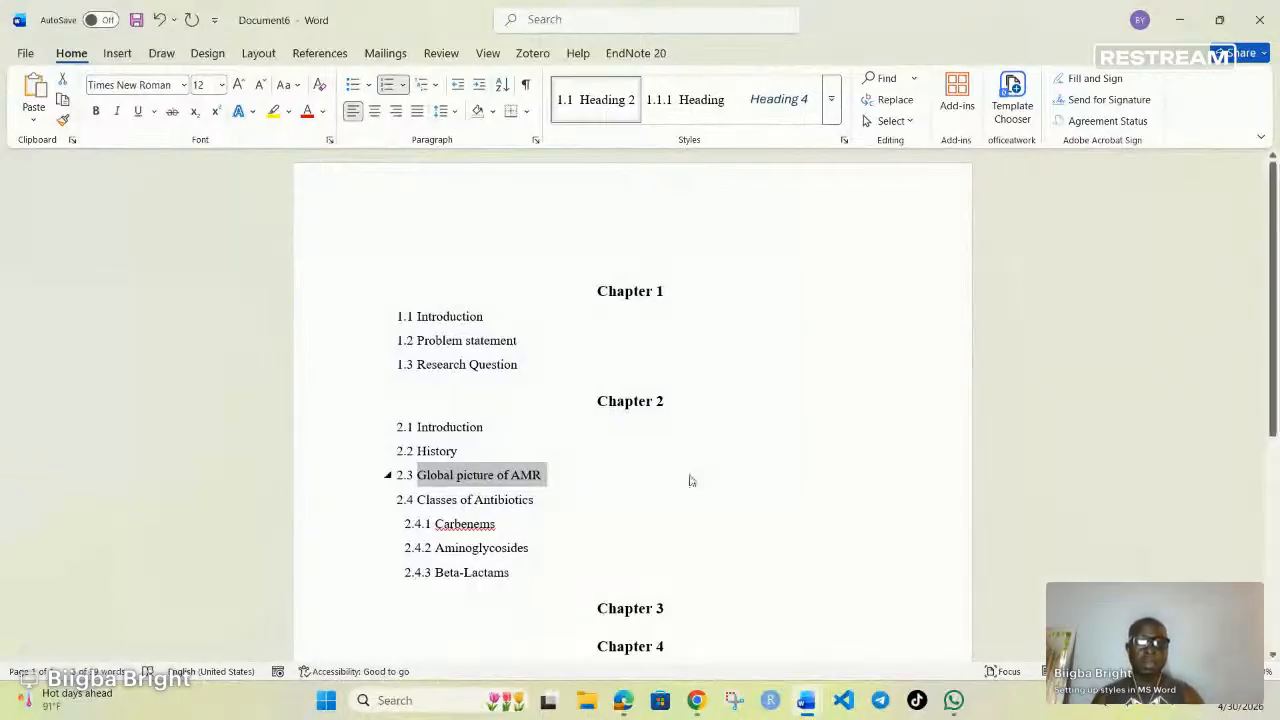
click(564, 481)
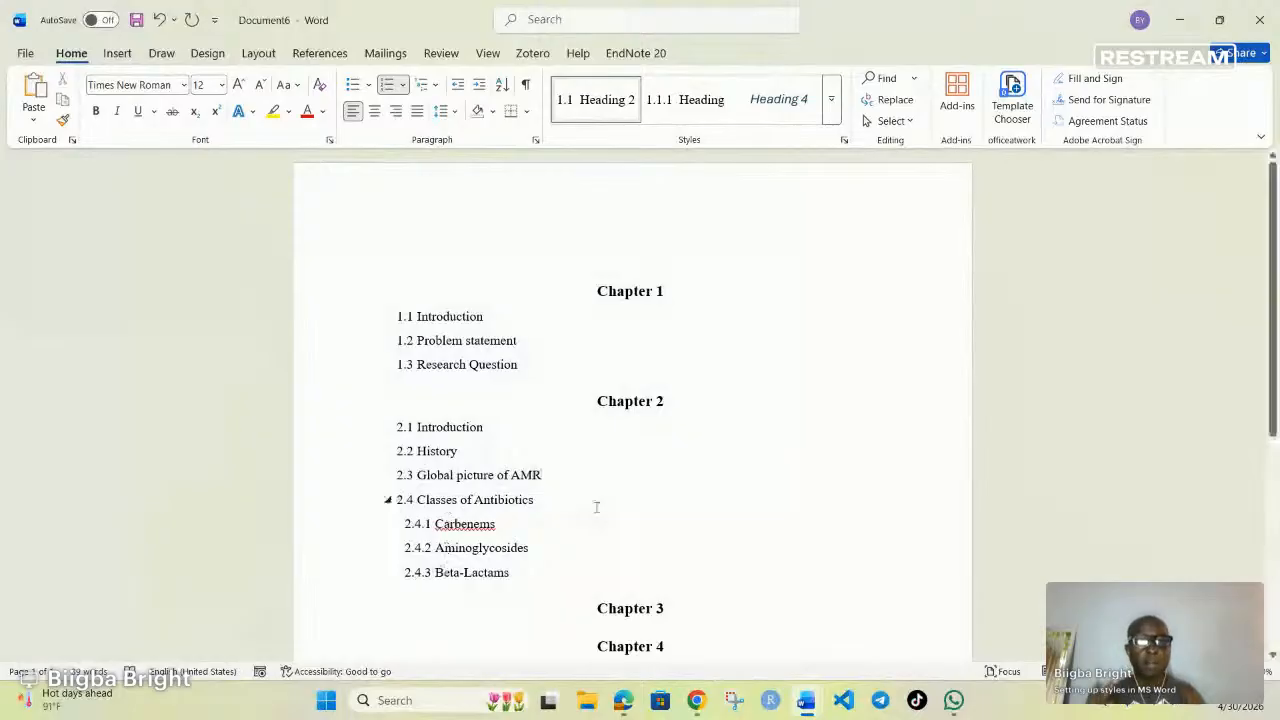
- Start a new custom style named "Tablezz" from the "Global picture of AMR" heading and open its full formatting options
scroll(596, 507, down, 3)
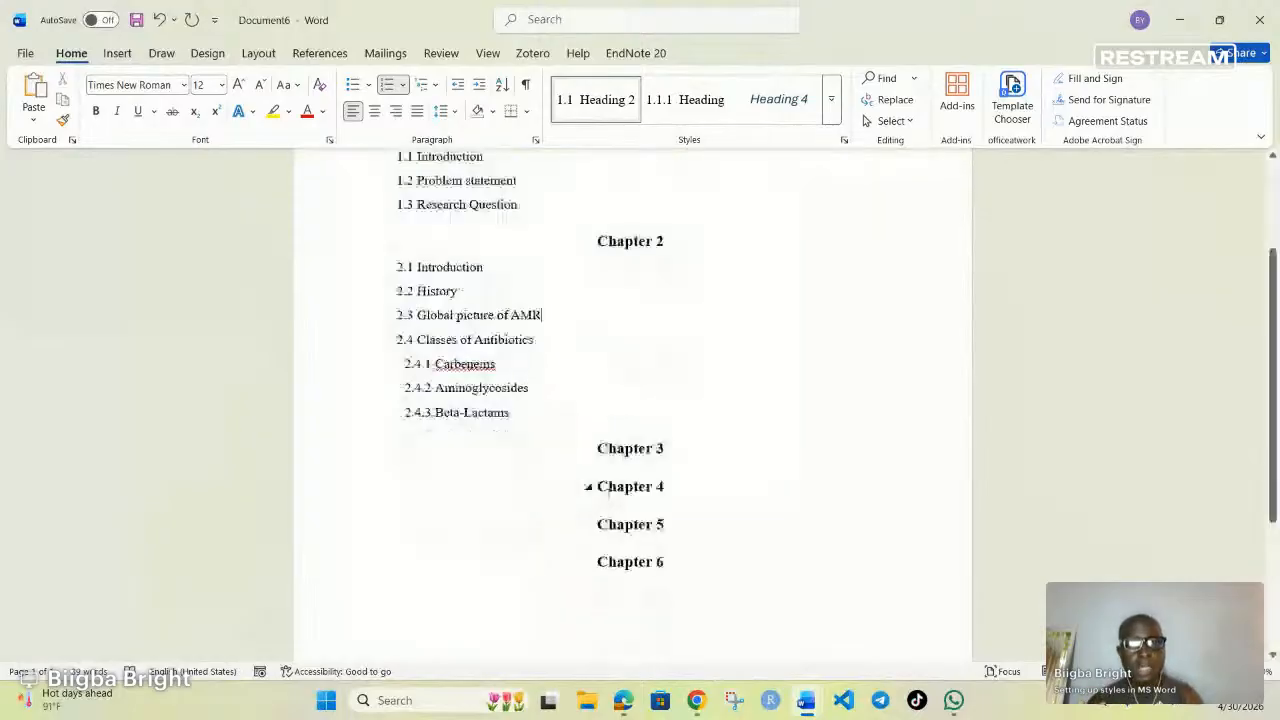
click(831, 110)
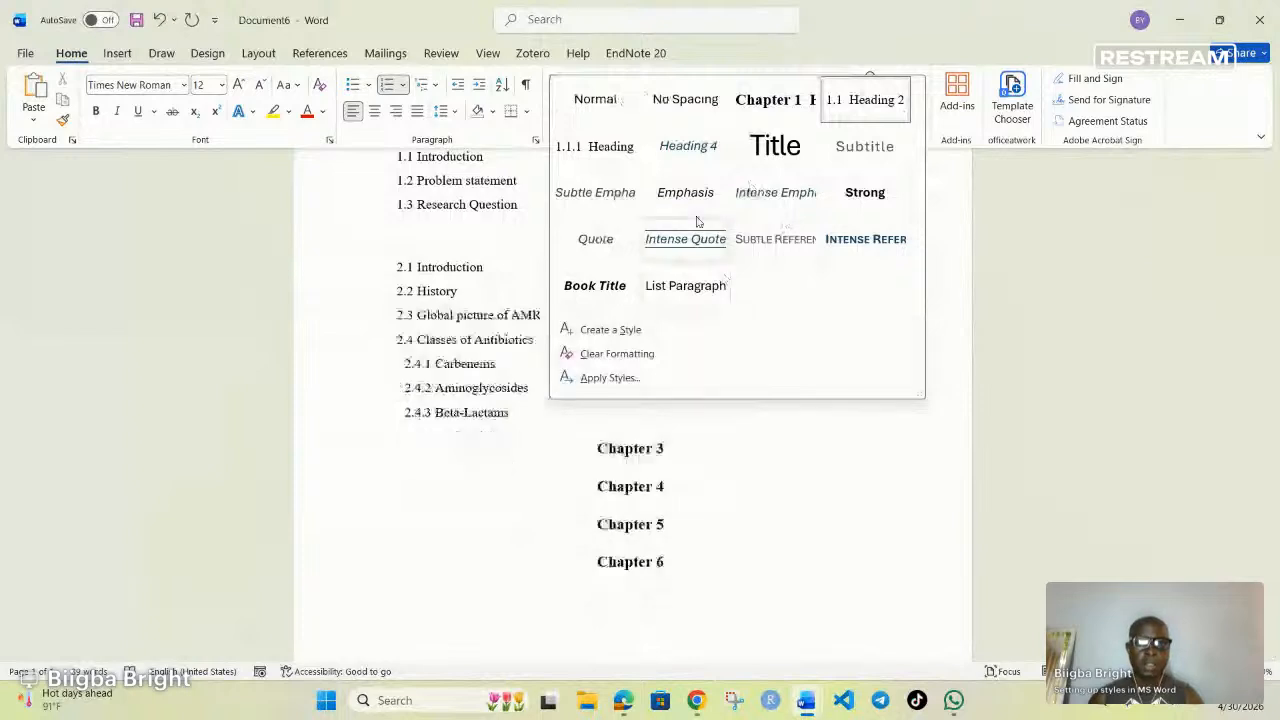
click(600, 337)
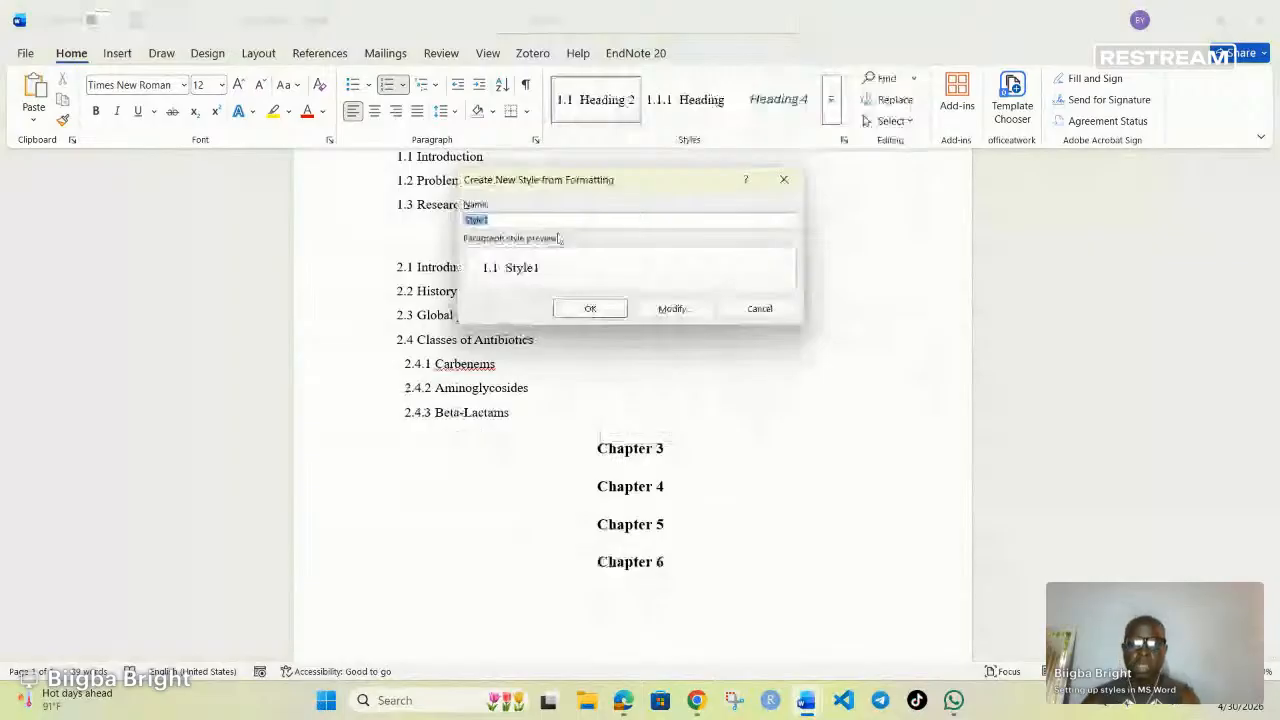
text(Table)
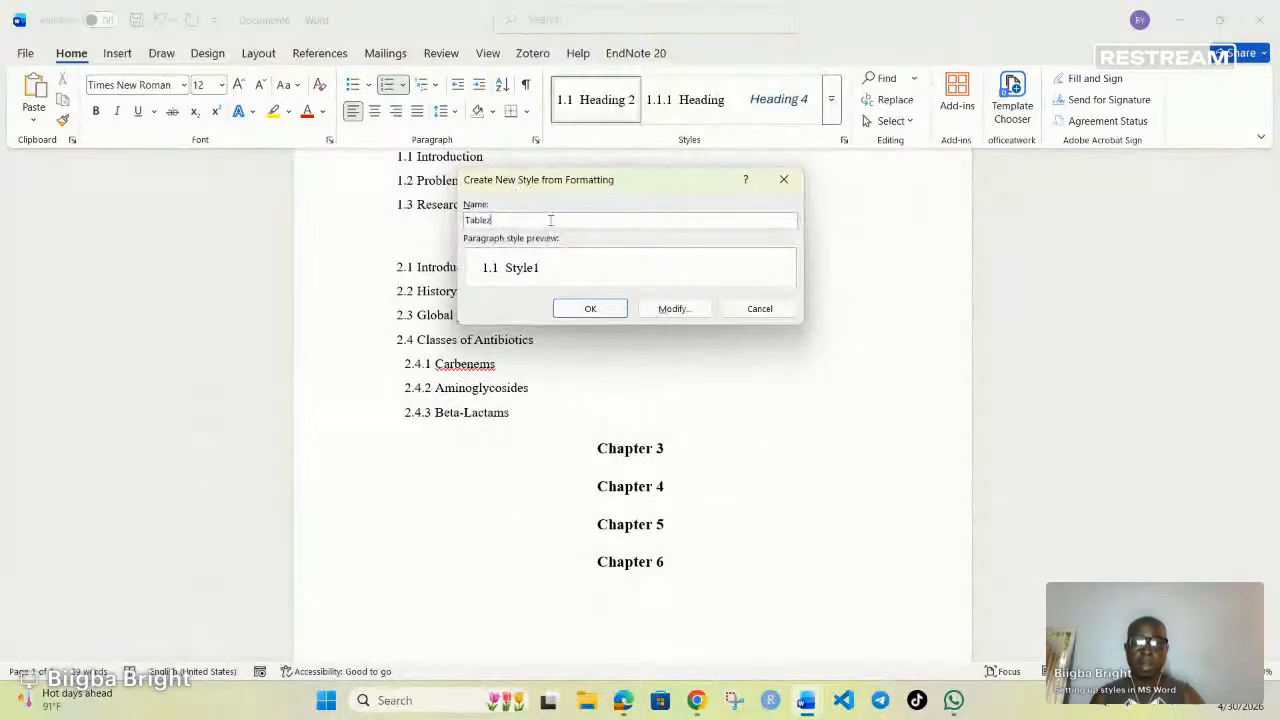
text(zz)
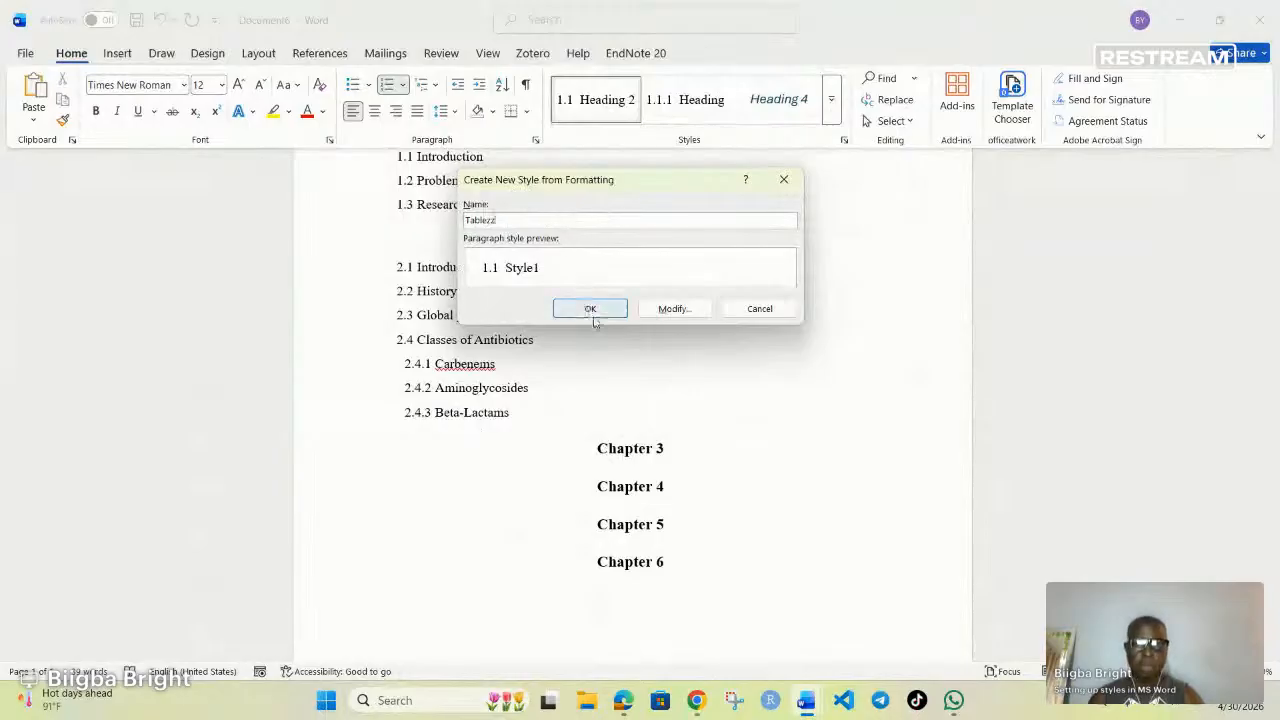
click(675, 309)
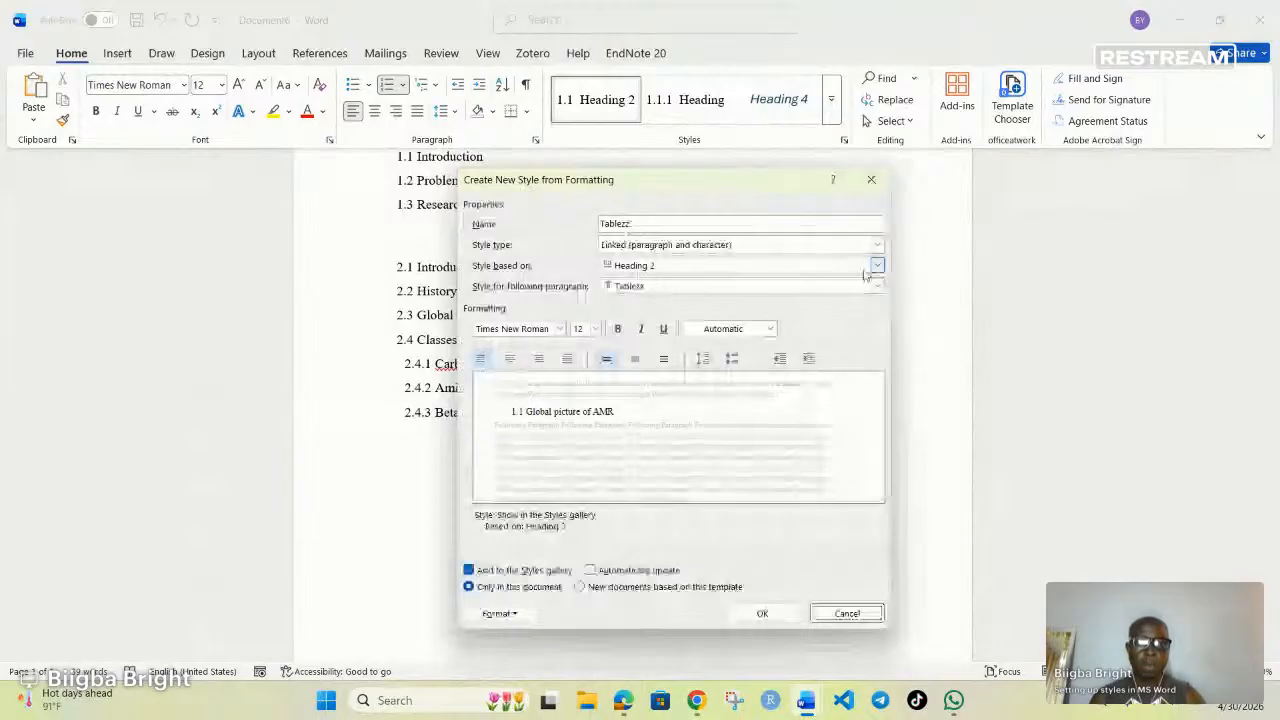
- Try creating the Tablezz style based on Normal with Arial Black, single line spacing and automatic updating, and undo it on the heading
click(824, 267)
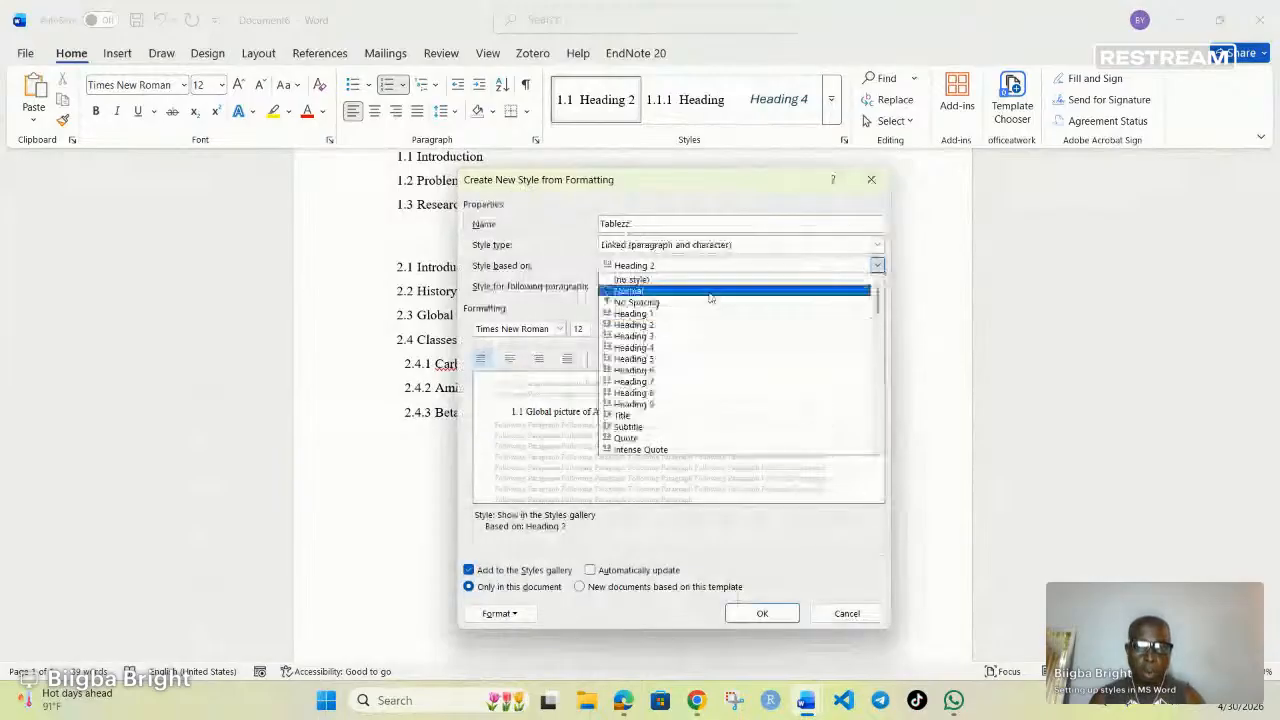
click(709, 292)
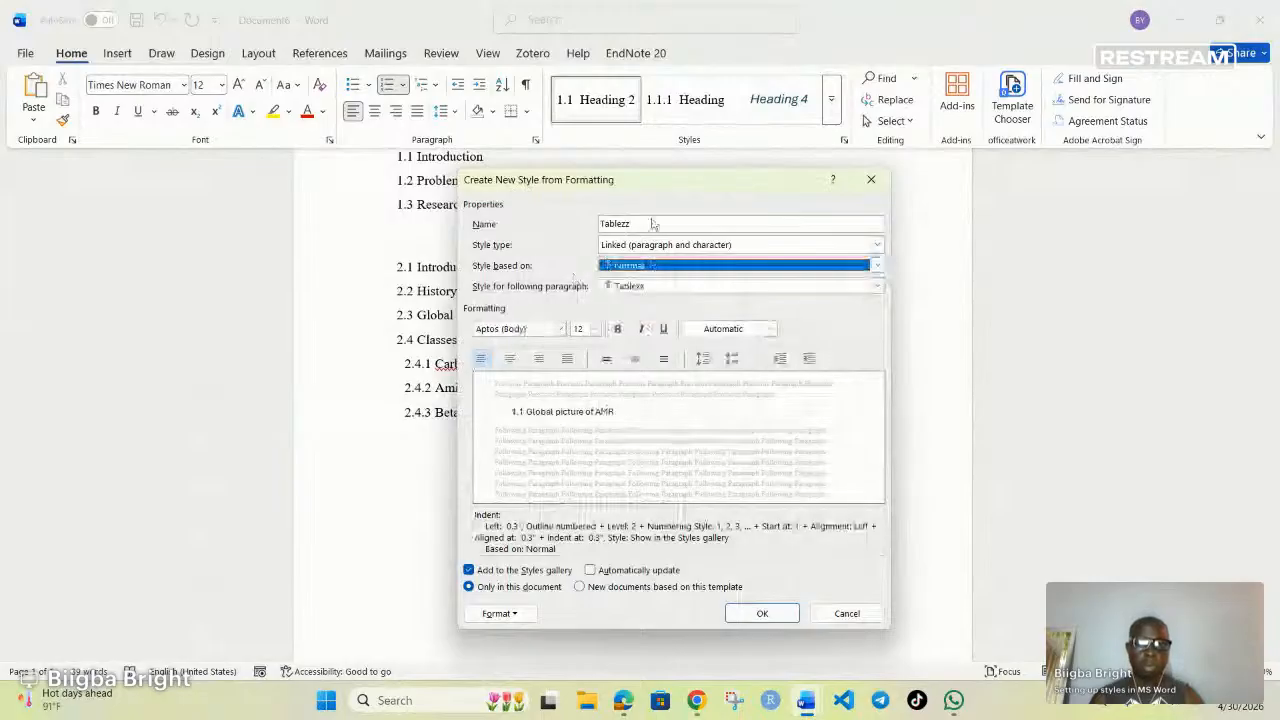
click(561, 329)
click(442, 402)
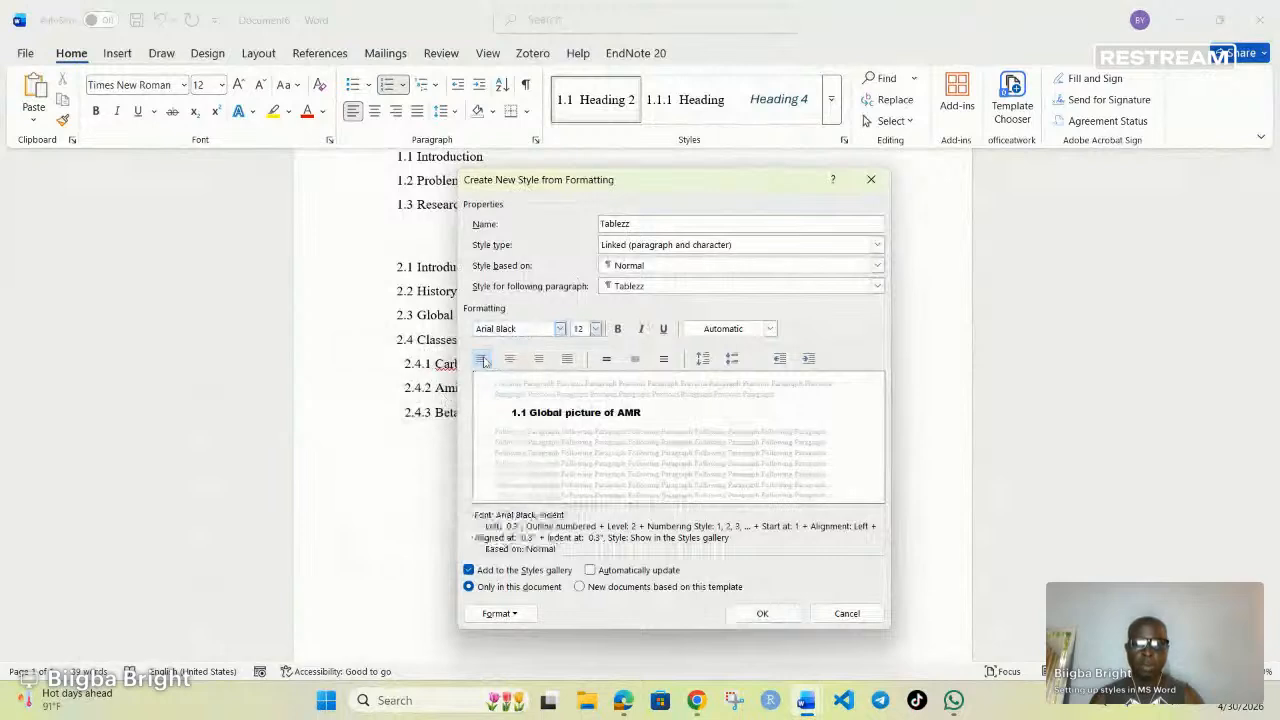
click(606, 358)
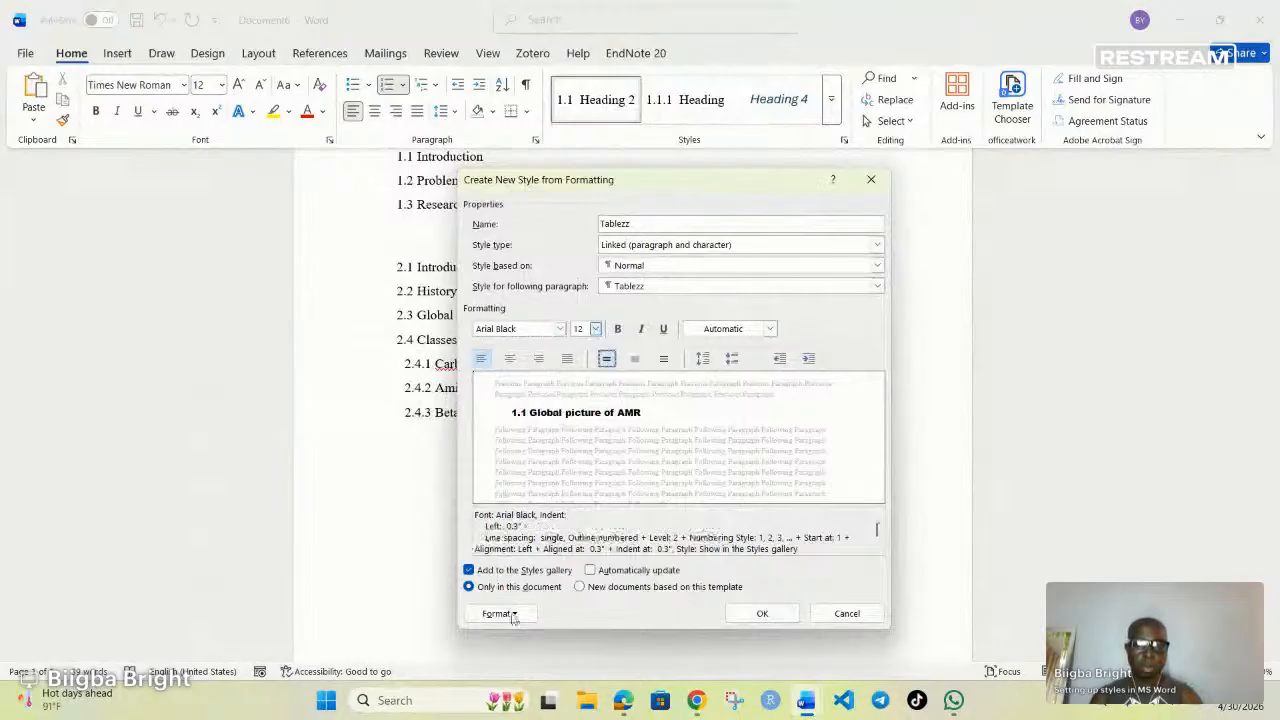
click(591, 570)
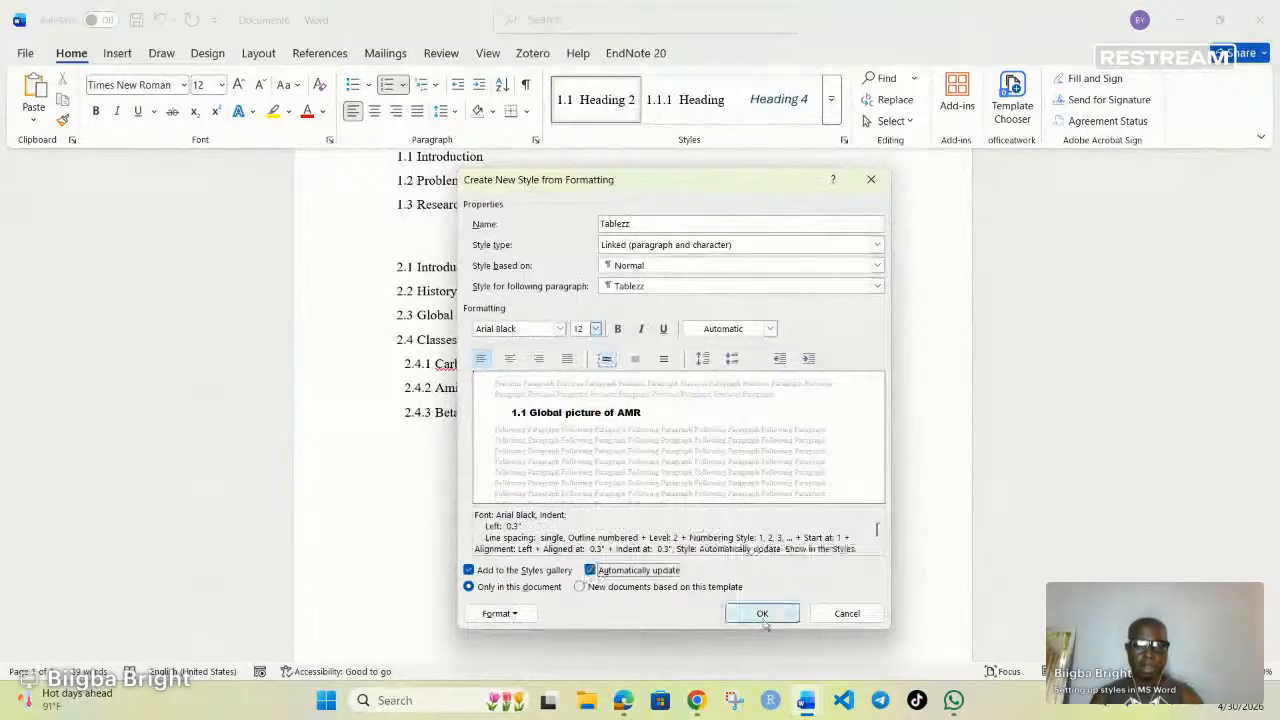
click(762, 613)
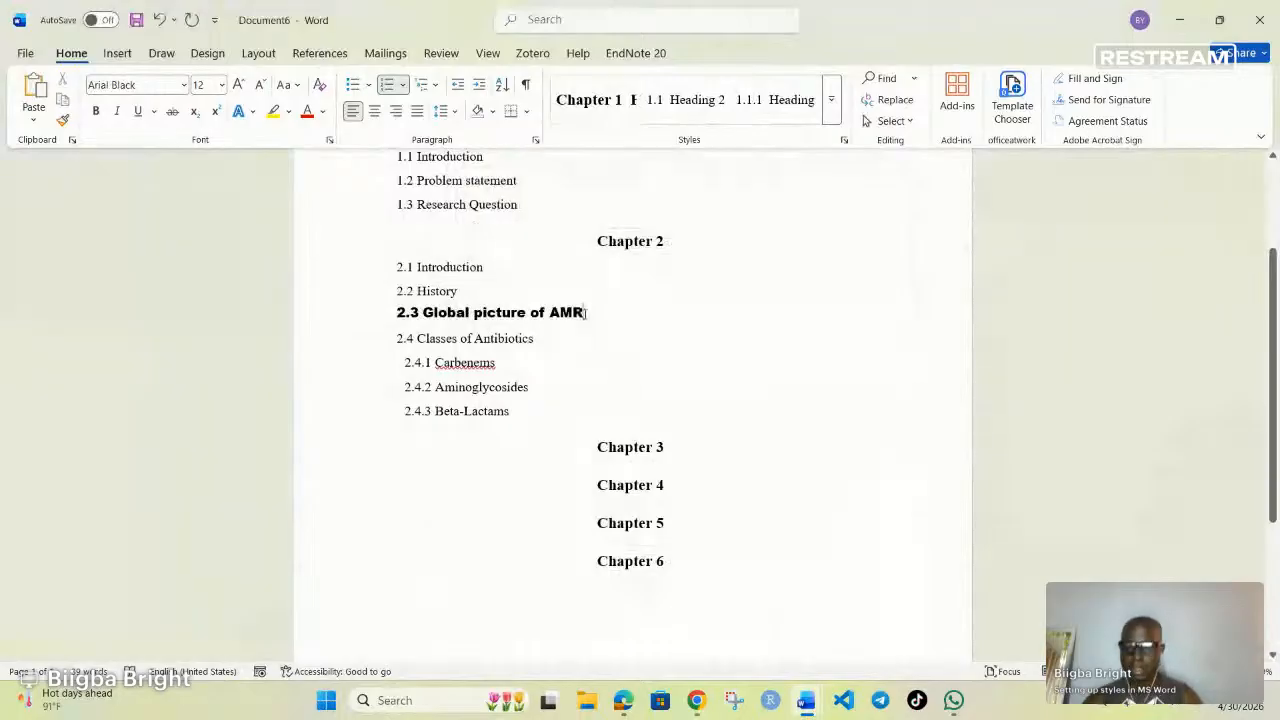
key(ctrl+alt+2)
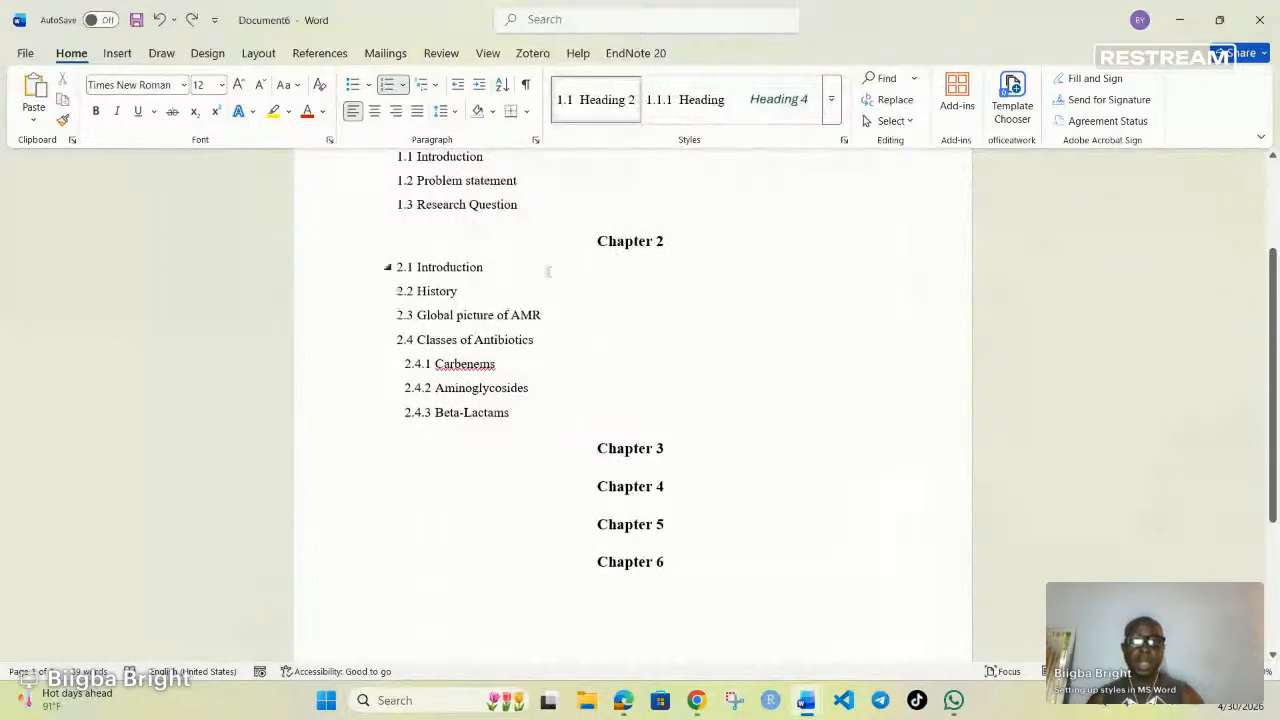
- Start a new custom style named "Tables" from the blank line below Chapter 6 and open its full formatting options
scroll(628, 385, down, 1)
scroll(628, 385, down, 4)
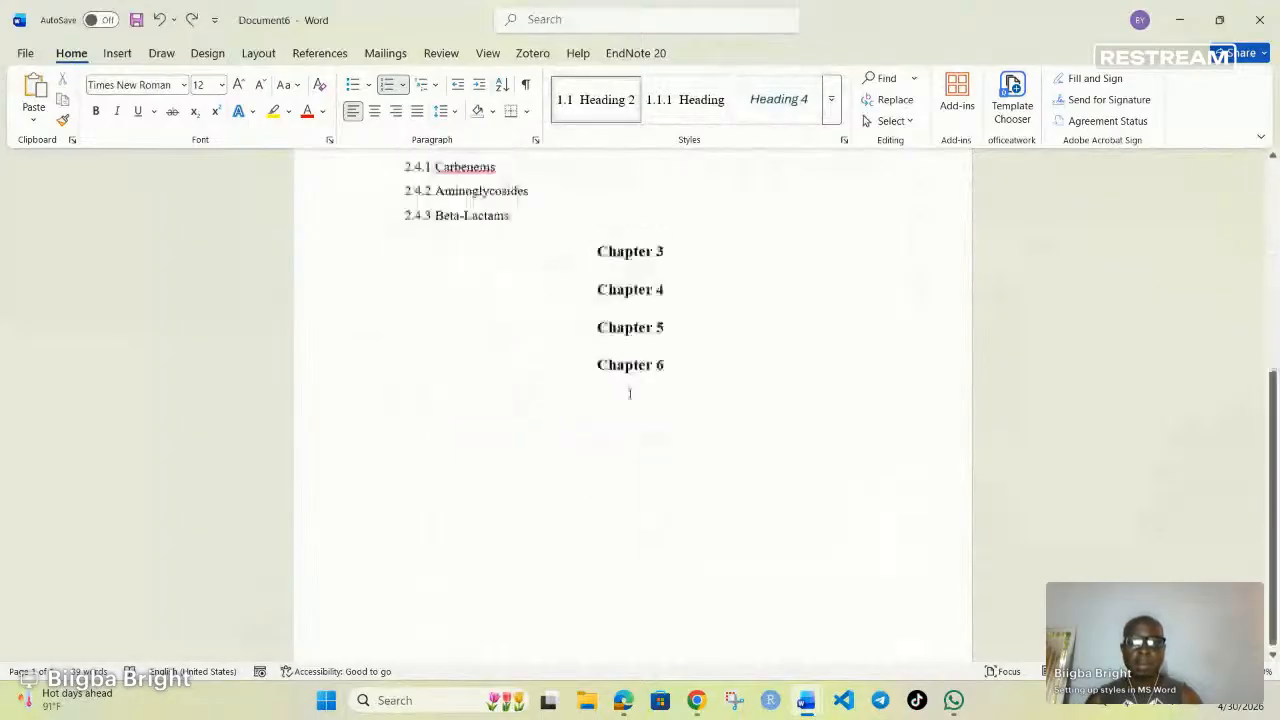
click(543, 437)
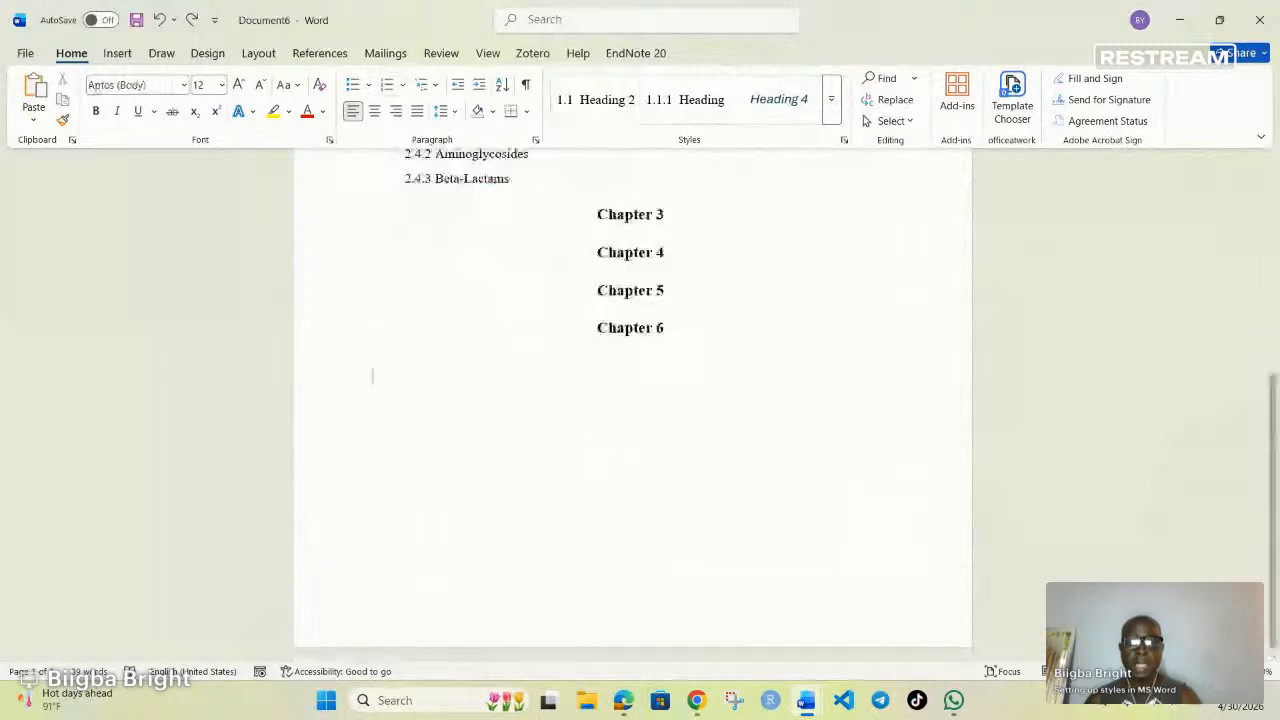
scroll(620, 270, up, 4)
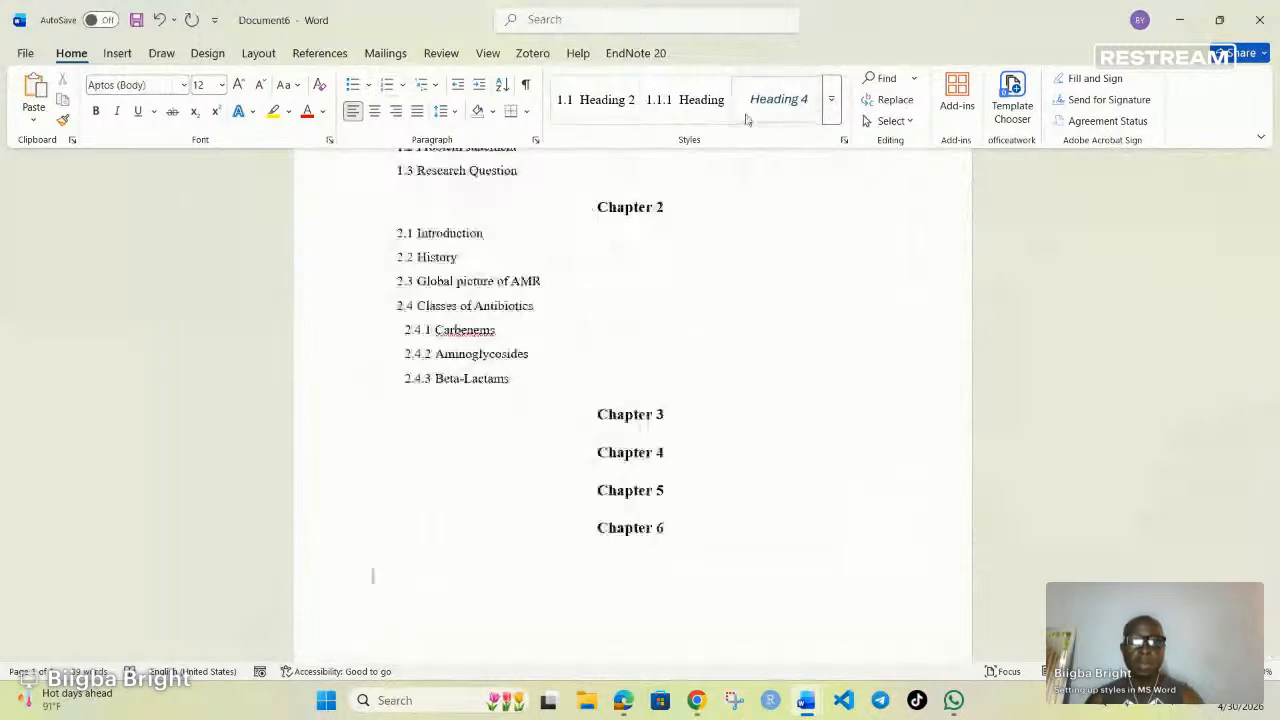
click(831, 99)
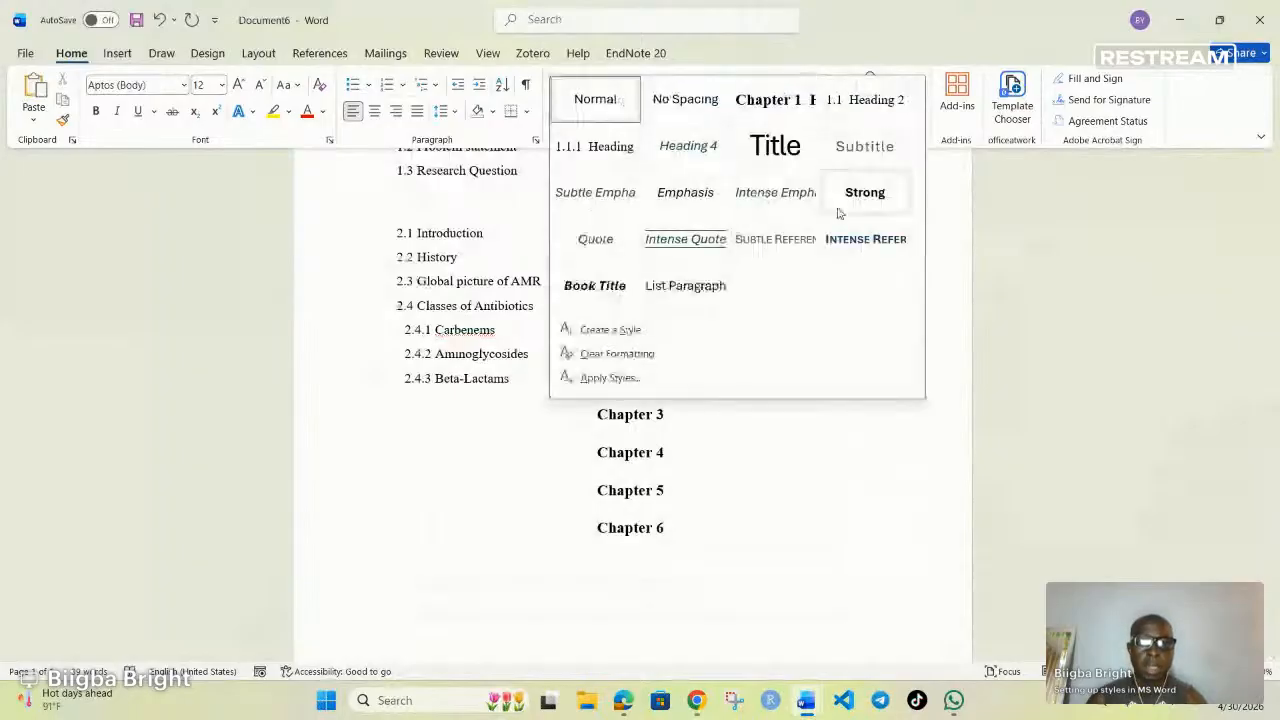
click(626, 329)
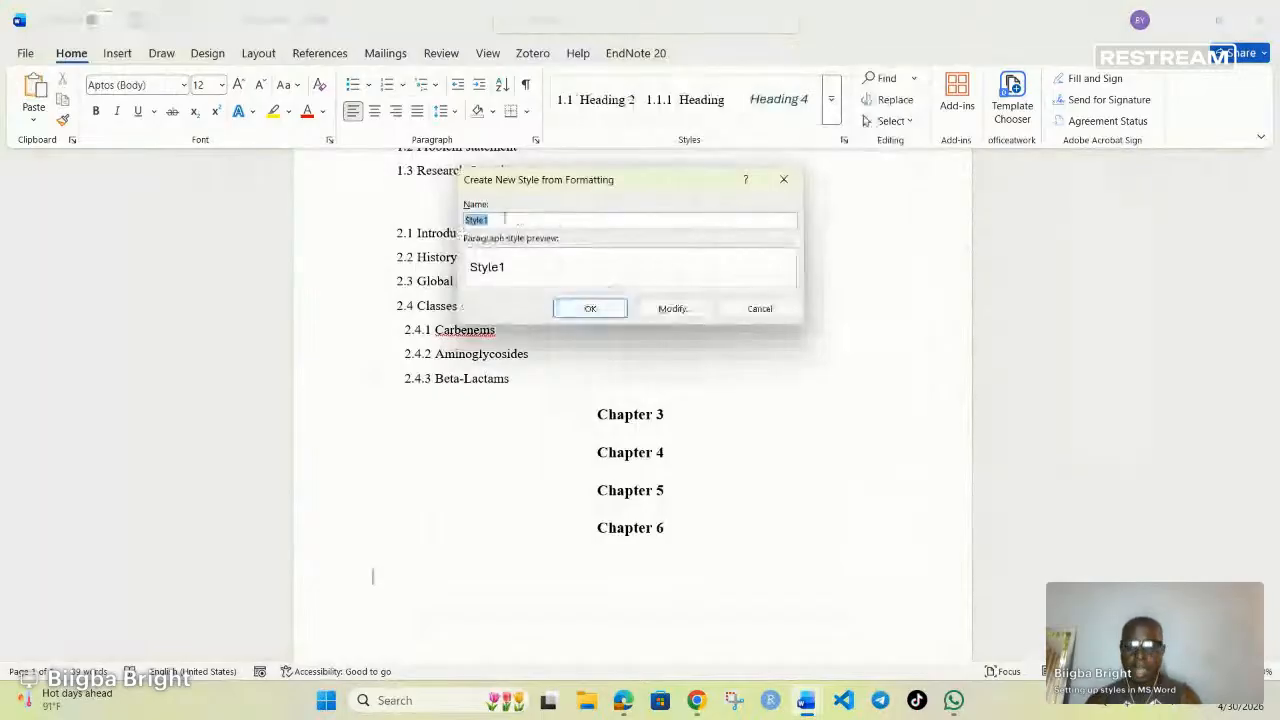
text(Tab)
text(les)
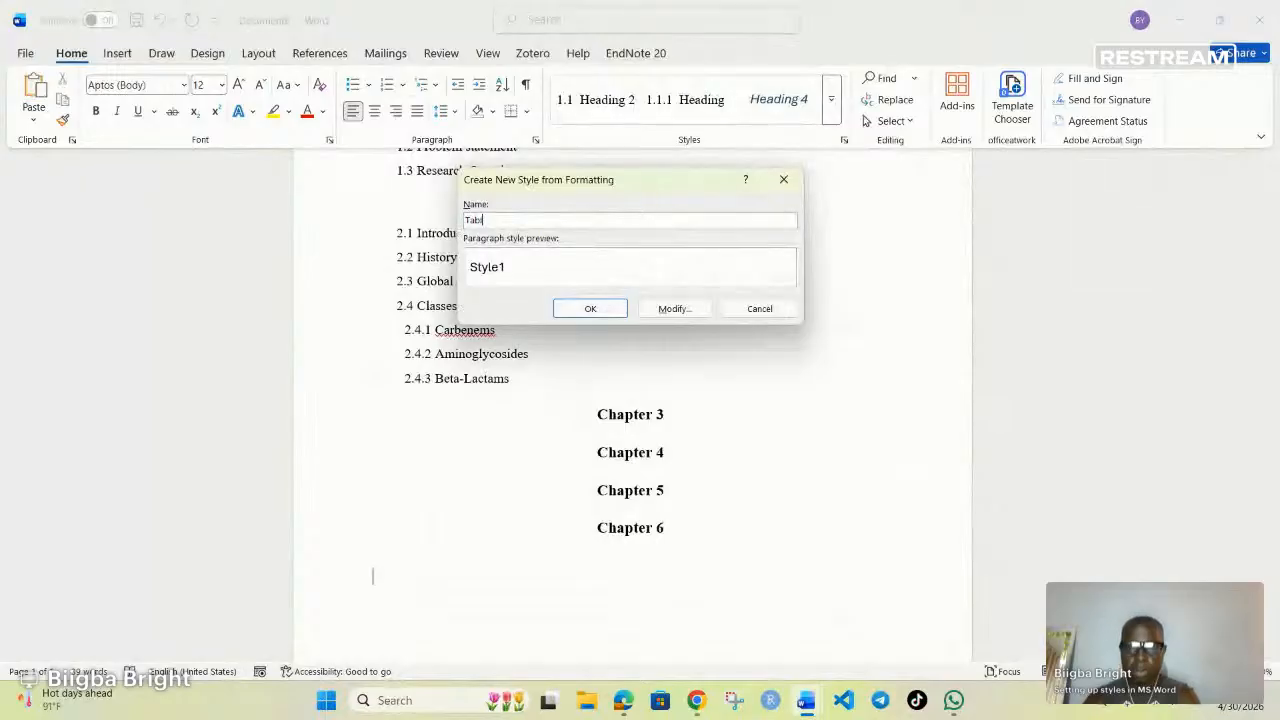
click(694, 315)
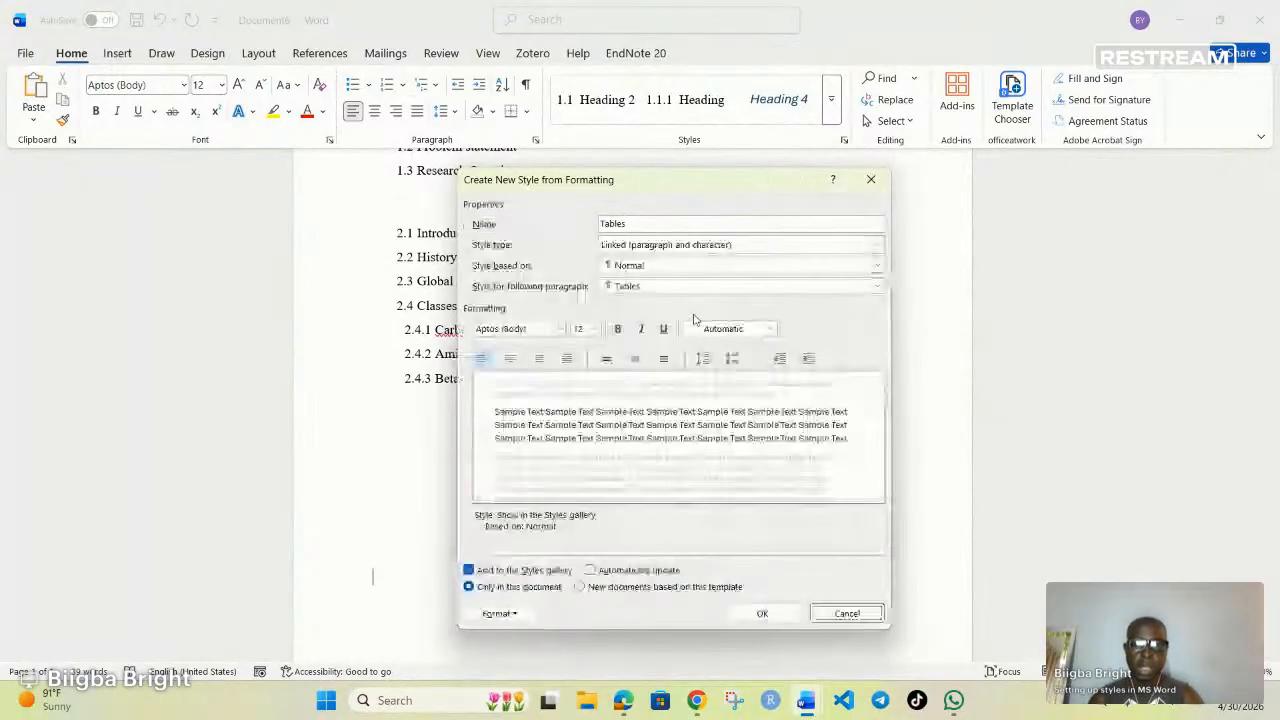
- Format the Tables style in Times New Roman, size 12, with single line spacing and automatic updating, and save it
click(560, 329)
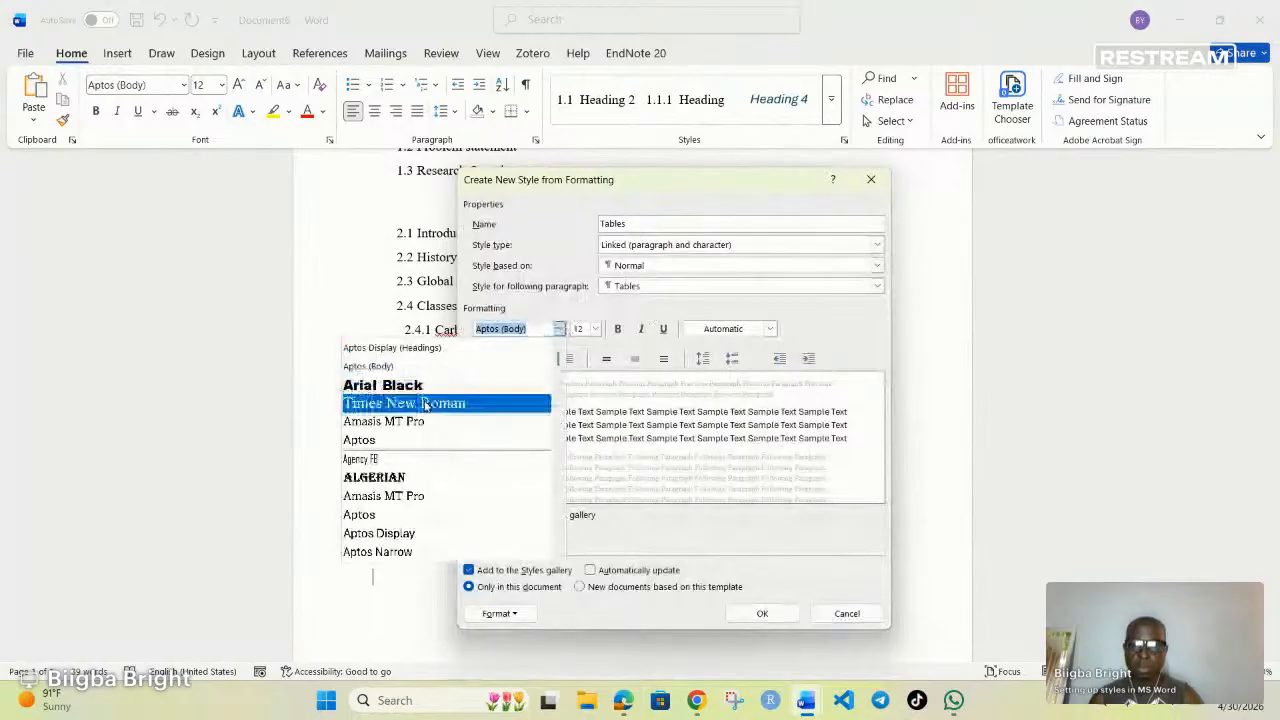
click(420, 403)
click(596, 329)
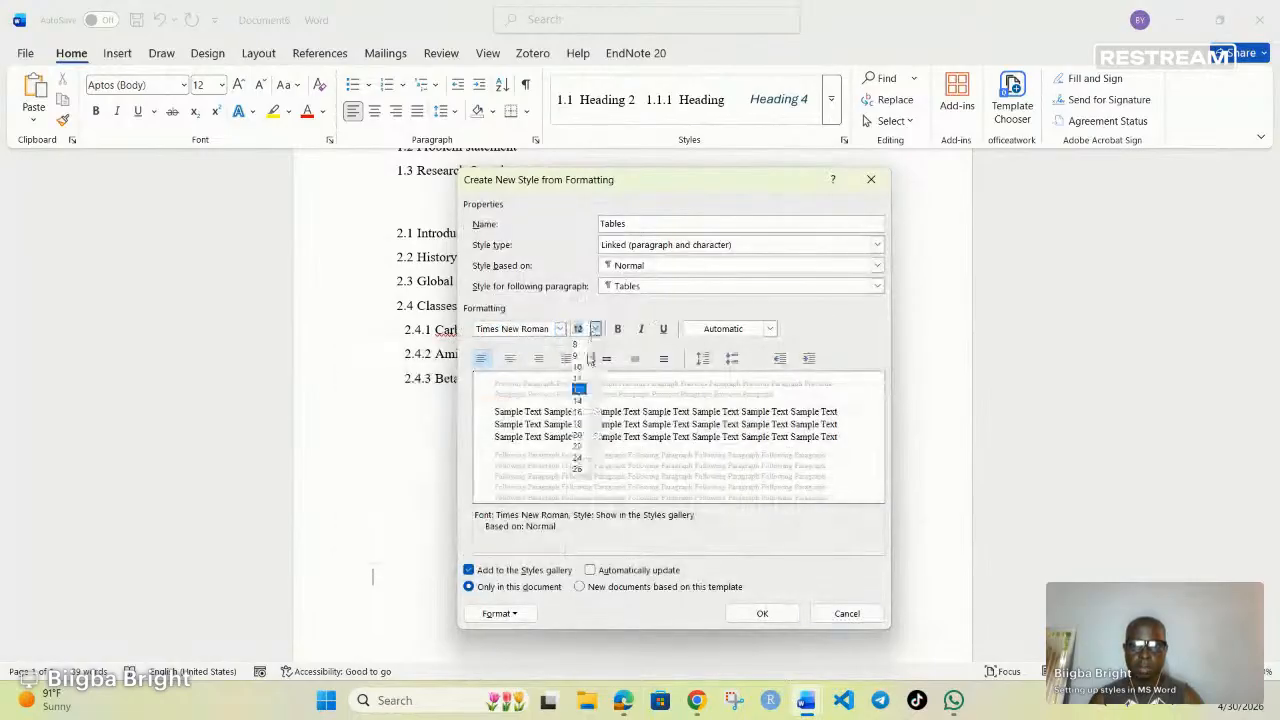
click(586, 395)
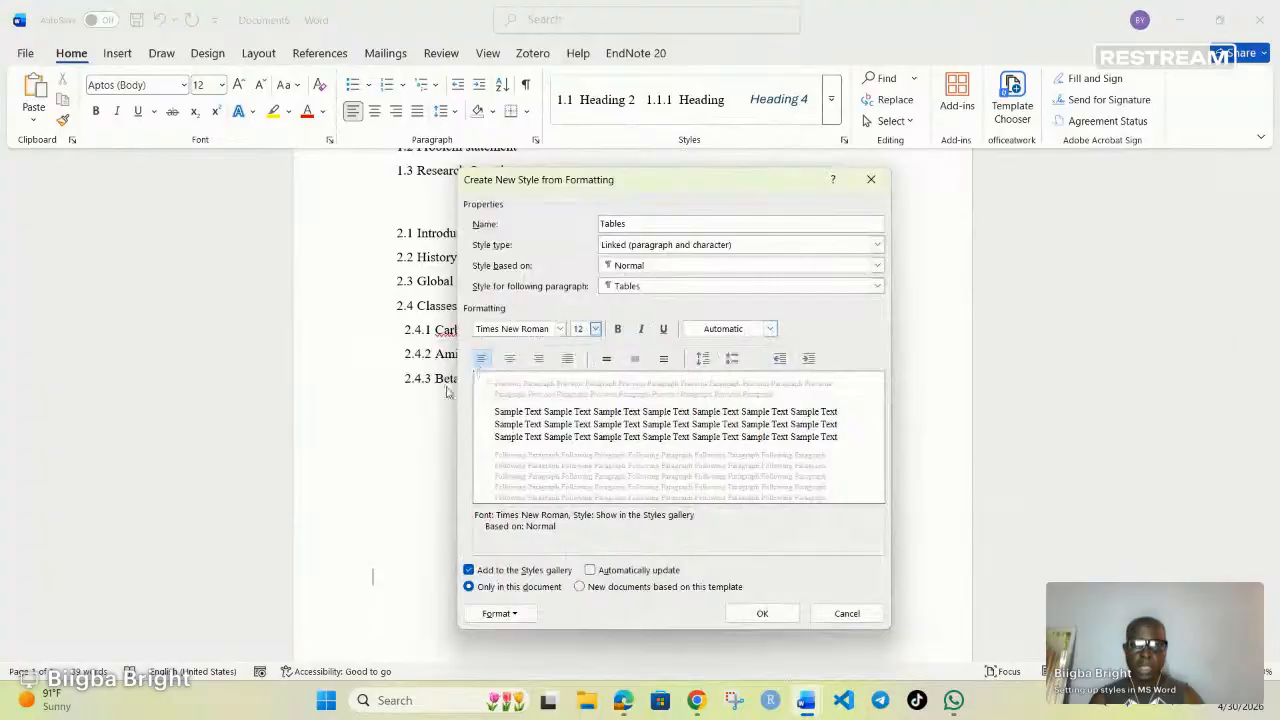
click(606, 358)
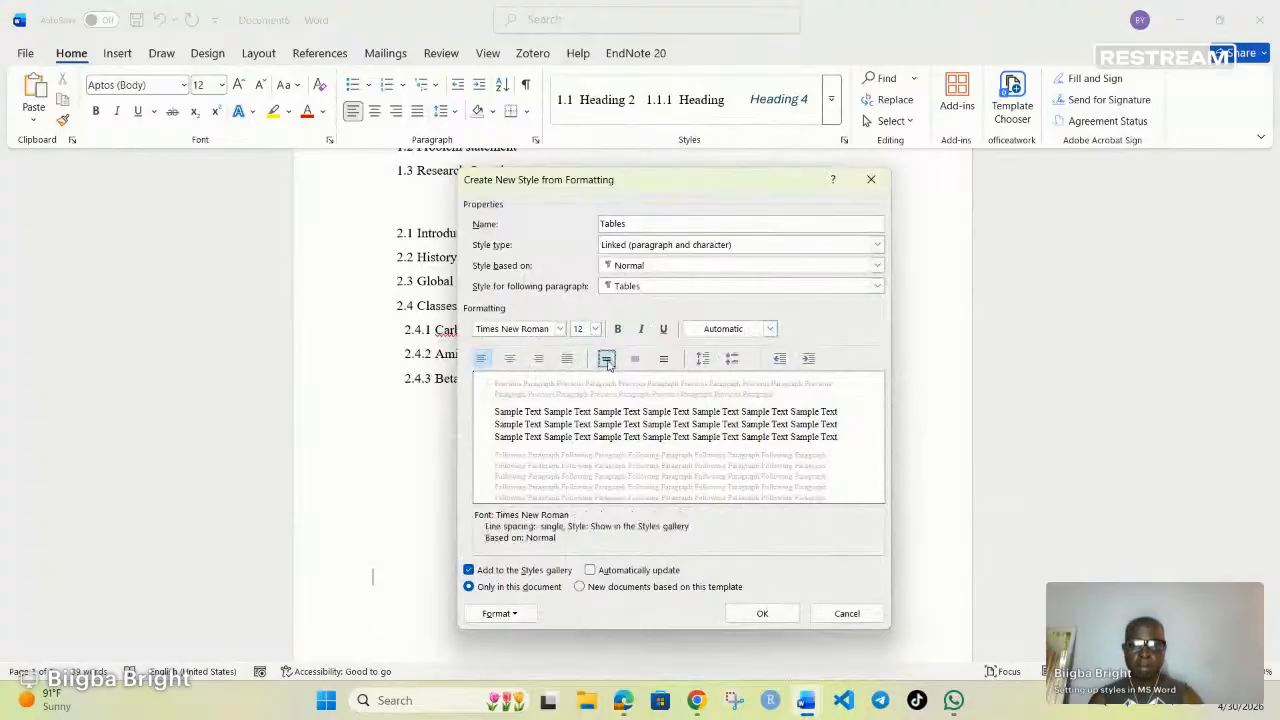
click(591, 570)
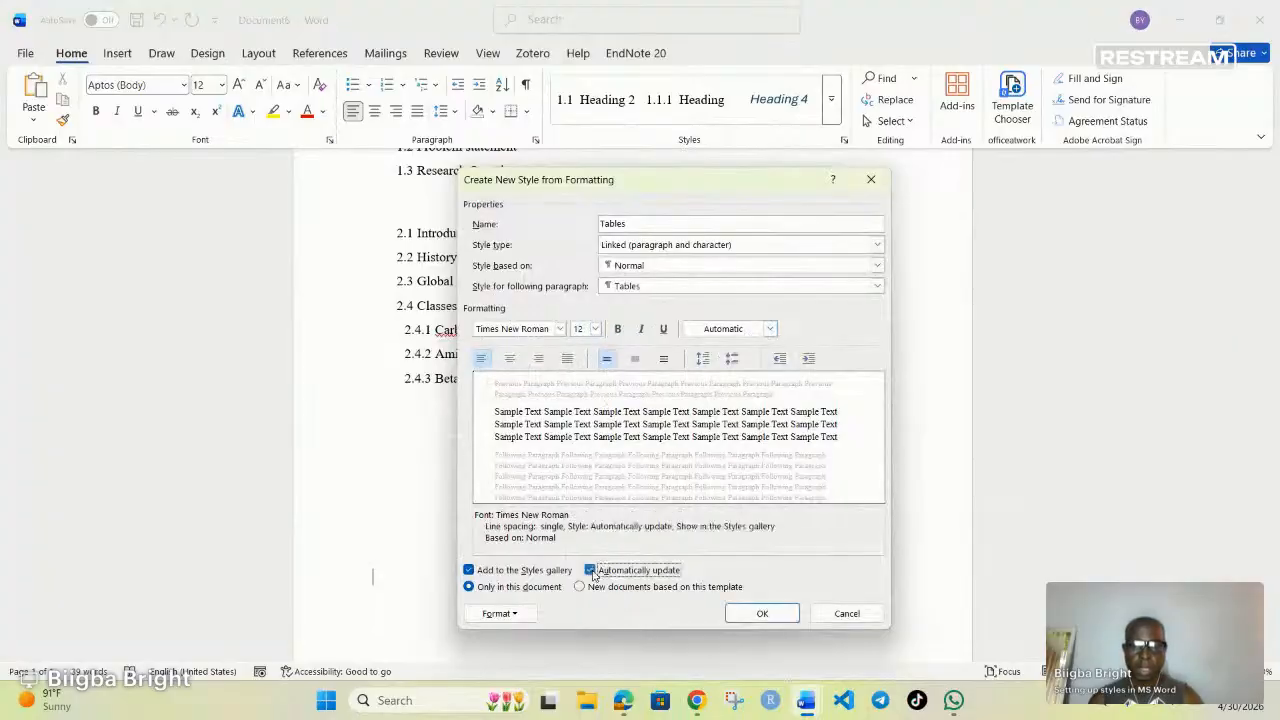
click(772, 613)
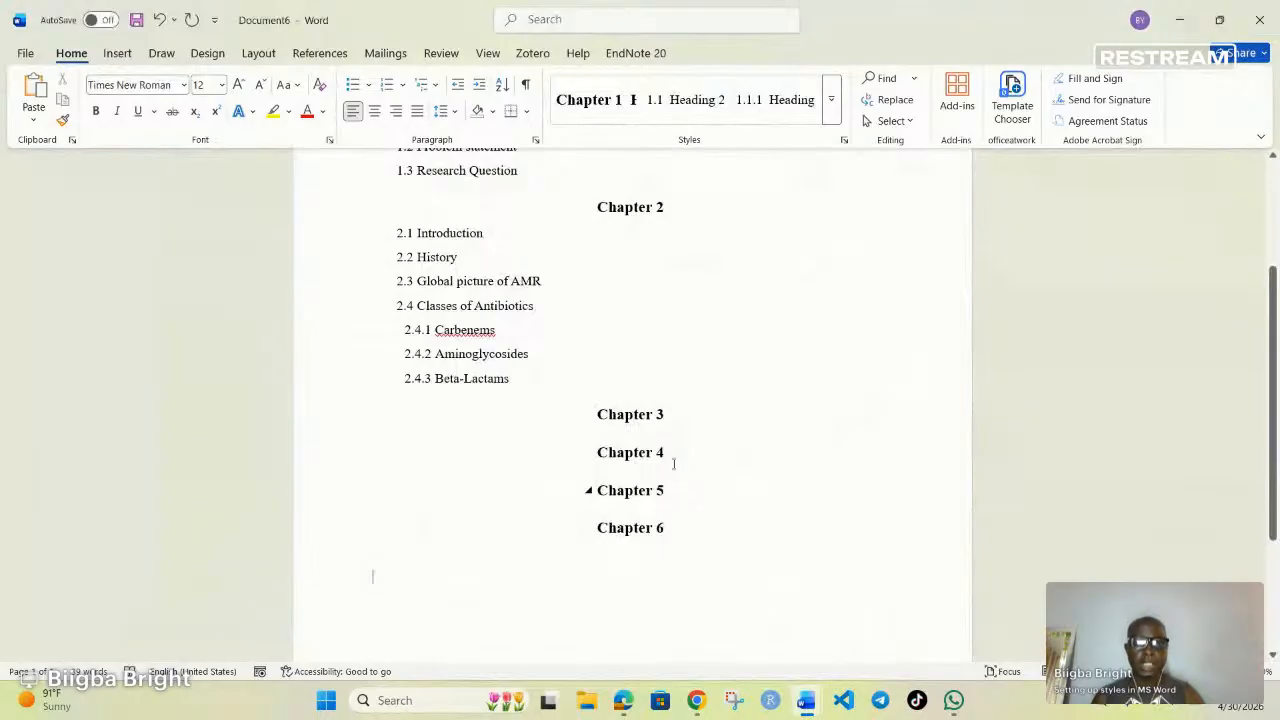
- Create another custom style named "Figures", based on Normal, with automatic updating enabled
click(830, 106)
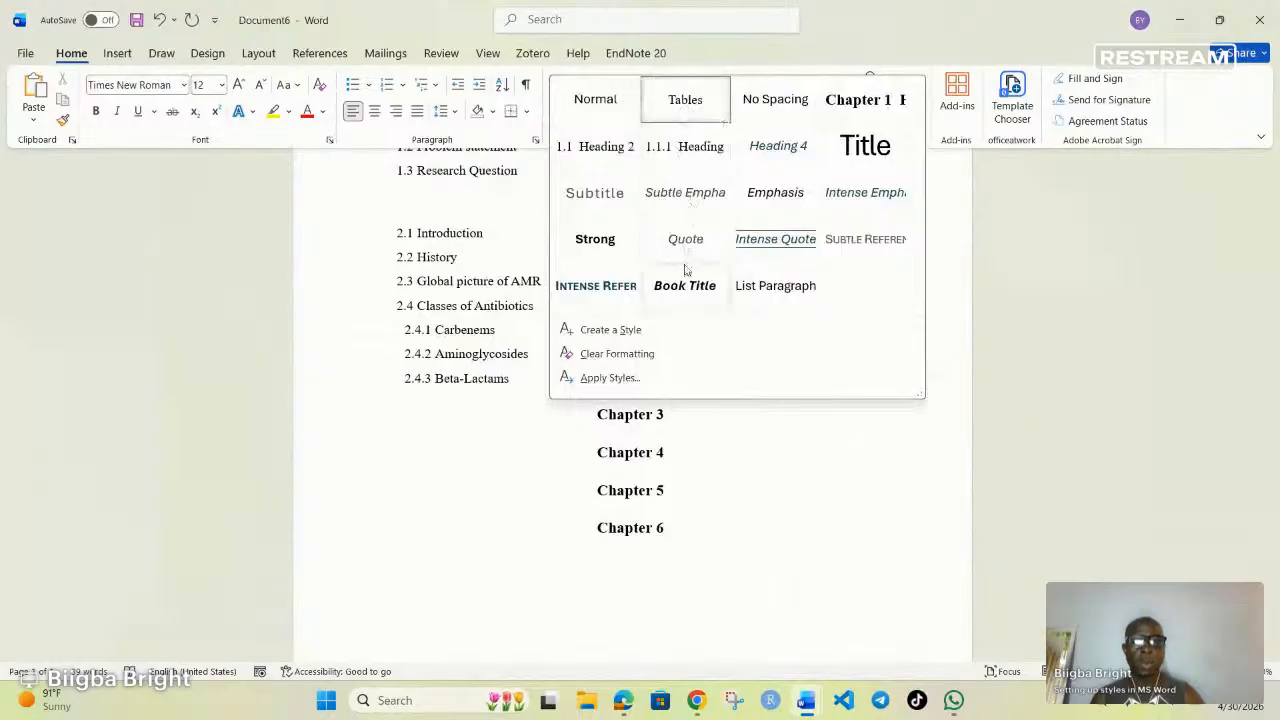
click(633, 338)
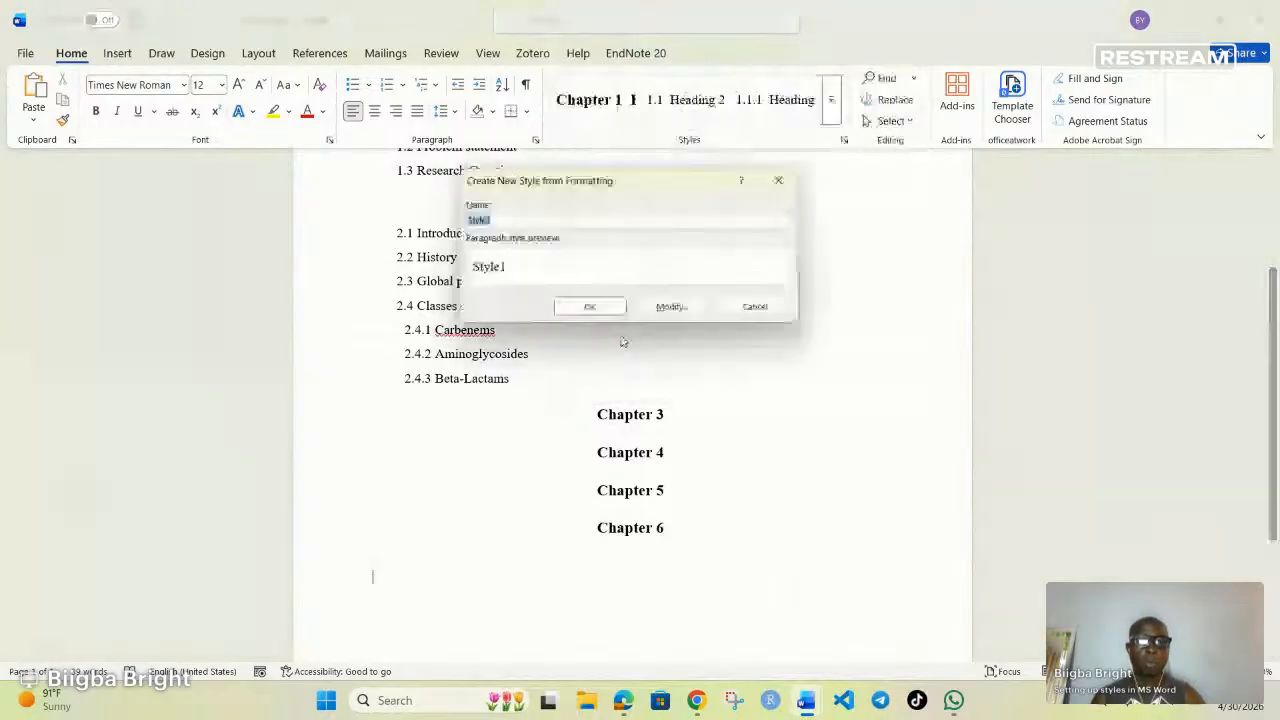
text(F)
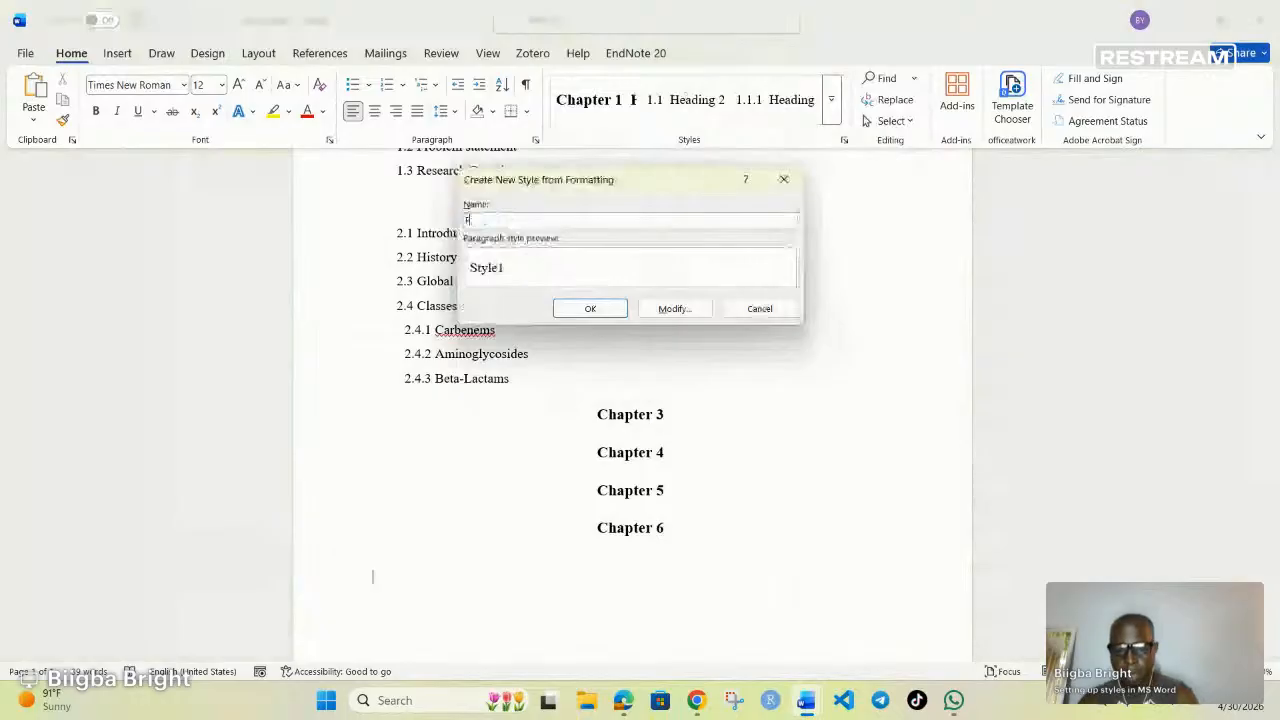
text(igures)
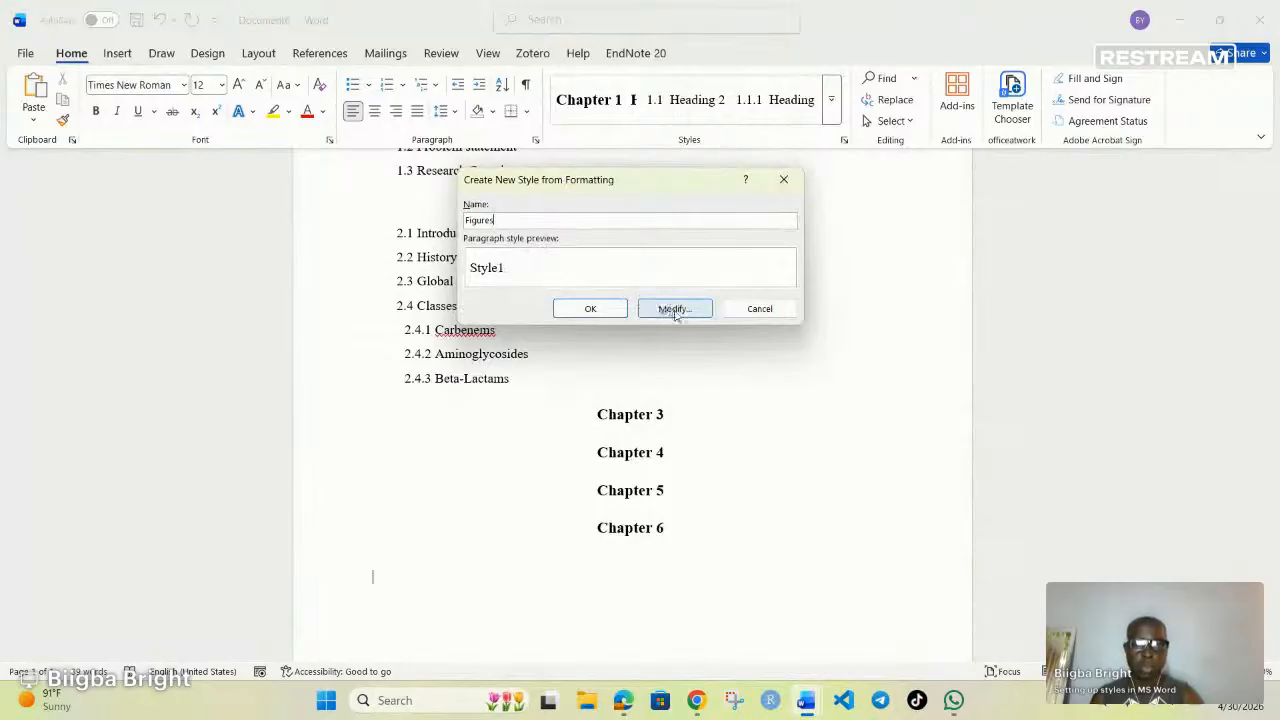
click(673, 310)
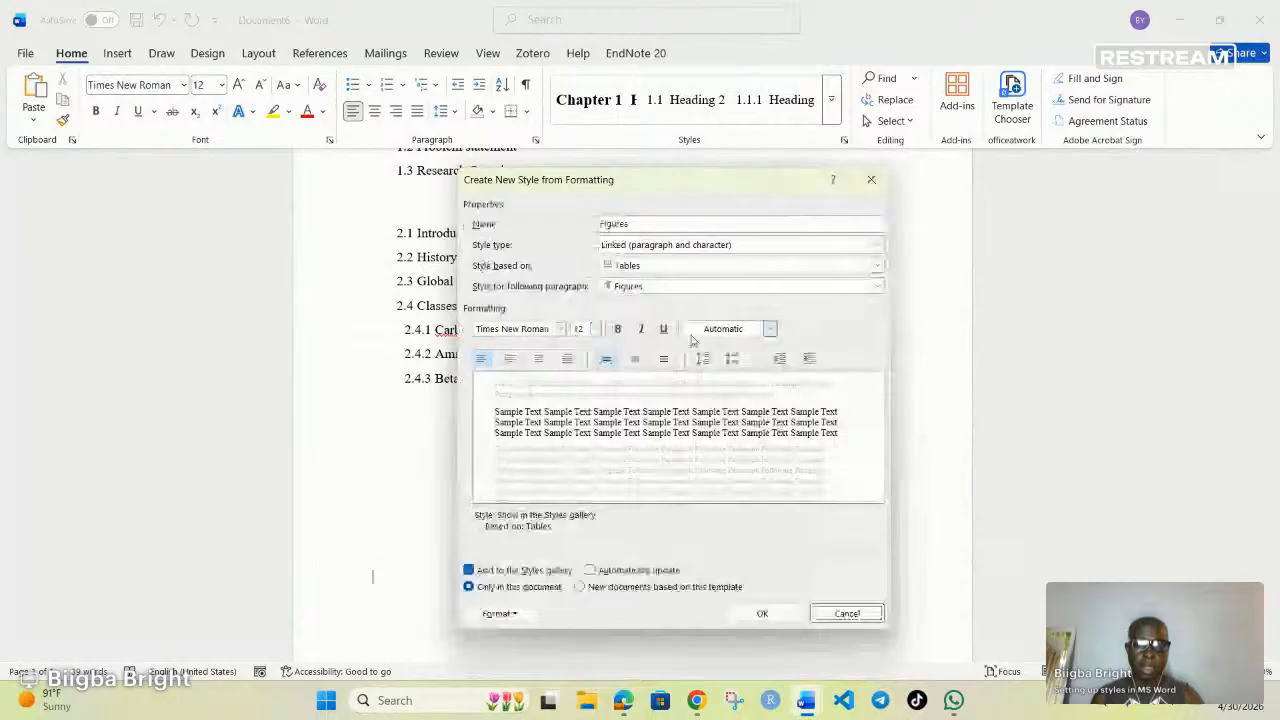
key(alt+u)
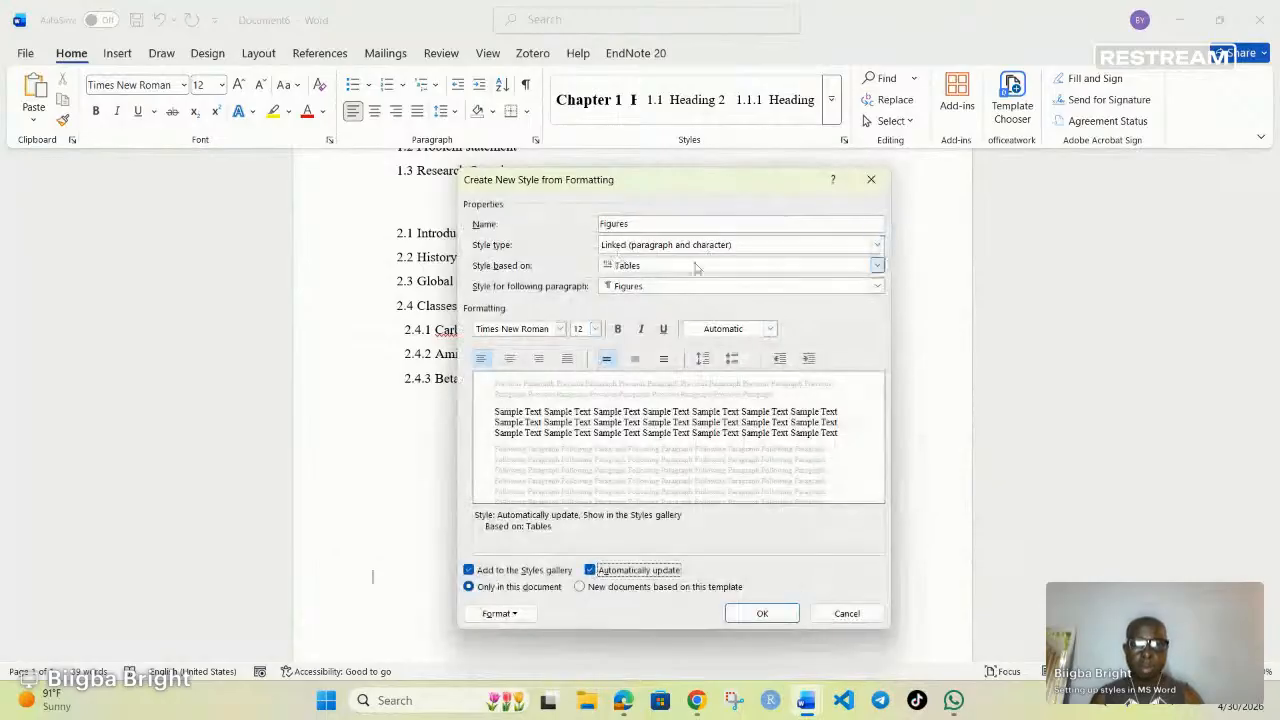
click(877, 265)
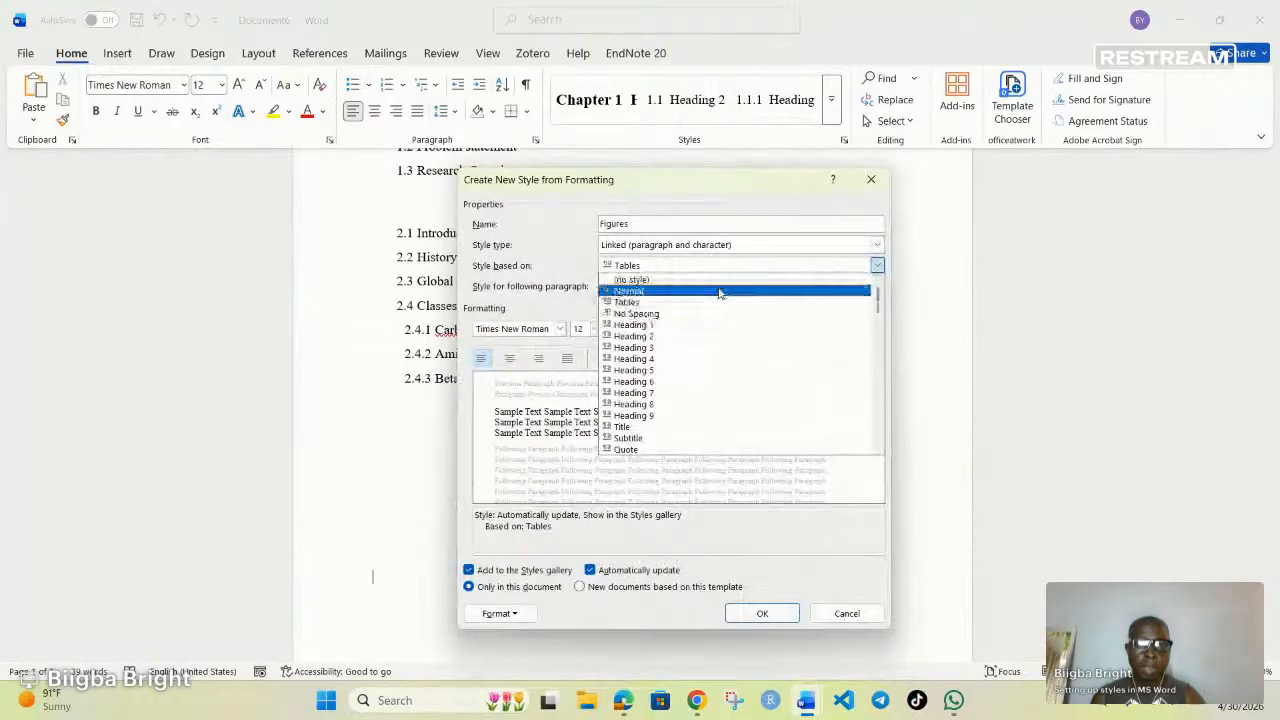
click(628, 298)
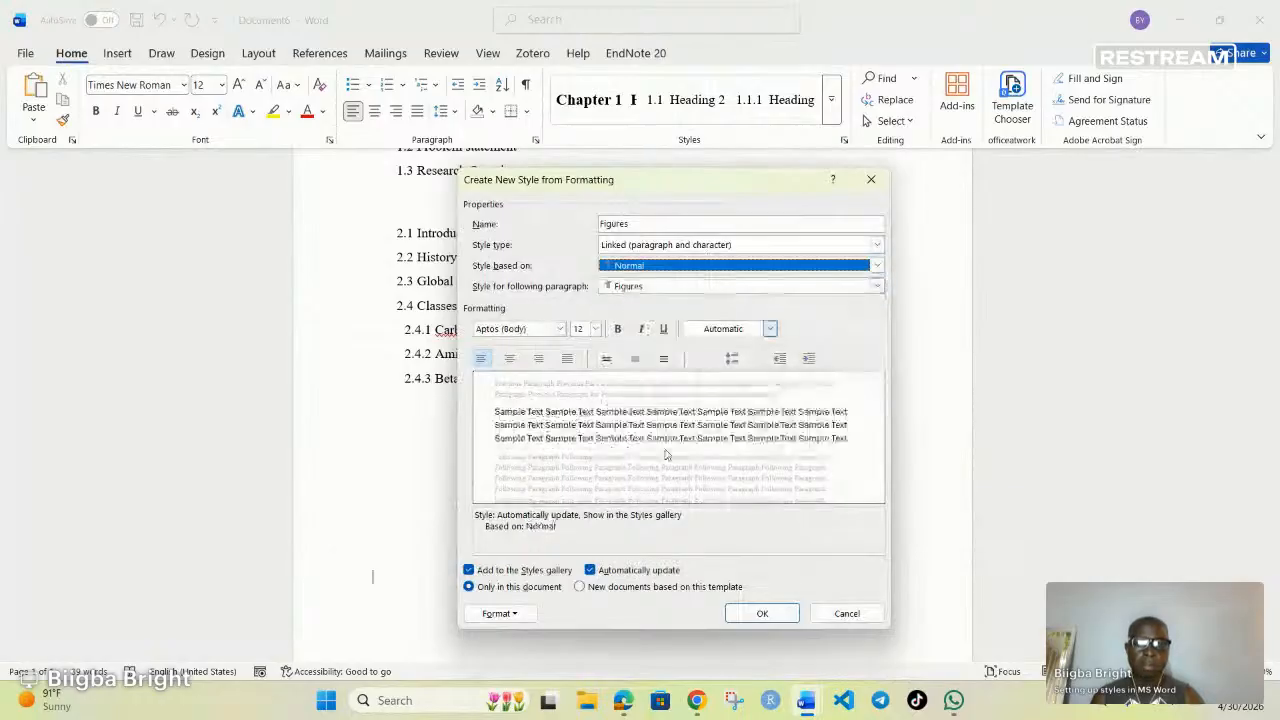
click(760, 614)
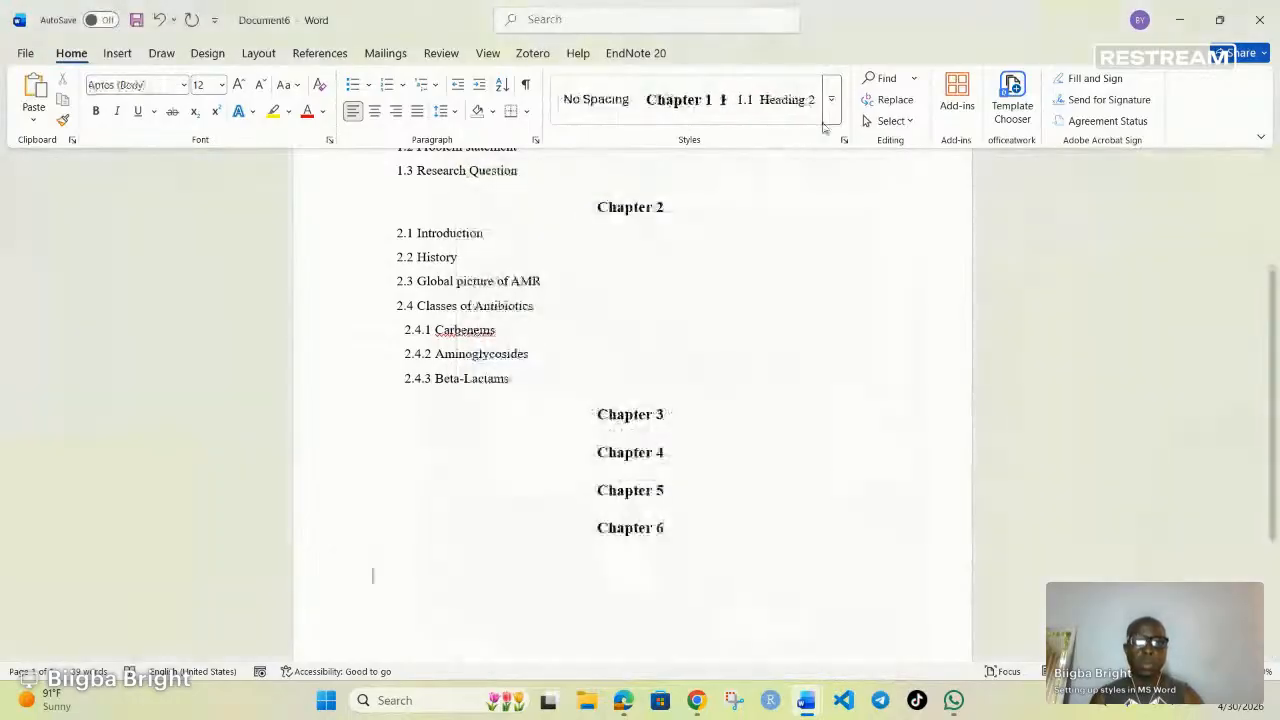
click(828, 118)
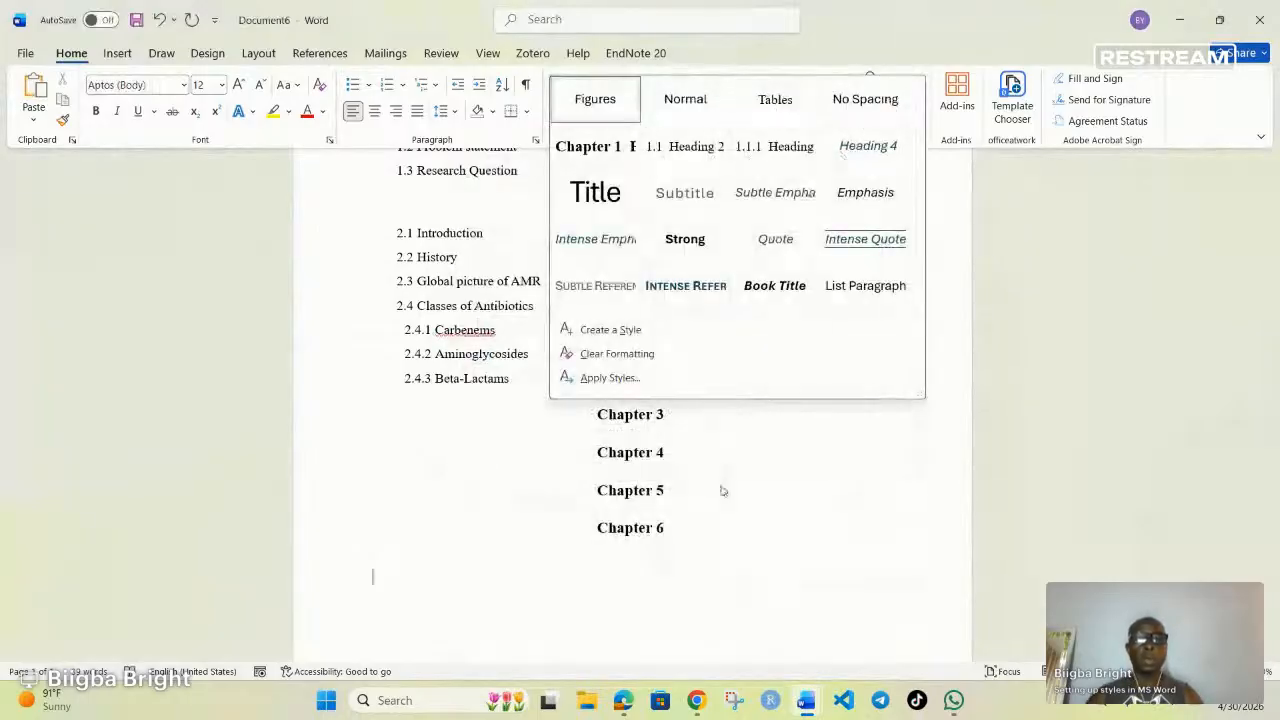
click(706, 515)
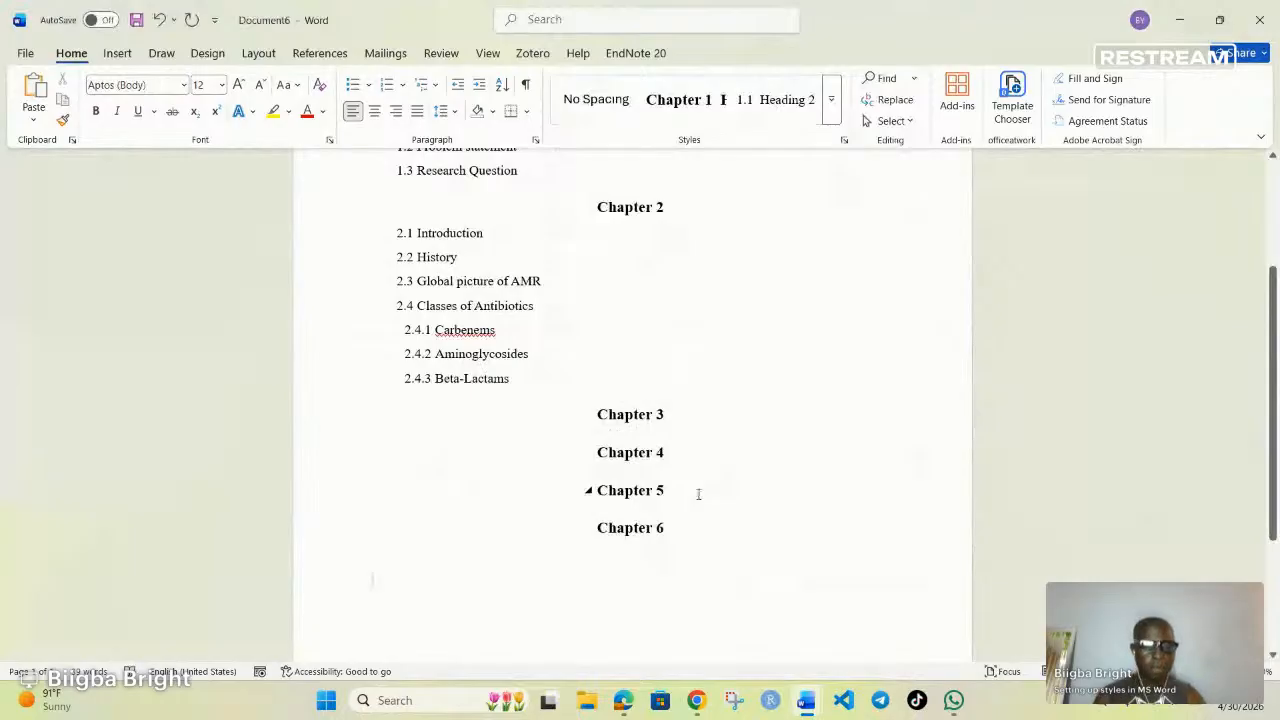
- Insert a table with six columns and six rows on the blank line below Chapter 6
scroll(677, 465, down, 3)
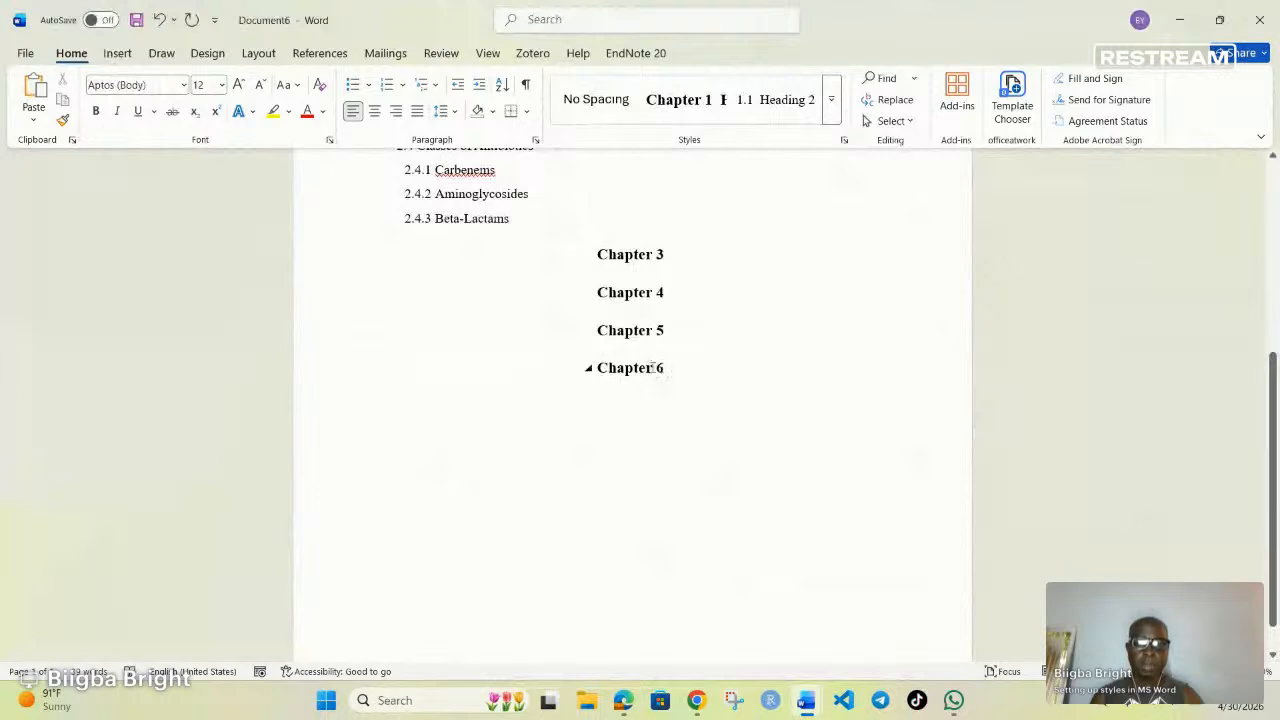
click(117, 53)
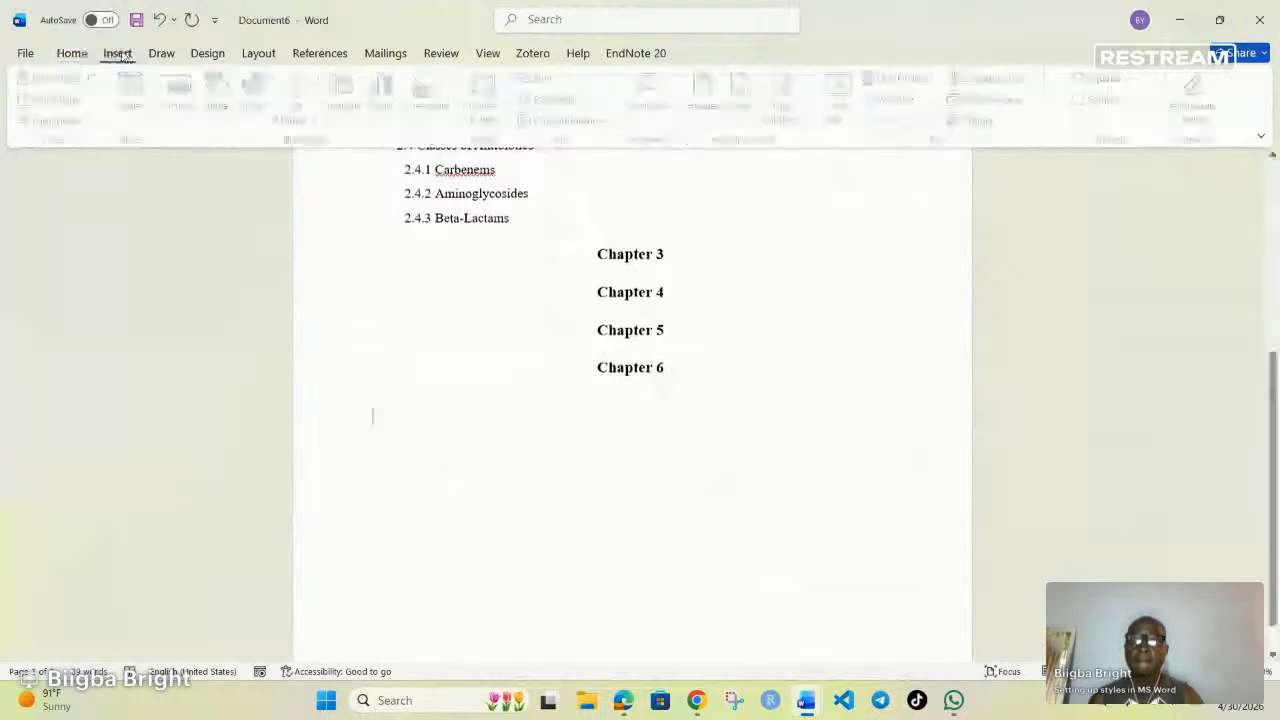
click(133, 95)
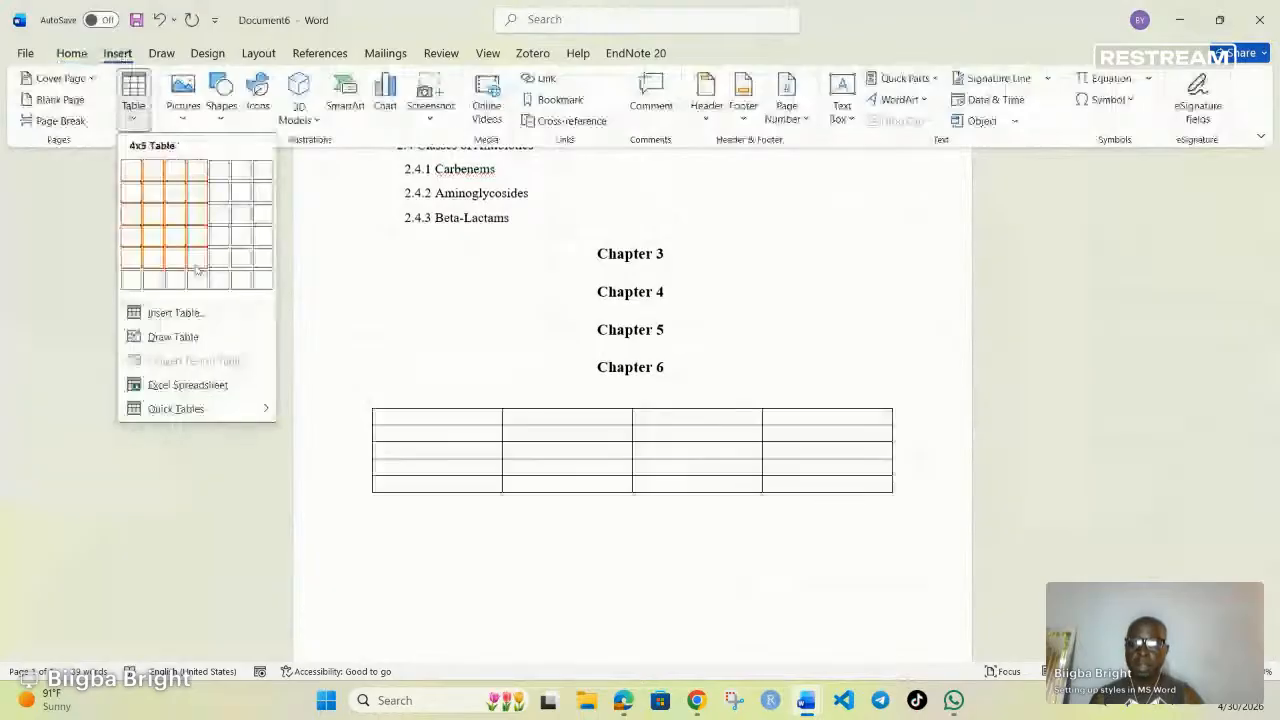
click(246, 282)
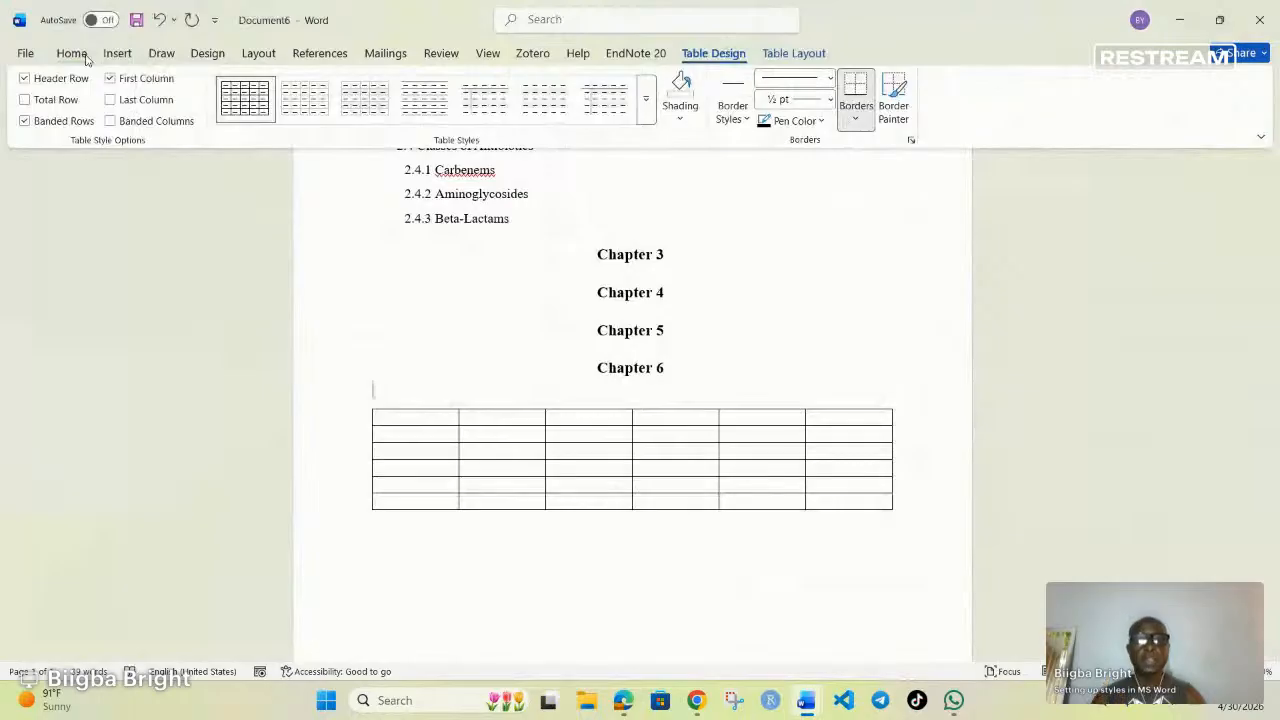
- Insert a Table caption above the table, with numbering that includes the Heading 1 chapter number and a period separator
click(321, 55)
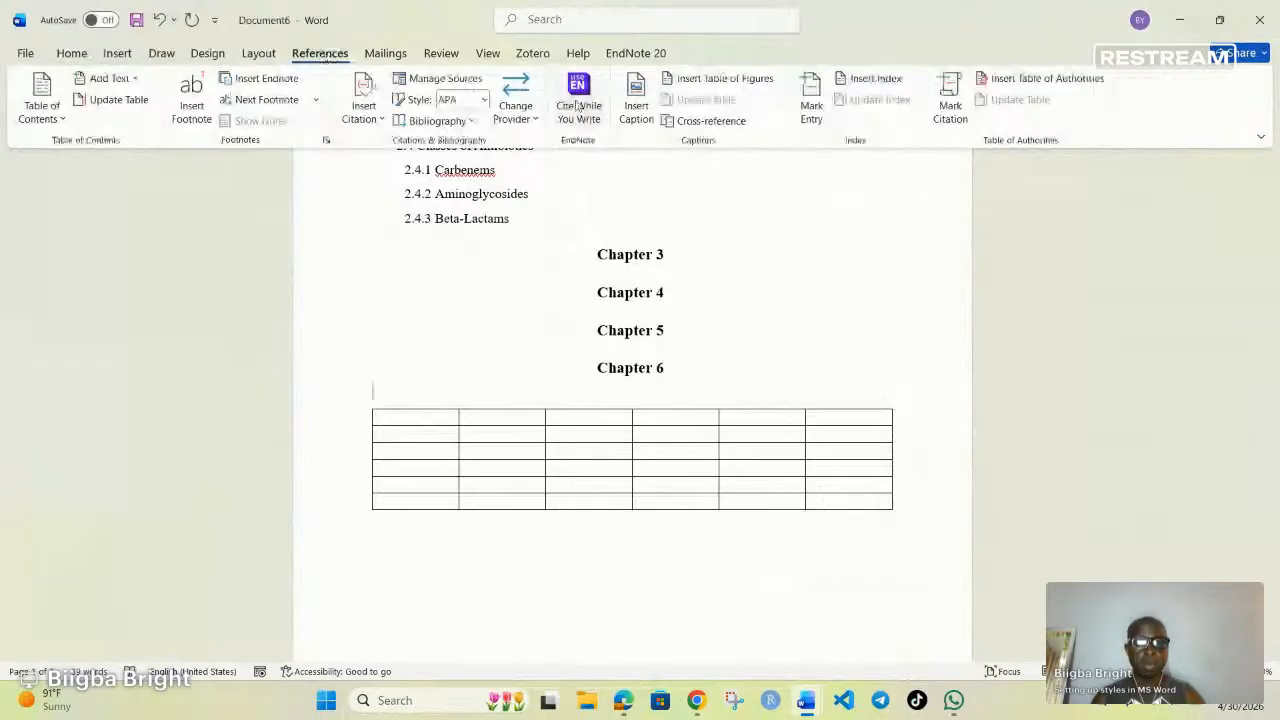
click(636, 100)
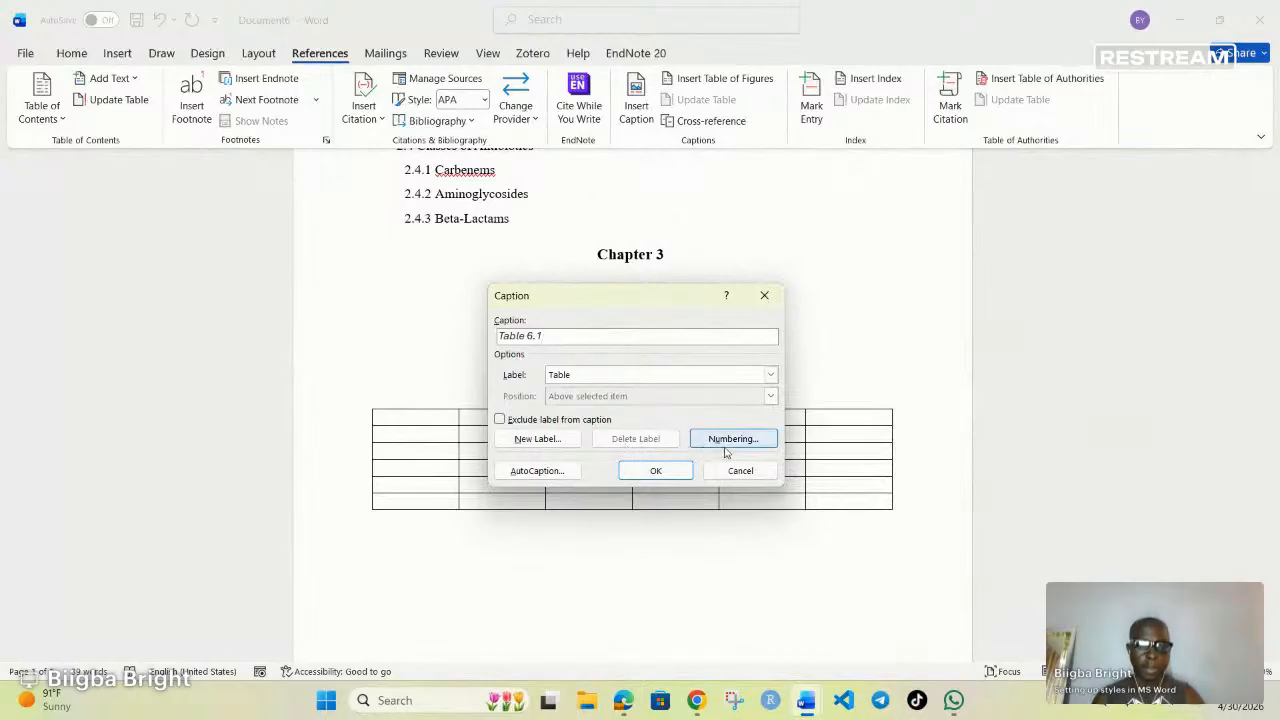
click(736, 442)
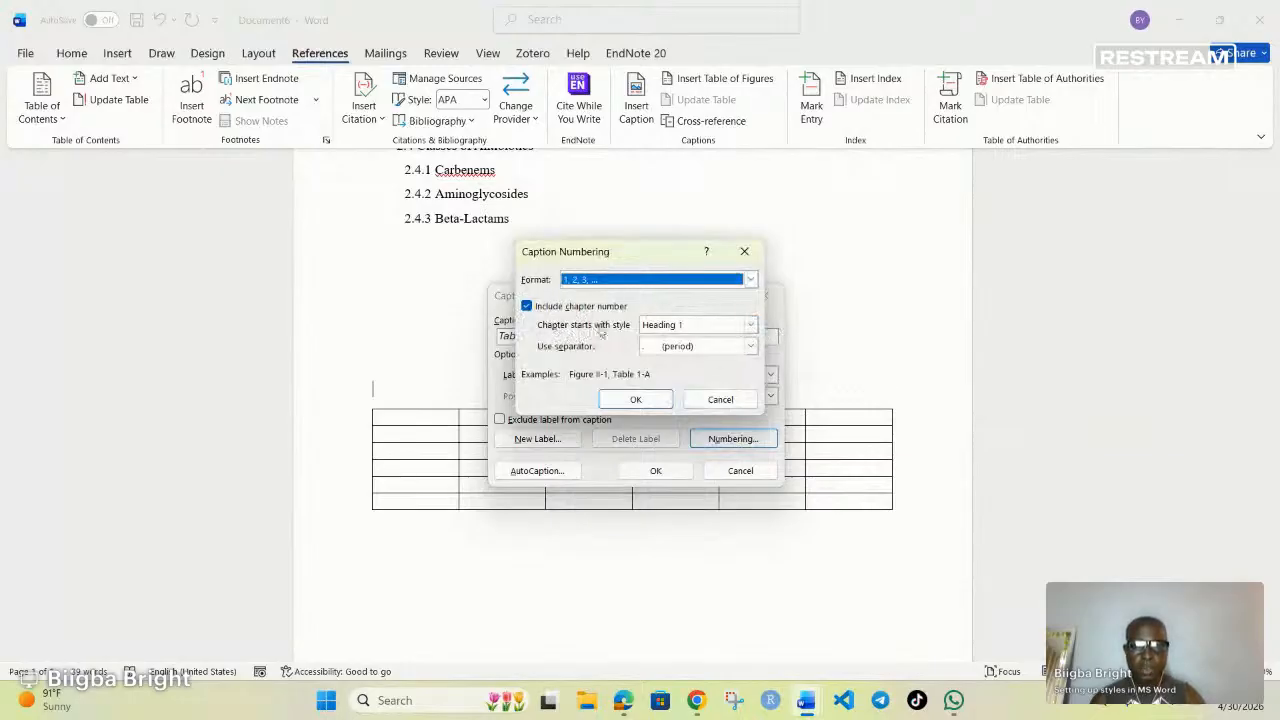
click(751, 325)
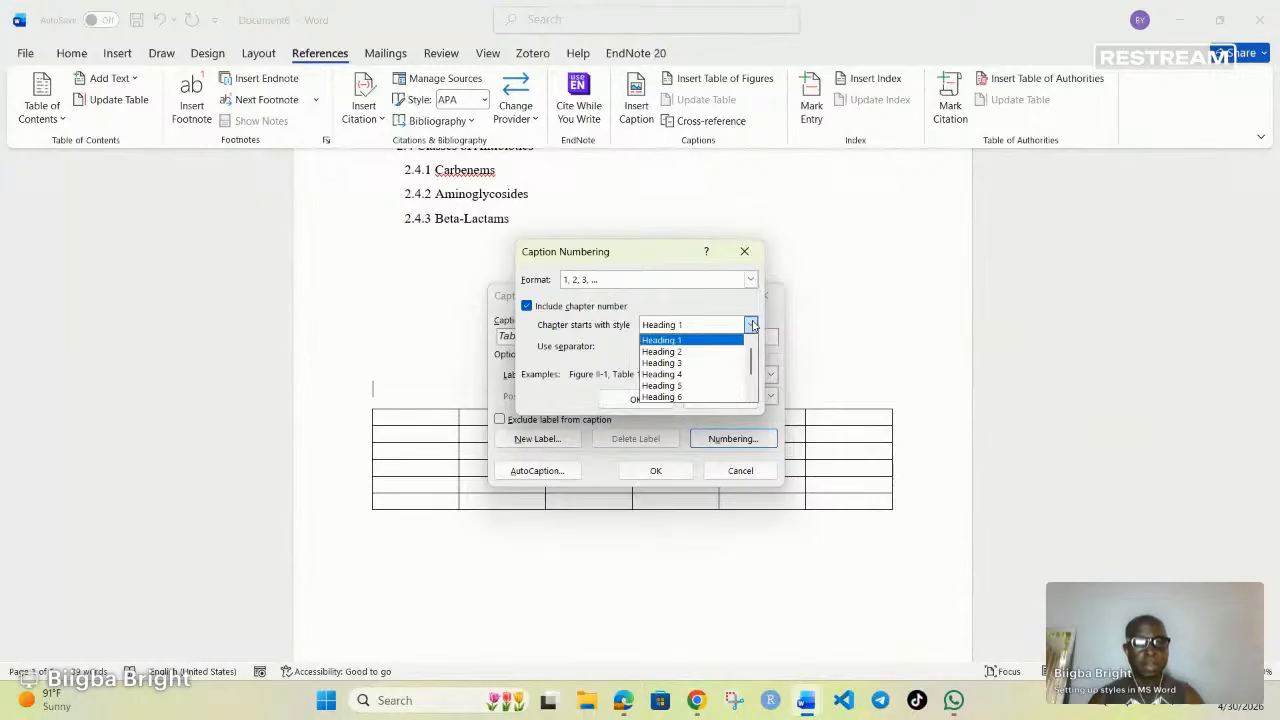
click(674, 341)
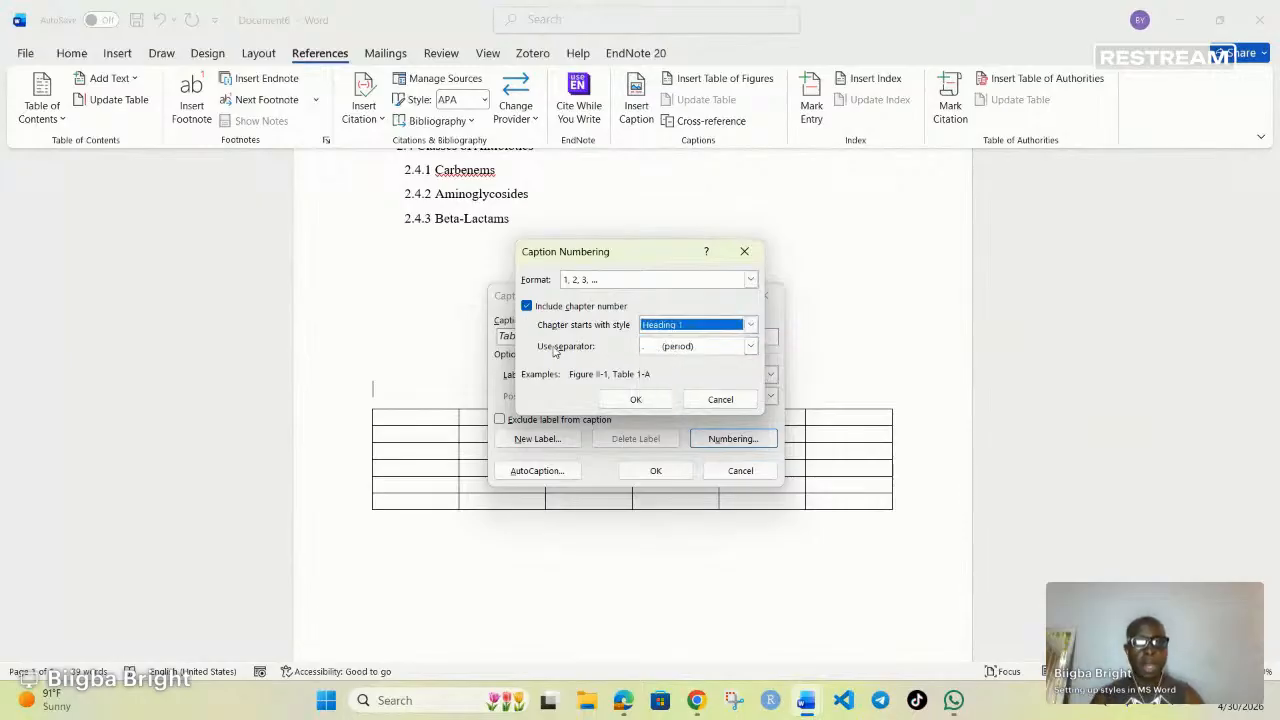
click(749, 347)
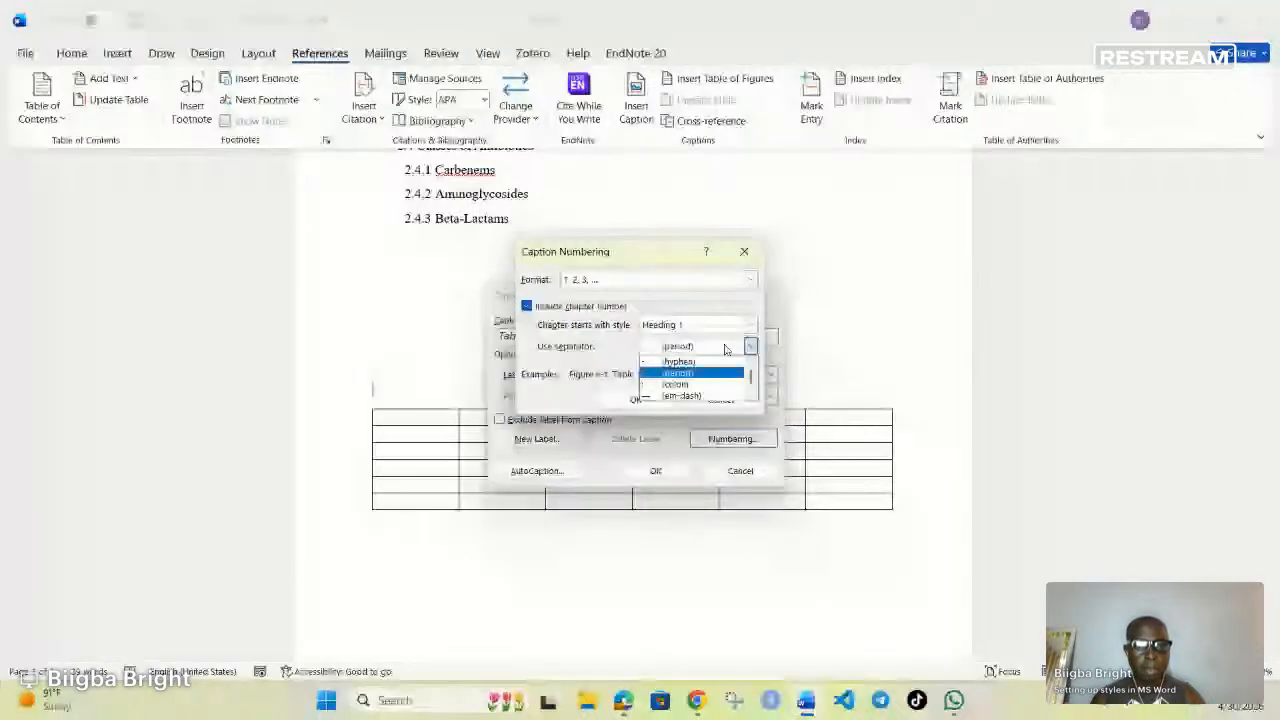
click(680, 373)
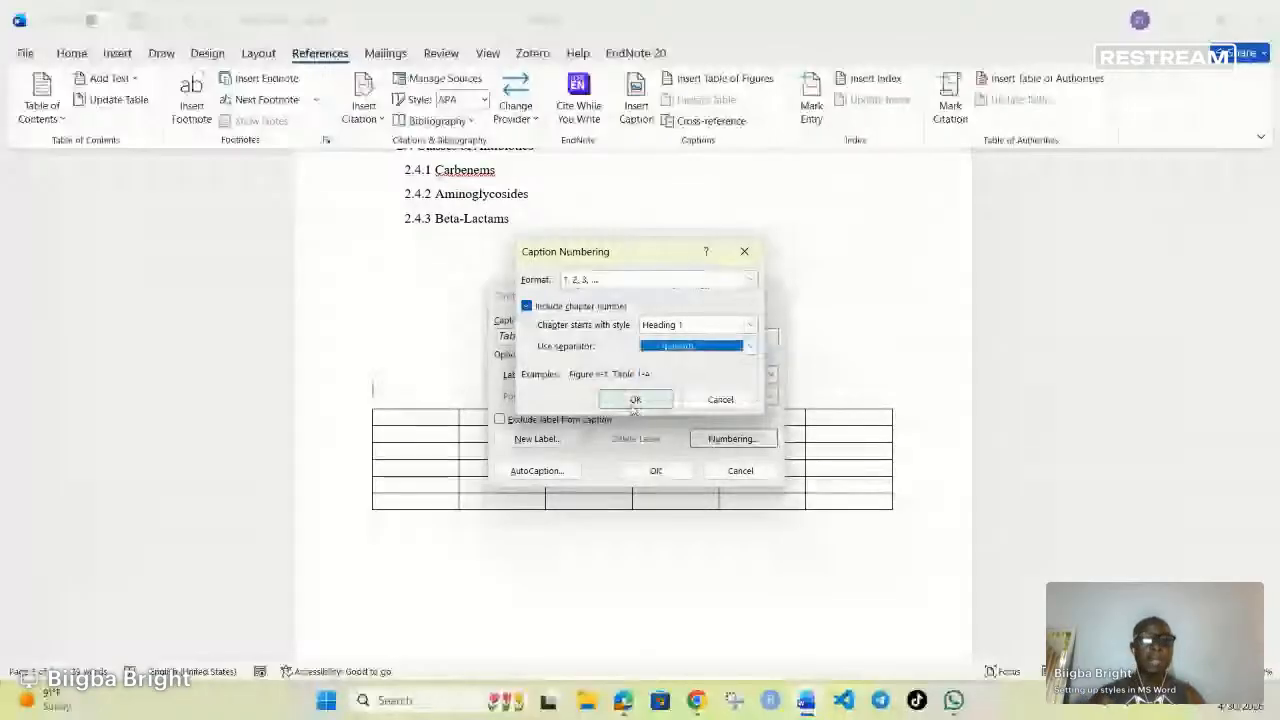
click(634, 400)
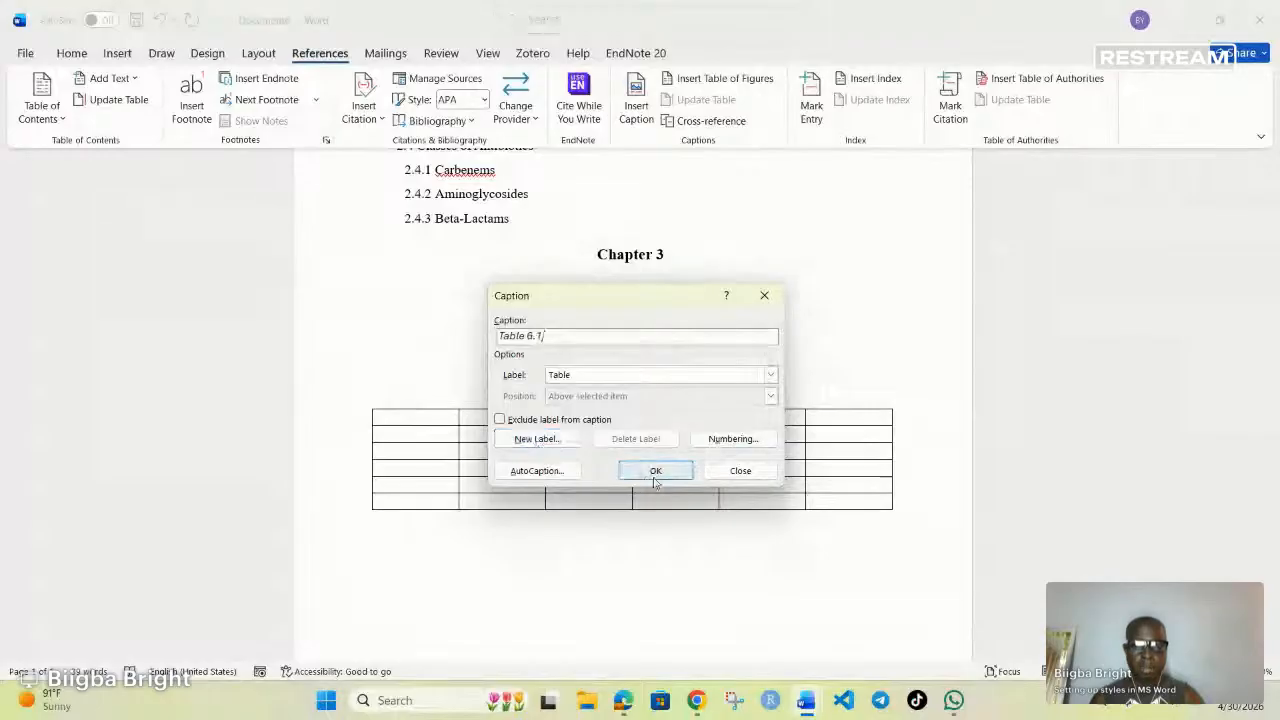
click(655, 471)
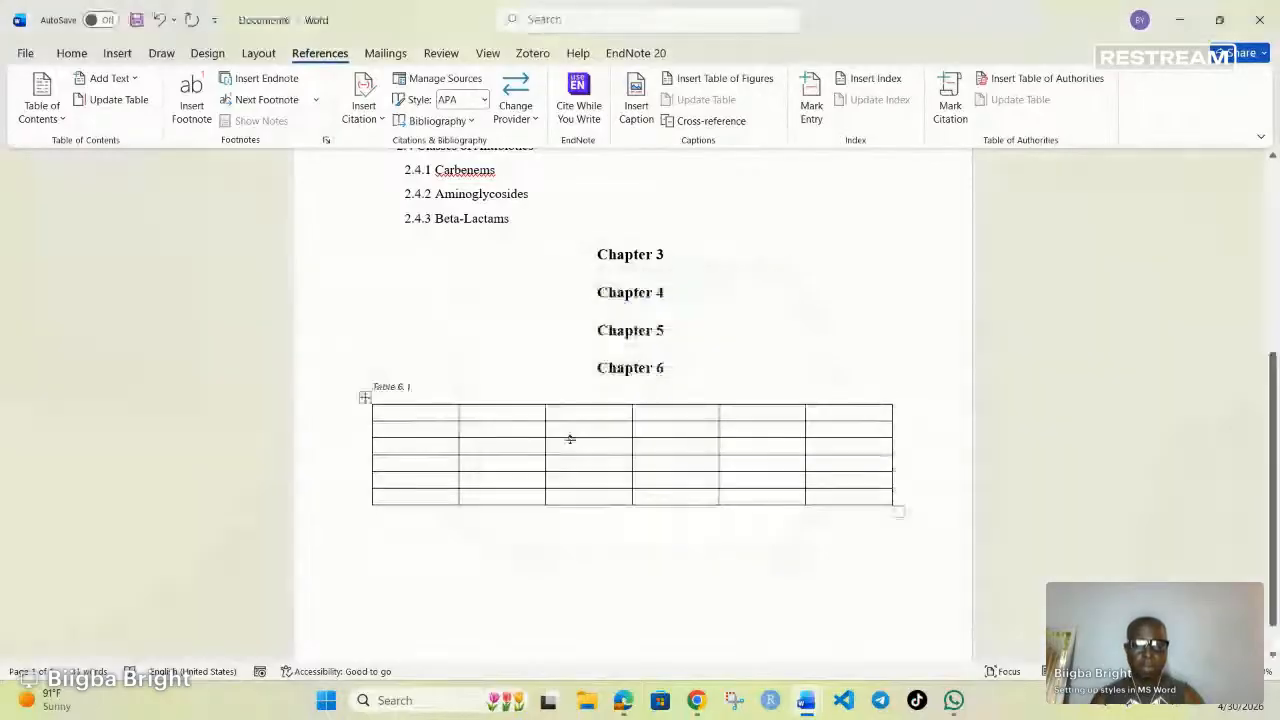
- Apply the custom Tables style to the Table 6.1 caption
click(352, 379)
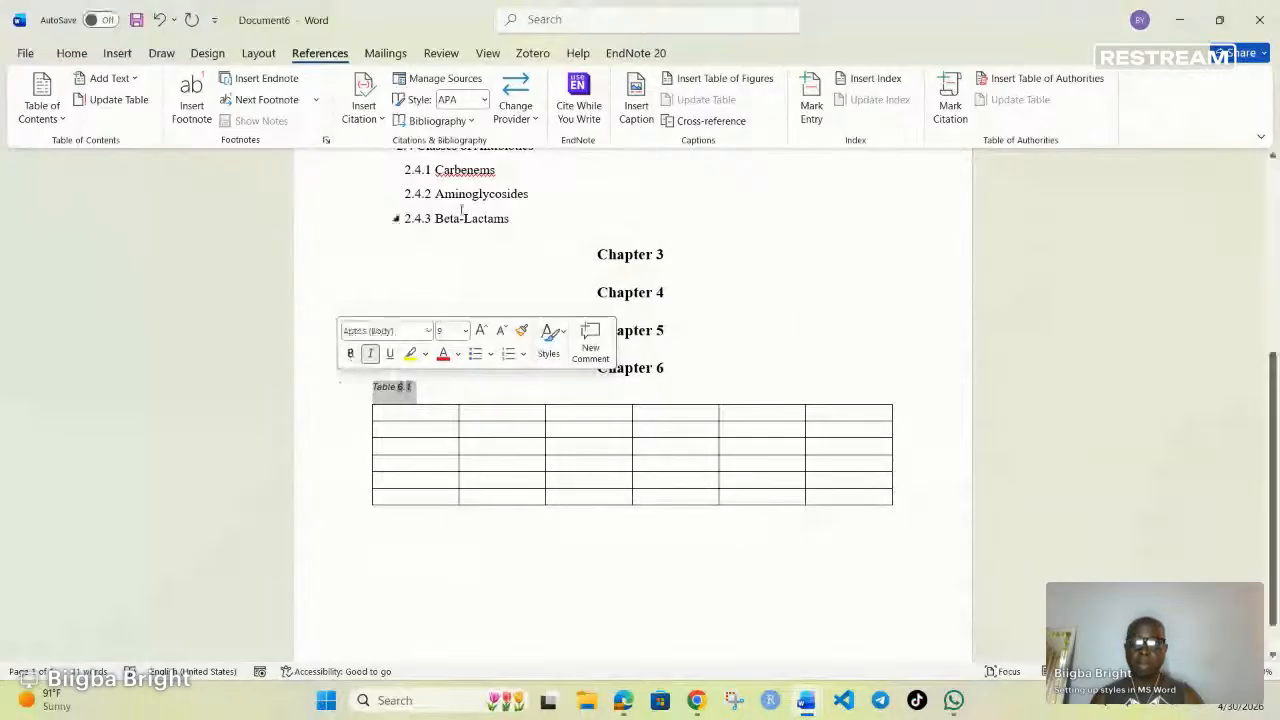
click(62, 54)
click(776, 99)
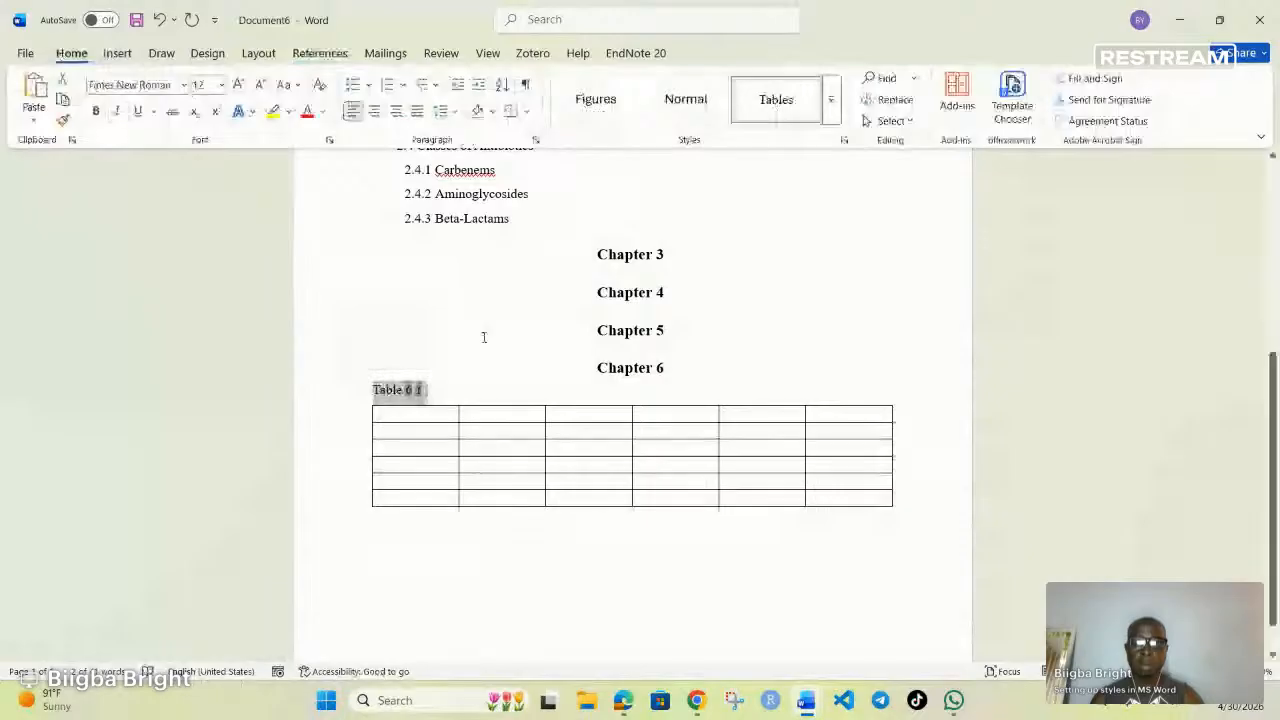
click(447, 392)
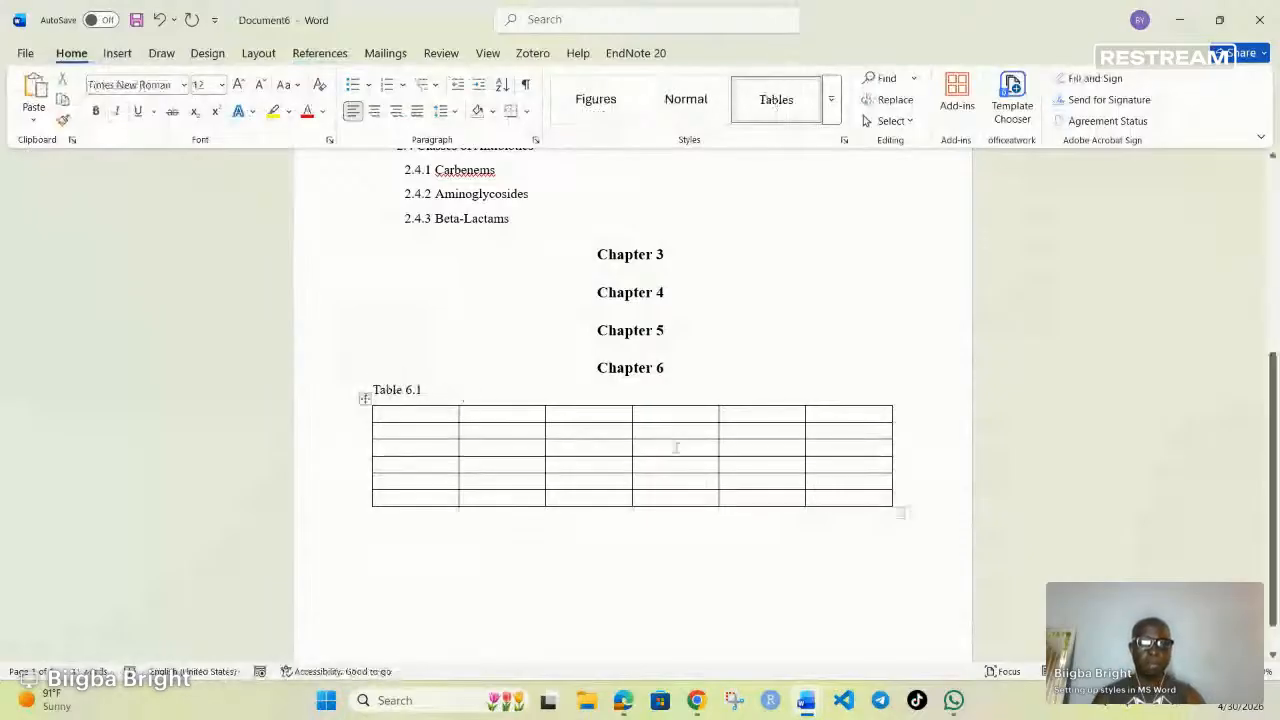
- Insert the automatically numbered Table 6.2 caption below the first table and a six-column, four-row table beneath it
click(417, 528)
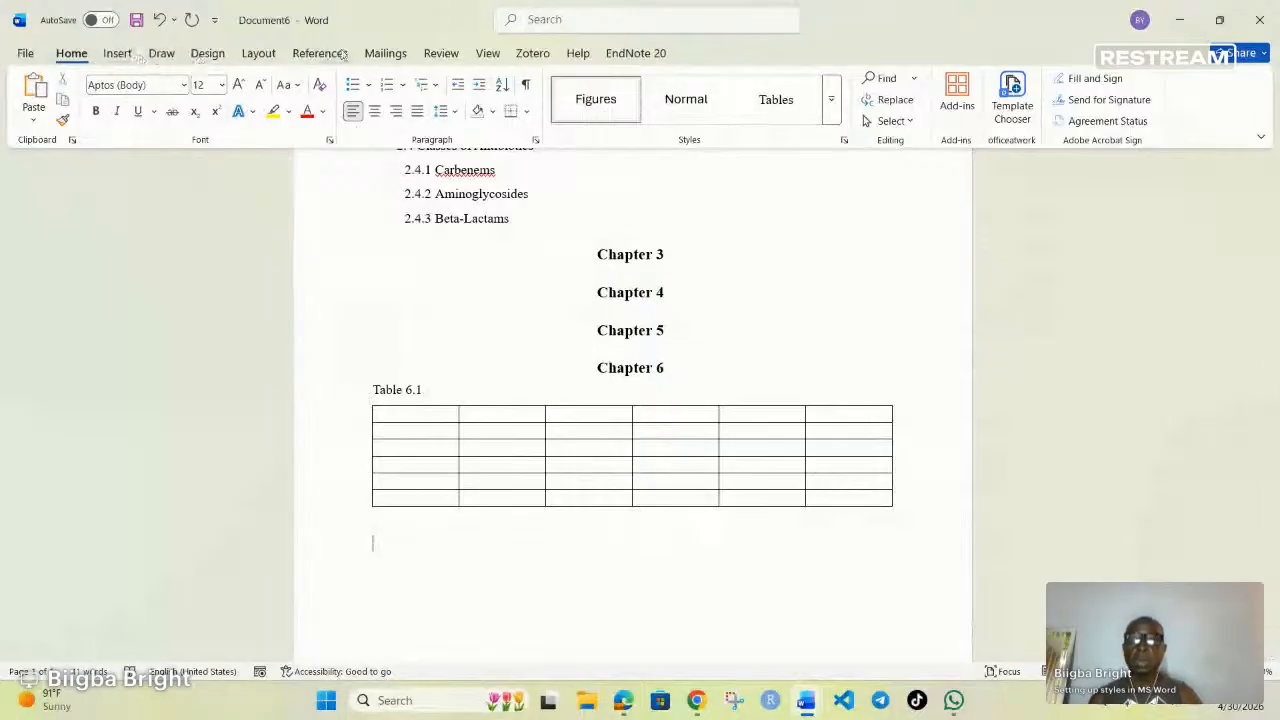
click(310, 55)
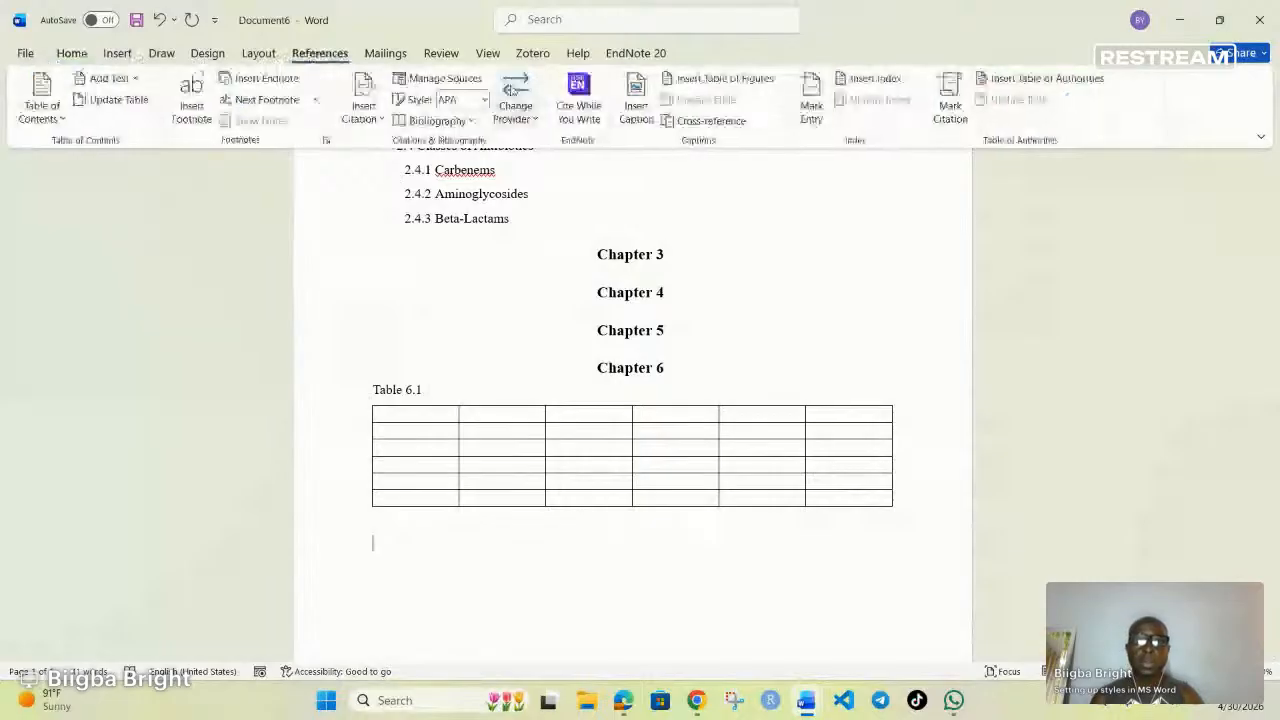
click(636, 105)
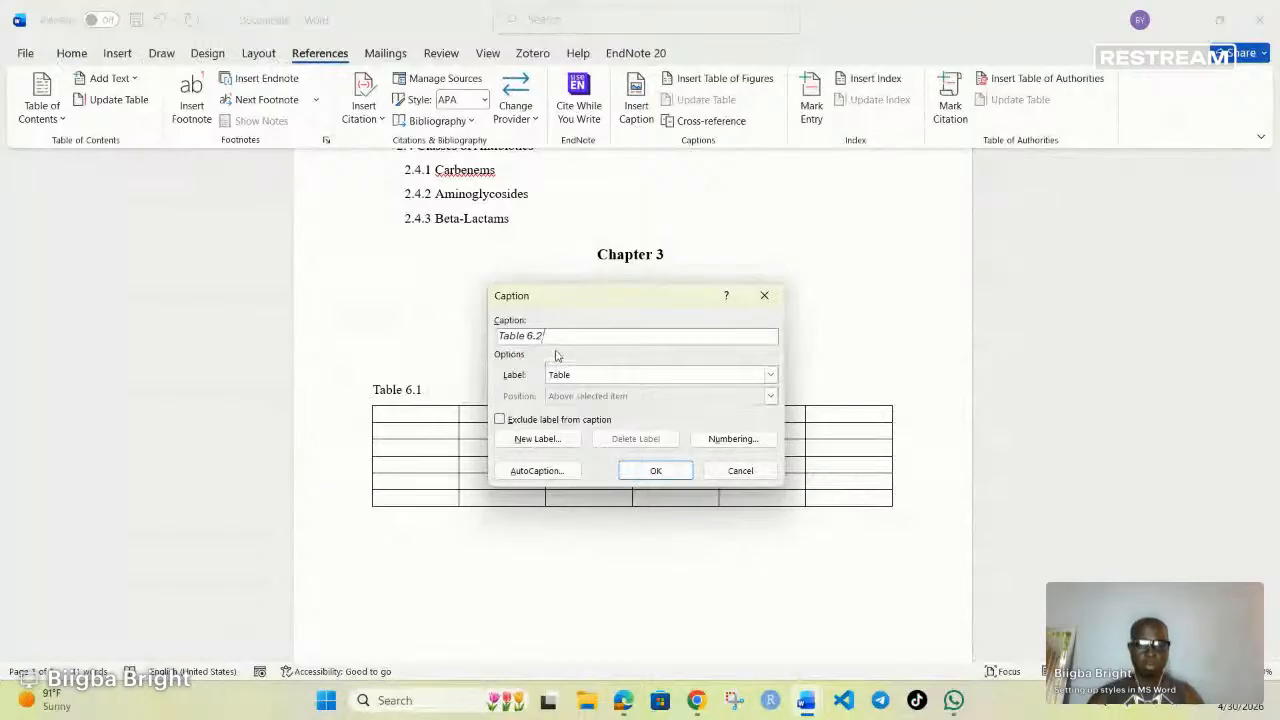
click(655, 471)
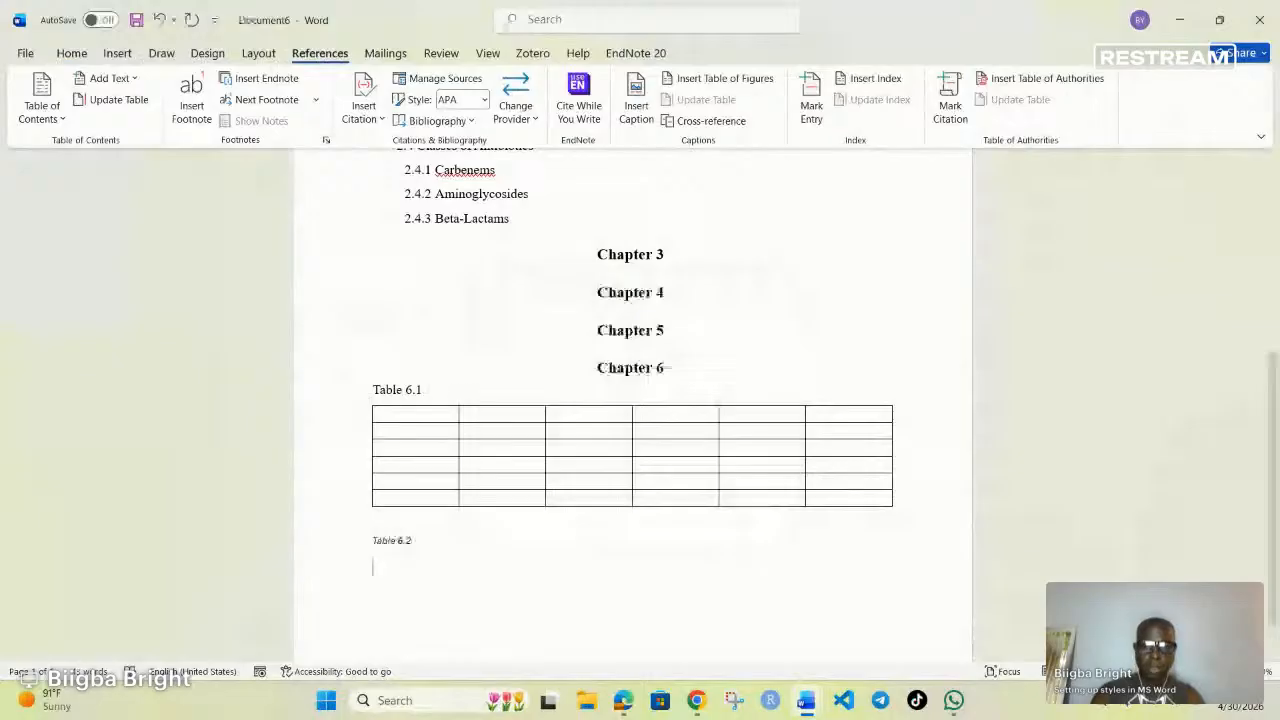
click(116, 53)
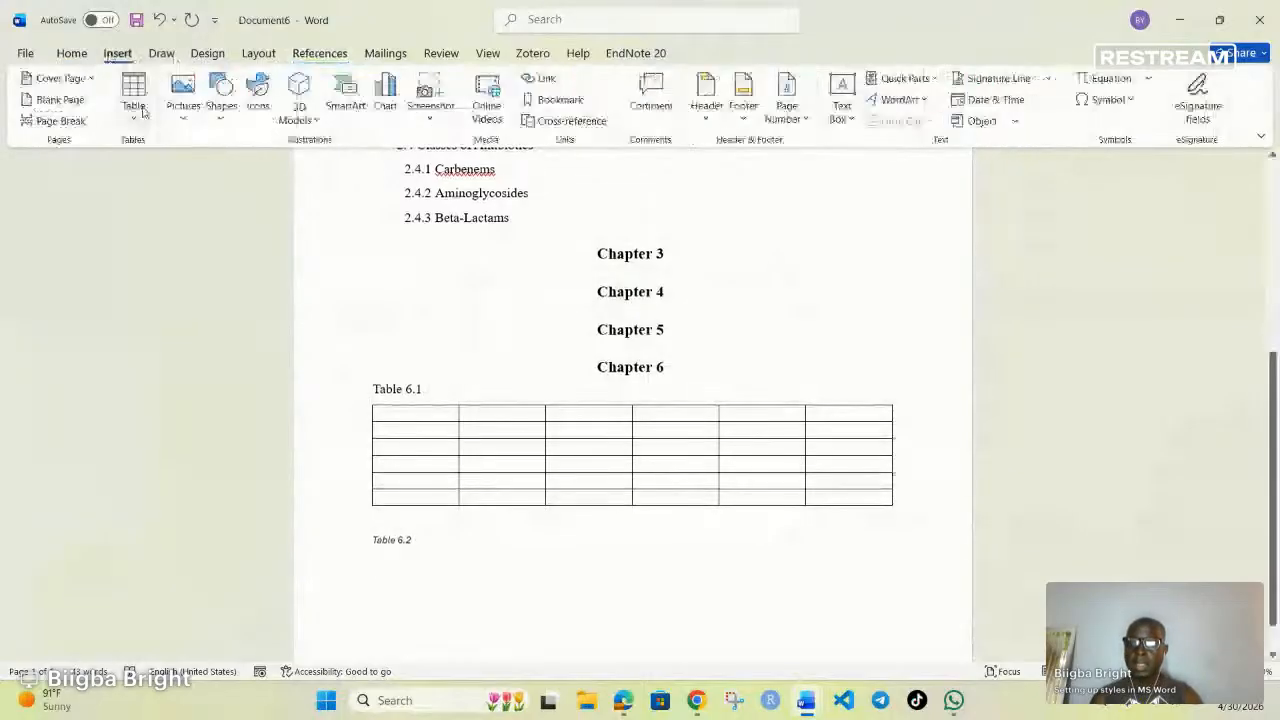
click(134, 100)
click(240, 192)
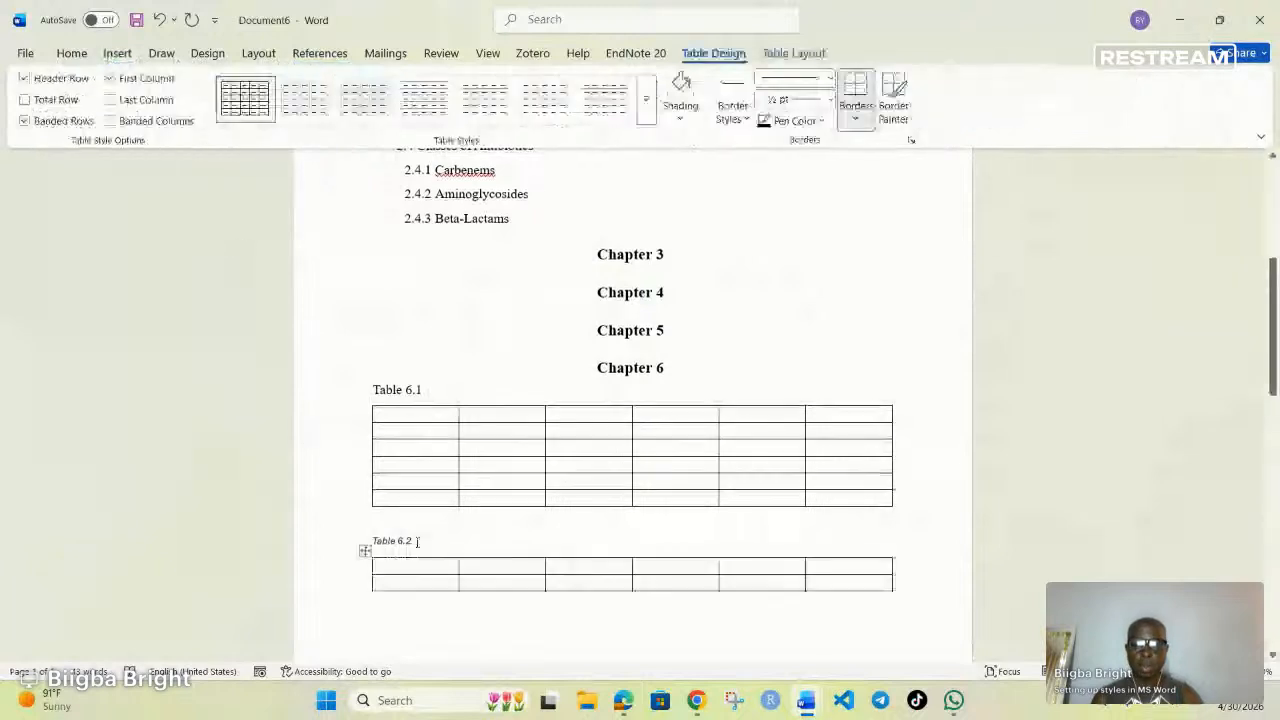
- Apply the custom Tables style to the Table 6.2 caption
click(417, 541)
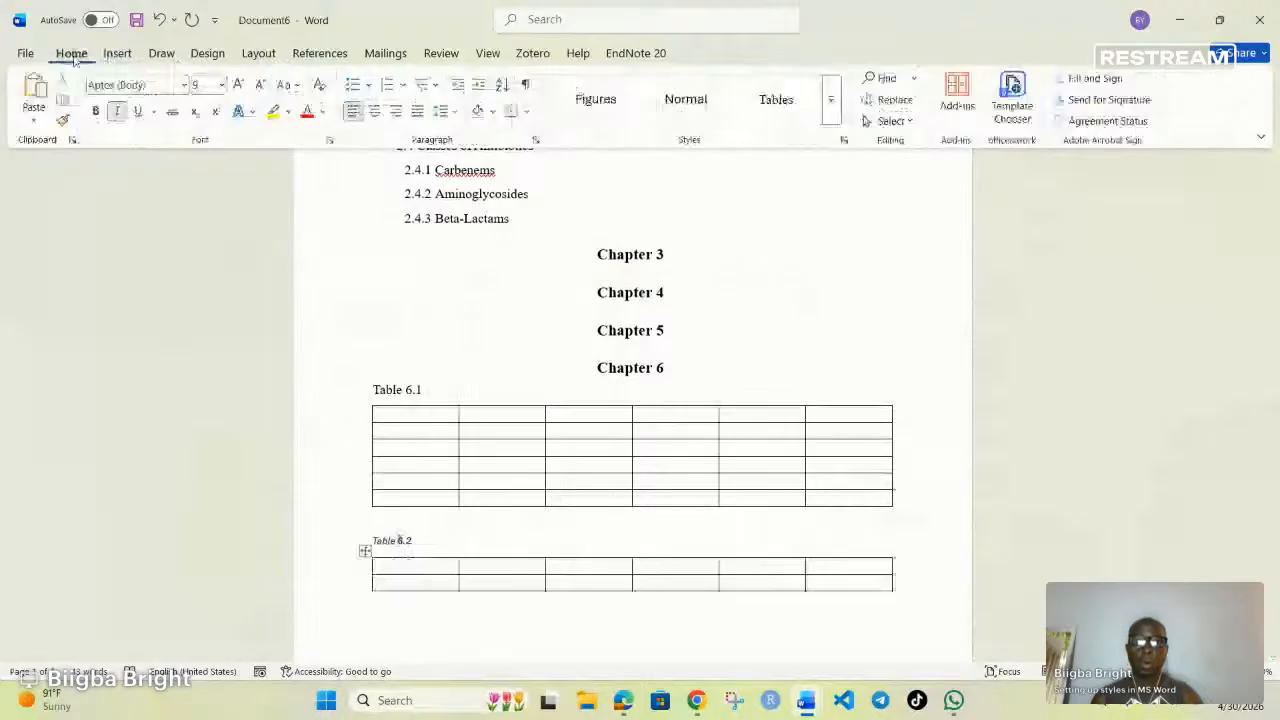
click(771, 104)
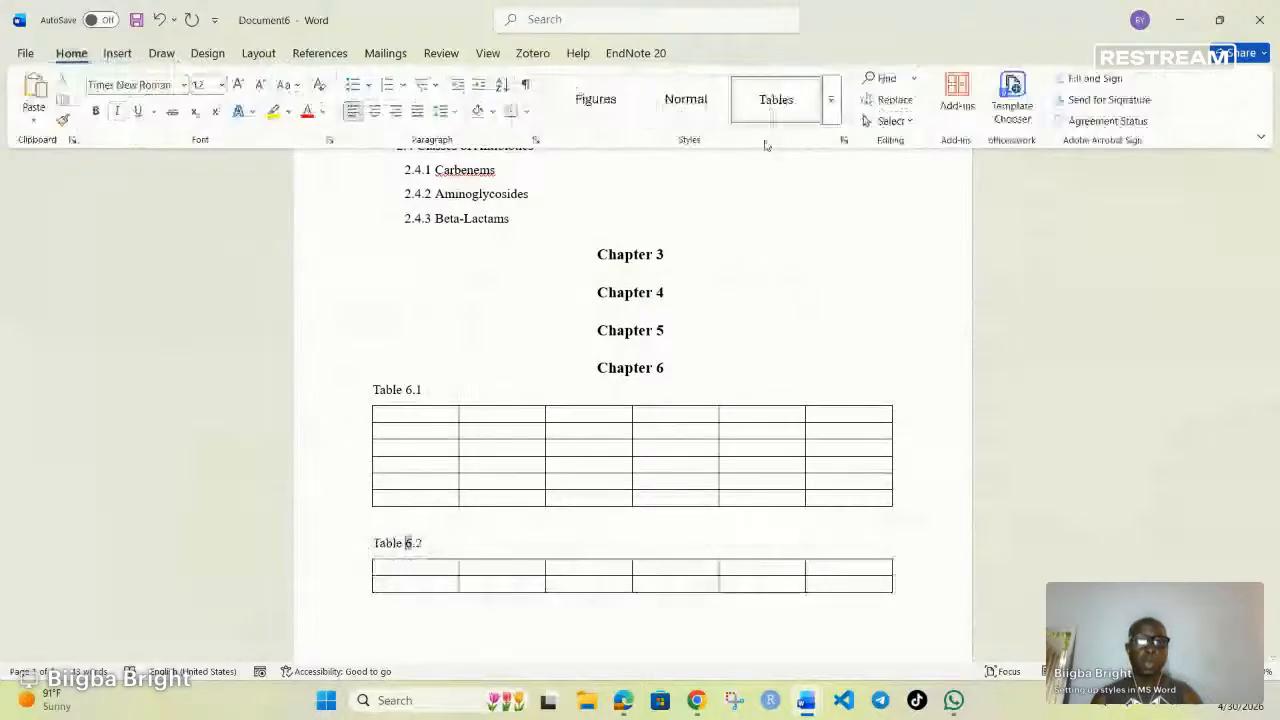
click(437, 543)
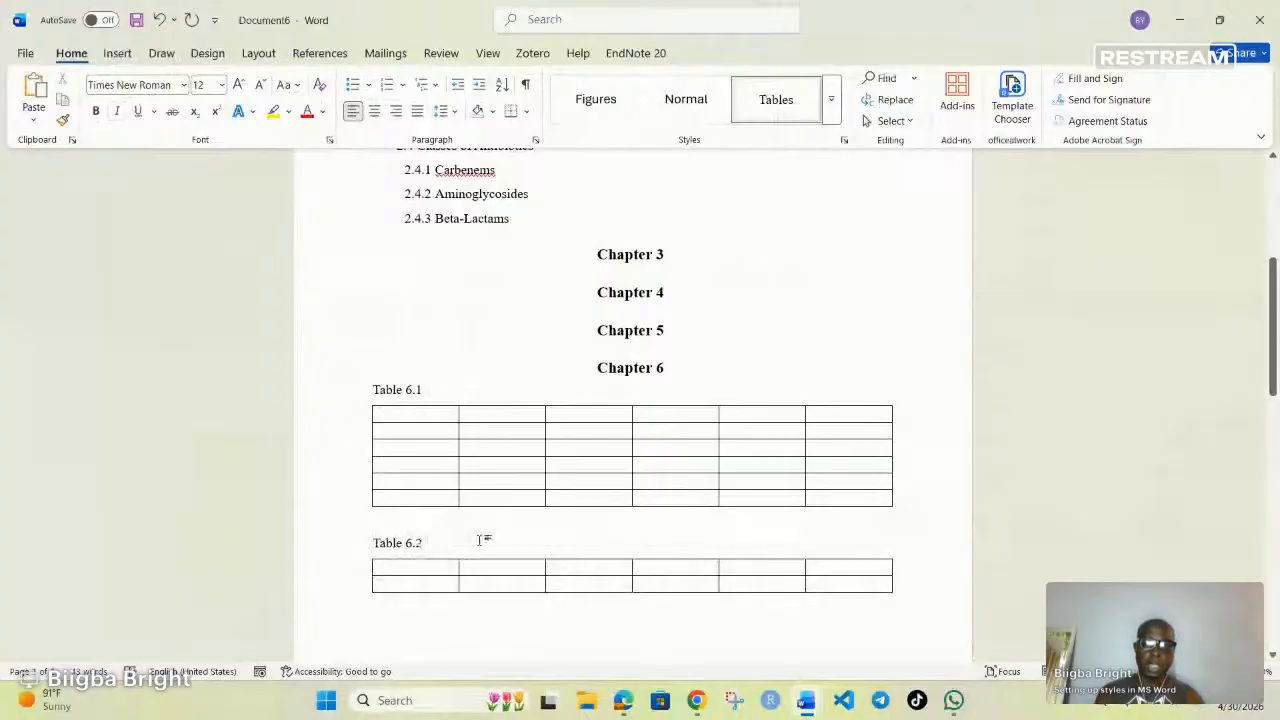
scroll(487, 460, down, 5)
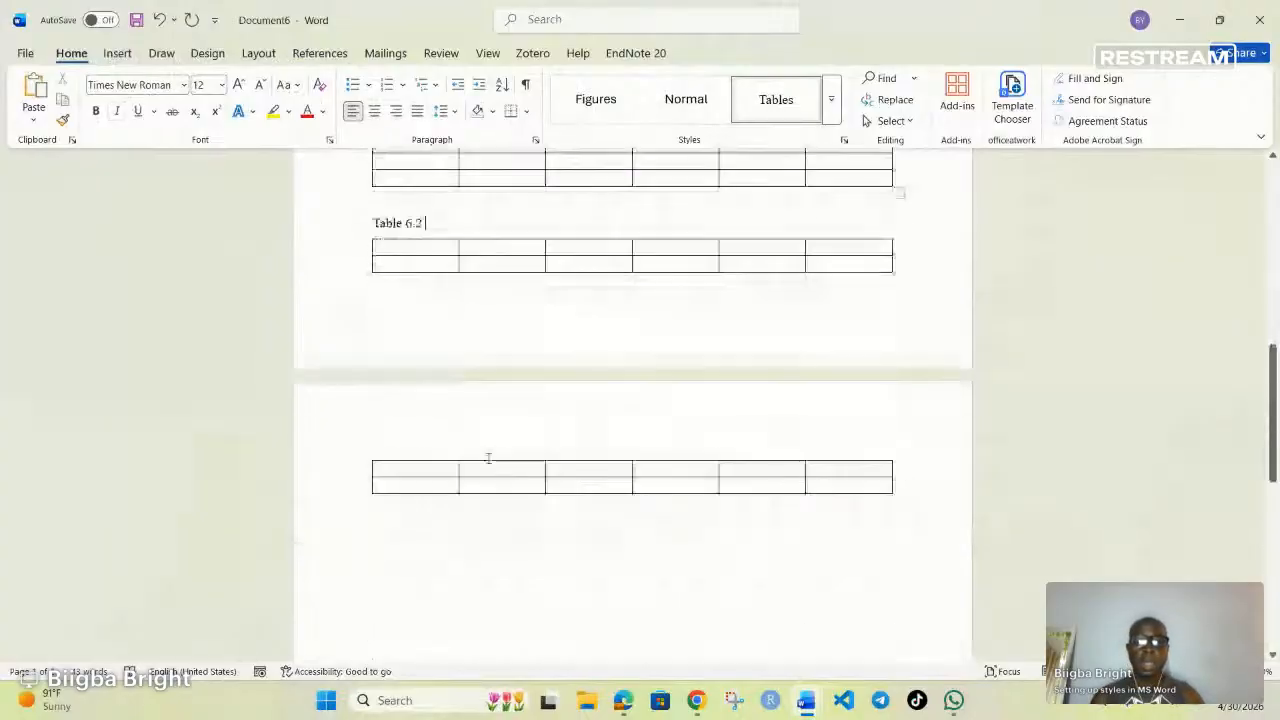
scroll(488, 458, up, 2)
scroll(488, 458, down, 5)
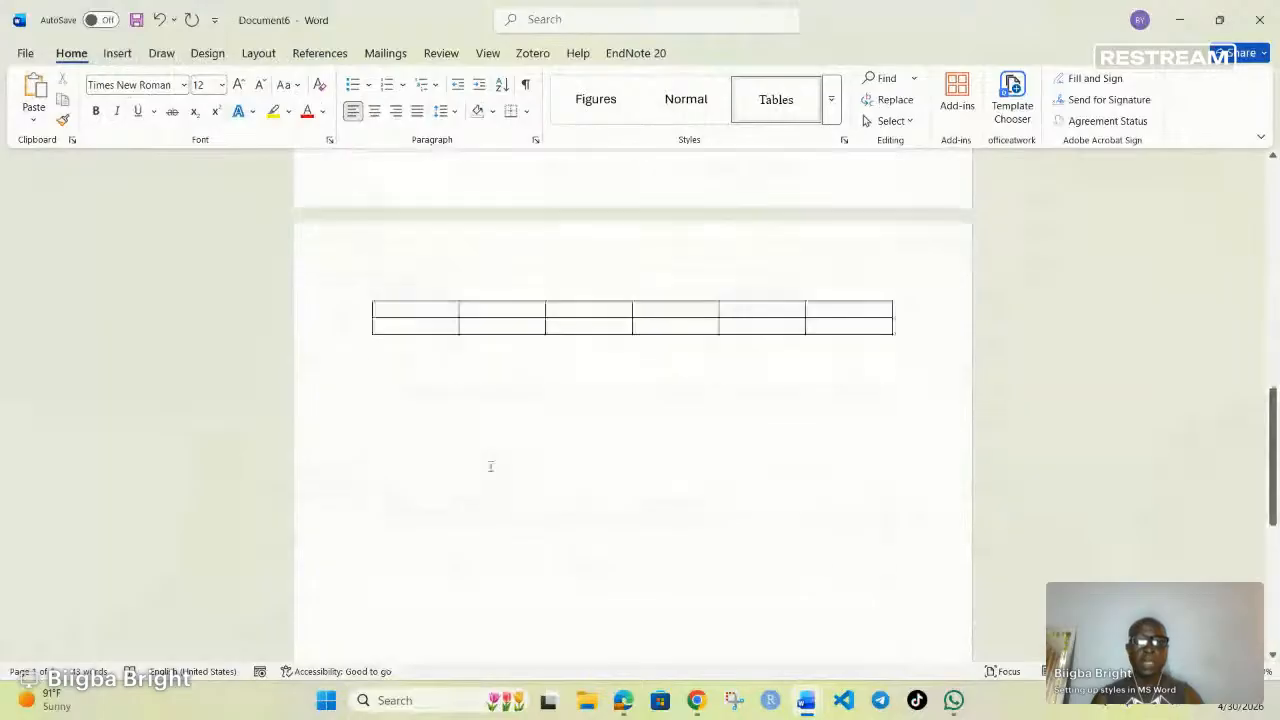
scroll(490, 464, up, 3)
scroll(490, 465, up, 1)
scroll(490, 465, down, 3)
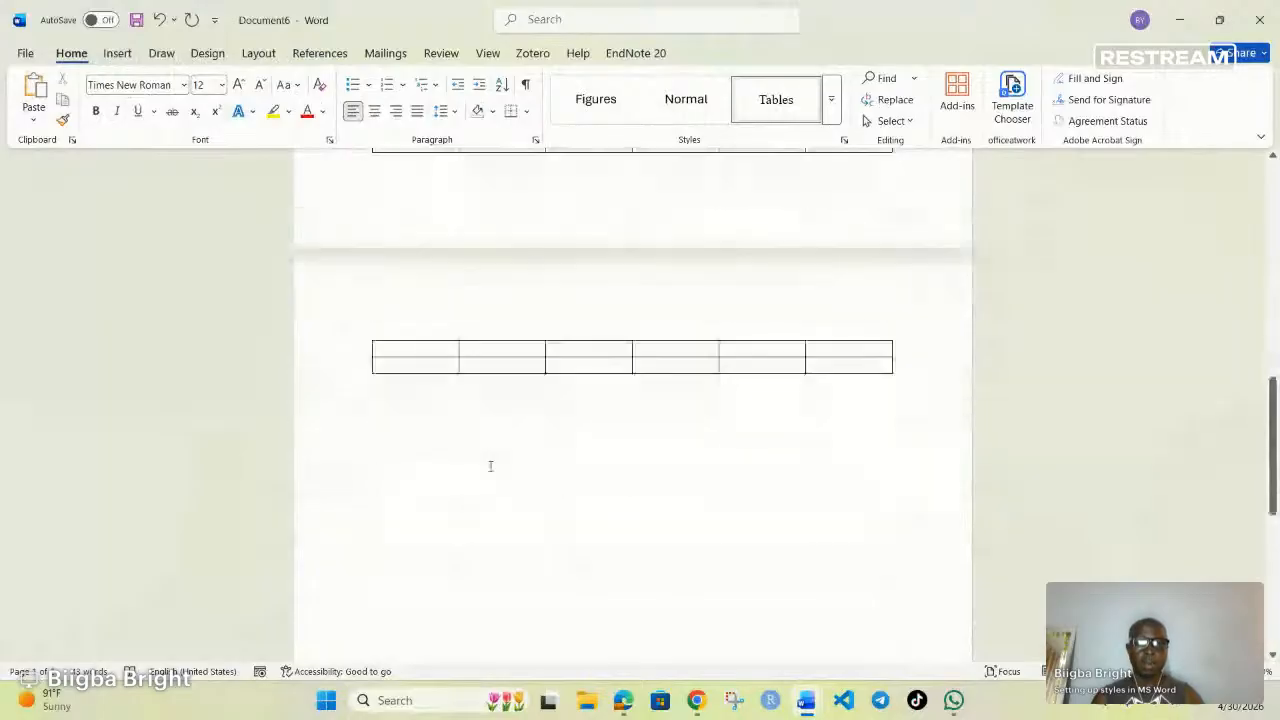
scroll(490, 465, up, 2)
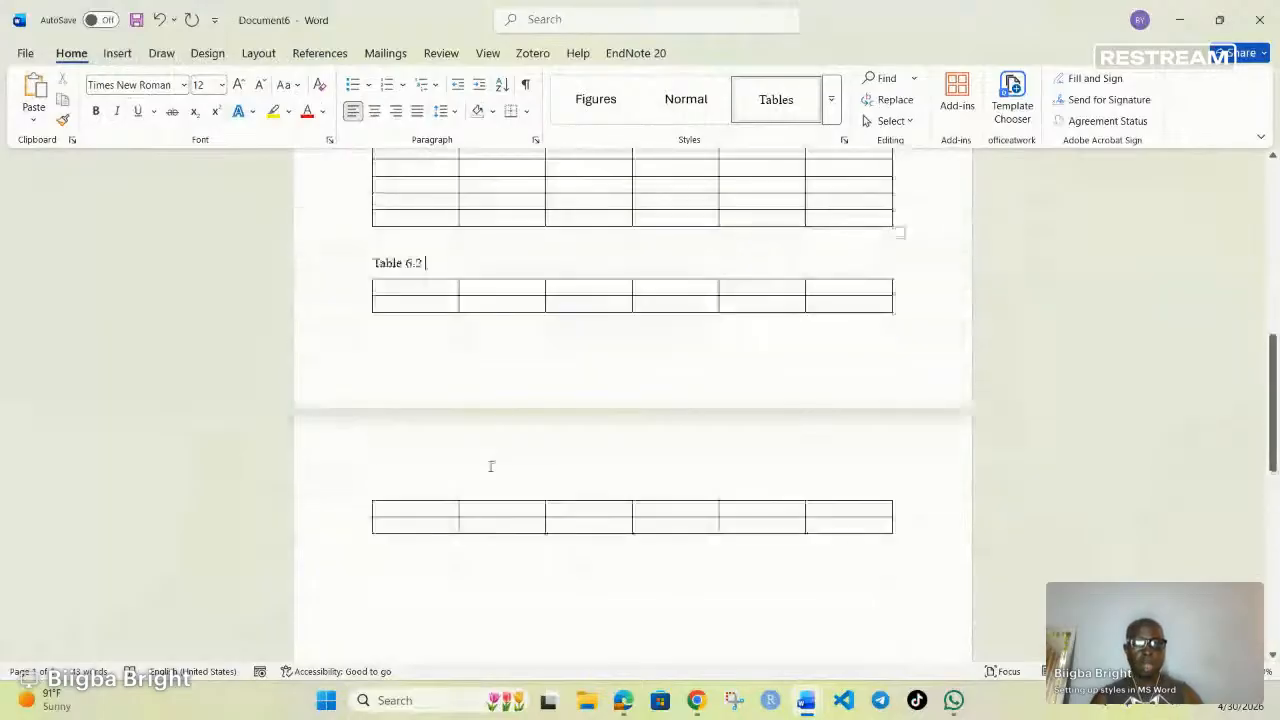
- Insert a Figure caption below the second table, numbered 6.1 and reading "composite Graph"
scroll(491, 466, down, 1)
click(401, 530)
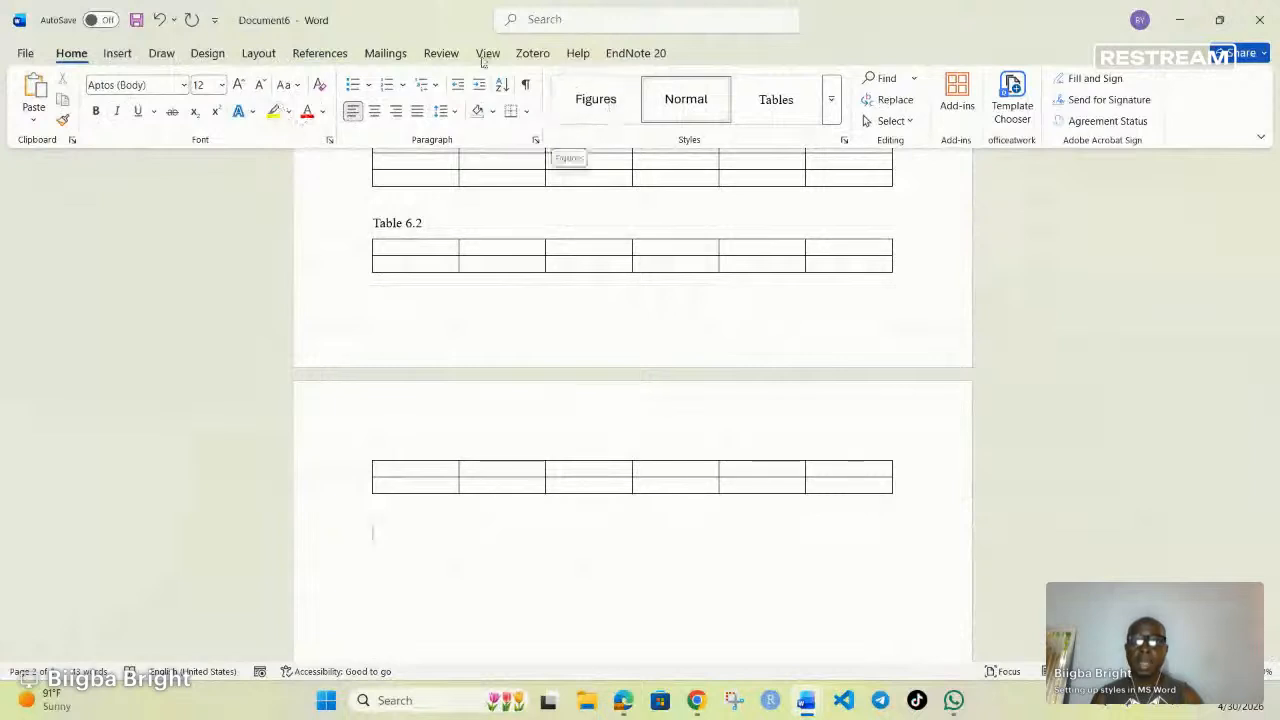
click(345, 54)
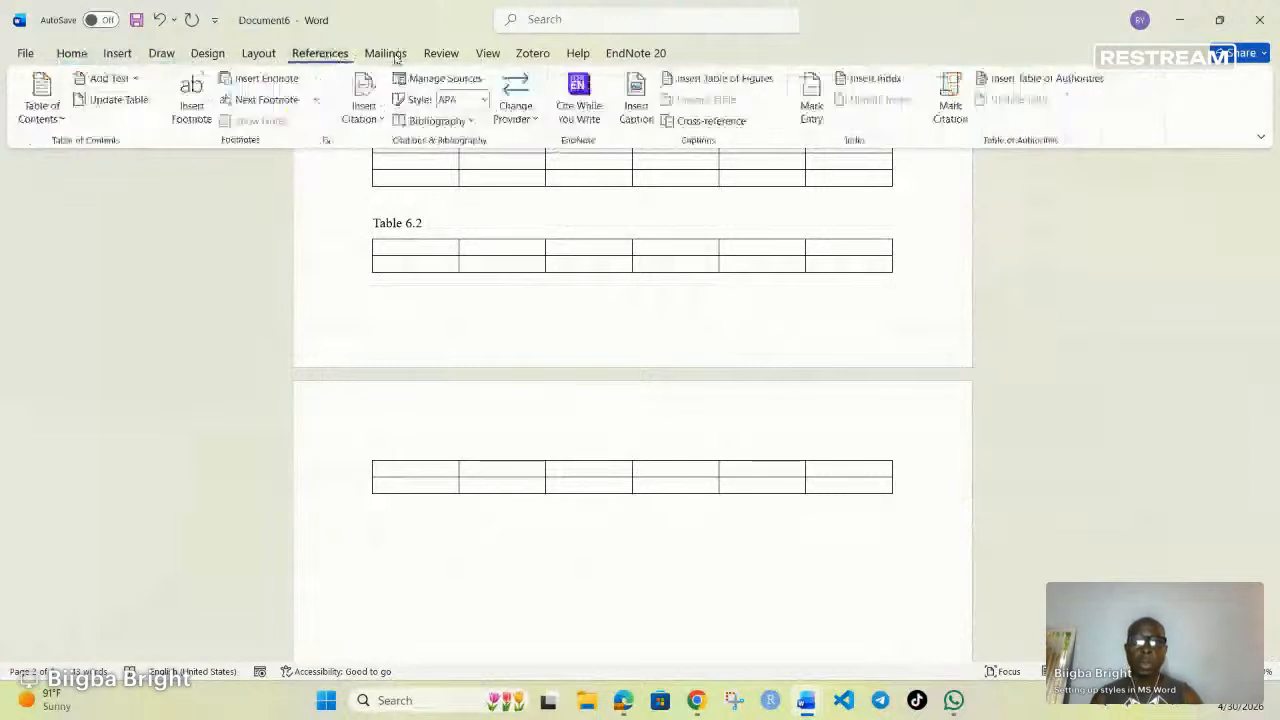
click(640, 110)
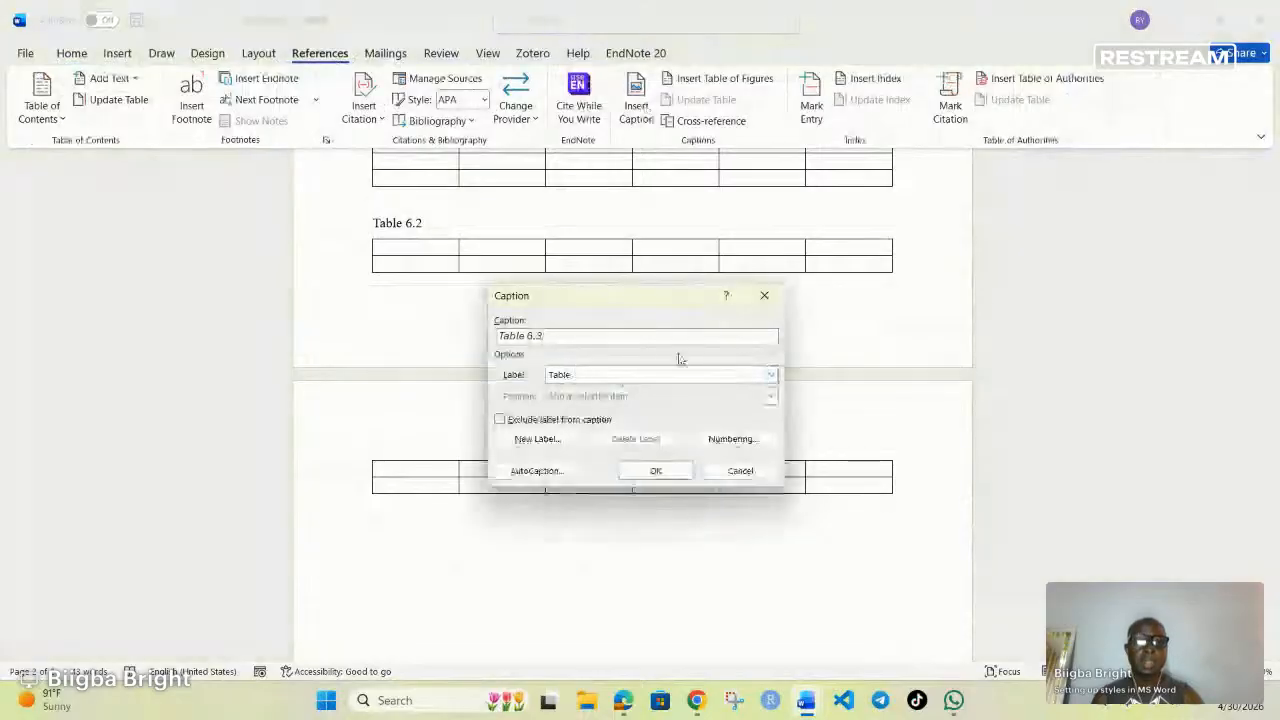
click(771, 375)
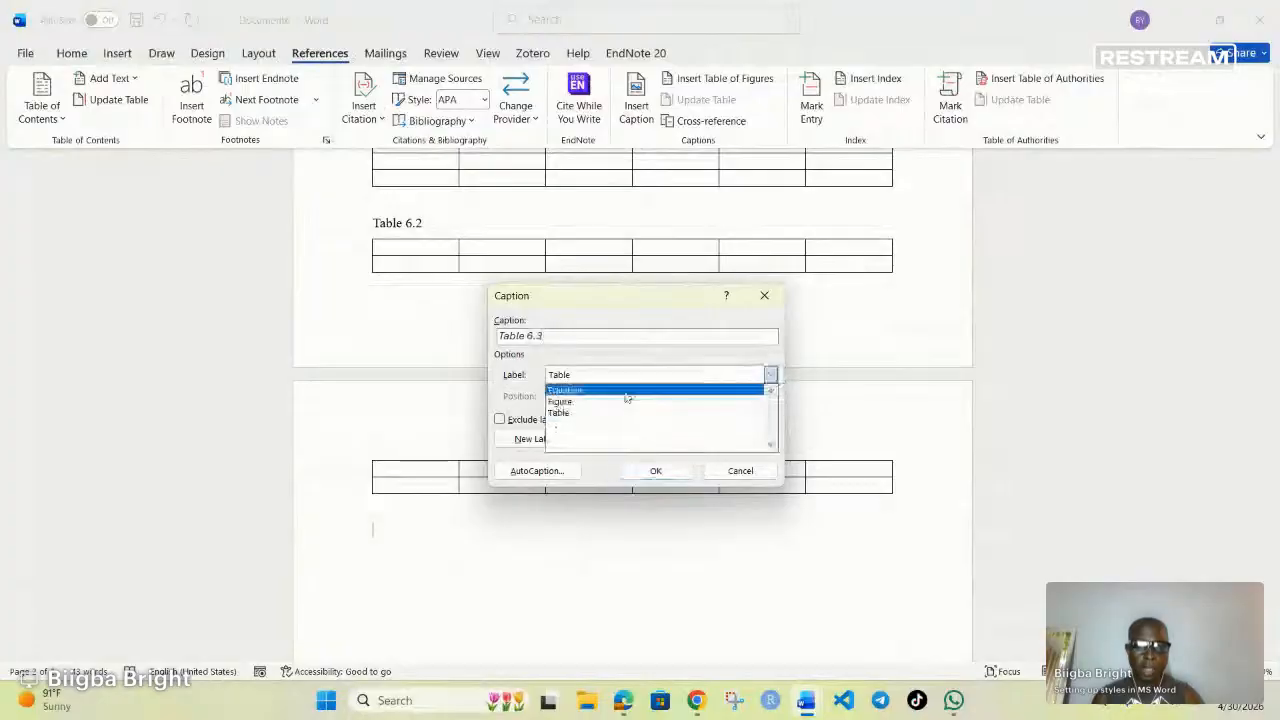
click(579, 402)
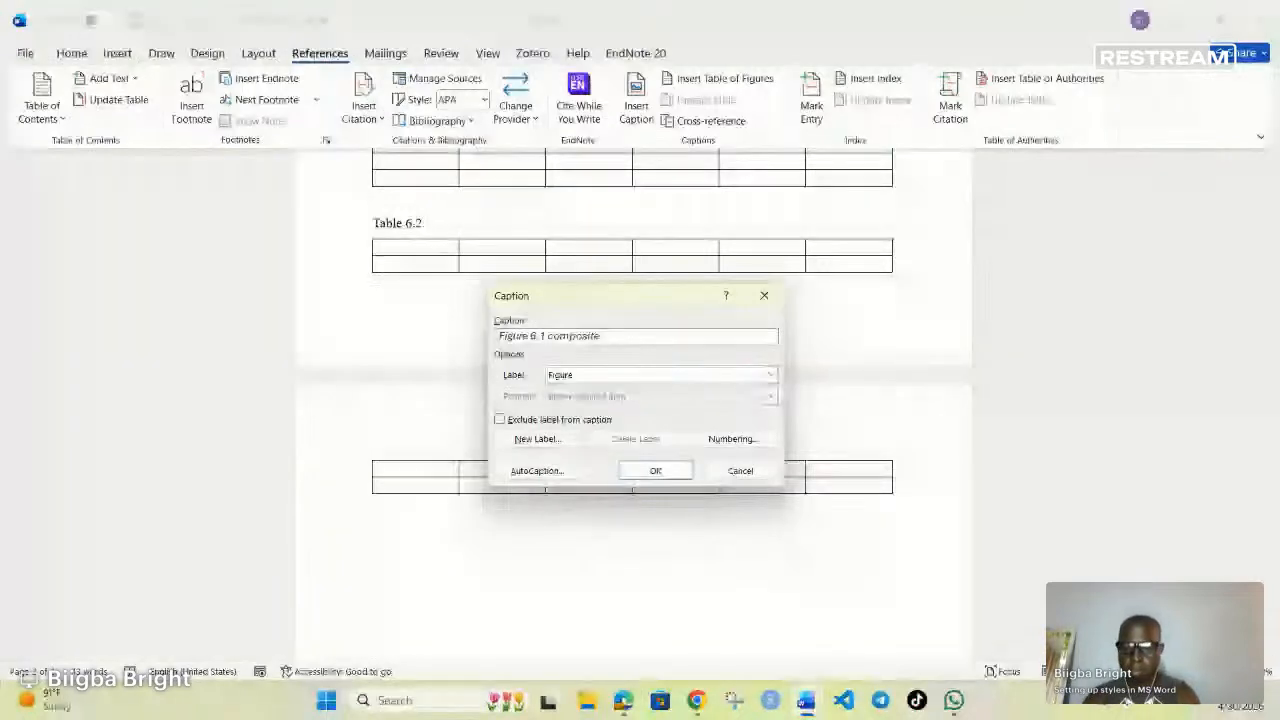
text(Graph)
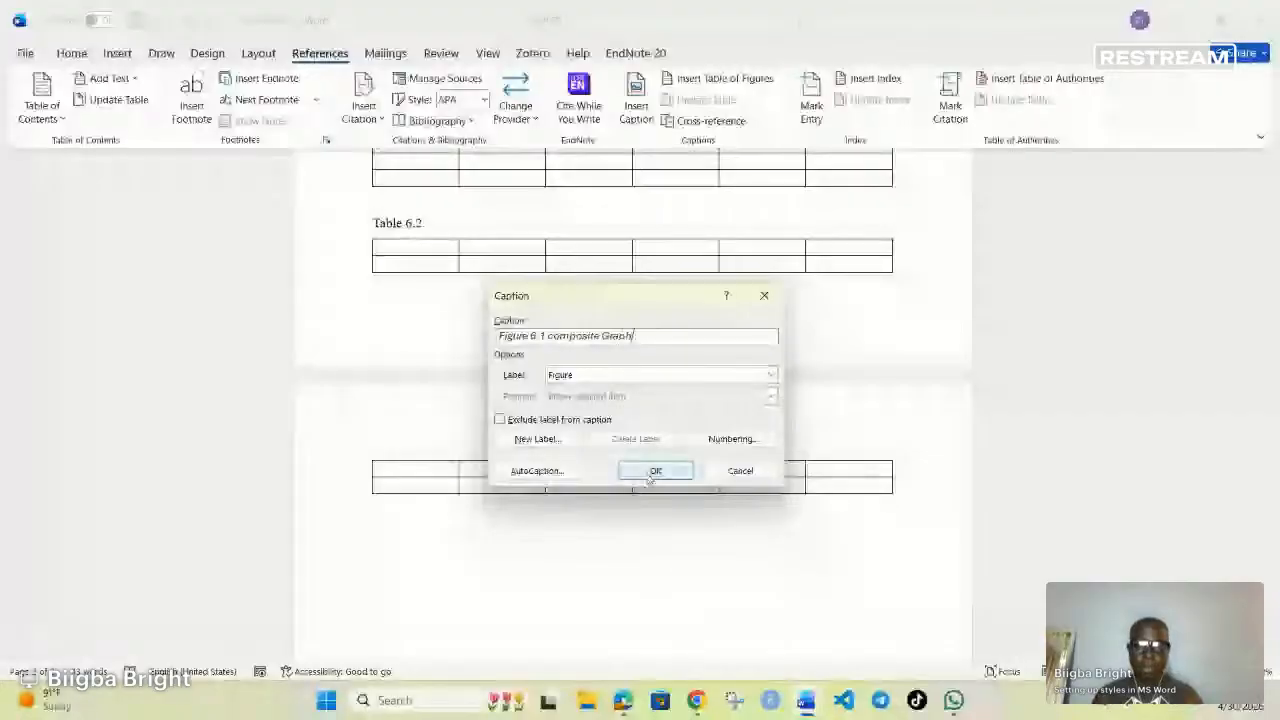
click(653, 471)
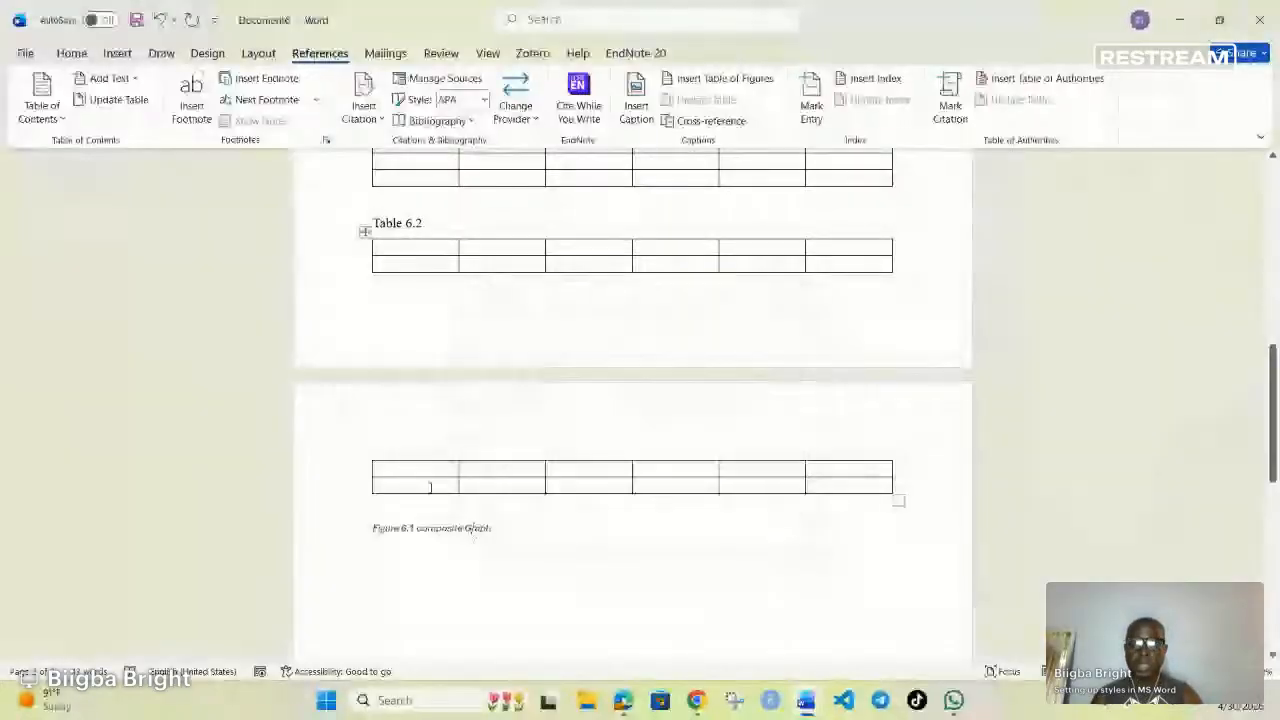
- Apply the custom Figures style to the Figure 6.1 caption and add a new paragraph below it
click(74, 58)
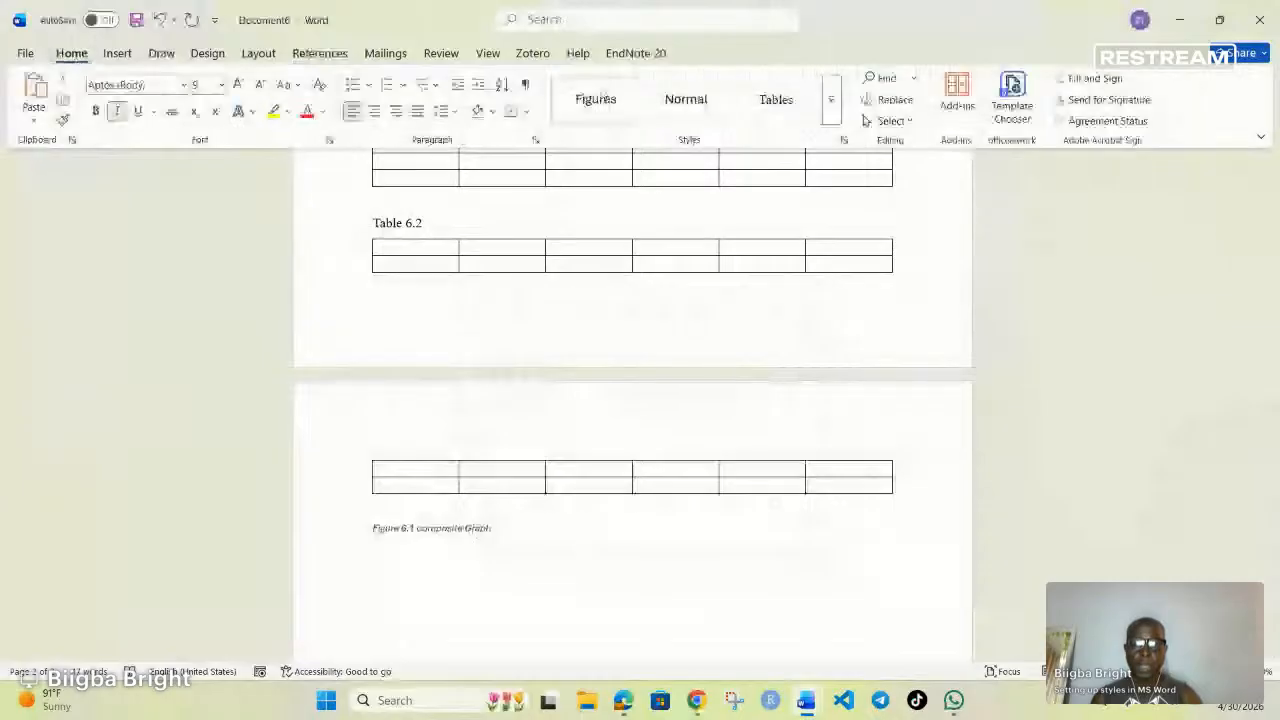
click(596, 100)
key(Return)
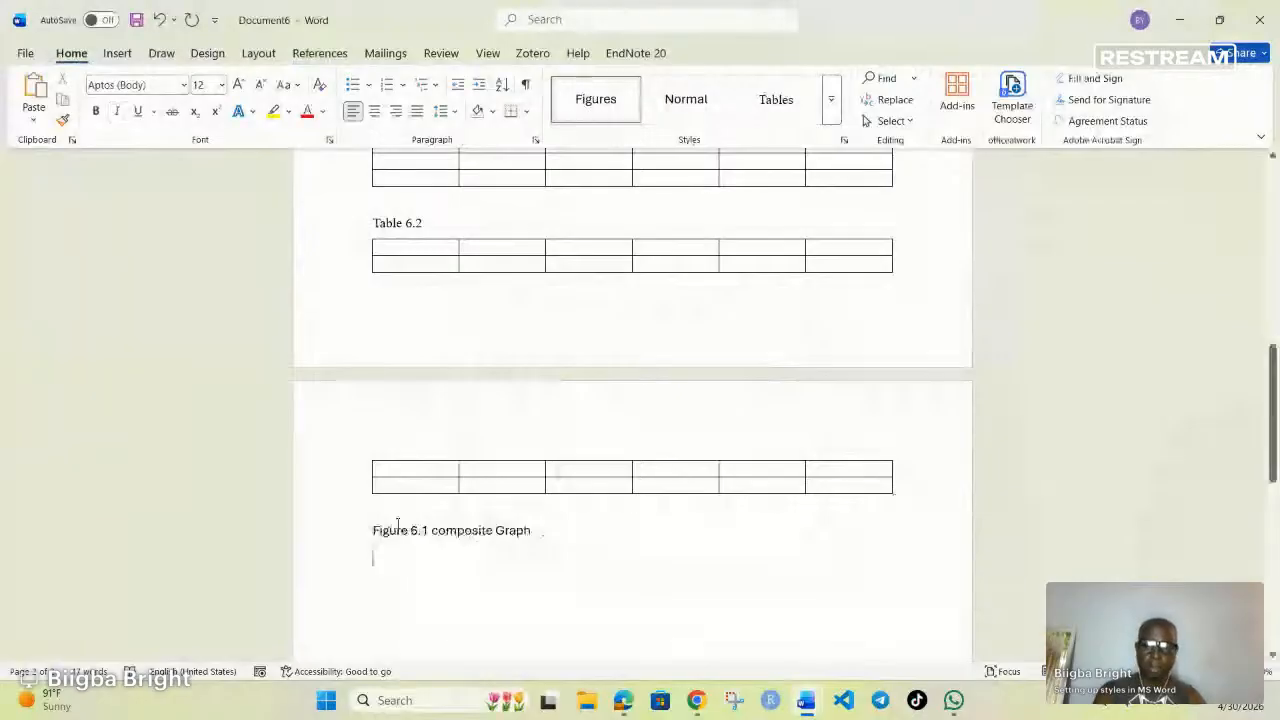
- Insert a Clustered Column chart on a new line above the Figure 6.1 caption and close its data sheet
key(Return)
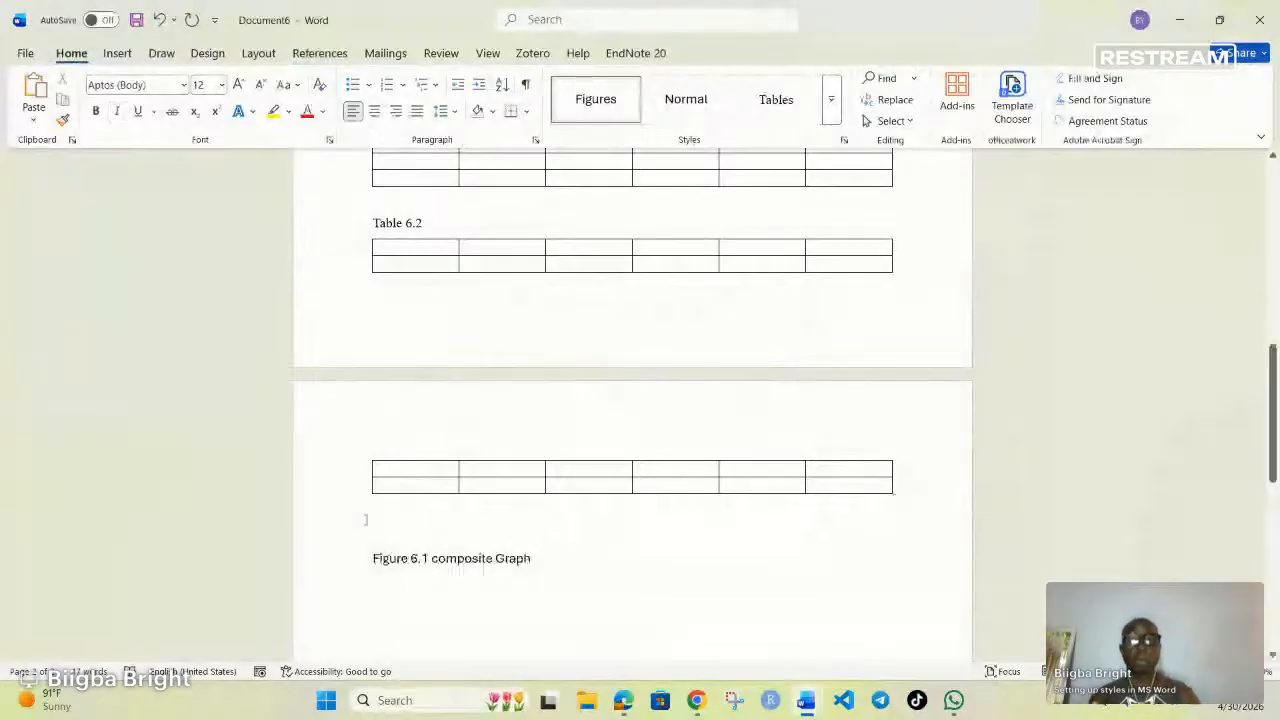
click(117, 53)
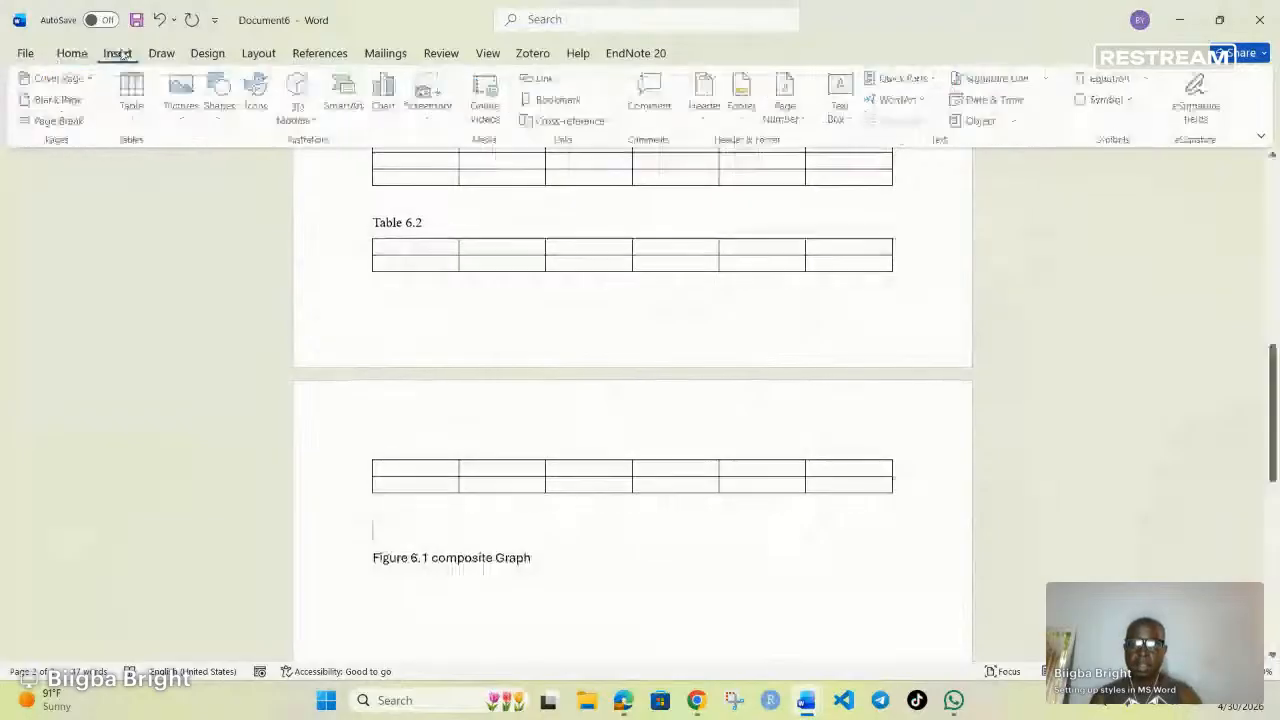
click(386, 100)
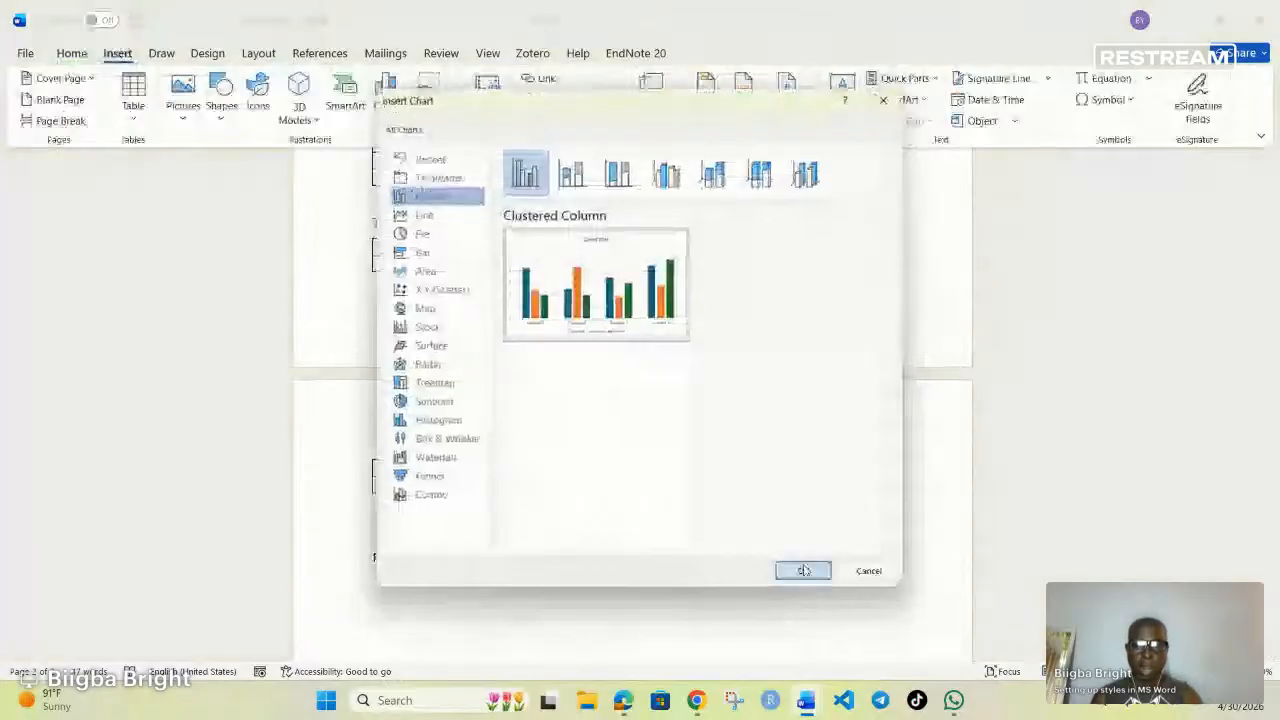
click(803, 570)
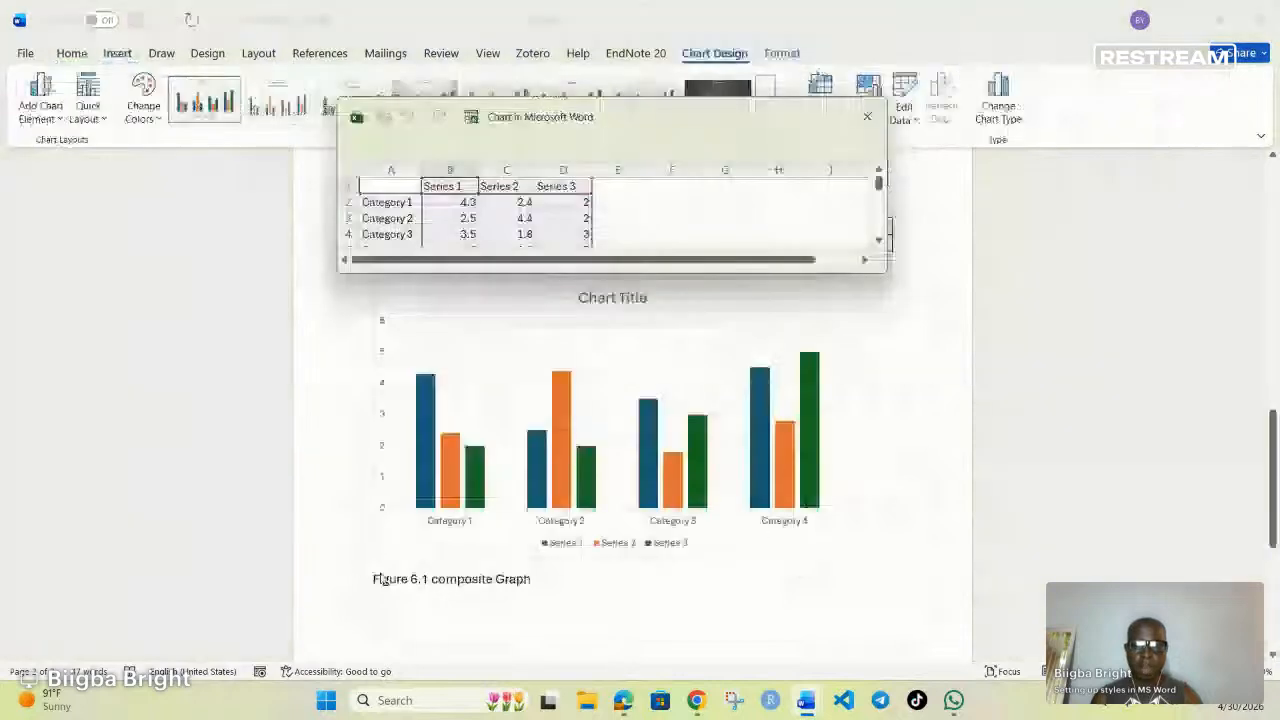
click(381, 579)
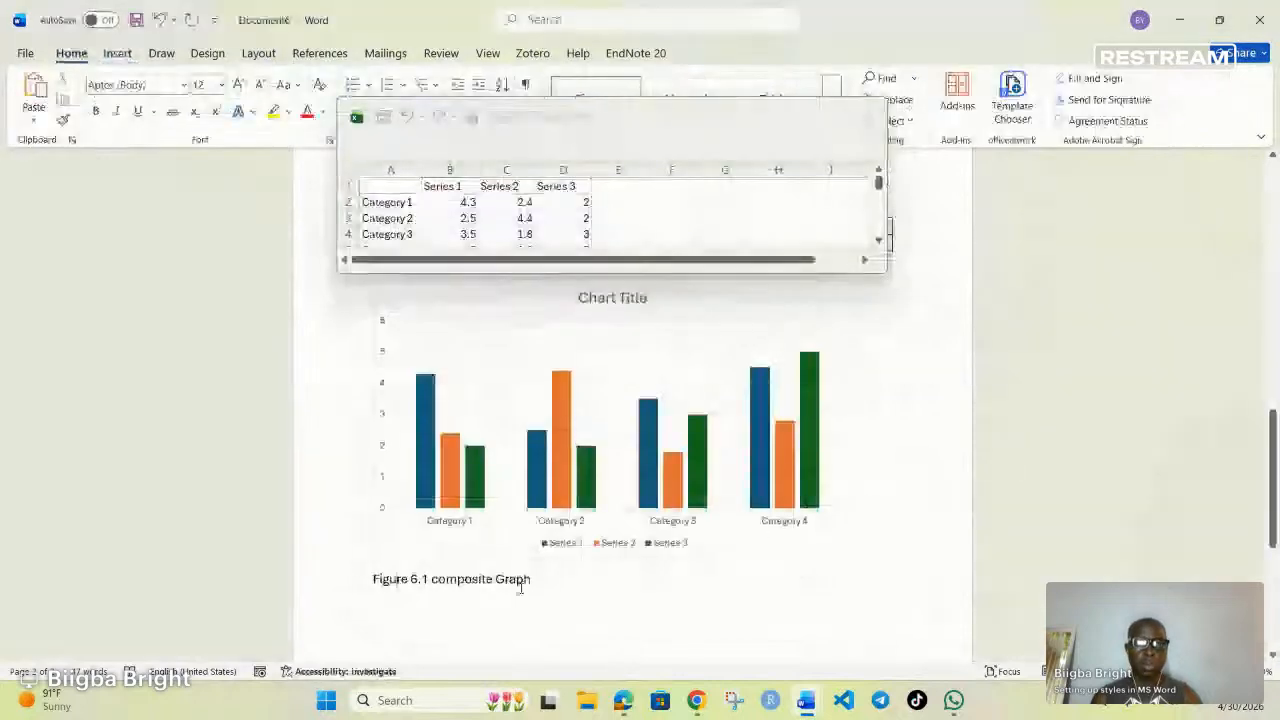
click(867, 117)
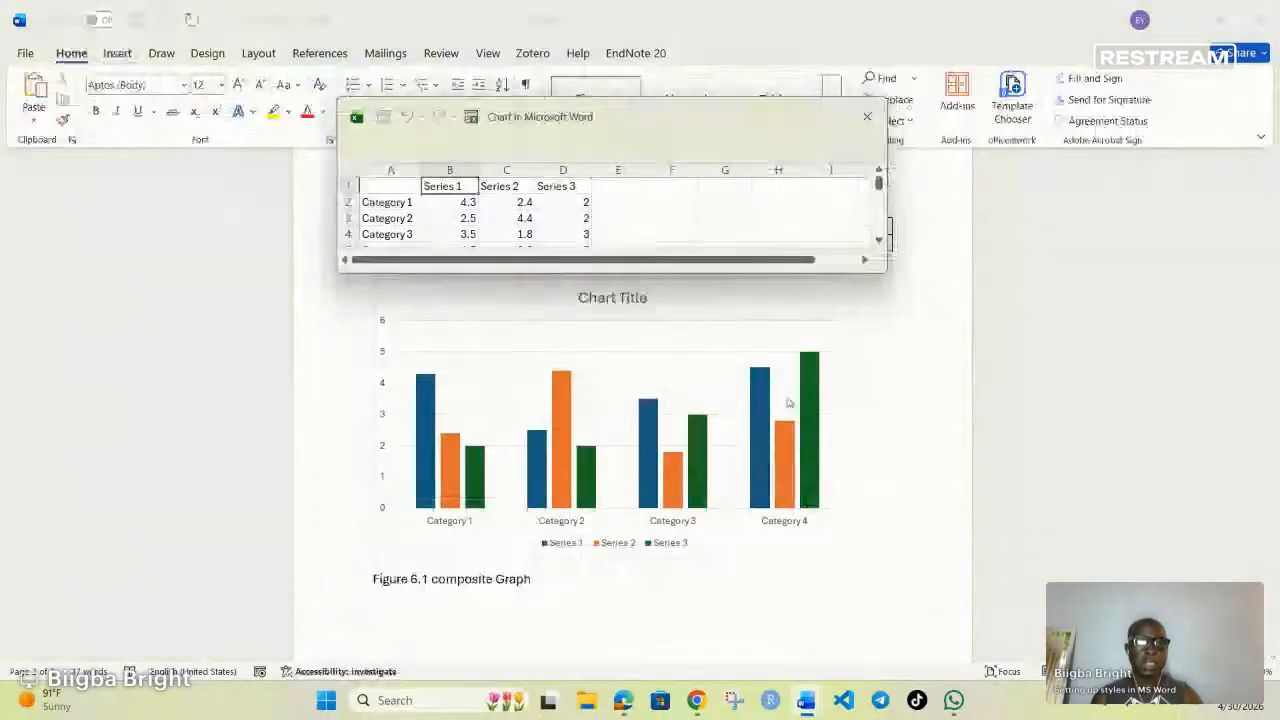
- Enlarge the column chart proportionally until it is about as wide as the table above it
click(838, 354)
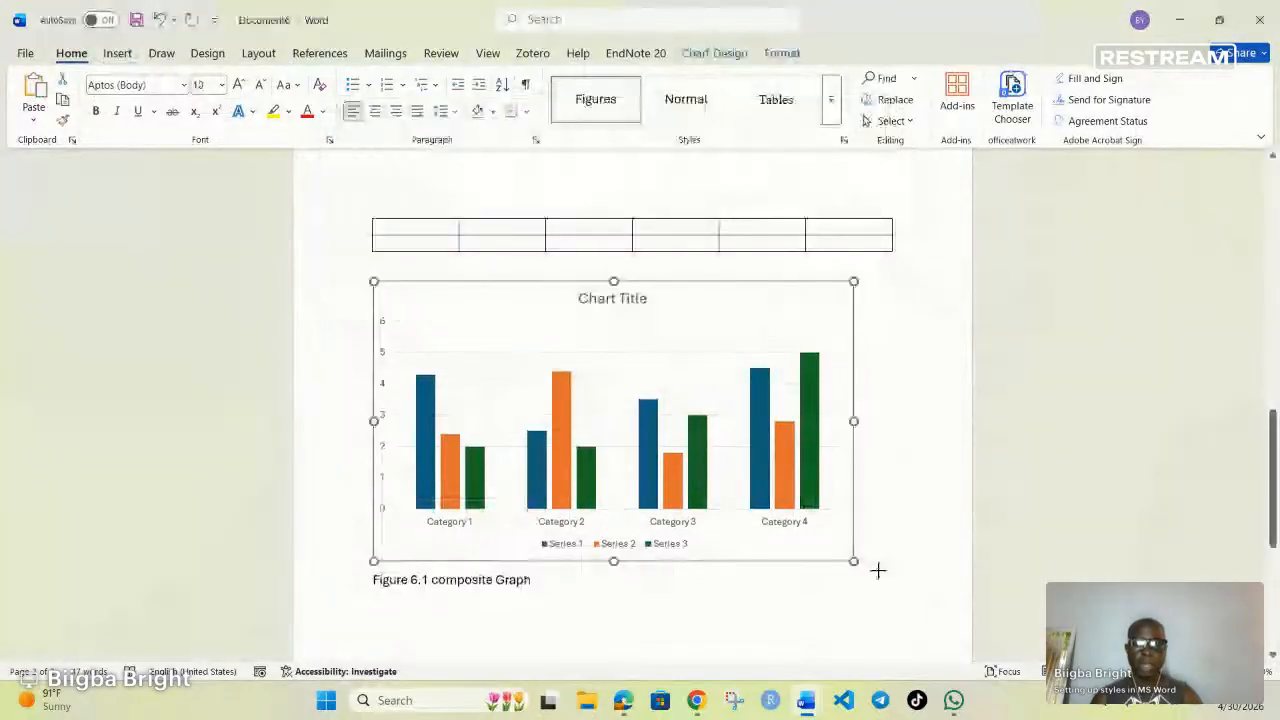
drag(878, 570, 898, 580)
scroll(533, 464, down, 3)
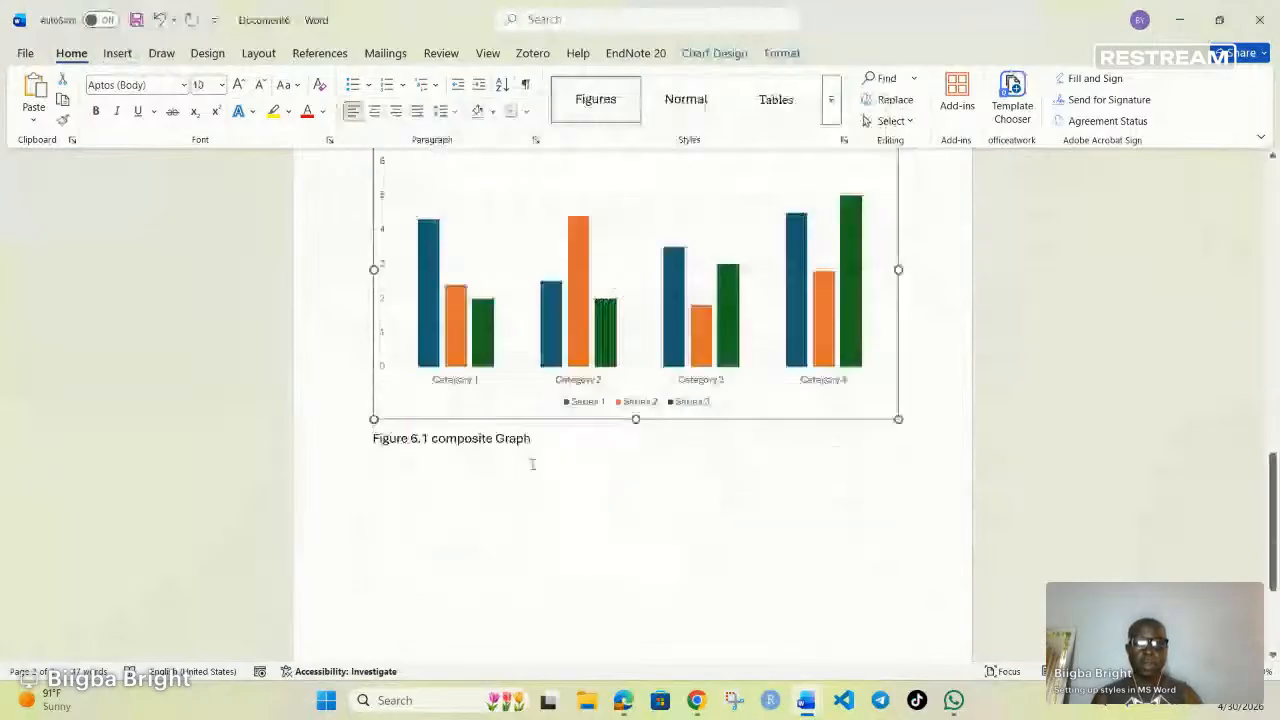
- Insert a Doughnut chart below the Figure 6.1 caption and close its data sheet
click(532, 464)
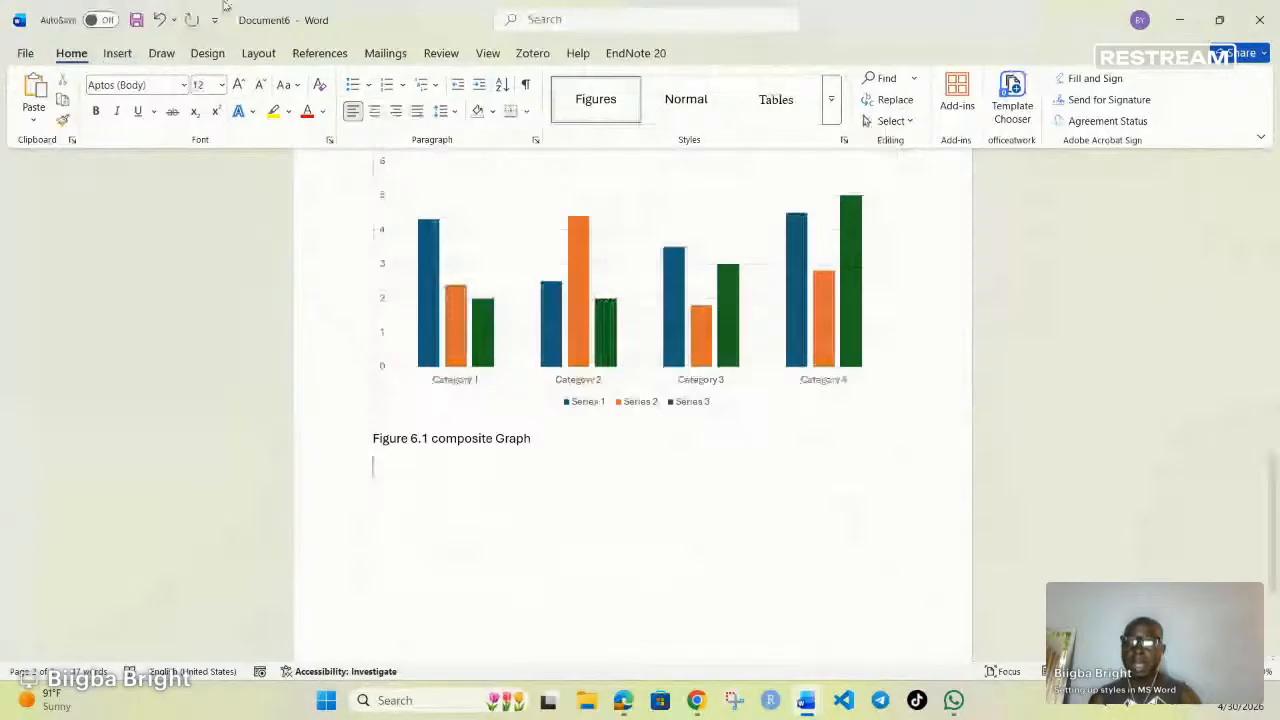
click(117, 55)
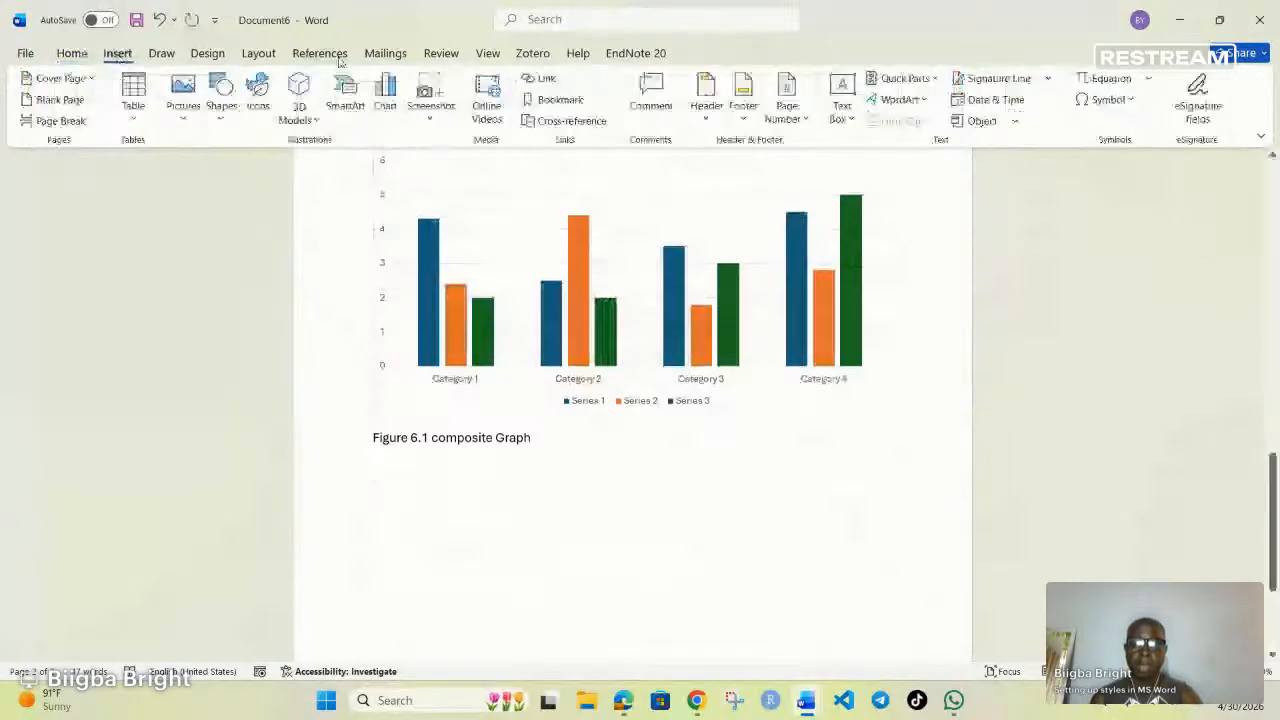
click(385, 95)
click(420, 233)
click(712, 172)
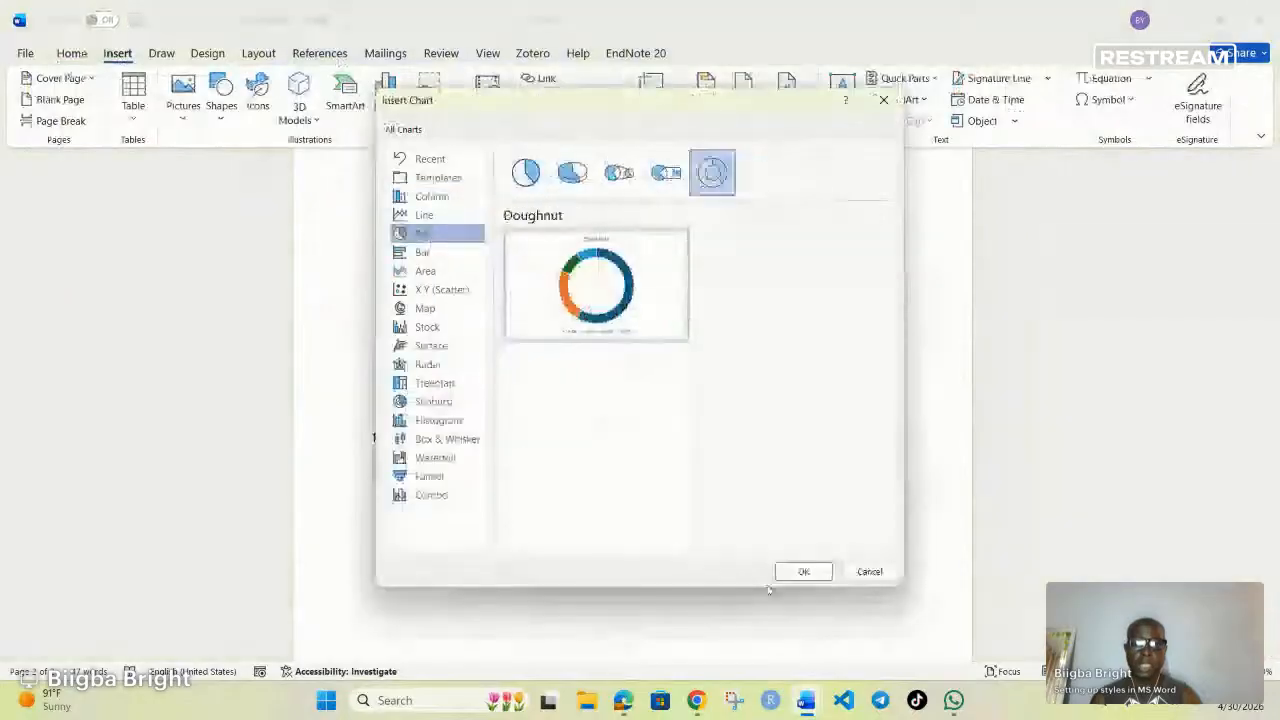
click(804, 571)
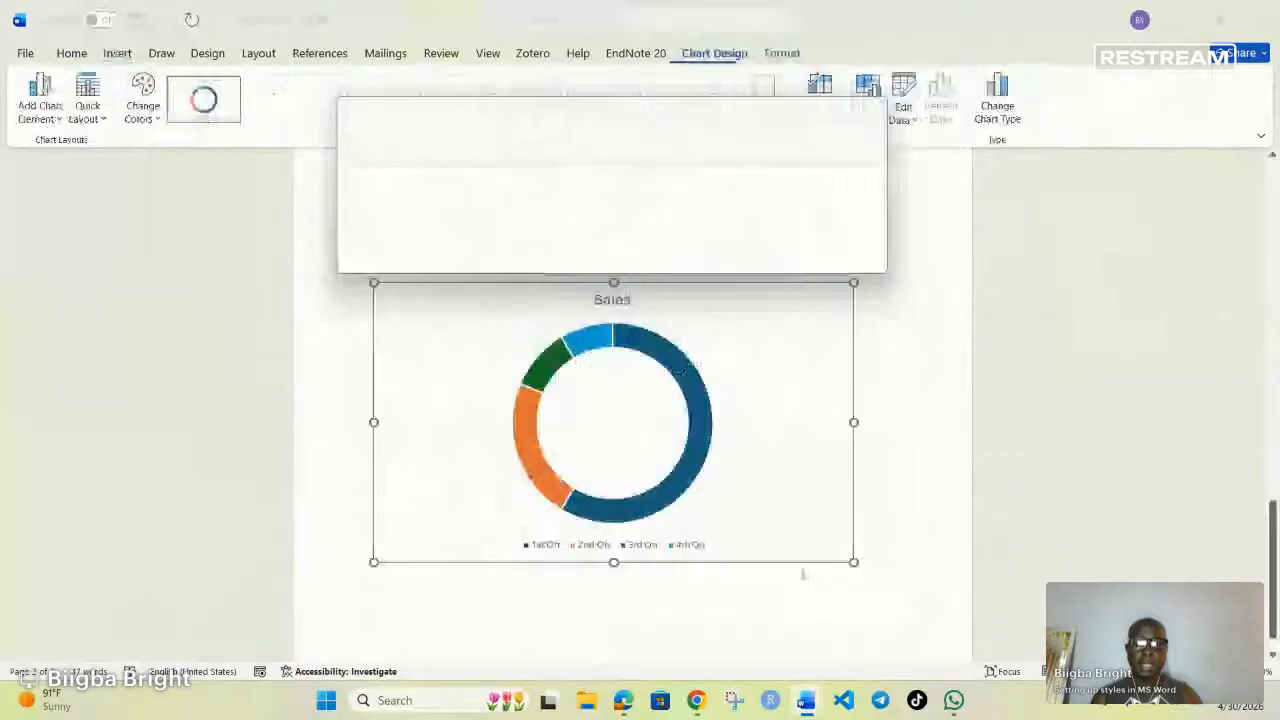
click(395, 585)
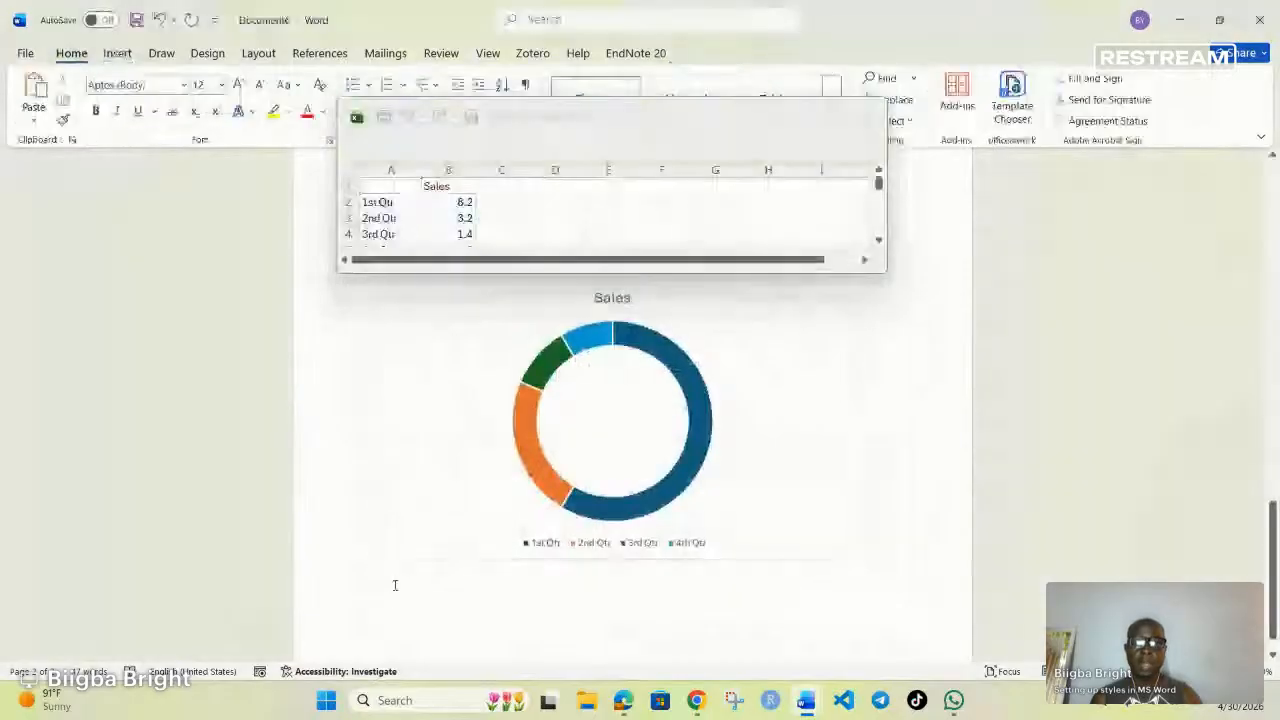
click(868, 118)
- Insert an automatically numbered Figure 6.2 caption below the doughnut chart with the text "Doughnut chart"
click(320, 53)
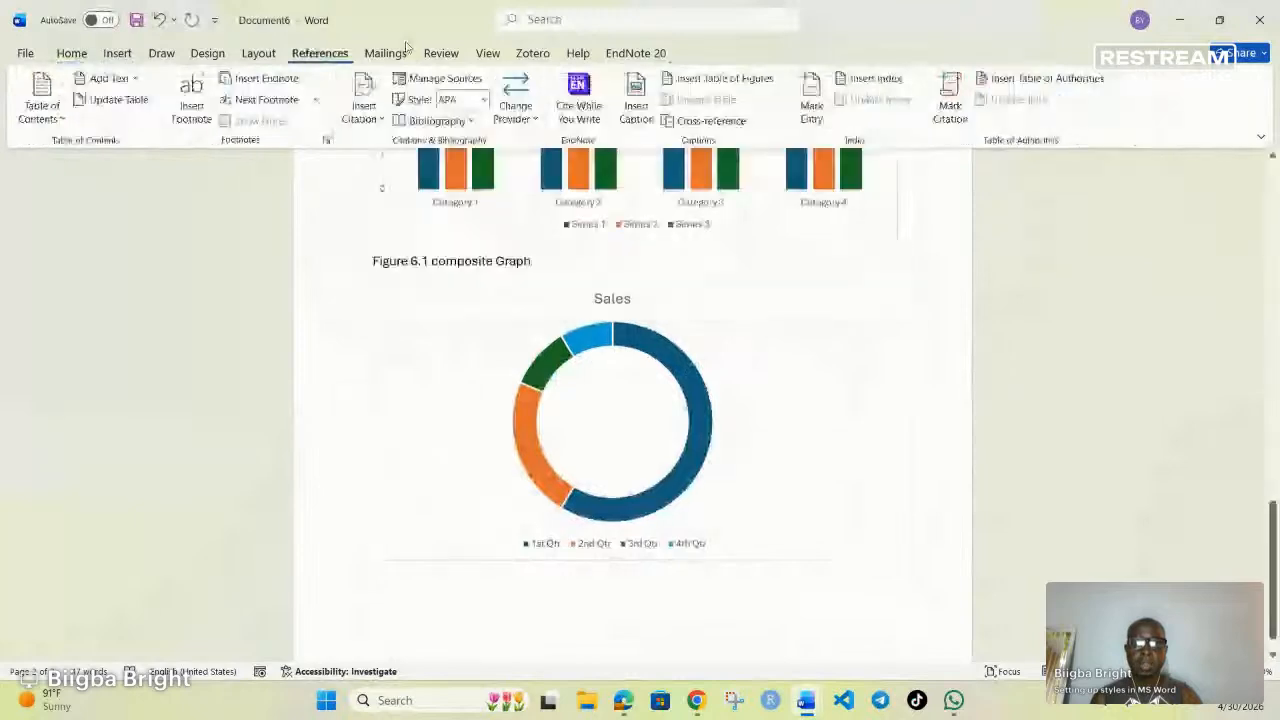
click(634, 110)
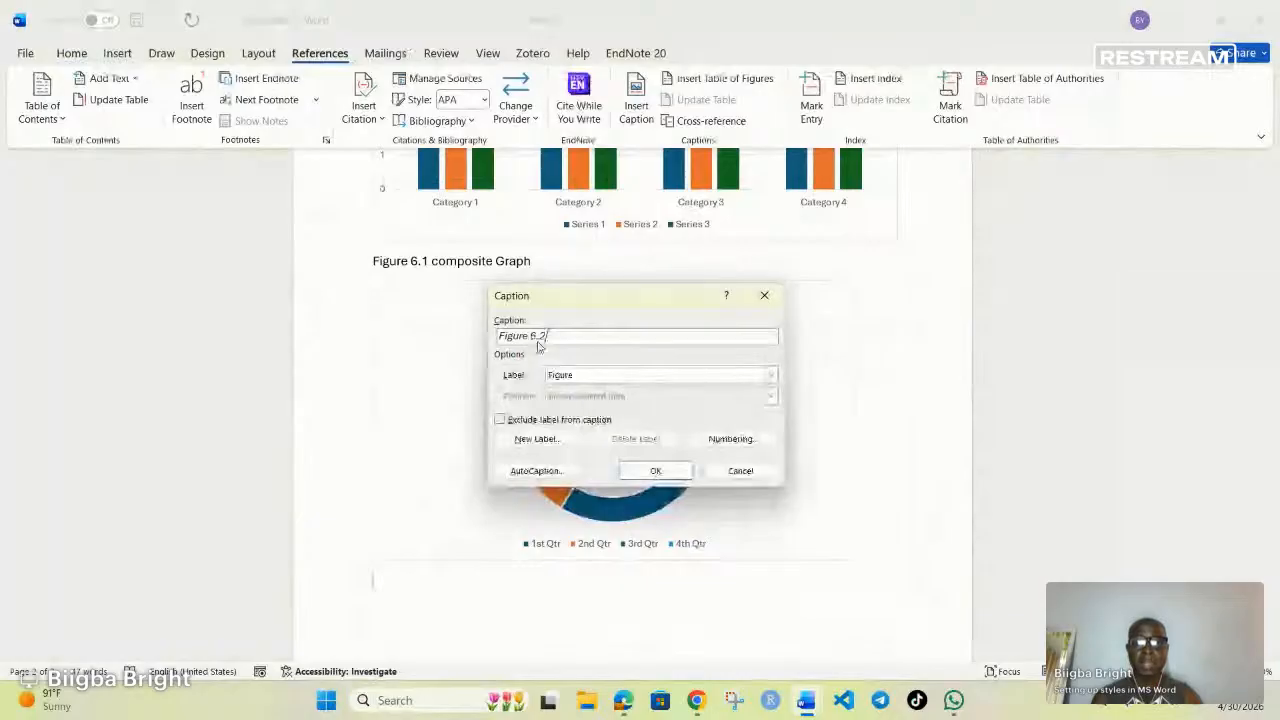
click(664, 478)
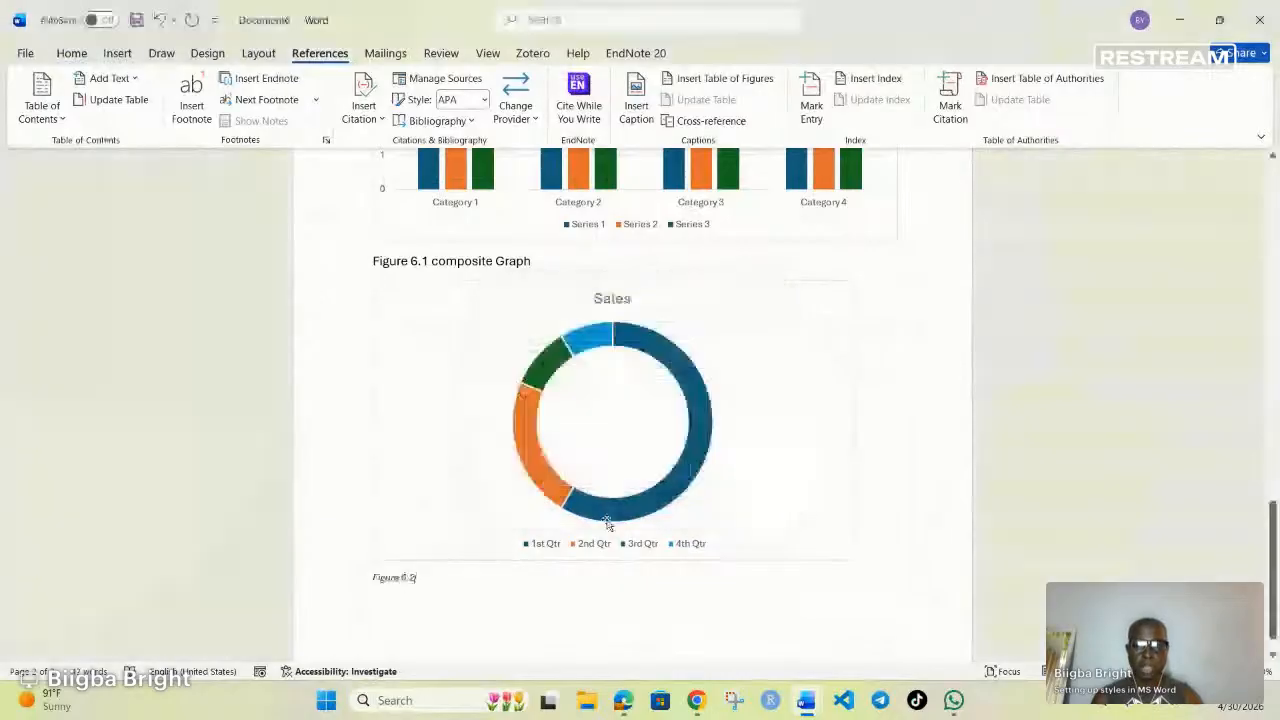
text(:)
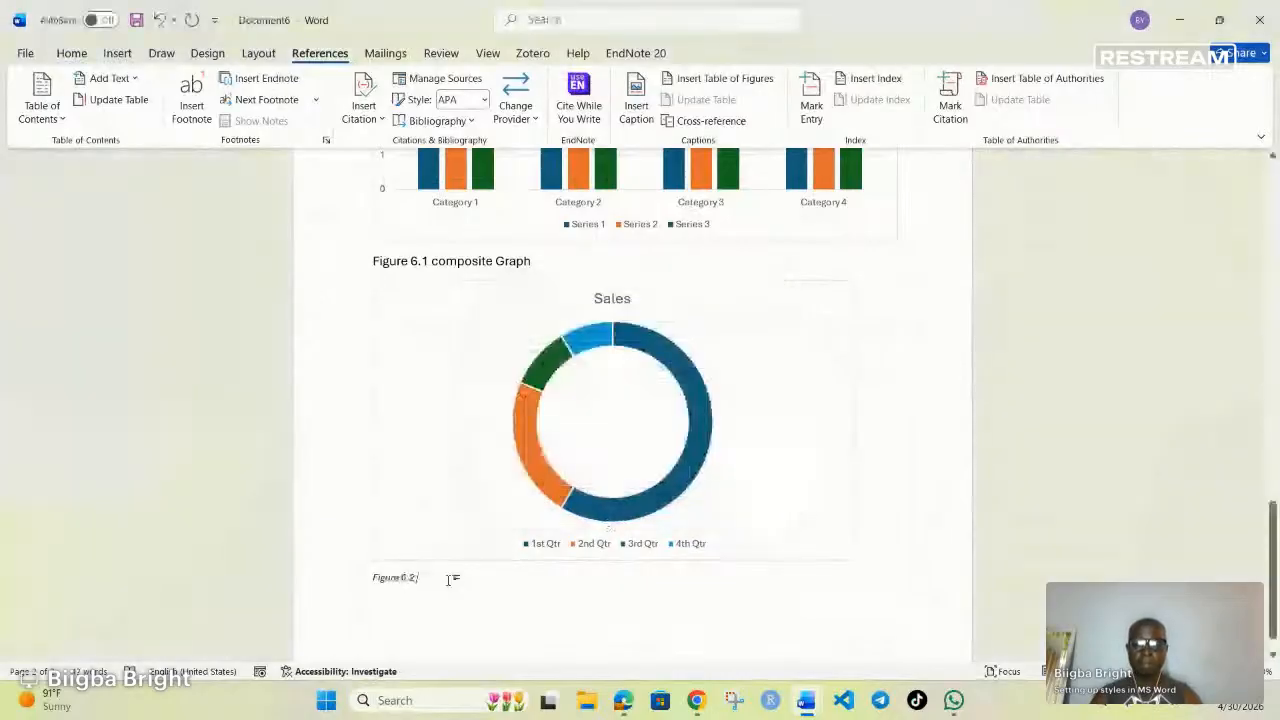
key(BackSpace)
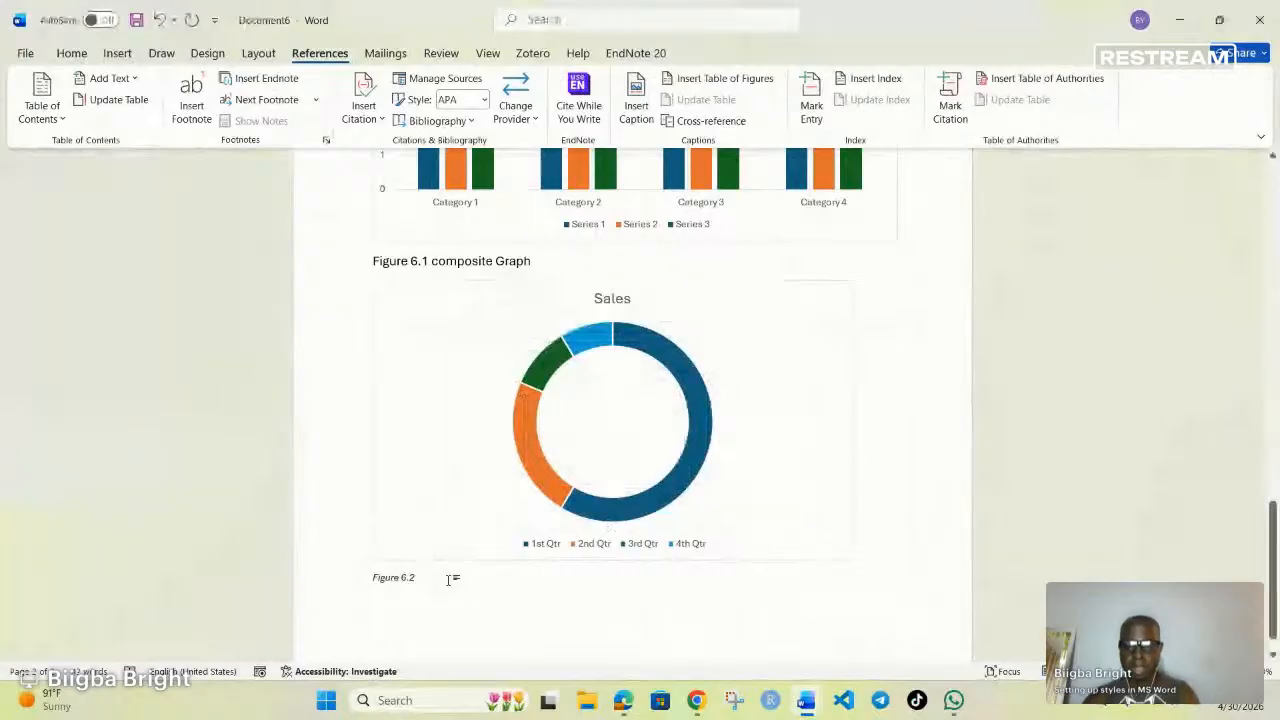
text(Dou)
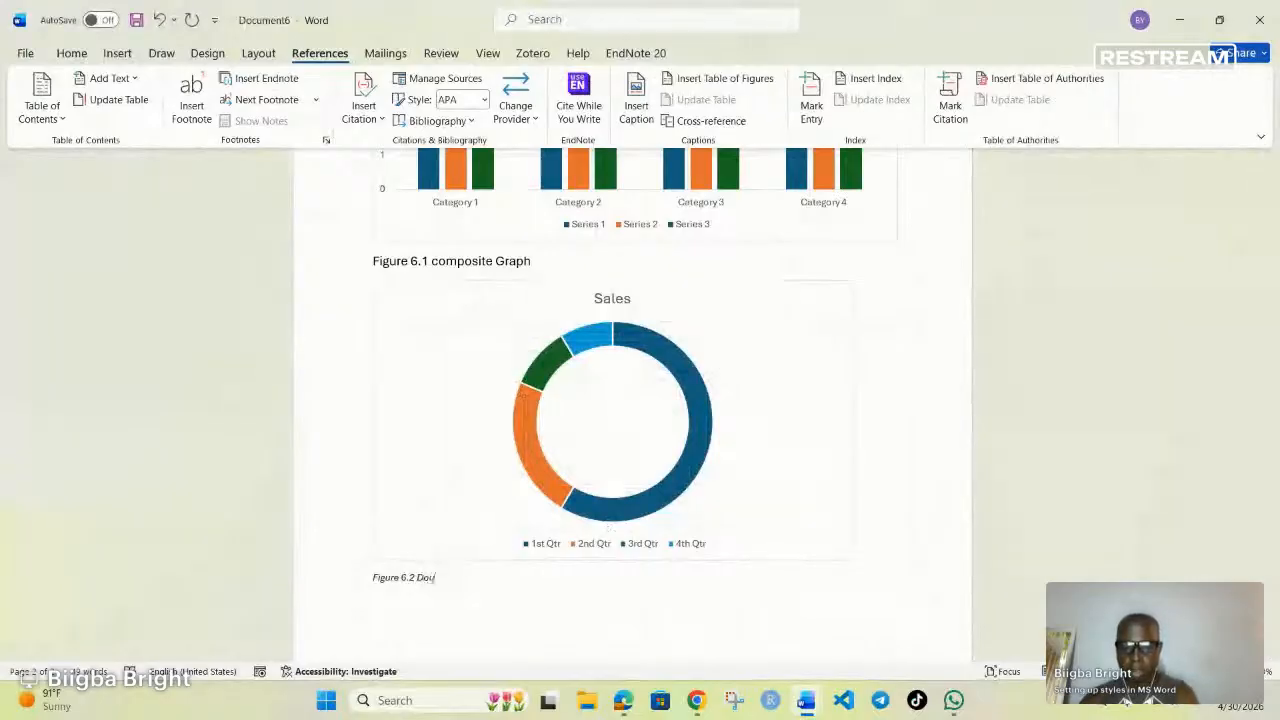
text(ghnut)
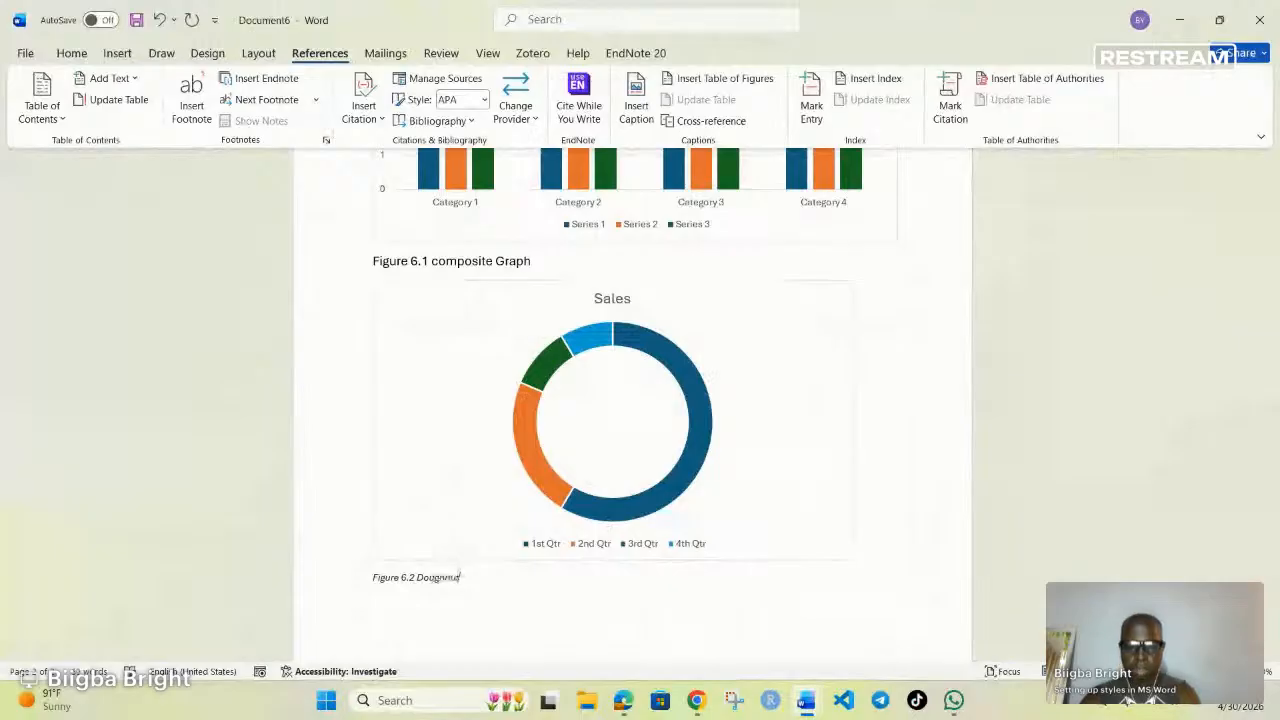
text( chart)
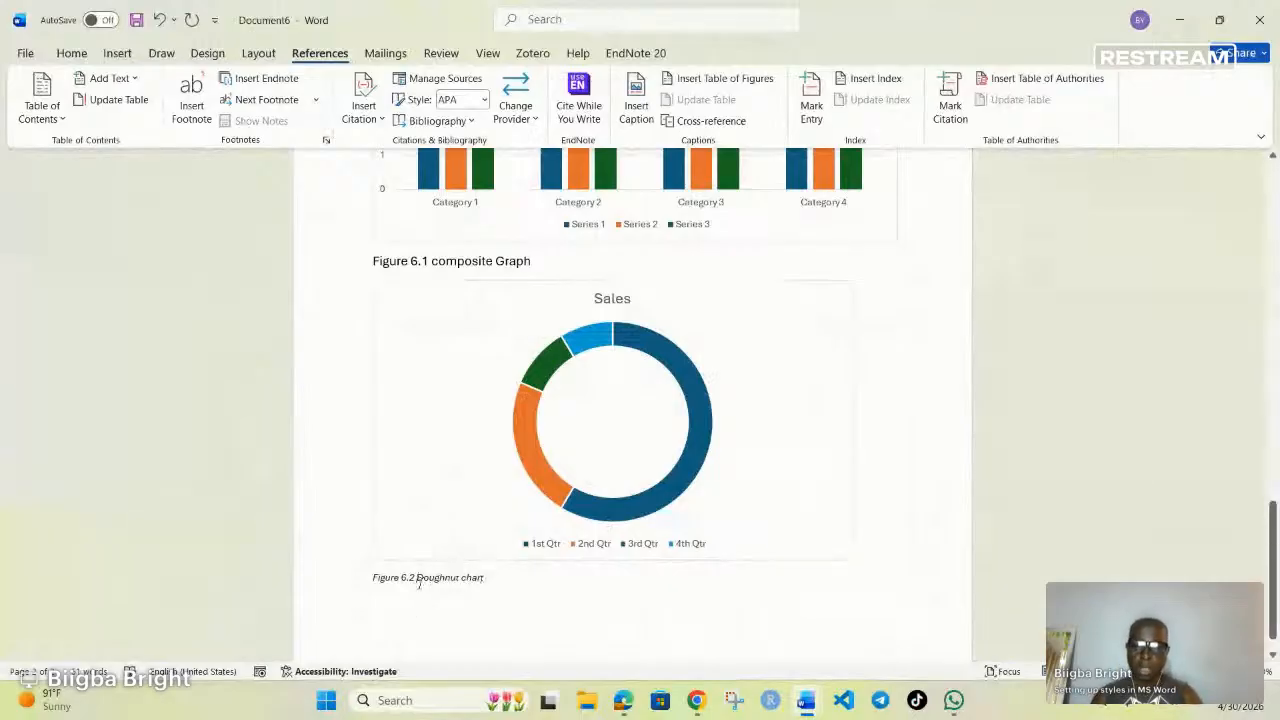
- Apply the Figures style to the Figure 6.2 caption and enlarge the doughnut chart proportionally to about the column chart's width
click(88, 53)
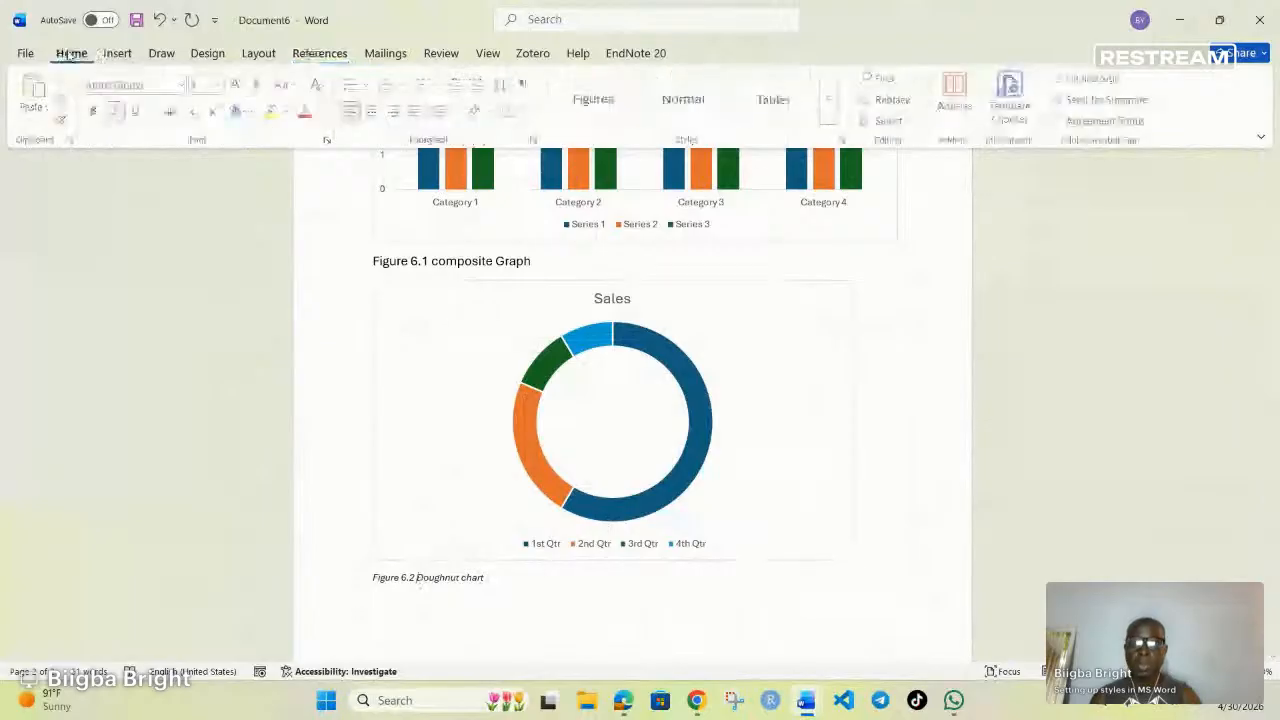
click(595, 99)
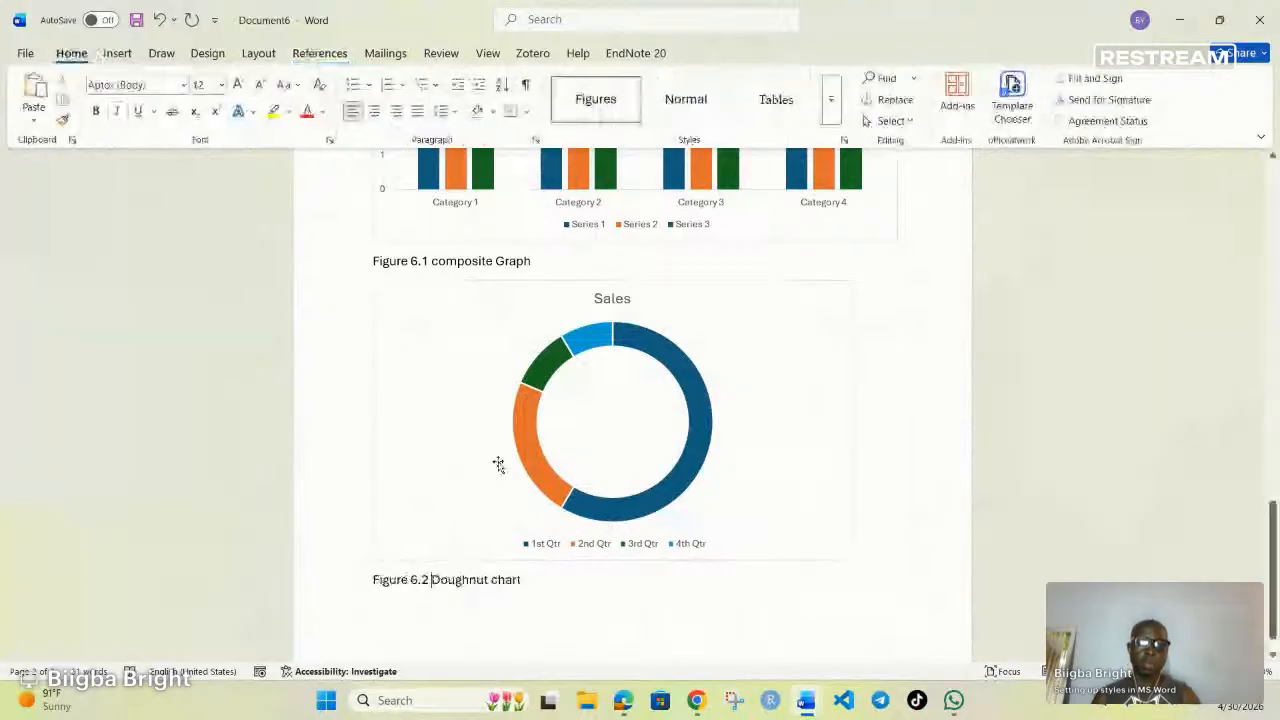
scroll(682, 512, up, 2)
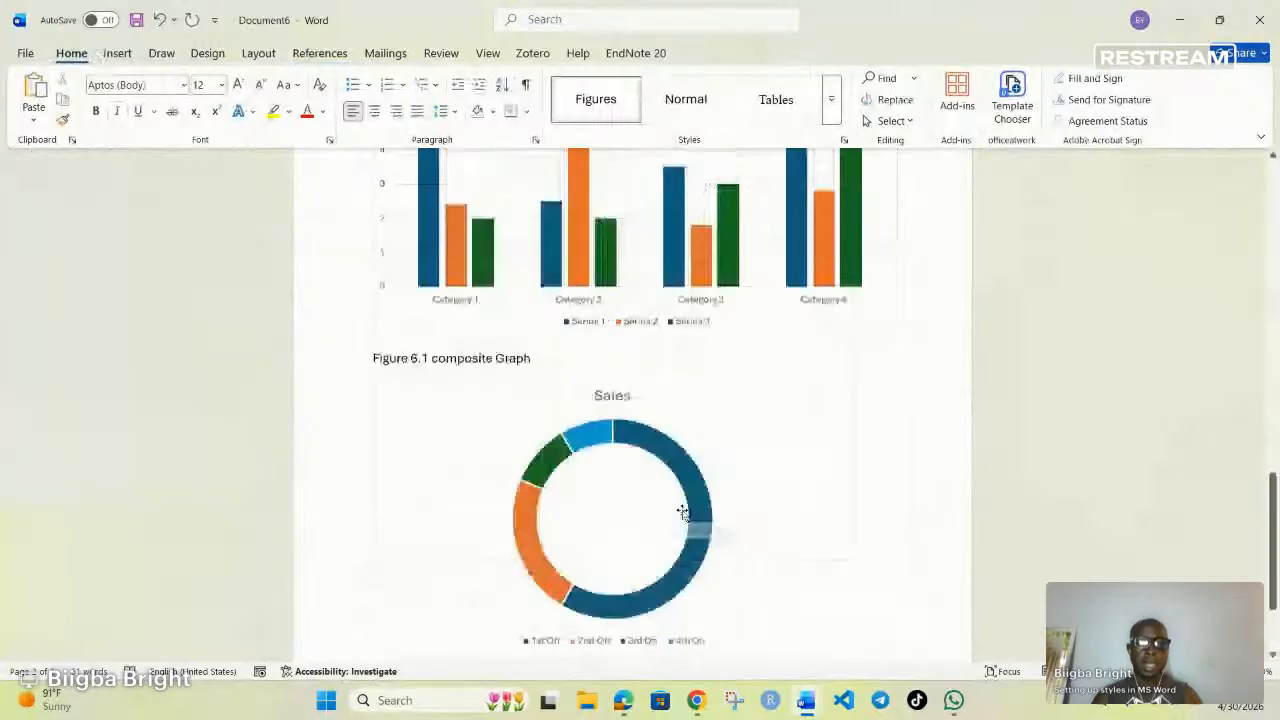
scroll(682, 512, down, 2)
click(845, 515)
drag(854, 562, 894, 560)
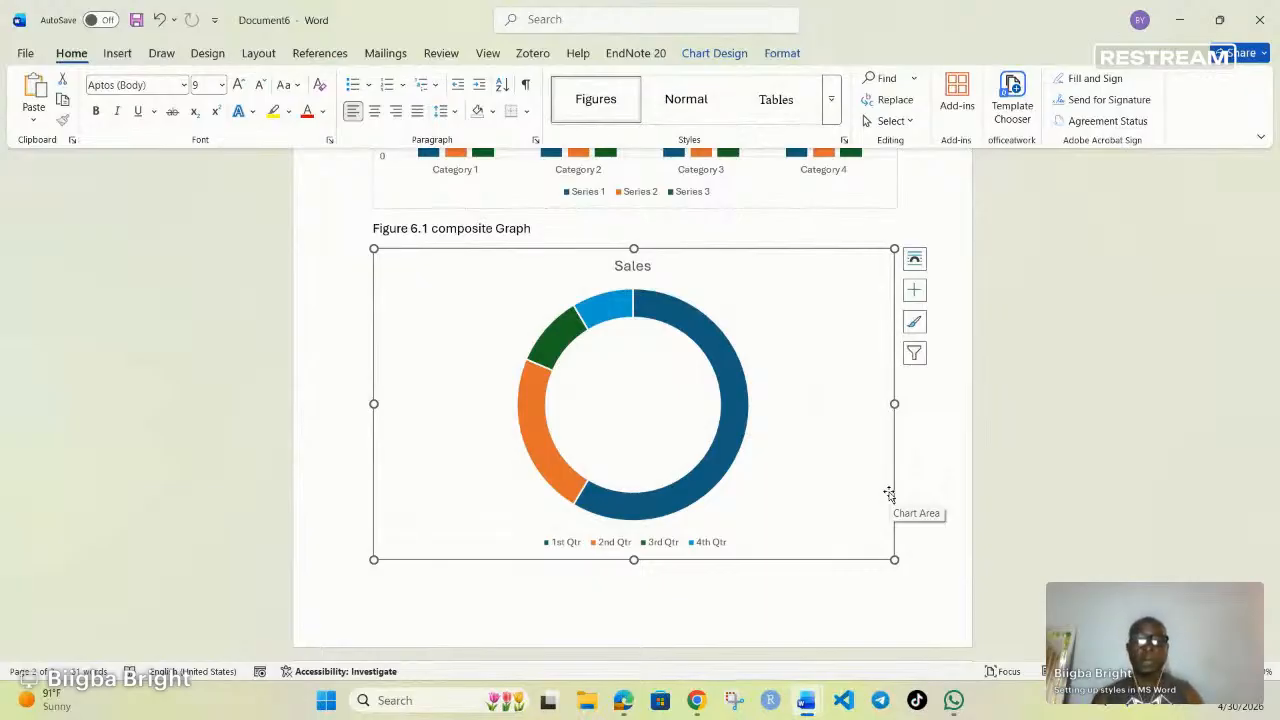
- Add an empty body-text line below the Chapter 4 heading
scroll(890, 493, up, 6)
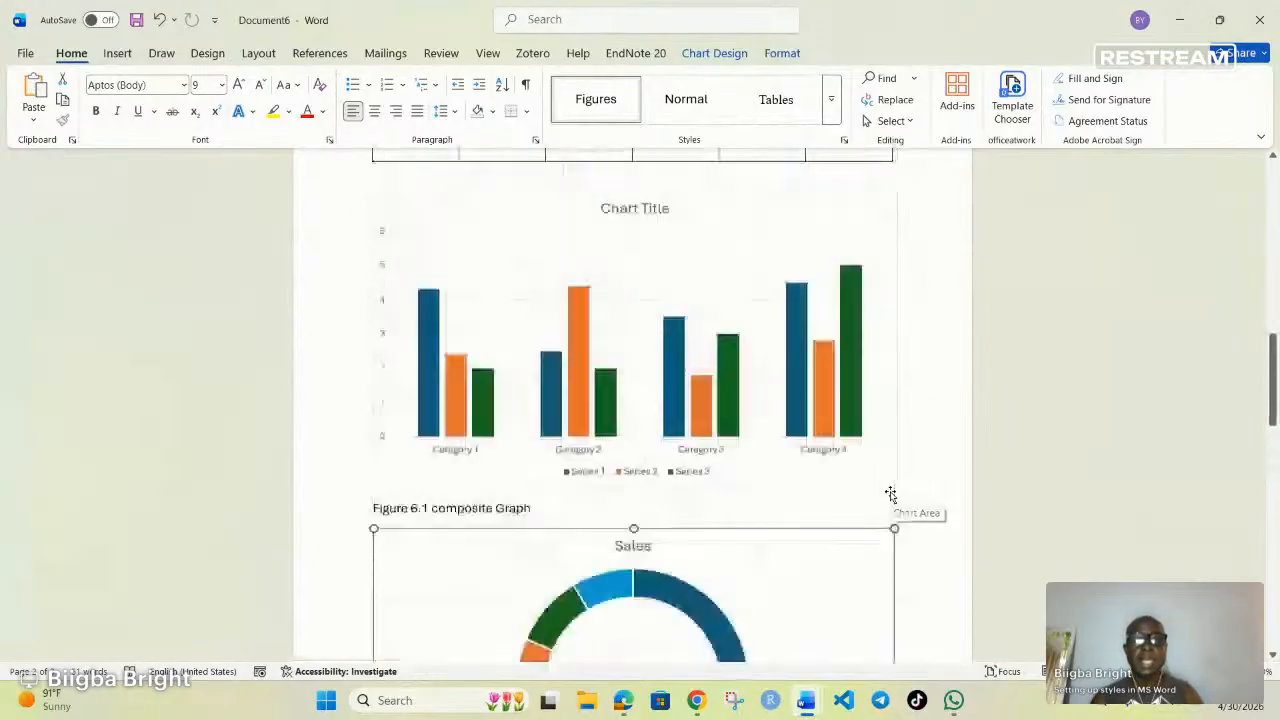
scroll(890, 493, up, 8)
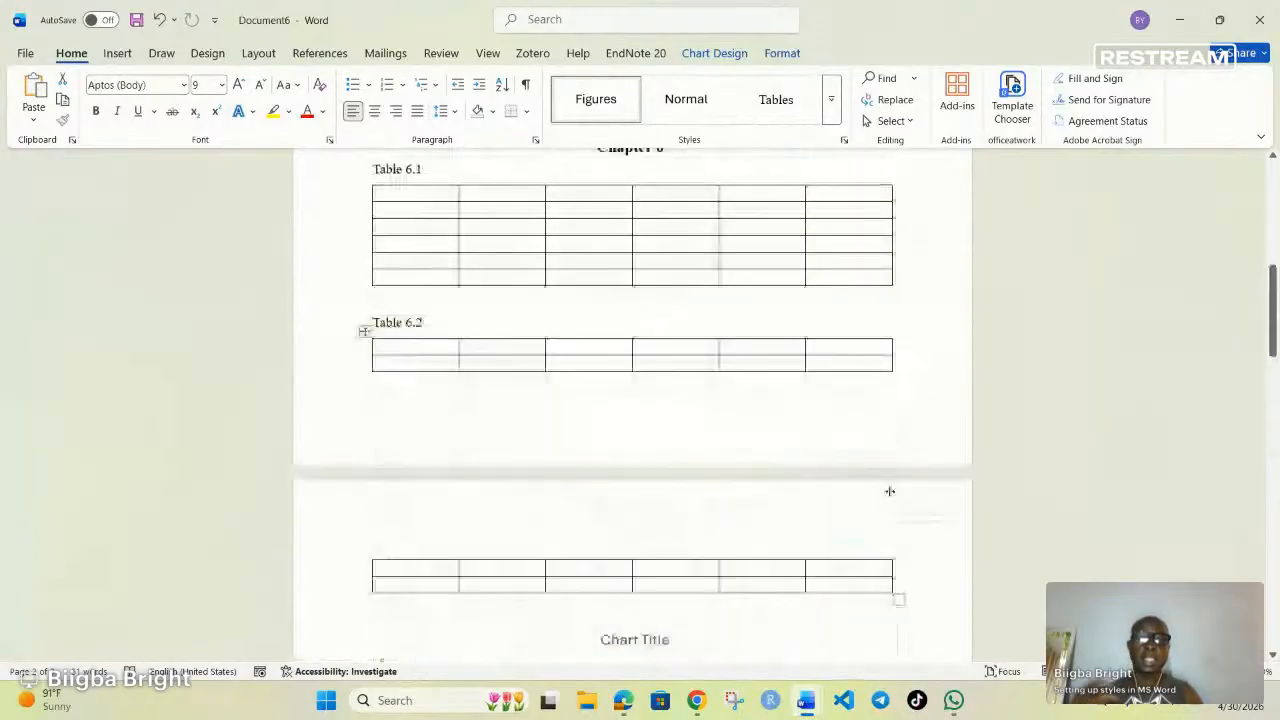
scroll(666, 392, up, 1)
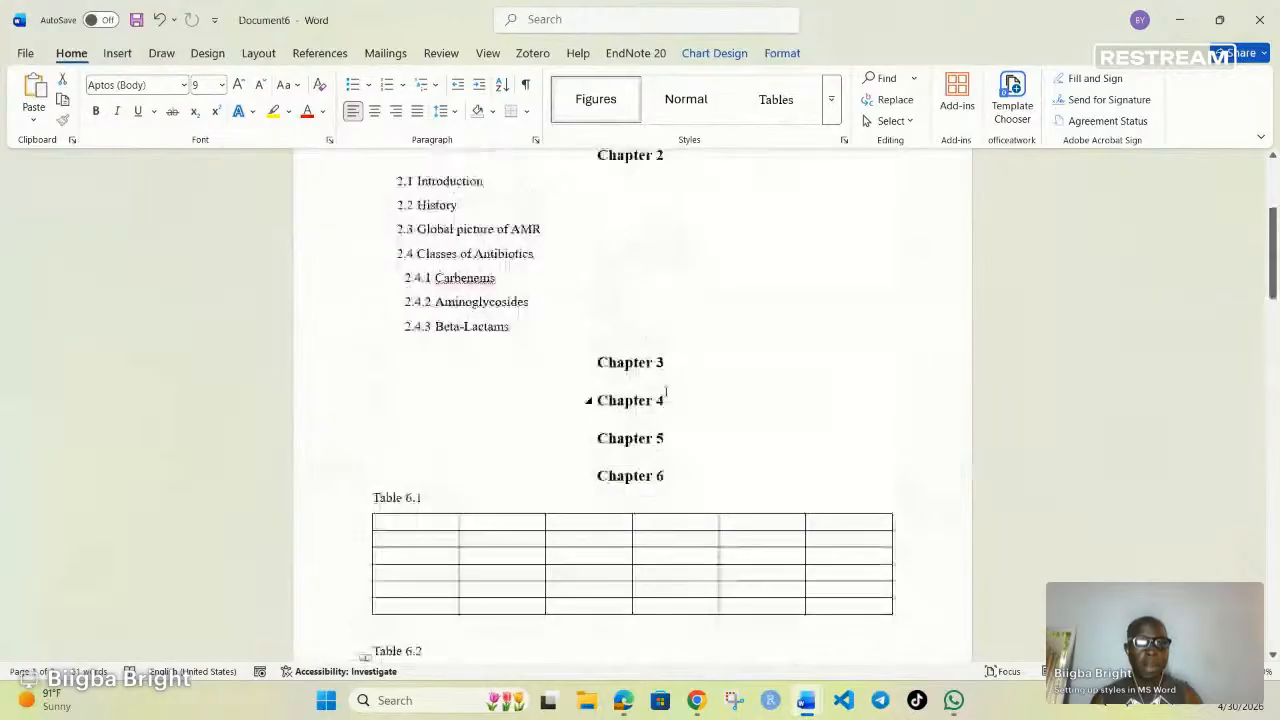
click(666, 394)
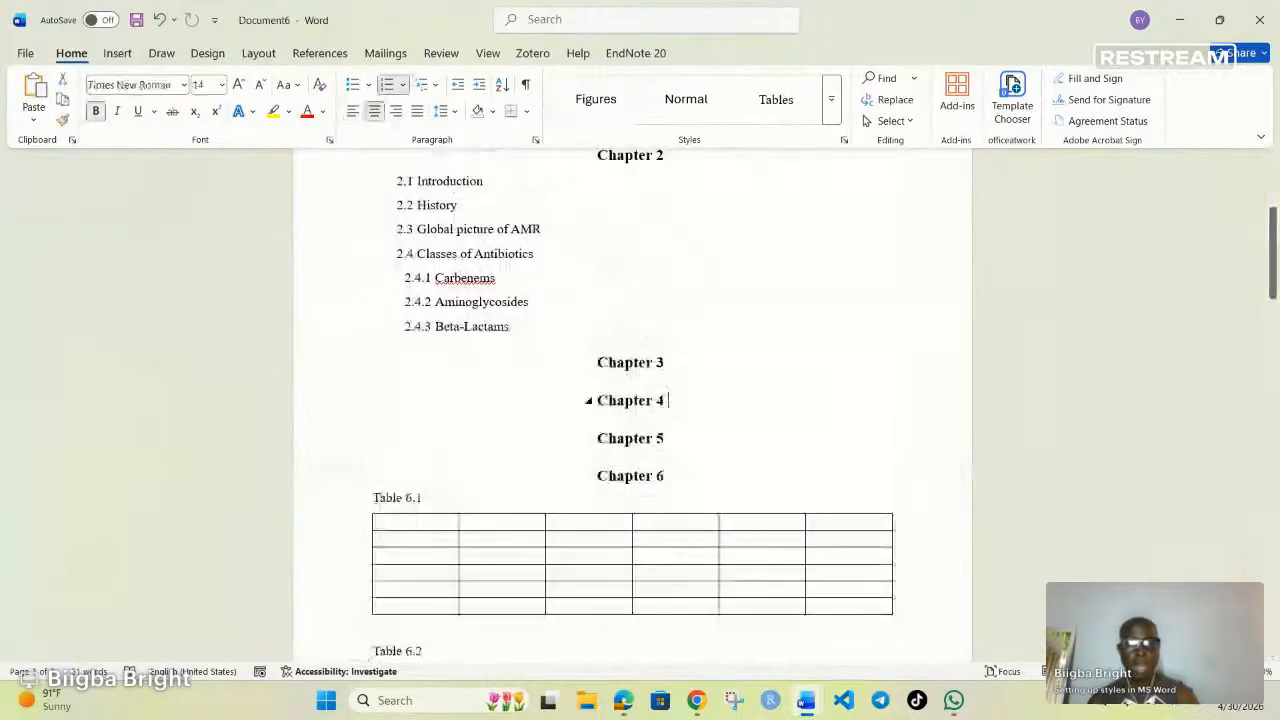
key(Return)
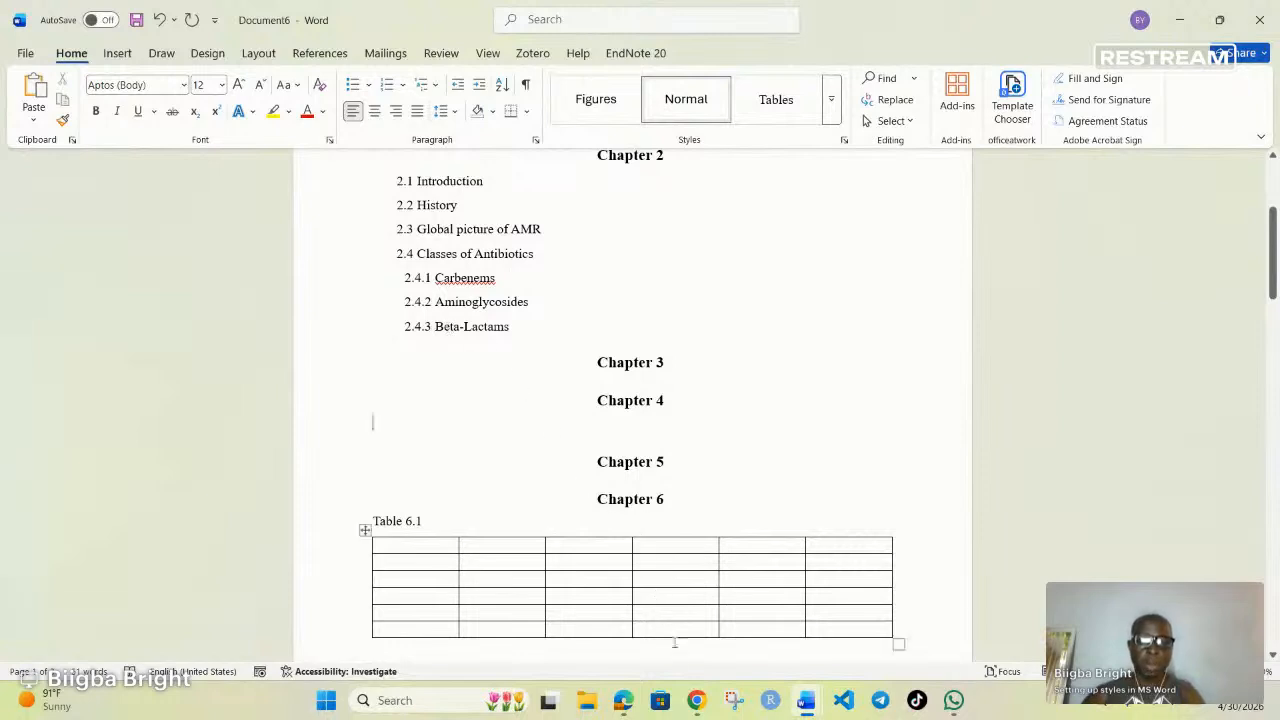
- Switch to the live Restream Studio page in Chrome
mouse_move(695, 694)
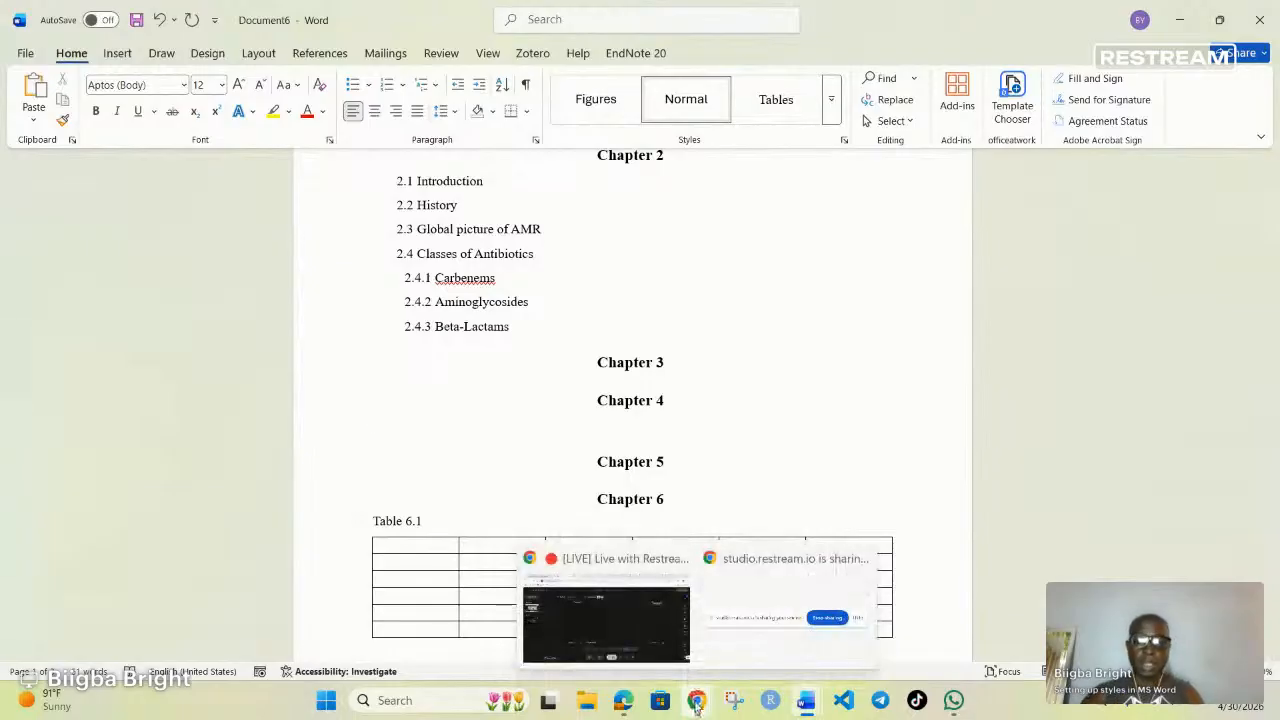
click(655, 653)
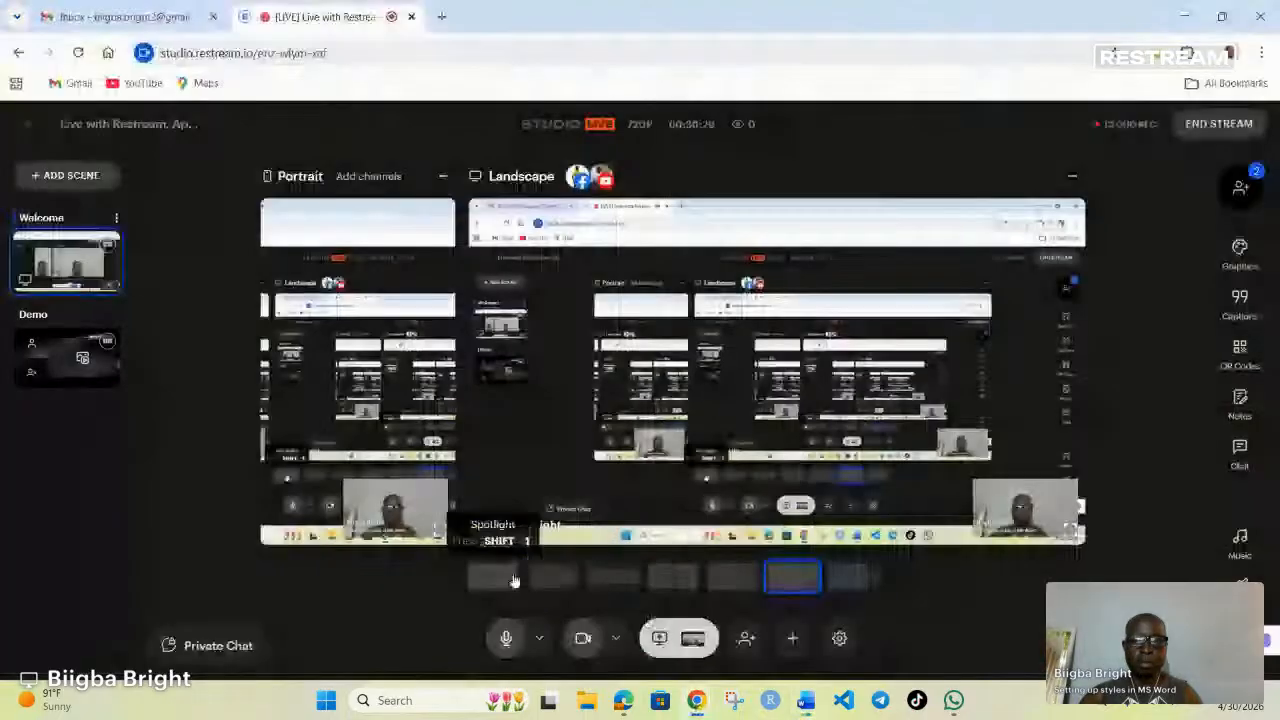